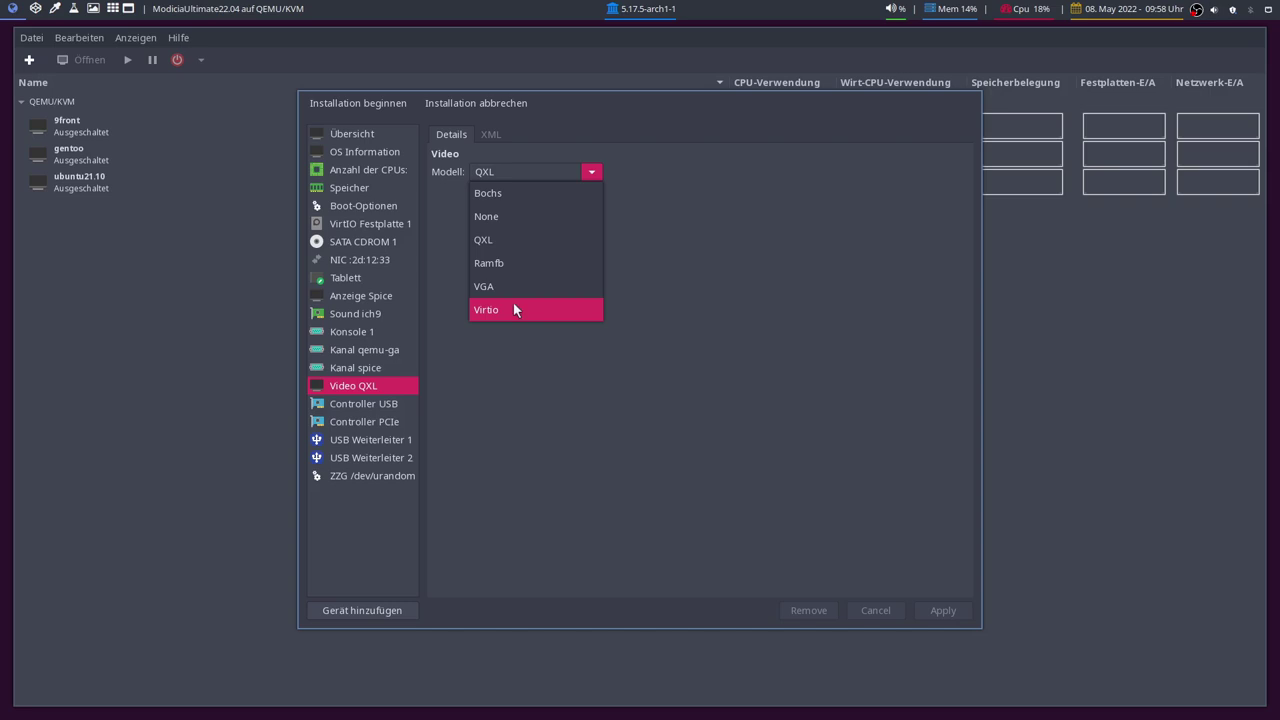
- Apply the Virtio video model to the new VM and begin its installation
{"action": "left_click", "coordinate": [946, 614]}
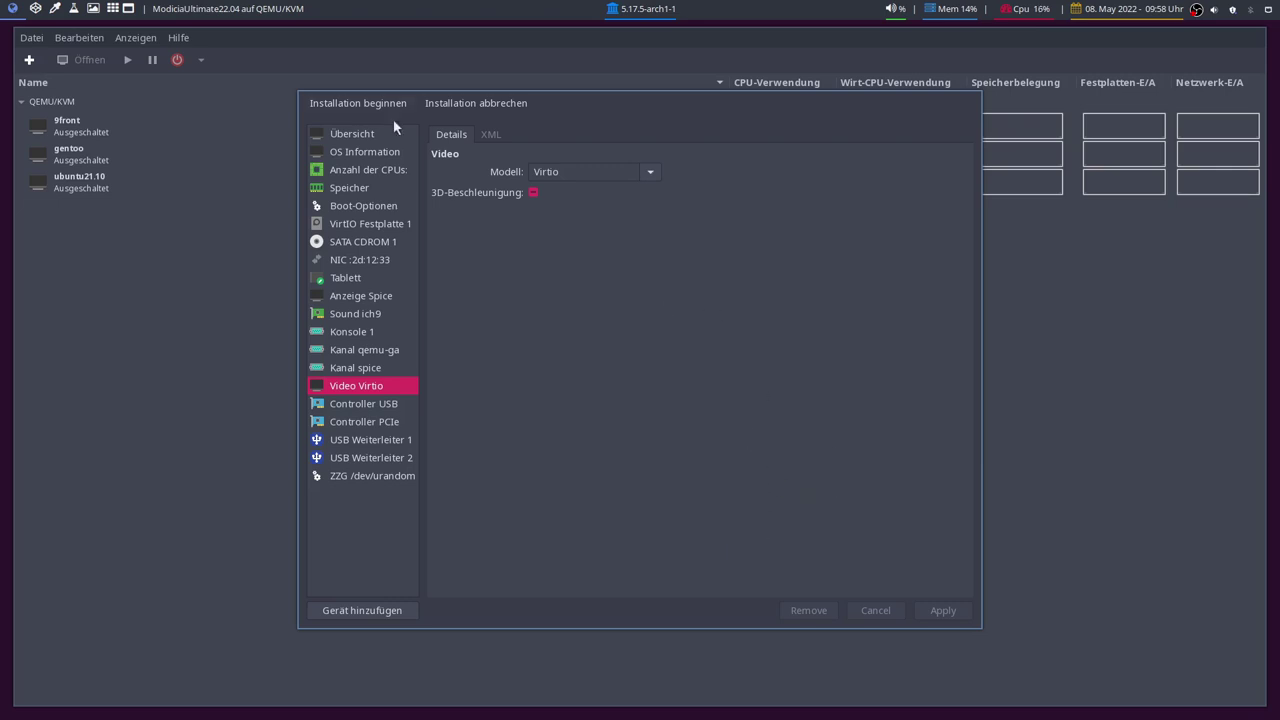
{"action": "left_click", "coordinate": [318, 101]}
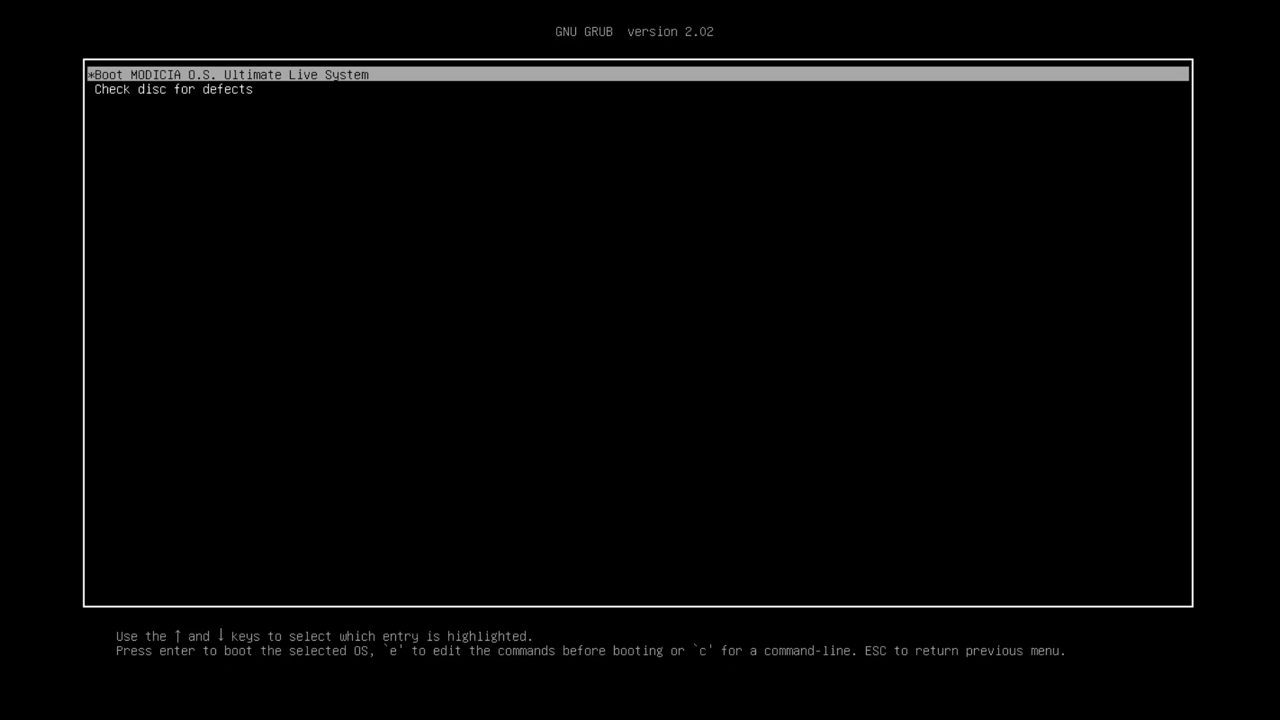
- Boot the 'MODICIA O.S. Ultimate Live System' entry from the GRUB menu
{"action": "key", "text": "Return"}
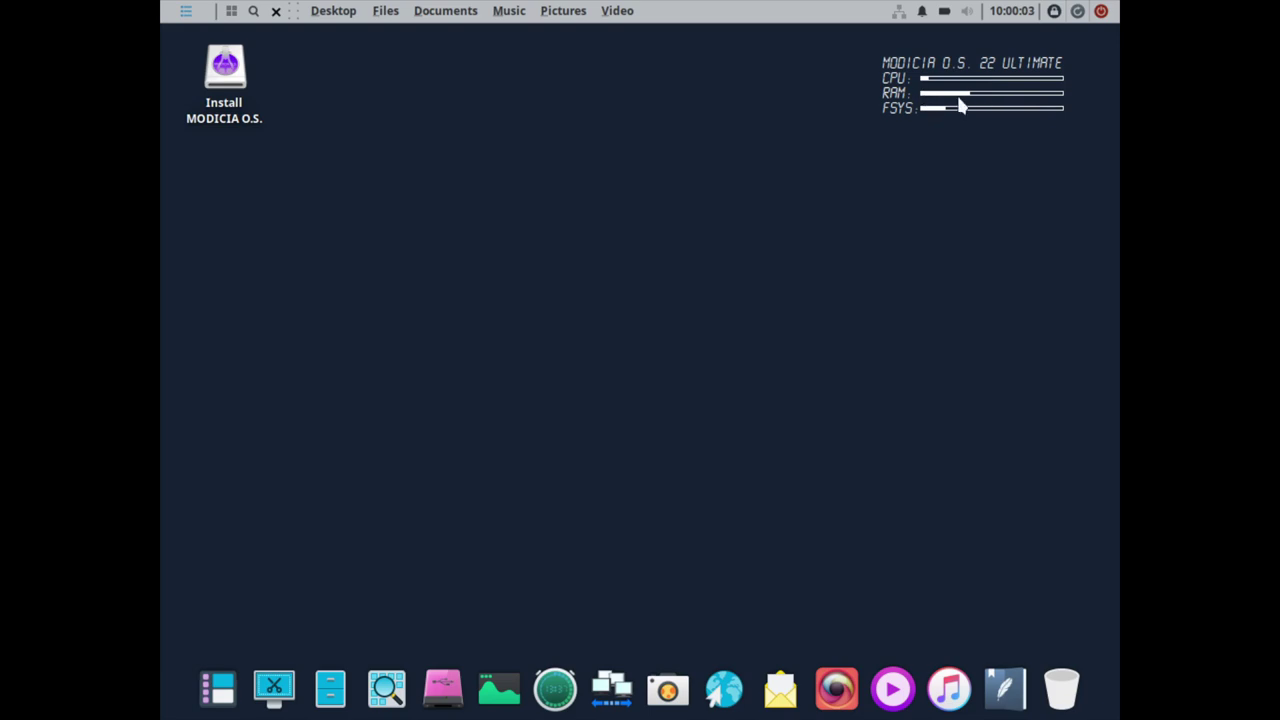
- Open the desktop background settings from the desktop menu, then close them
{"action": "right_click", "coordinate": [465, 163]}
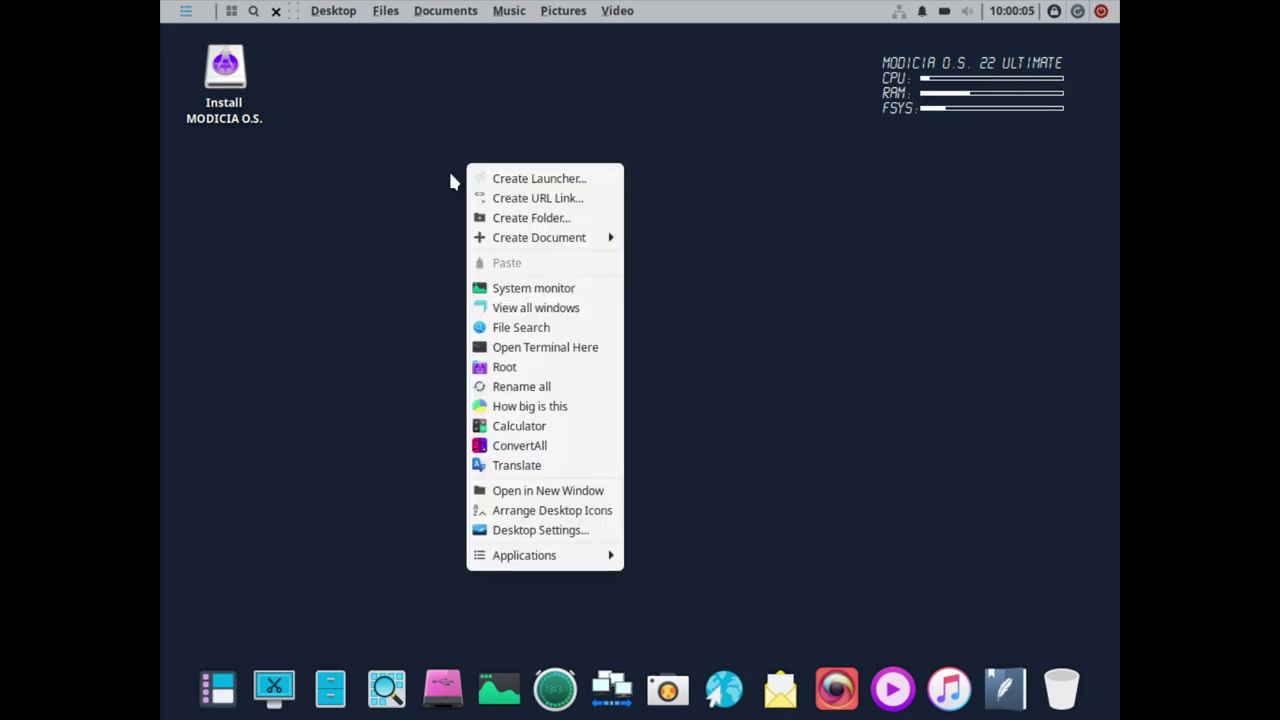
{"action": "left_click", "coordinate": [545, 531]}
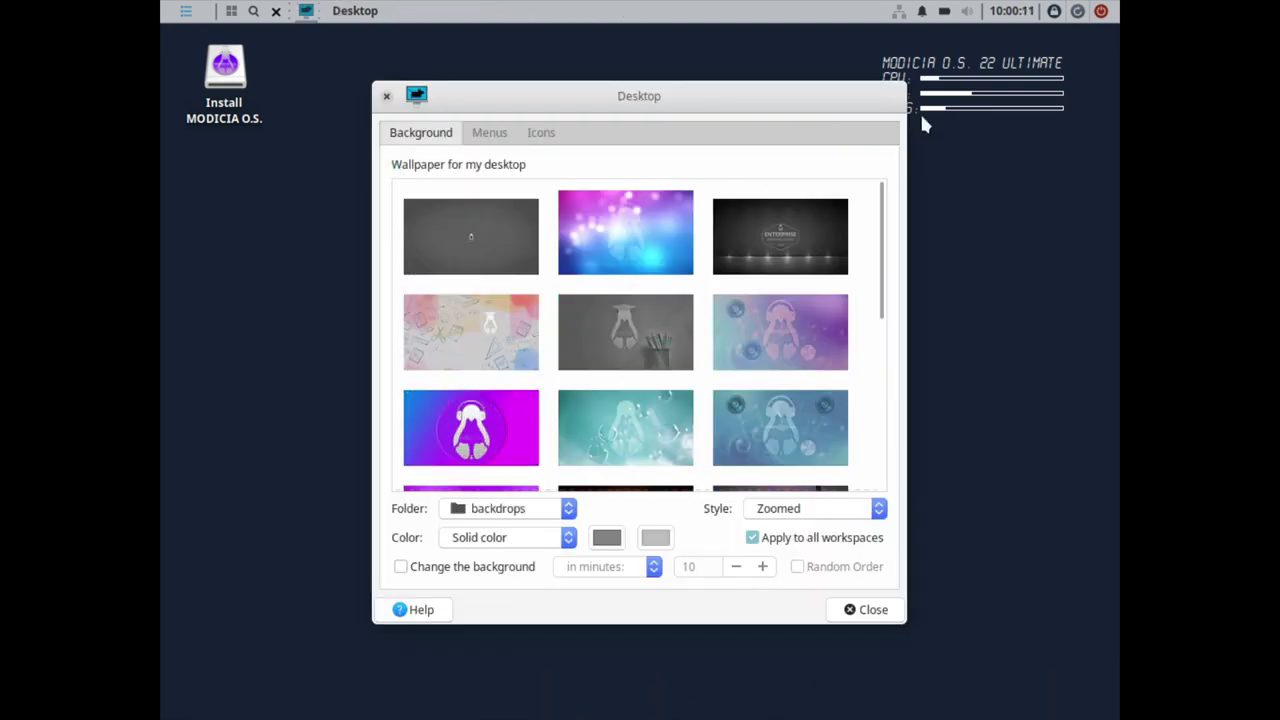
{"action": "left_click", "coordinate": [868, 620]}
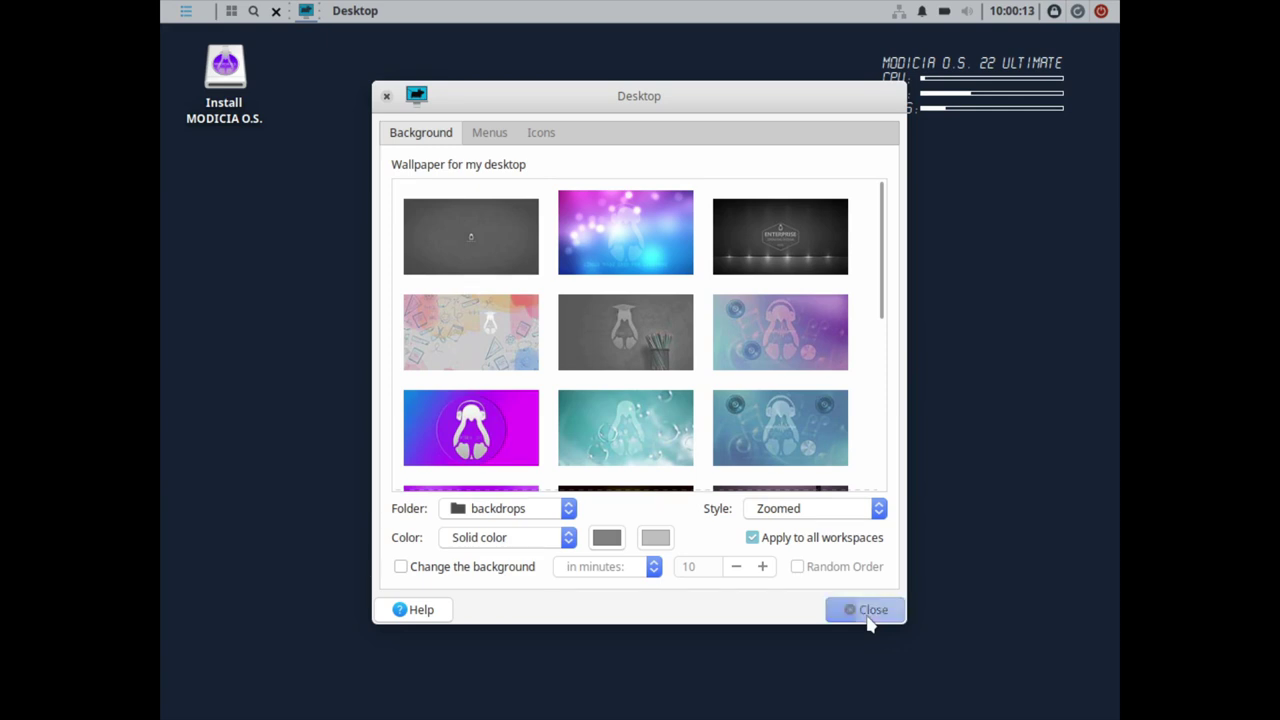
- Find Display via a 'dis' menu search and apply and keep 1920x1080 resolution
{"action": "left_click", "coordinate": [186, 12]}
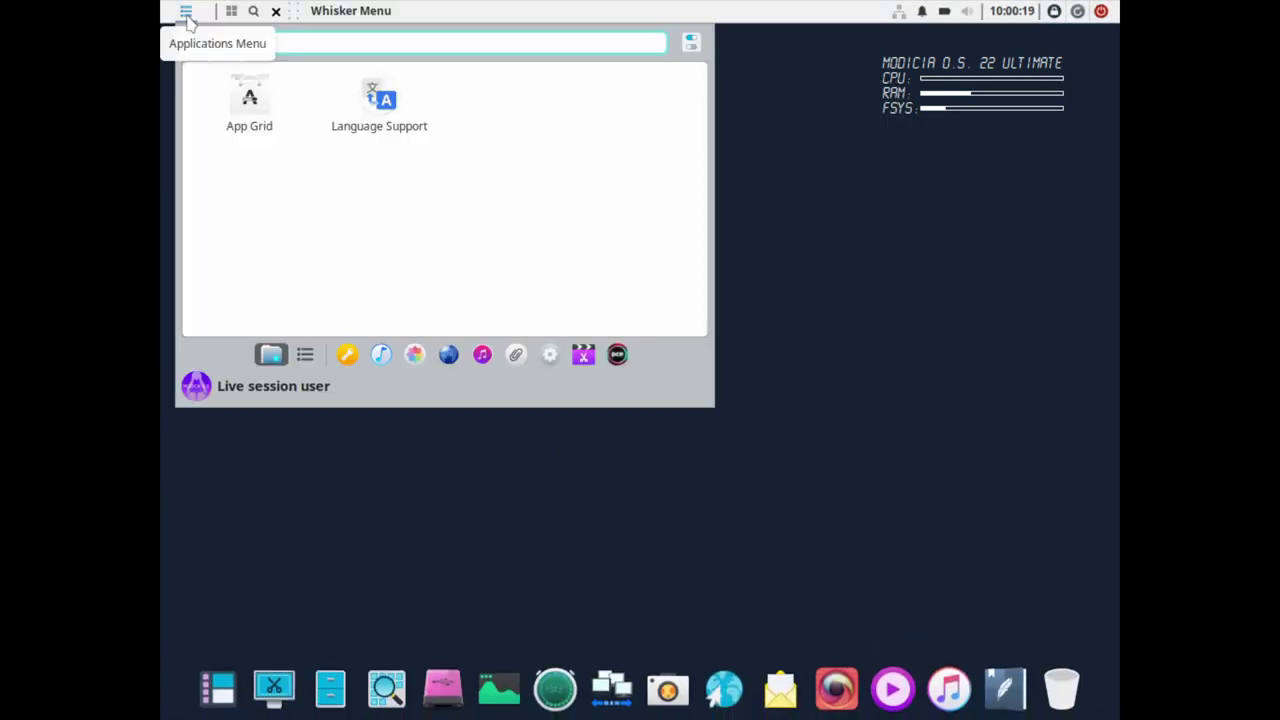
{"action": "type", "text": "dis"}
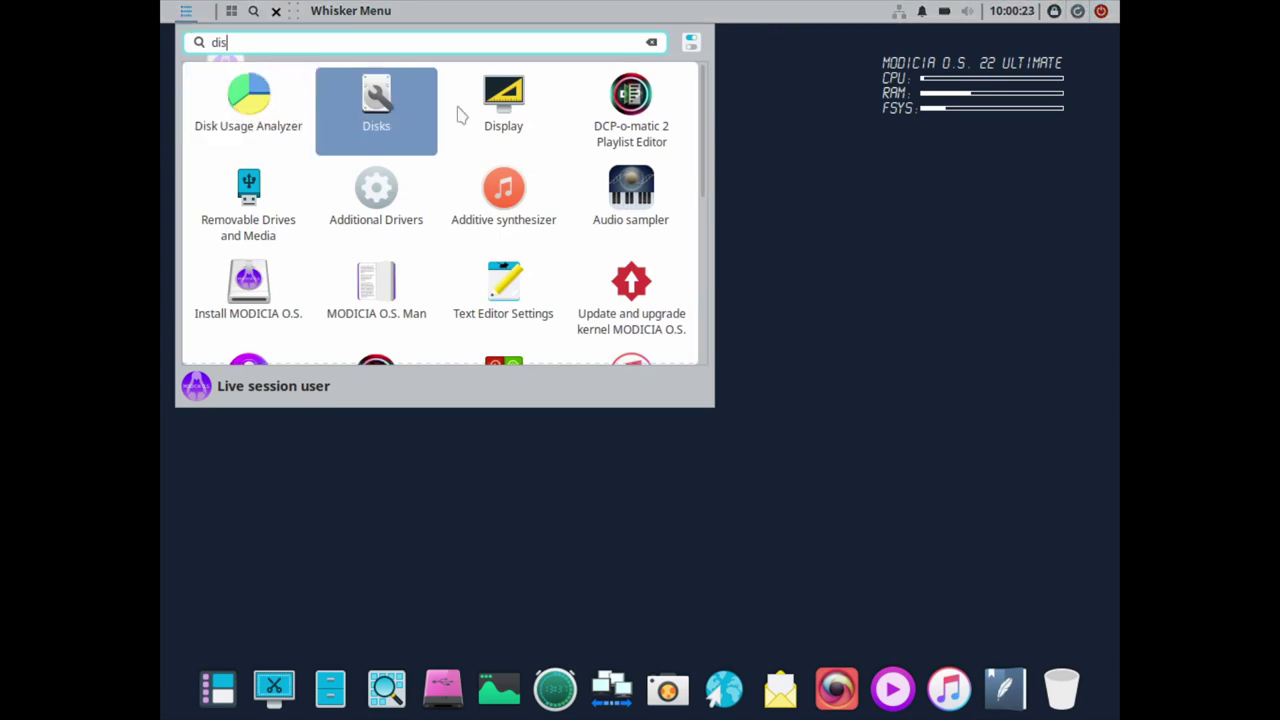
{"action": "left_click", "coordinate": [512, 118]}
{"action": "left_click", "coordinate": [690, 138]}
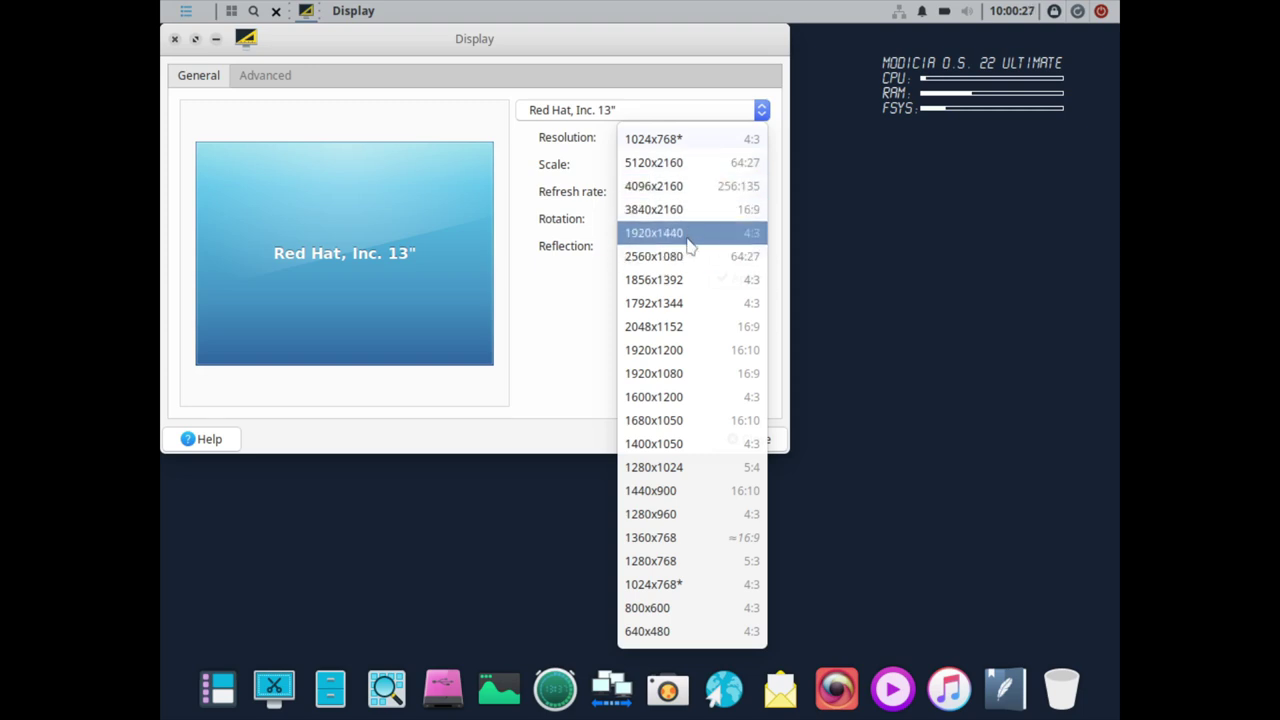
{"action": "left_click", "coordinate": [686, 375]}
{"action": "left_click", "coordinate": [740, 280]}
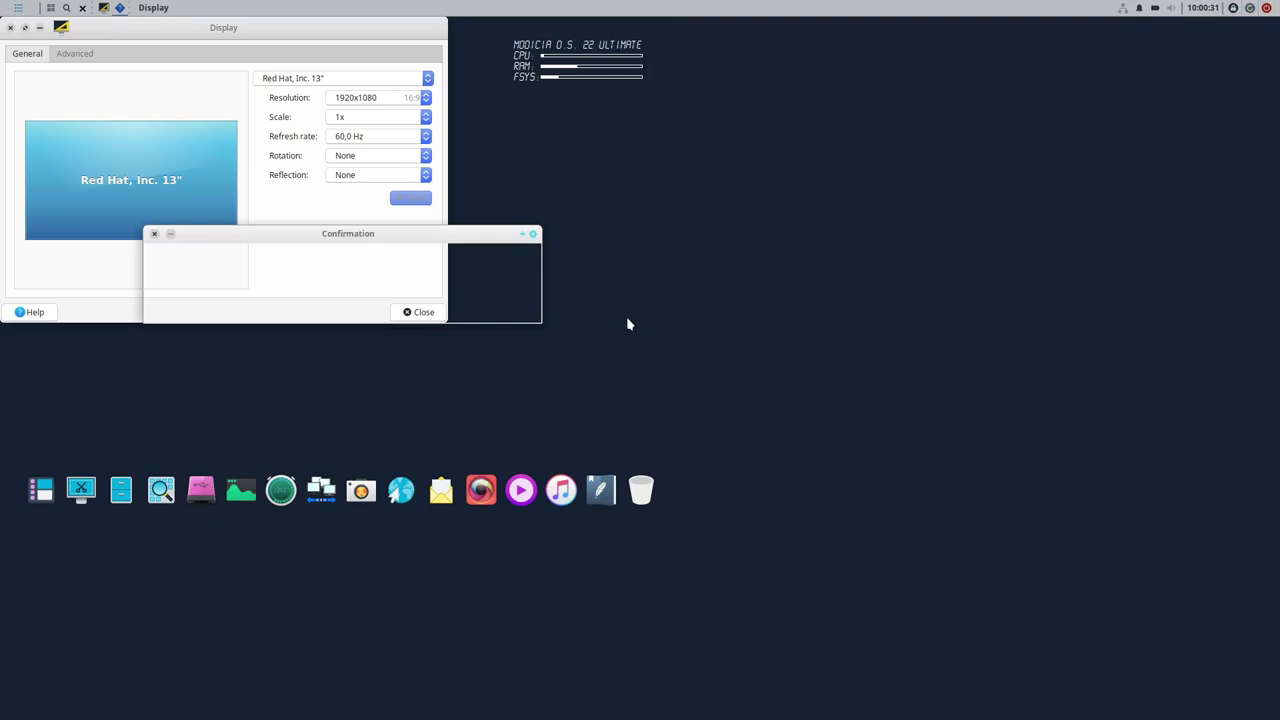
{"action": "left_click", "coordinate": [302, 313]}
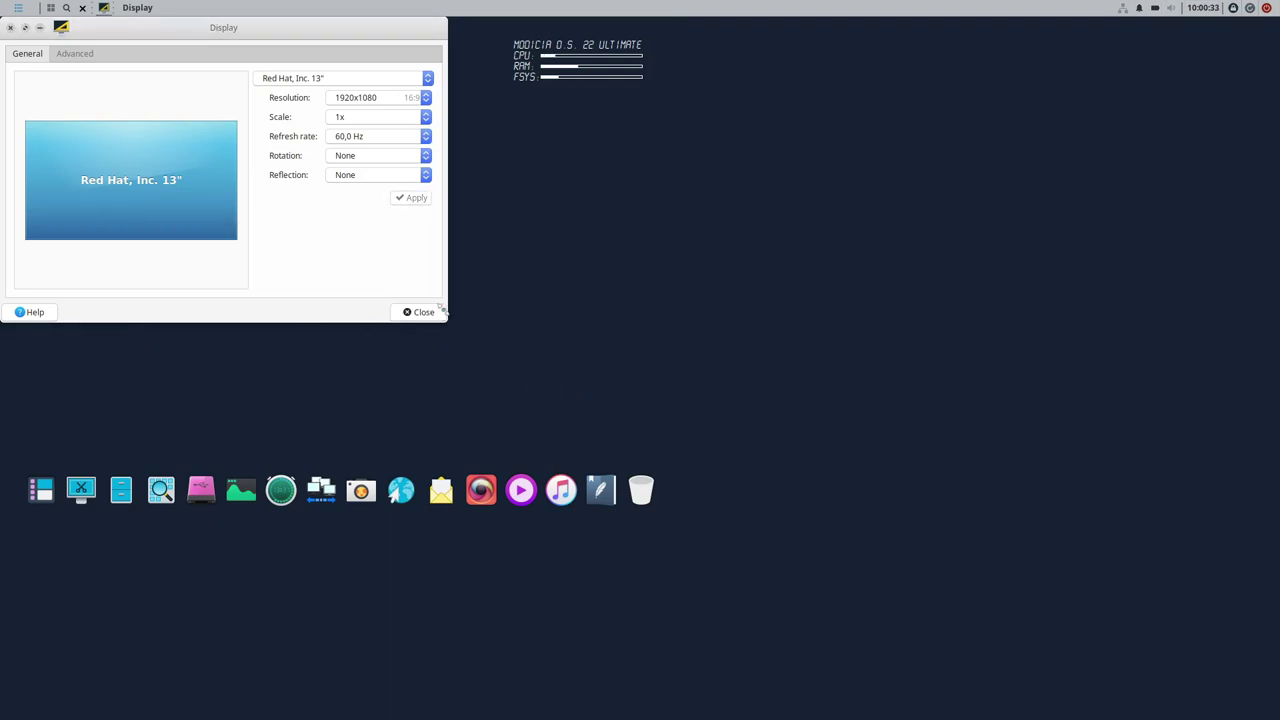
{"action": "left_click", "coordinate": [425, 312]}
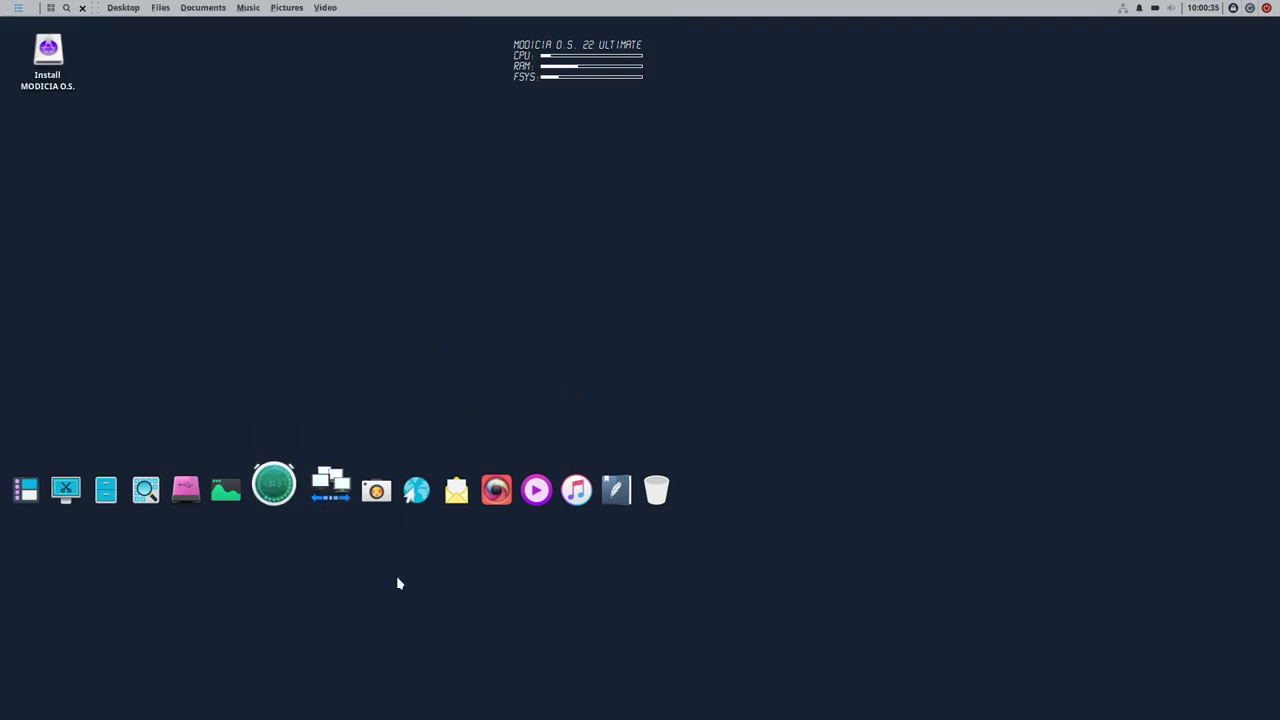
- Open the Plank dock preferences and set the dock alignment to Center
{"action": "right_click", "coordinate": [322, 270]}
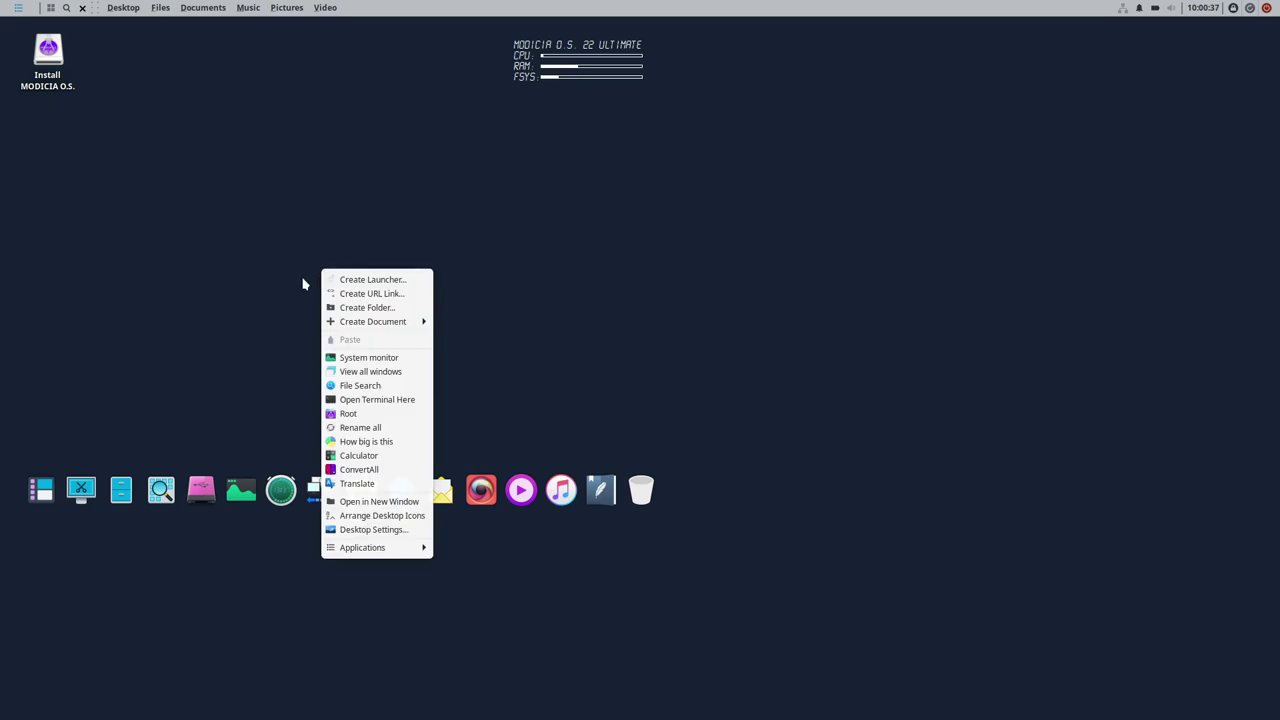
{"action": "left_click", "coordinate": [304, 284]}
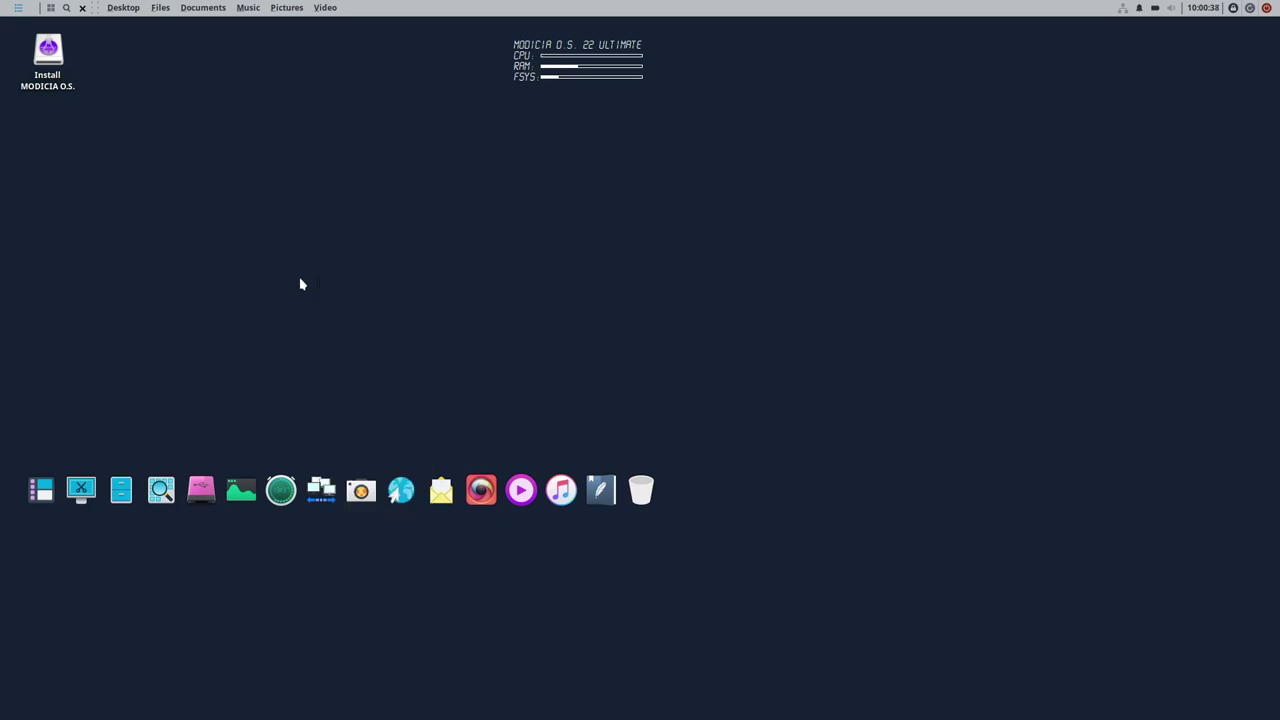
{"action": "right_click", "coordinate": [341, 503]}
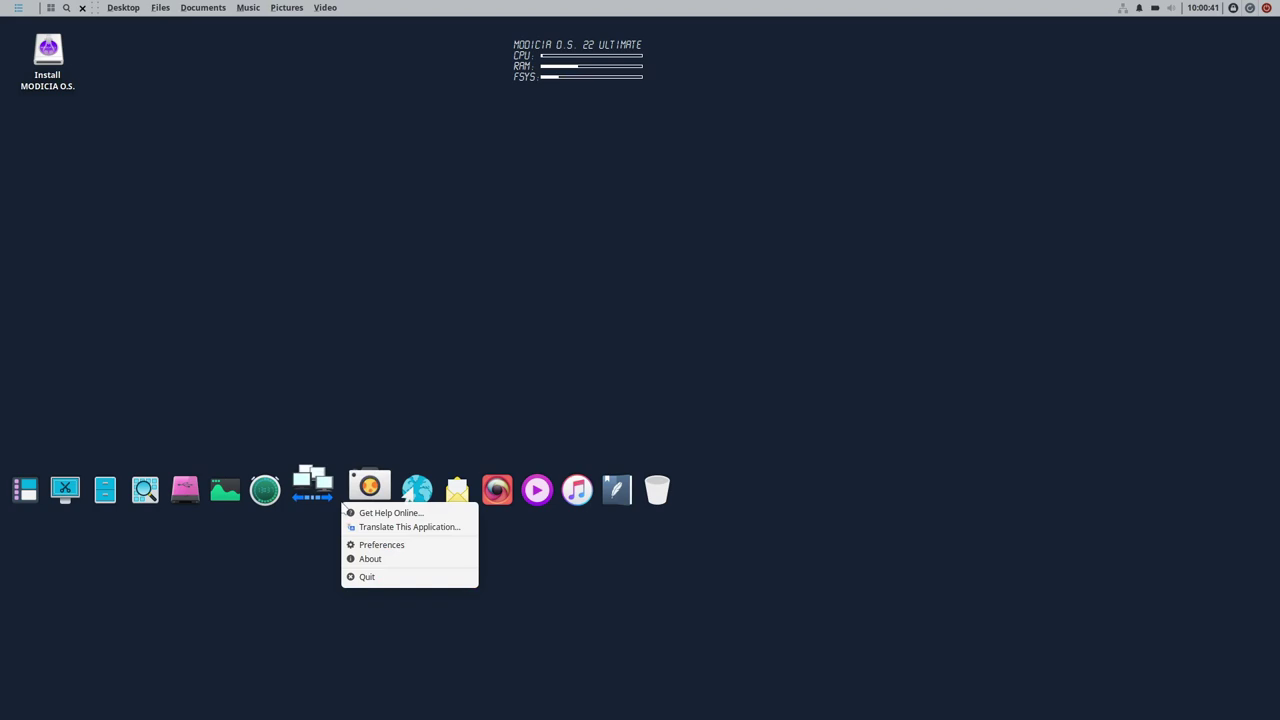
{"action": "left_click", "coordinate": [388, 545]}
{"action": "left_click", "coordinate": [512, 377]}
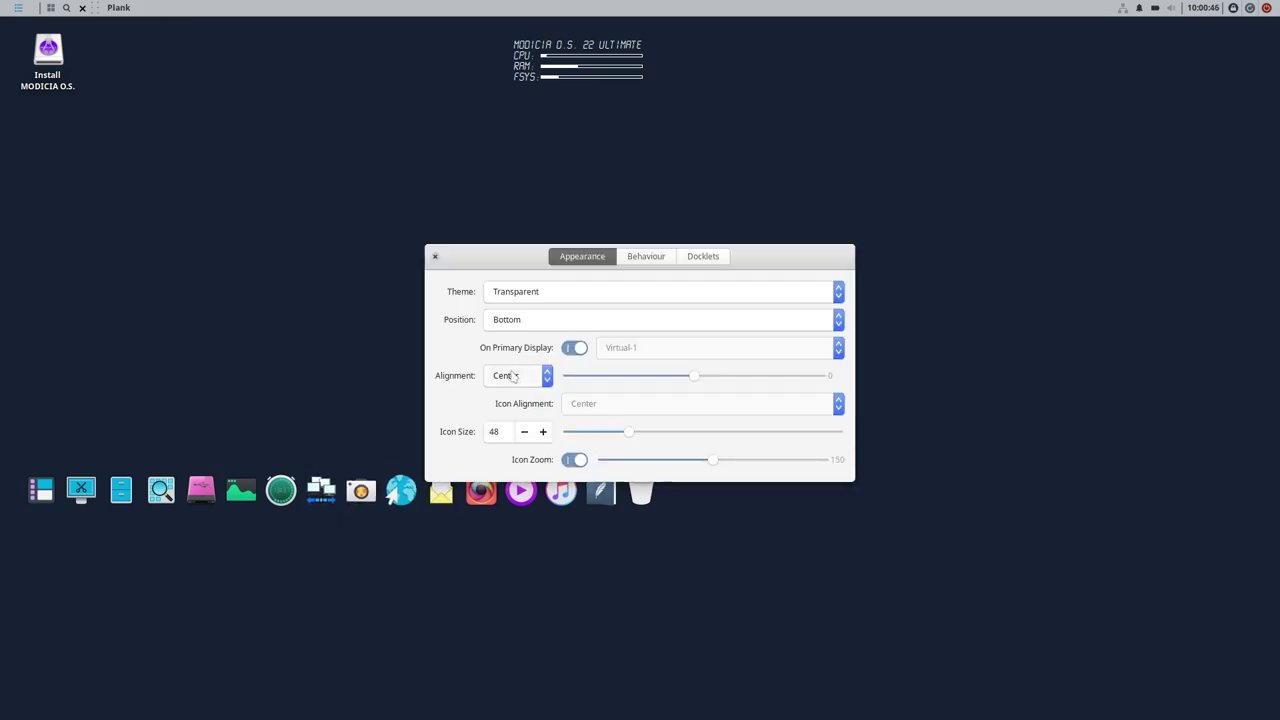
{"action": "left_click", "coordinate": [500, 395]}
- Move the dock to the top and back to the bottom, review Behaviour, close preferences
{"action": "left_click", "coordinate": [540, 319]}
{"action": "left_click", "coordinate": [540, 302]}
{"action": "left_click", "coordinate": [533, 319]}
{"action": "left_click", "coordinate": [533, 334]}
{"action": "left_click", "coordinate": [666, 258]}
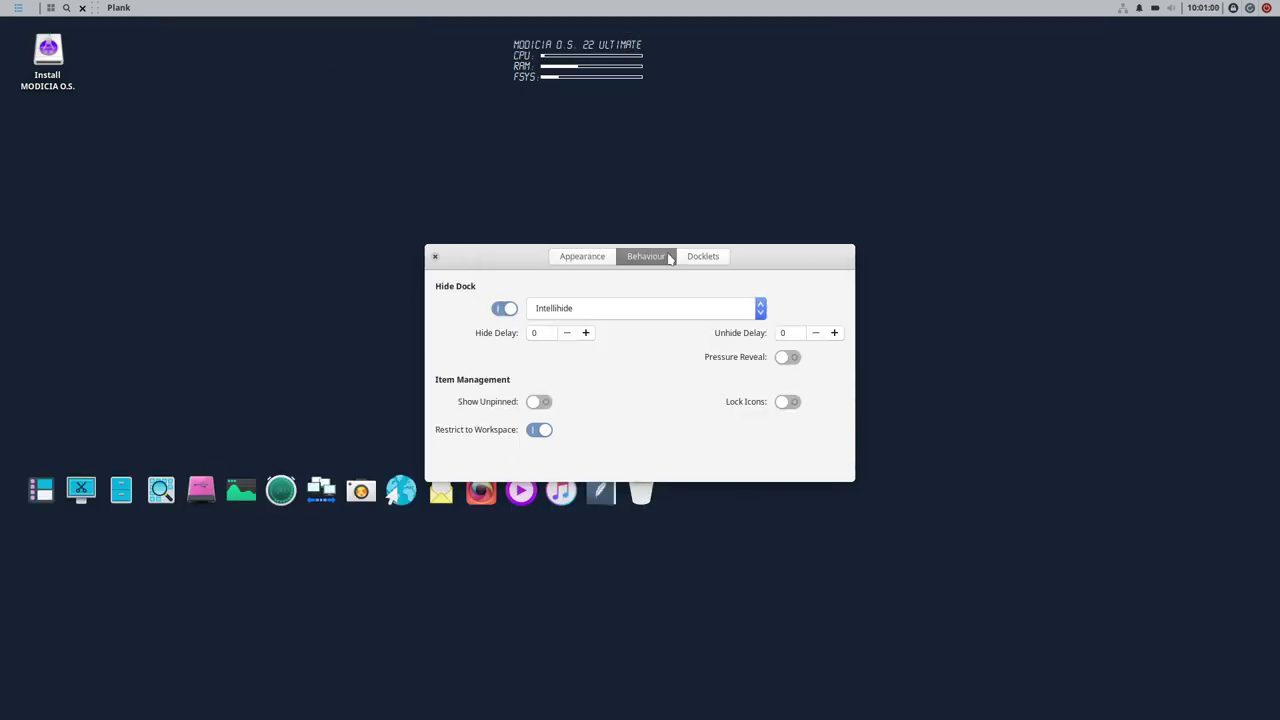
{"action": "left_click", "coordinate": [436, 256]}
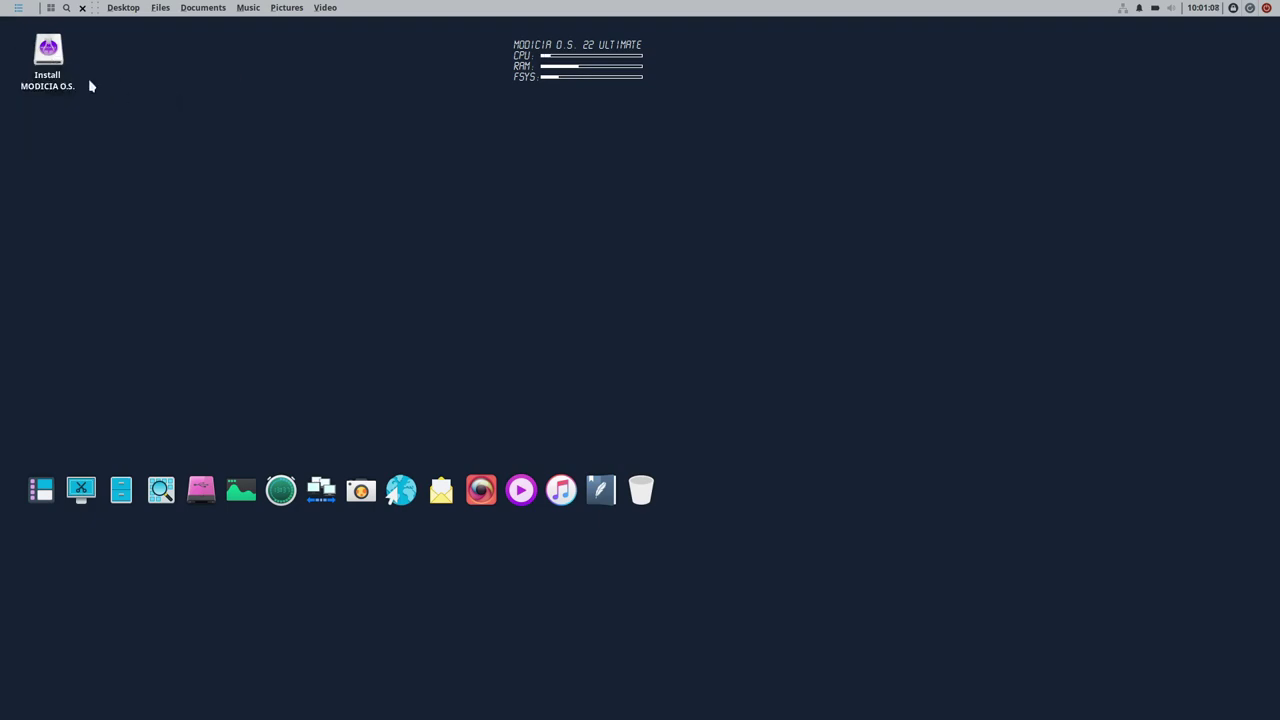
- Launch the installer and choose Deutsch as language with the German keyboard layout
{"action": "double_click", "coordinate": [57, 71]}
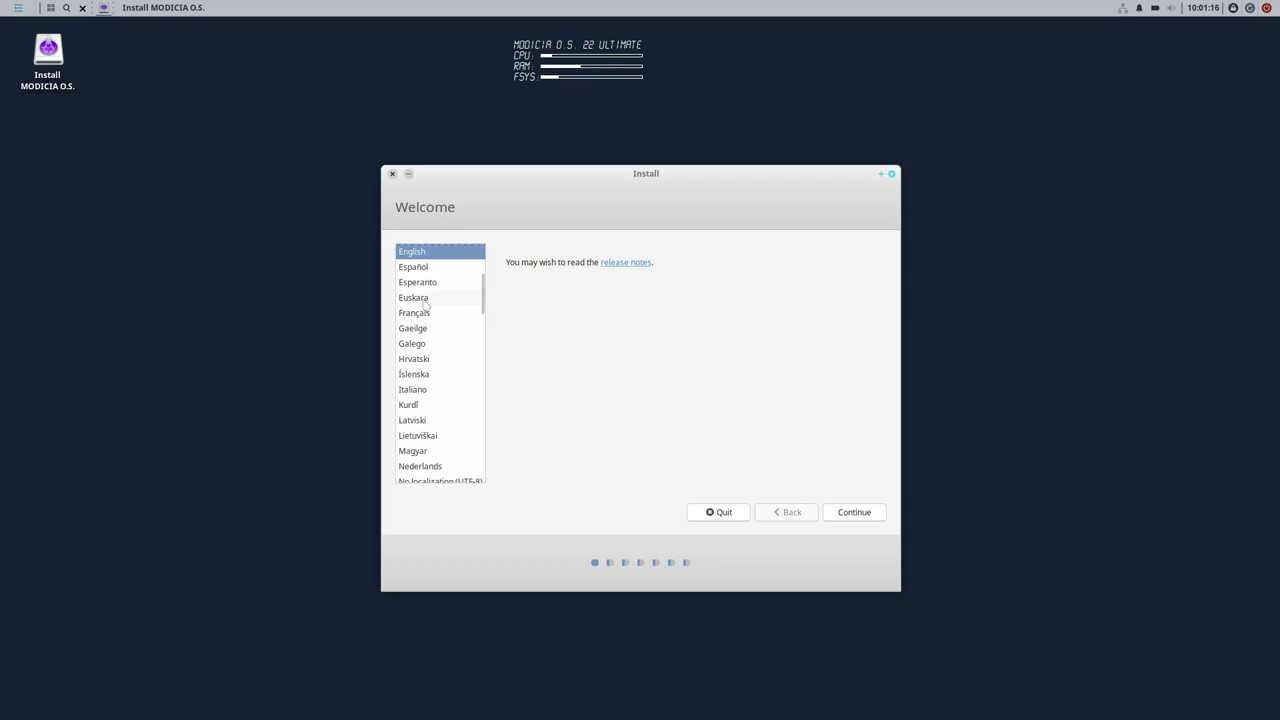
{"action": "scroll", "coordinate": [433, 306], "scroll_direction": "up", "scroll_amount": 1}
{"action": "scroll", "coordinate": [435, 307], "scroll_direction": "up", "scroll_amount": 1}
{"action": "left_click", "coordinate": [430, 289]}
{"action": "left_click", "coordinate": [848, 512]}
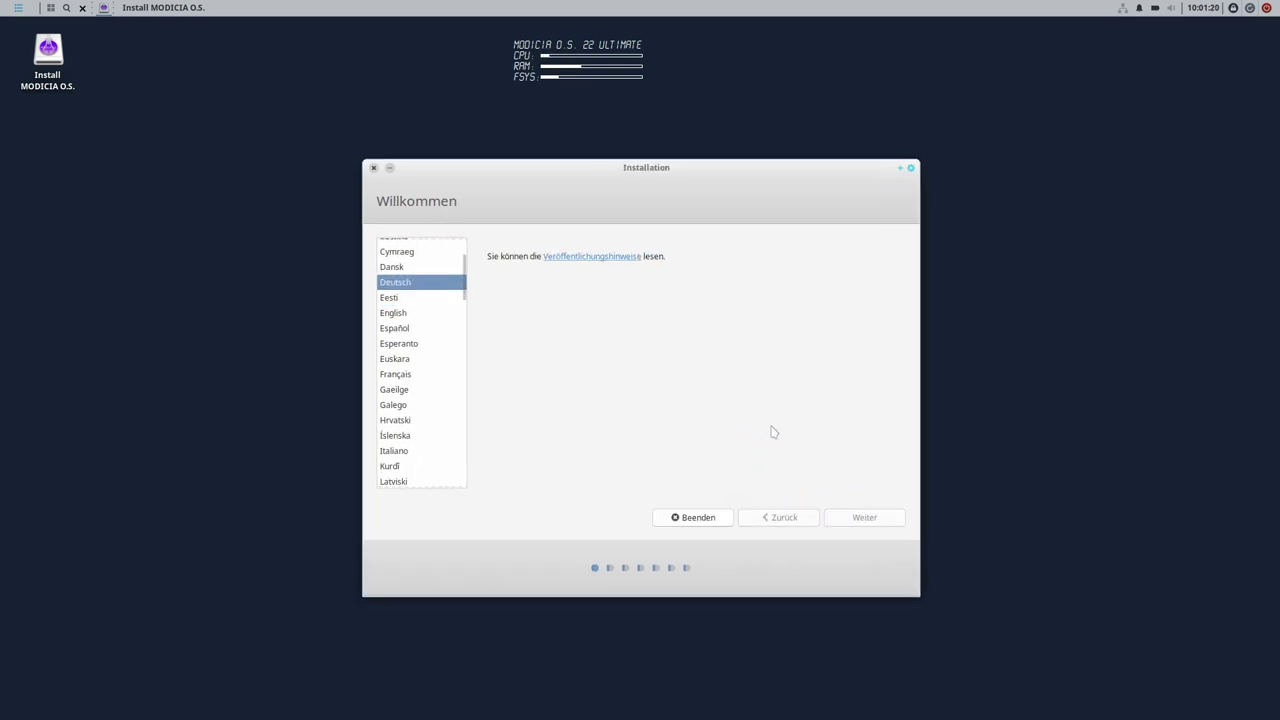
{"action": "left_click_drag", "start_coordinate": [631, 169], "coordinate": [625, 196]}
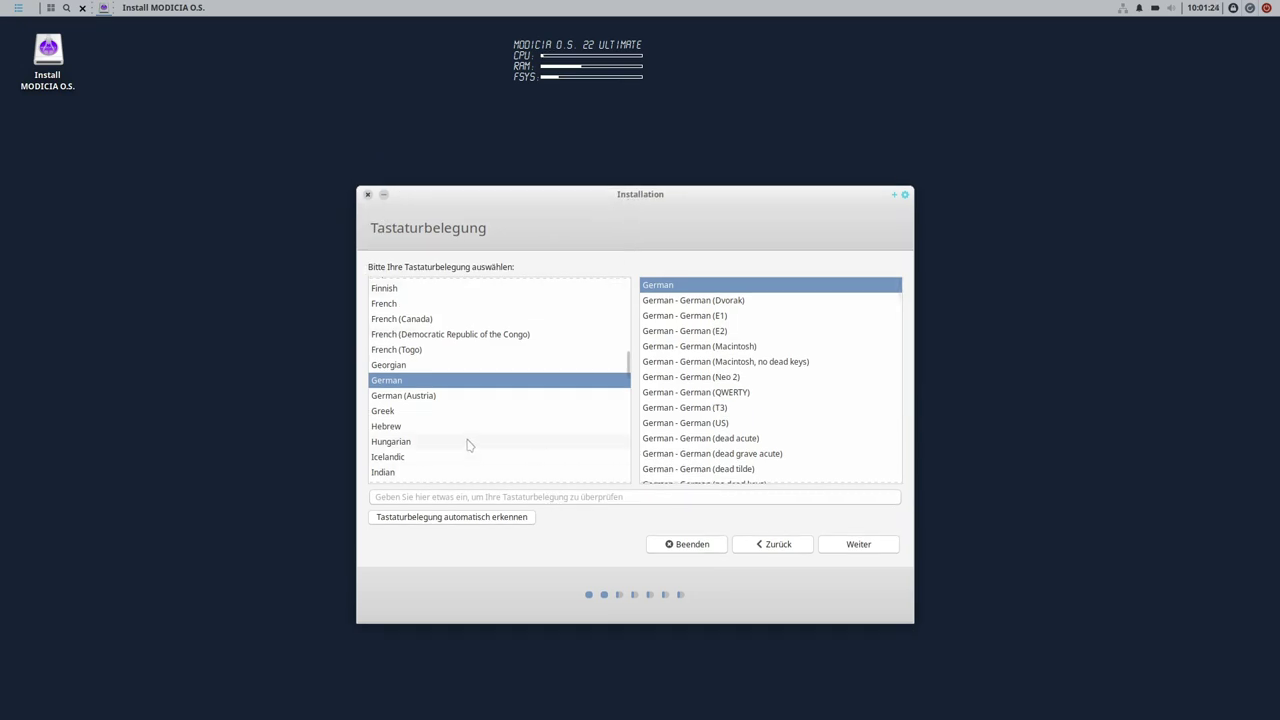
{"action": "left_click", "coordinate": [860, 544]}
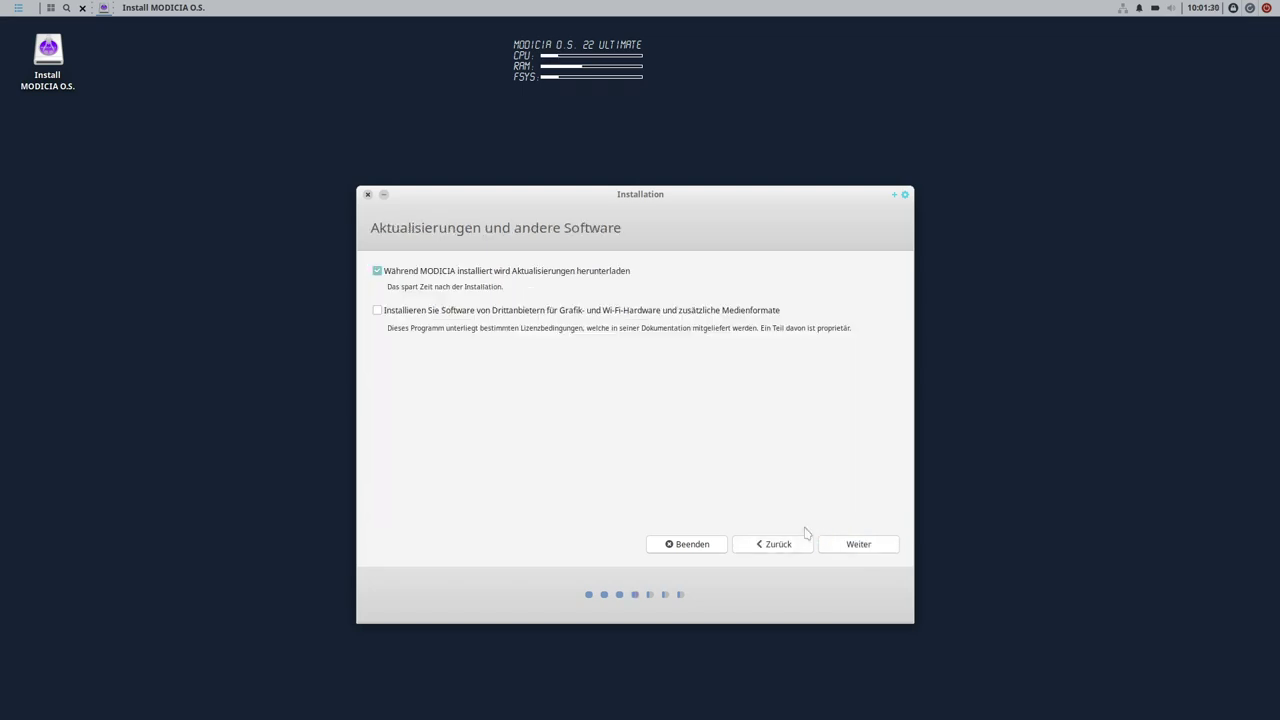
- Include third-party software, erase the whole disk for installation, and accept Berlin as location
{"action": "left_click", "coordinate": [388, 310]}
{"action": "left_click", "coordinate": [858, 545]}
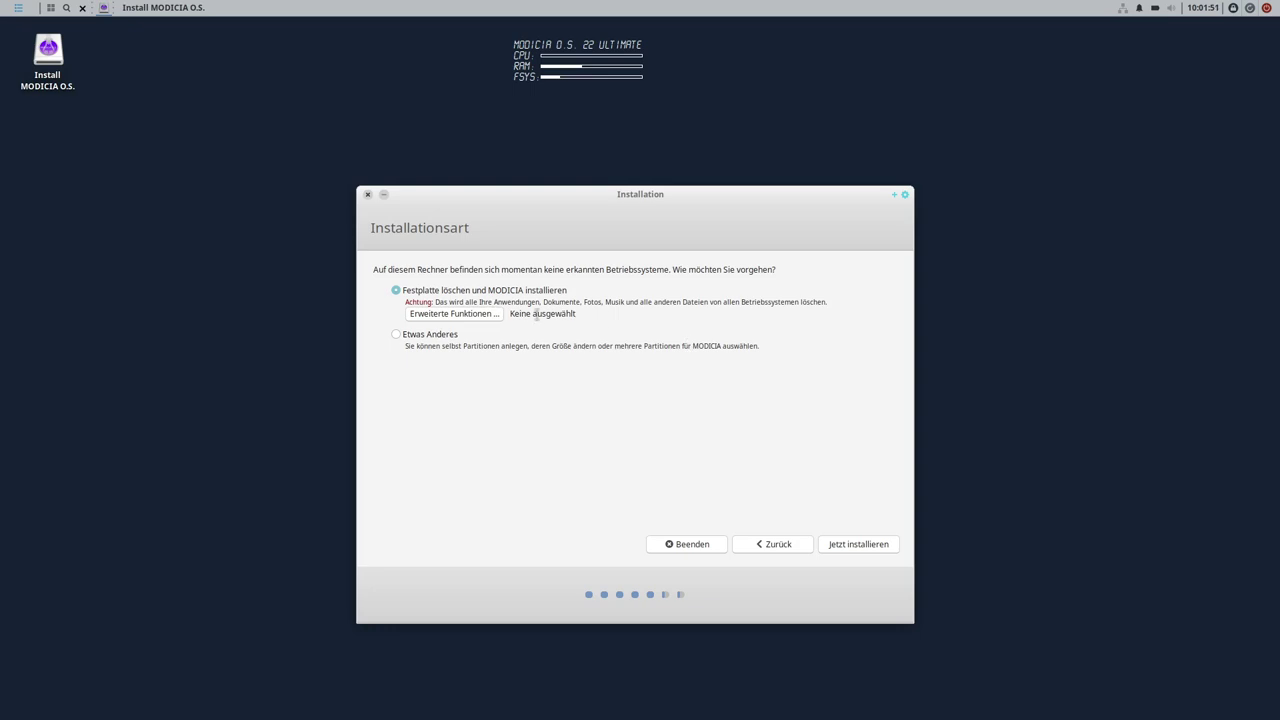
{"action": "left_click", "coordinate": [884, 548]}
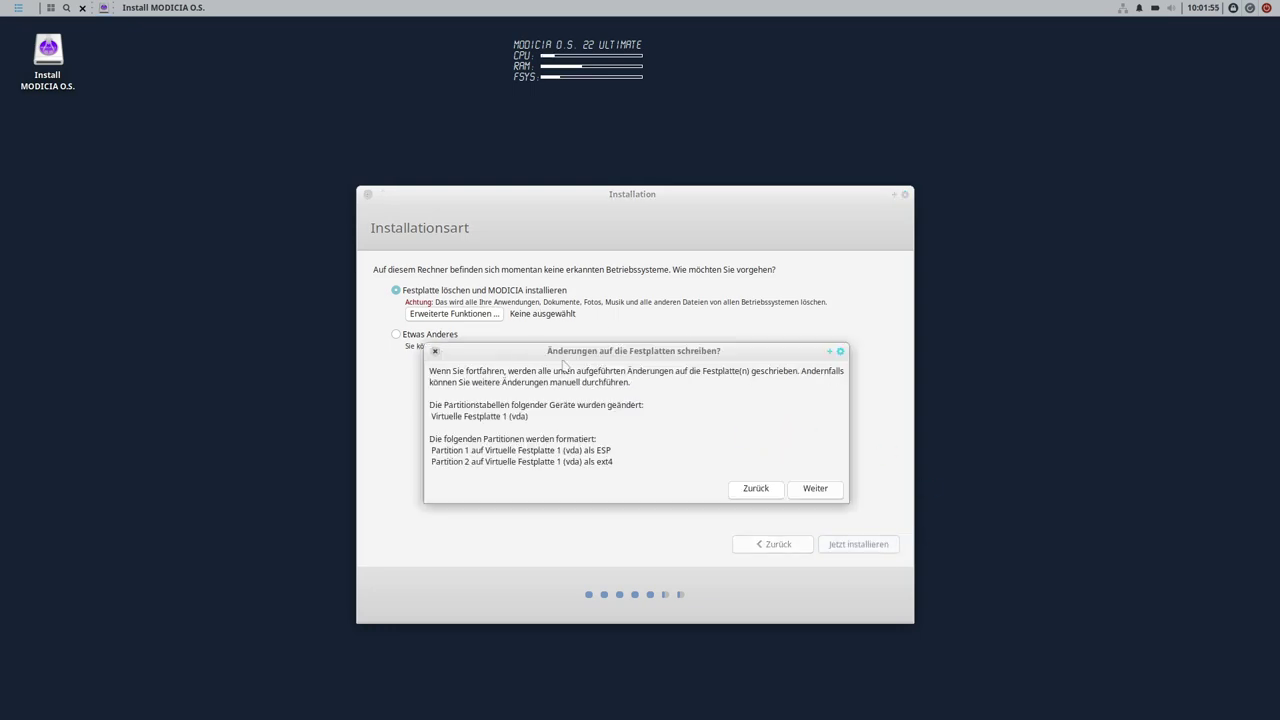
{"action": "left_click_drag", "start_coordinate": [596, 463], "coordinate": [611, 463]}
{"action": "left_click", "coordinate": [629, 460]}
{"action": "left_click", "coordinate": [815, 490]}
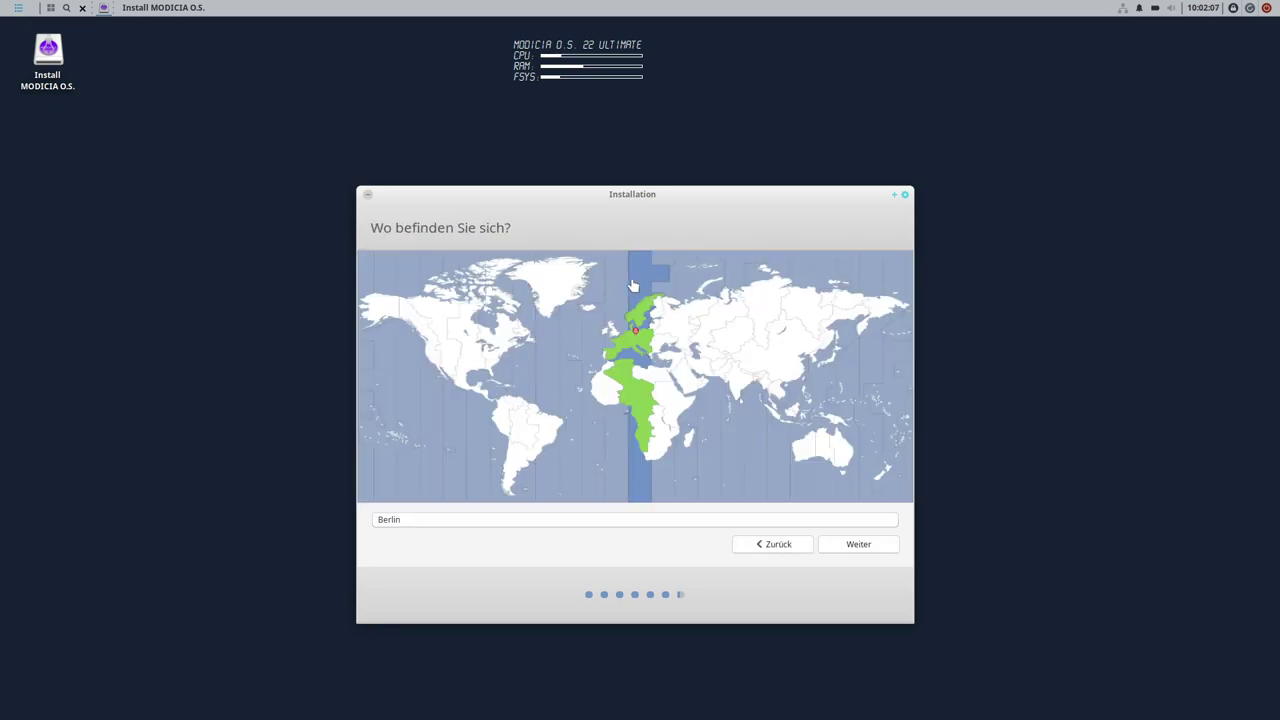
{"action": "left_click", "coordinate": [836, 544]}
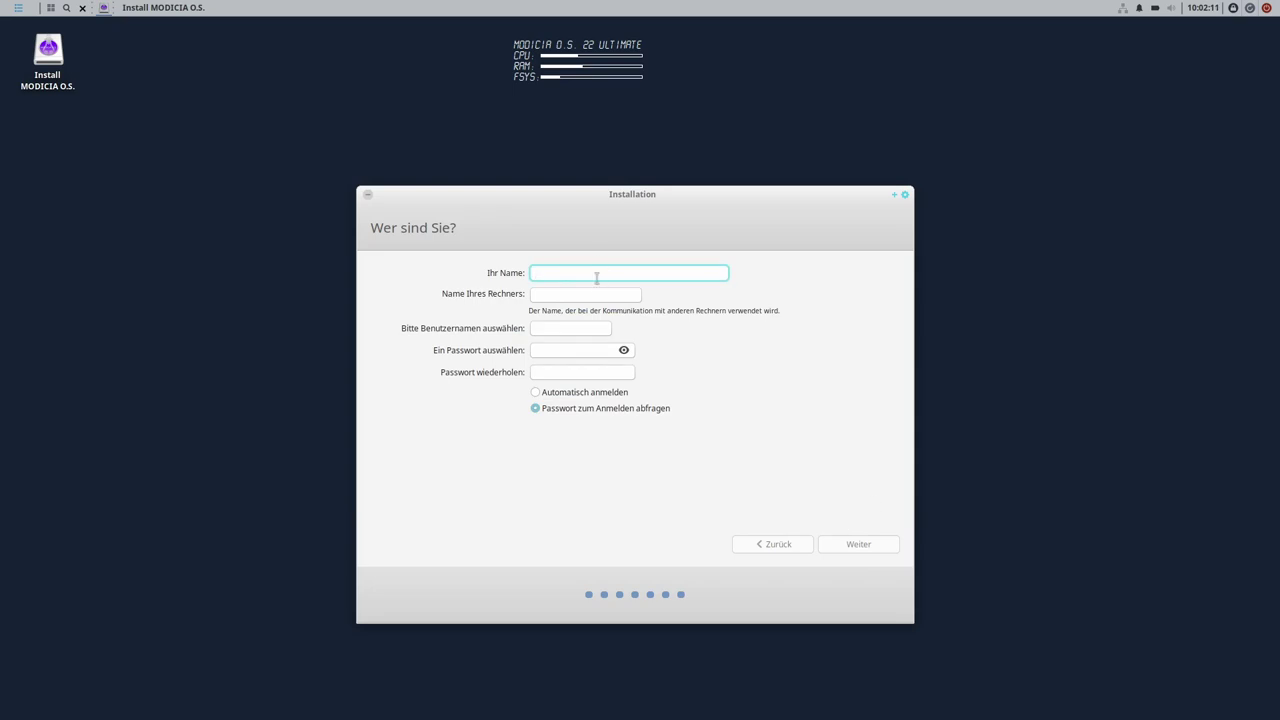
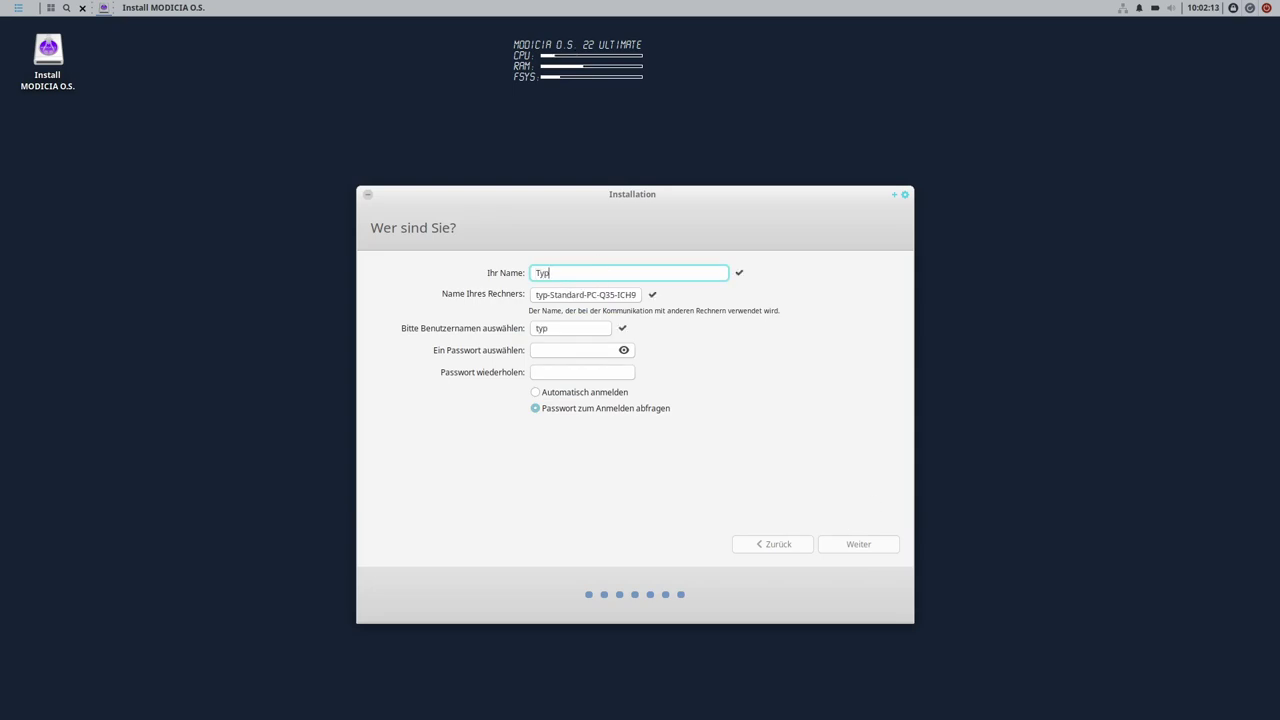
- Enter the user's name, computer name modiciaVM, a username and password, then continue
{"action": "key", "text": "Tab"}
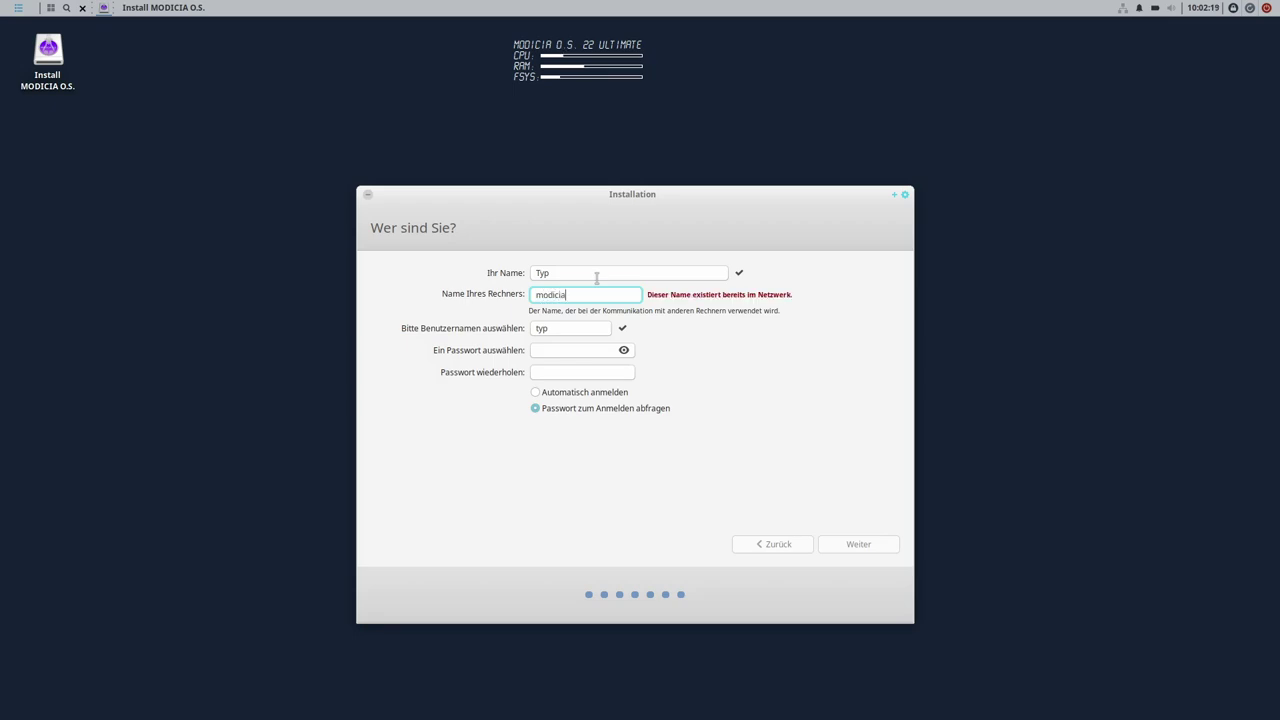
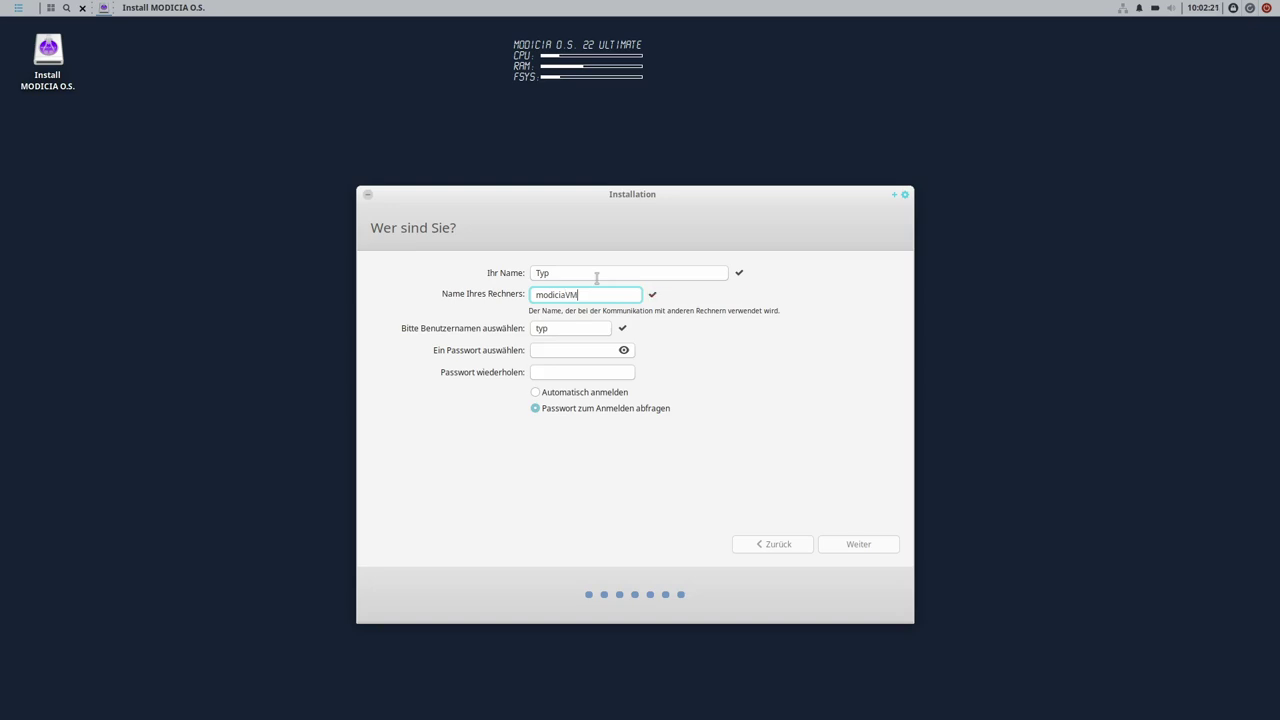
{"action": "key", "text": "Tab"}
{"action": "key", "text": "Tab"}
{"action": "key", "text": "Tab"}
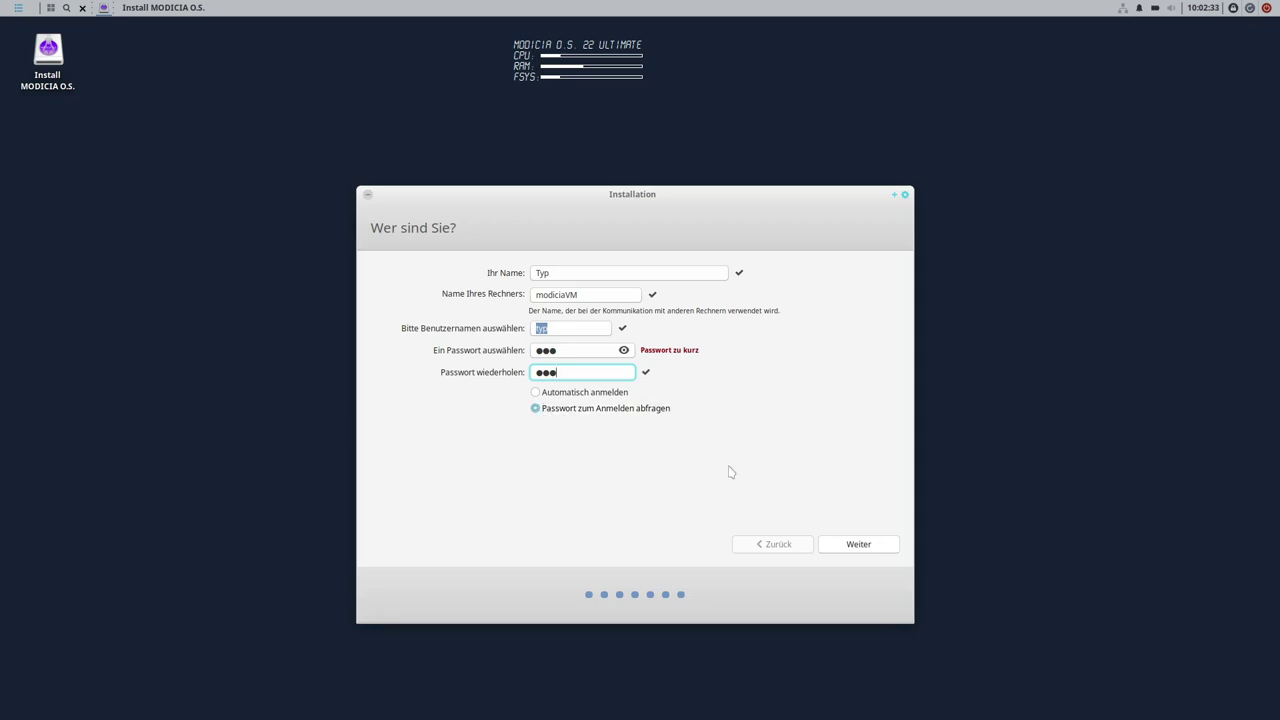
{"action": "left_click", "coordinate": [866, 551]}
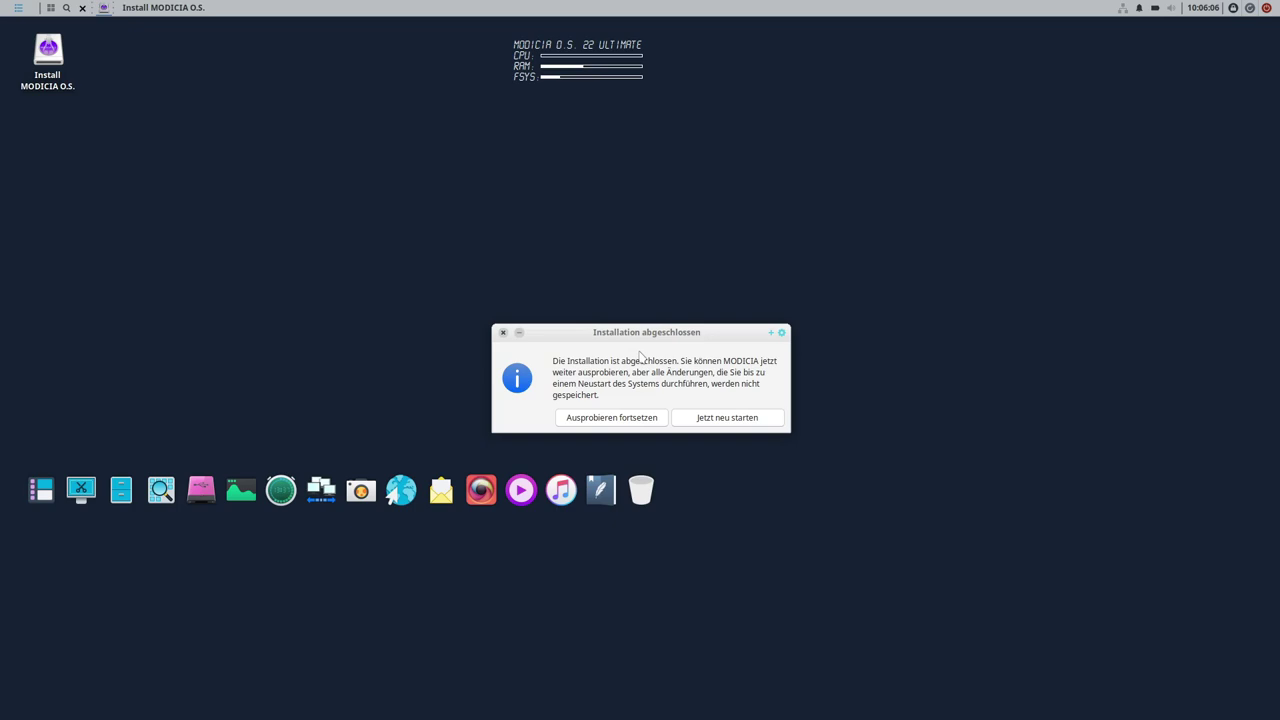
- Restart into the installed system and log in with the account password
{"action": "left_click", "coordinate": [740, 420]}
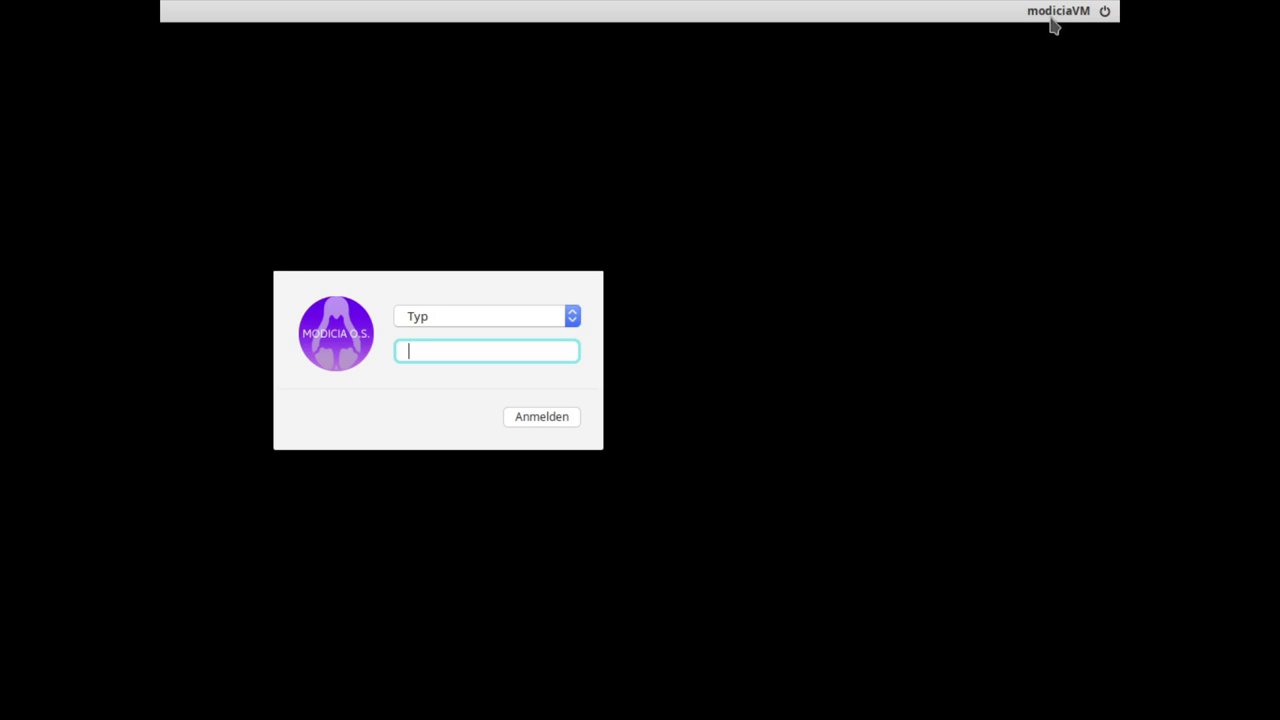
{"action": "type", "text": "•••"}
{"action": "key", "text": "Return"}
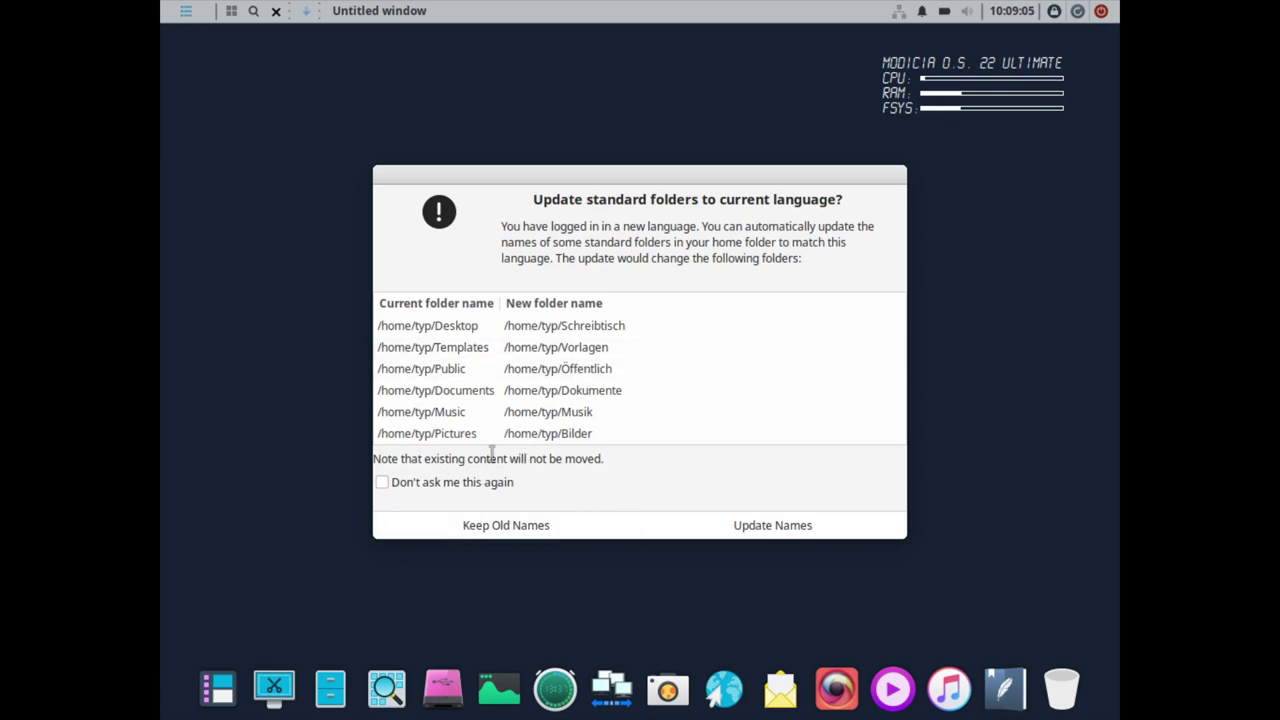
- Rename the standard folders to German without future prompts, then open and close the home folder
{"action": "left_click", "coordinate": [382, 483]}
{"action": "left_click", "coordinate": [788, 530]}
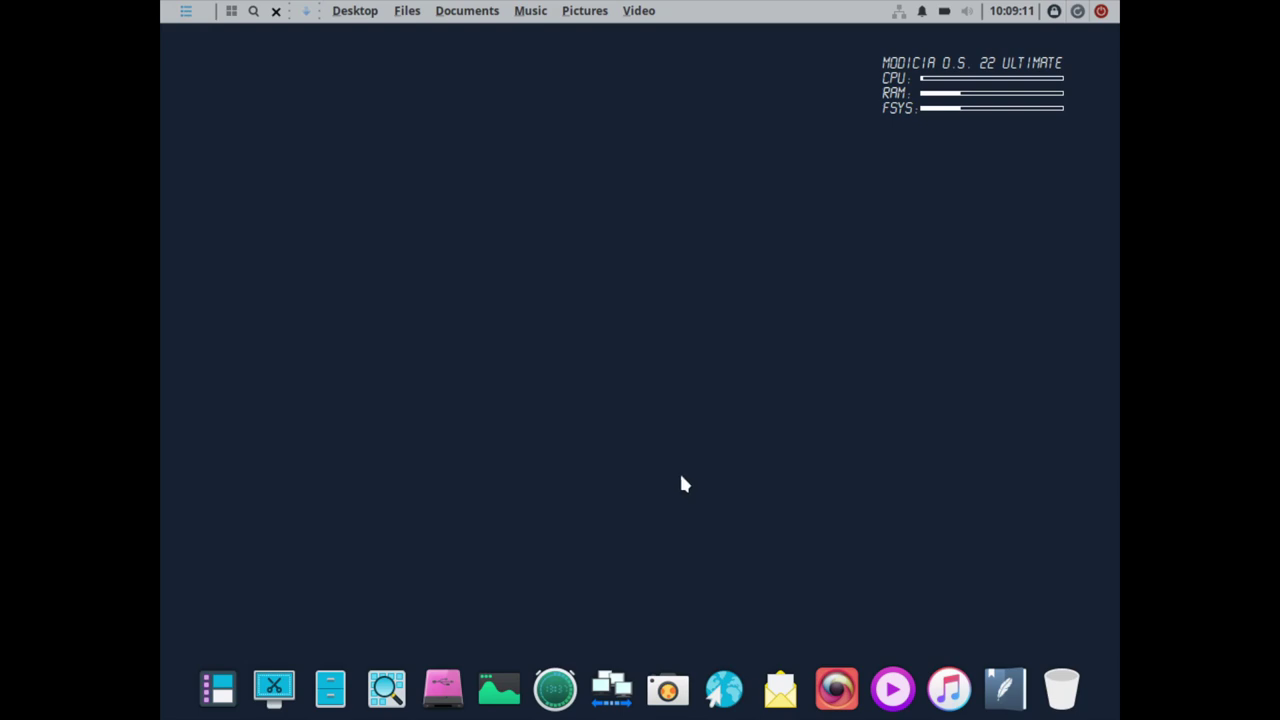
{"action": "left_click", "coordinate": [330, 686]}
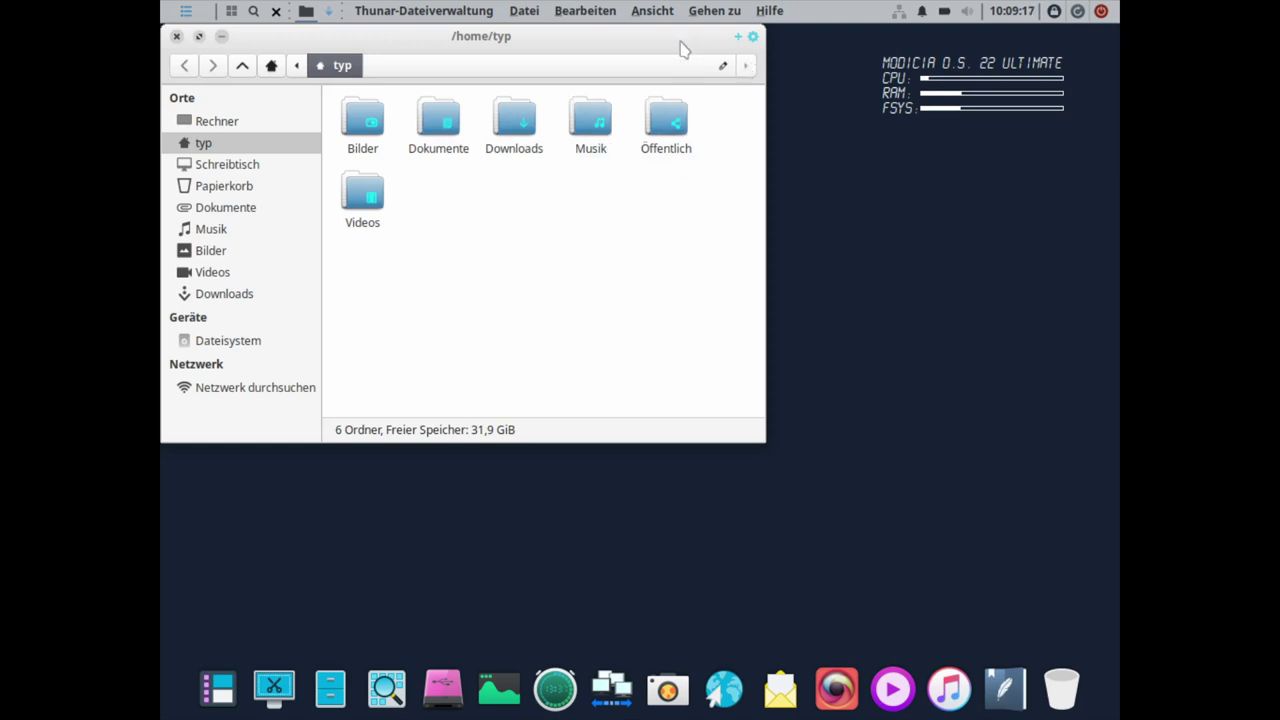
{"action": "left_click_drag", "start_coordinate": [683, 49], "coordinate": [827, 125]}
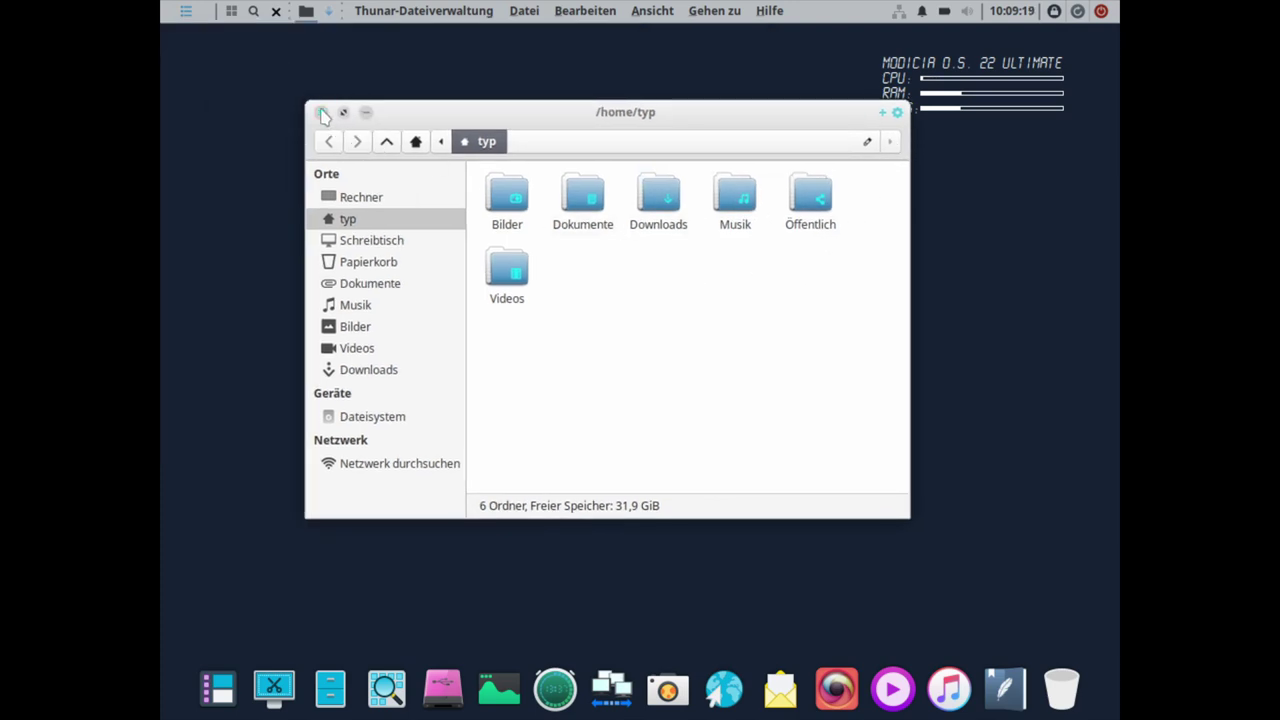
{"action": "left_click", "coordinate": [321, 112]}
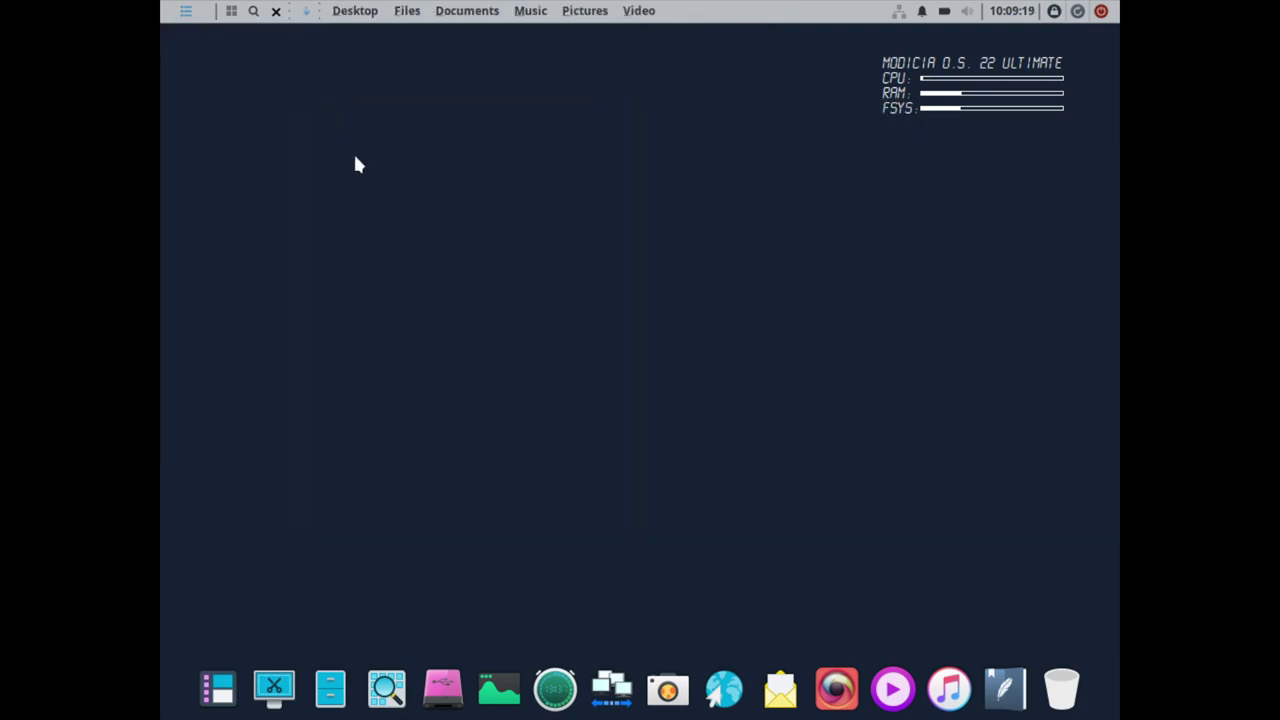
- Open the application menu and start a search with 'a'
{"action": "right_click", "coordinate": [613, 281]}
{"action": "left_click", "coordinate": [546, 263]}
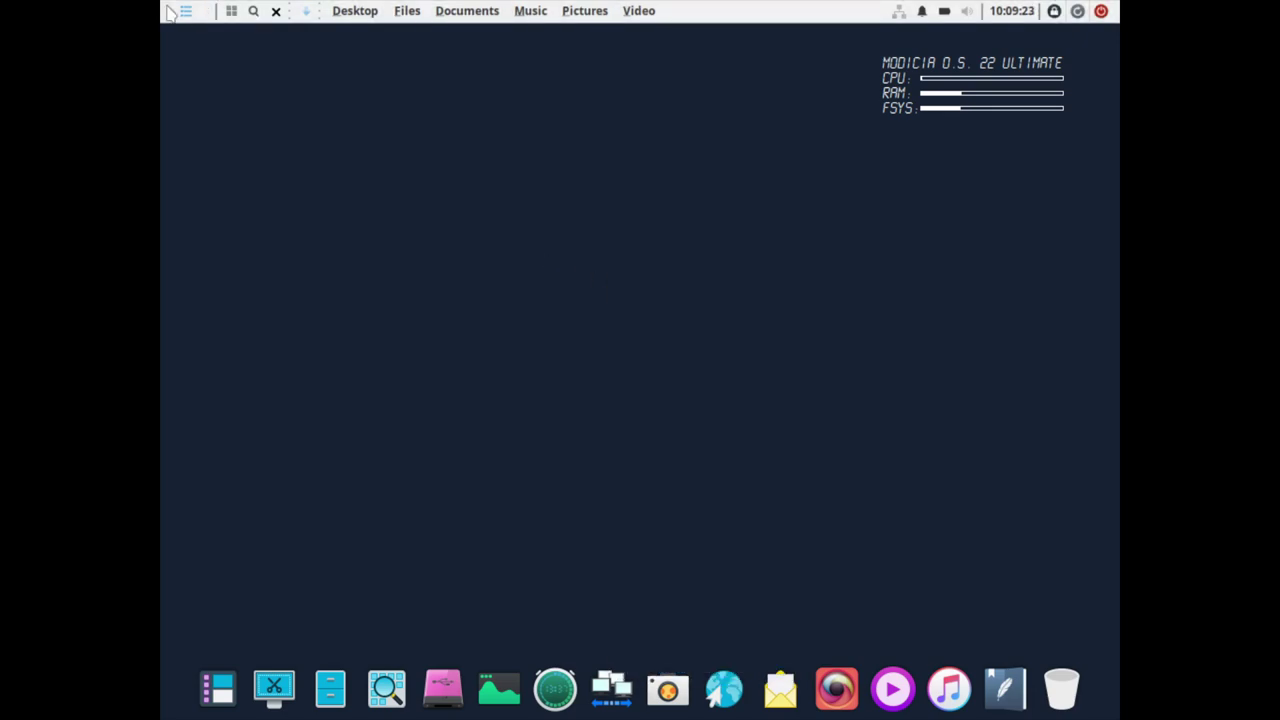
{"action": "left_click", "coordinate": [186, 11]}
{"action": "type", "text": "a"}
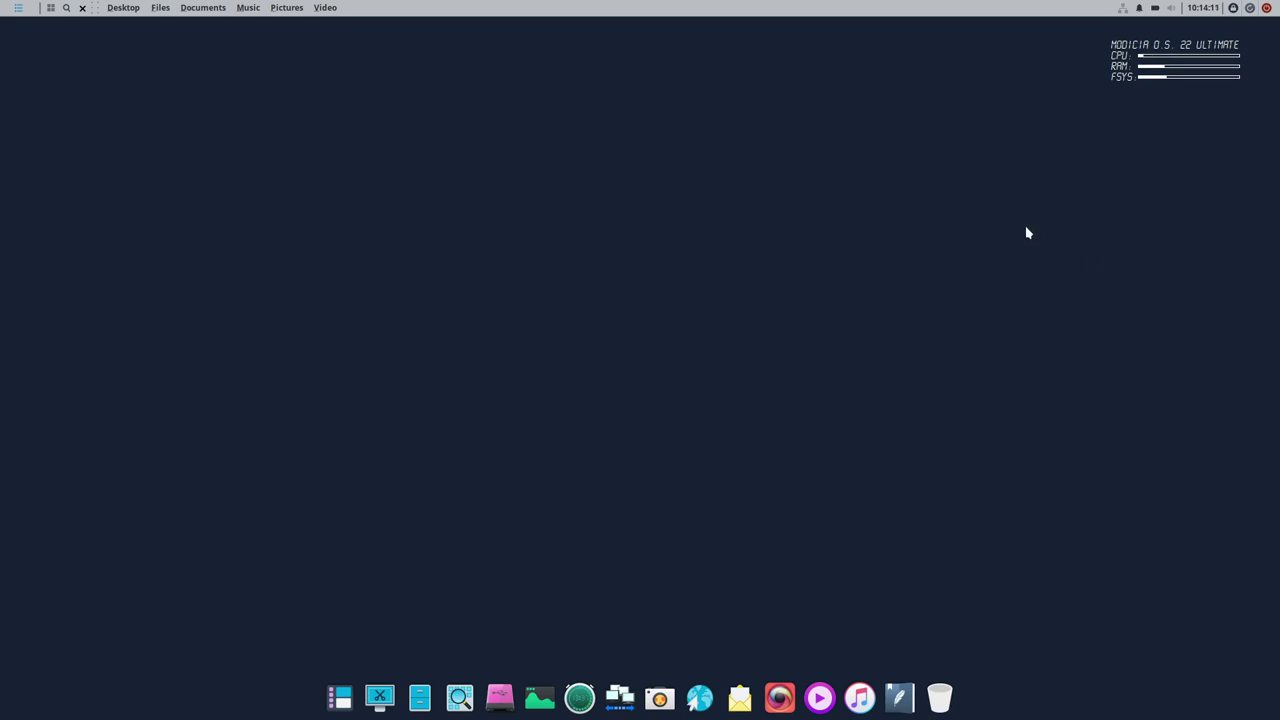
{"action": "left_click", "coordinate": [575, 685]}
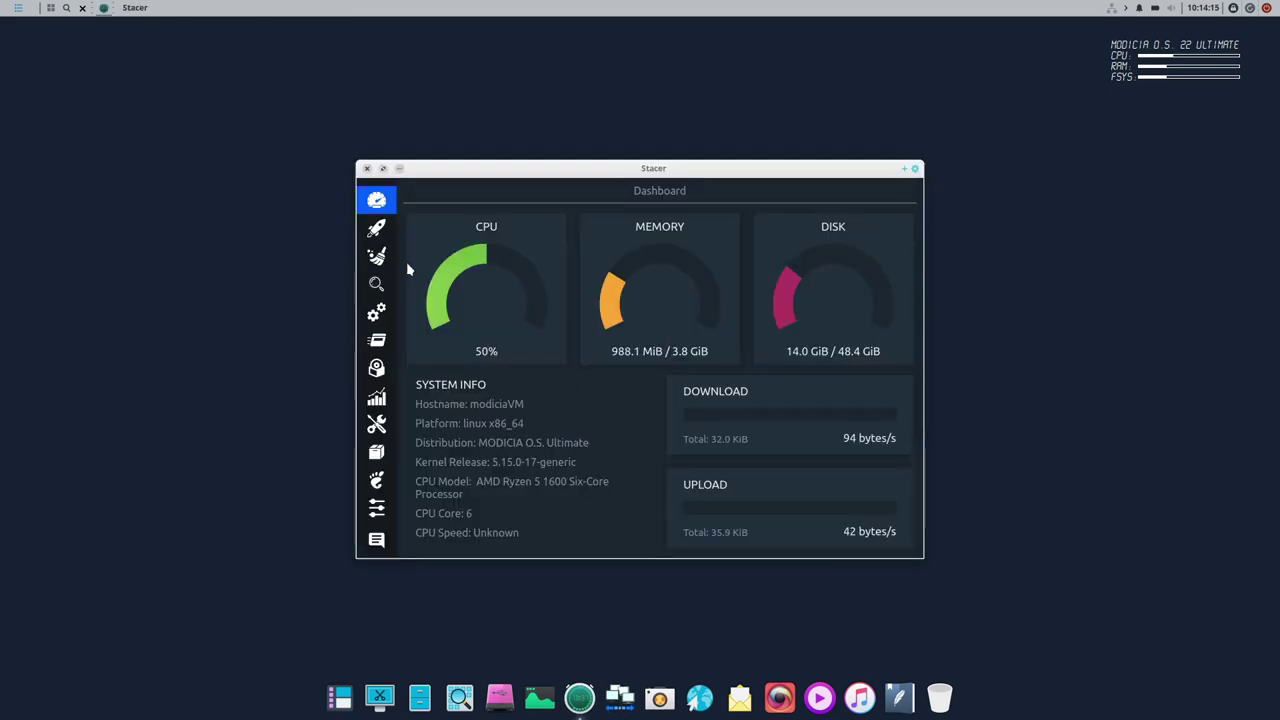
{"action": "left_click", "coordinate": [379, 232]}
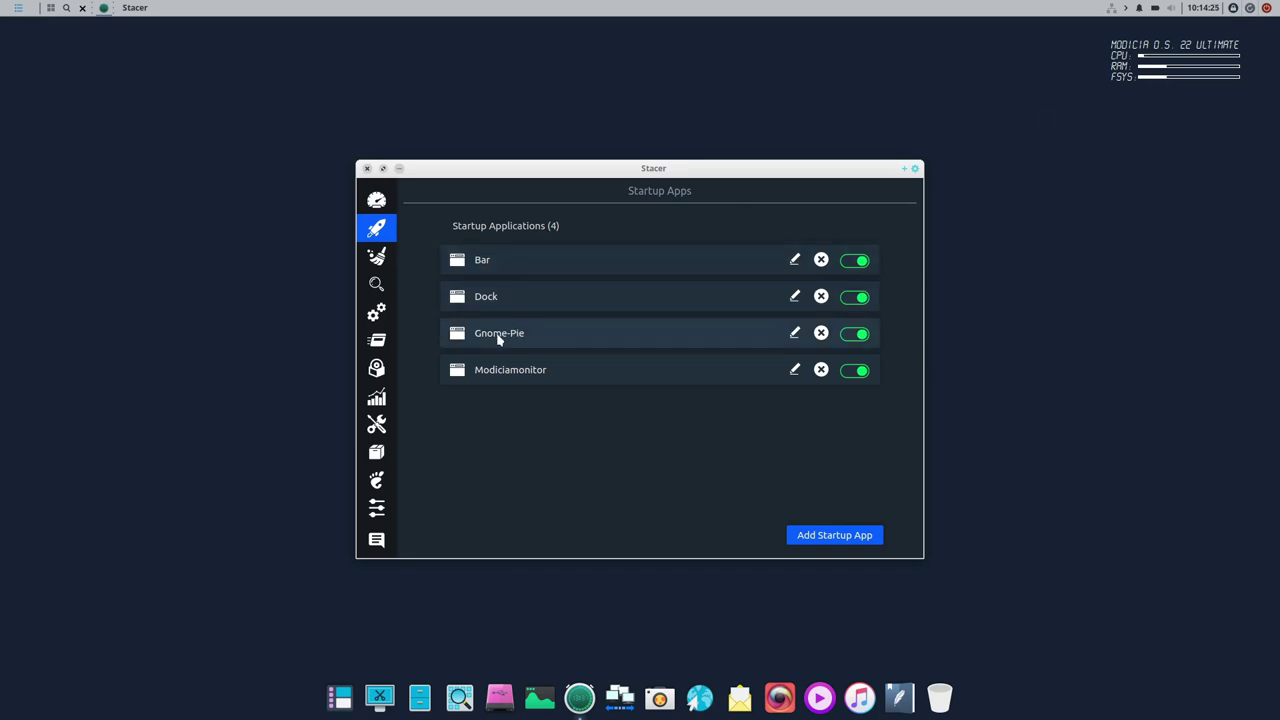
{"action": "left_click", "coordinate": [367, 169]}
{"action": "left_click", "coordinate": [673, 374]}
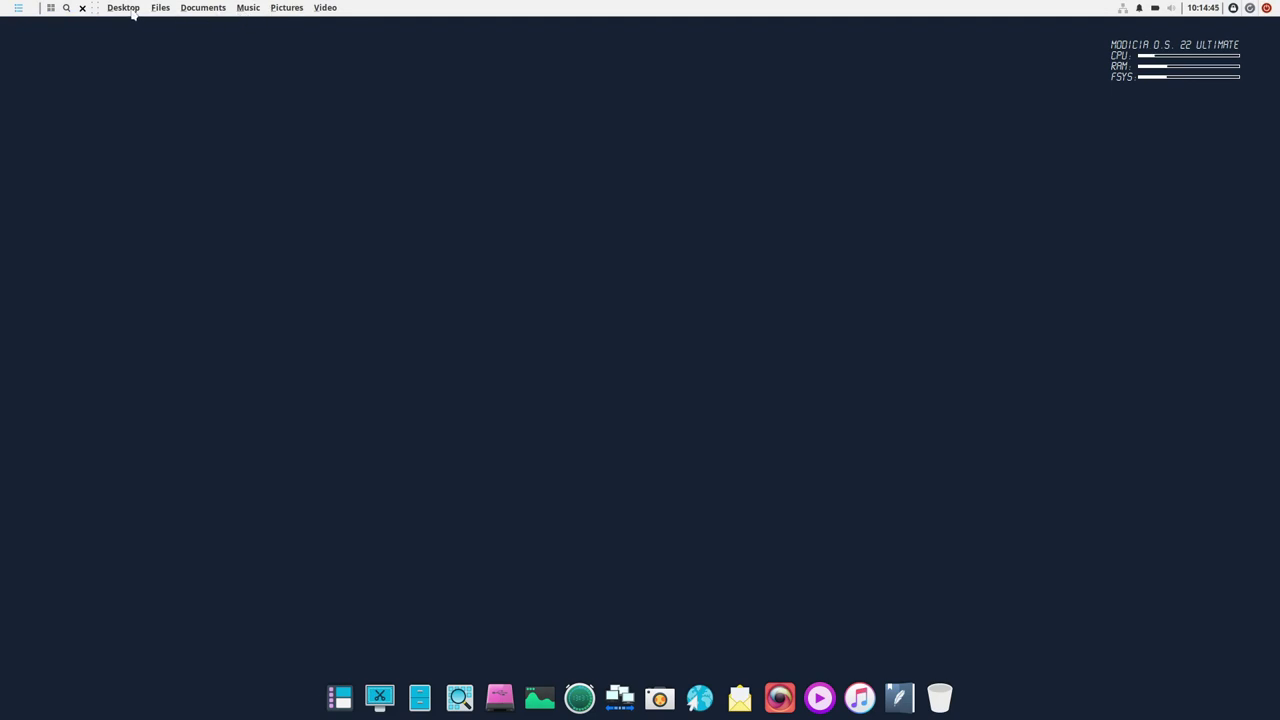
- Open and close the home folder from the dock, then bring up the desktop context menu
{"action": "left_click", "coordinate": [435, 675]}
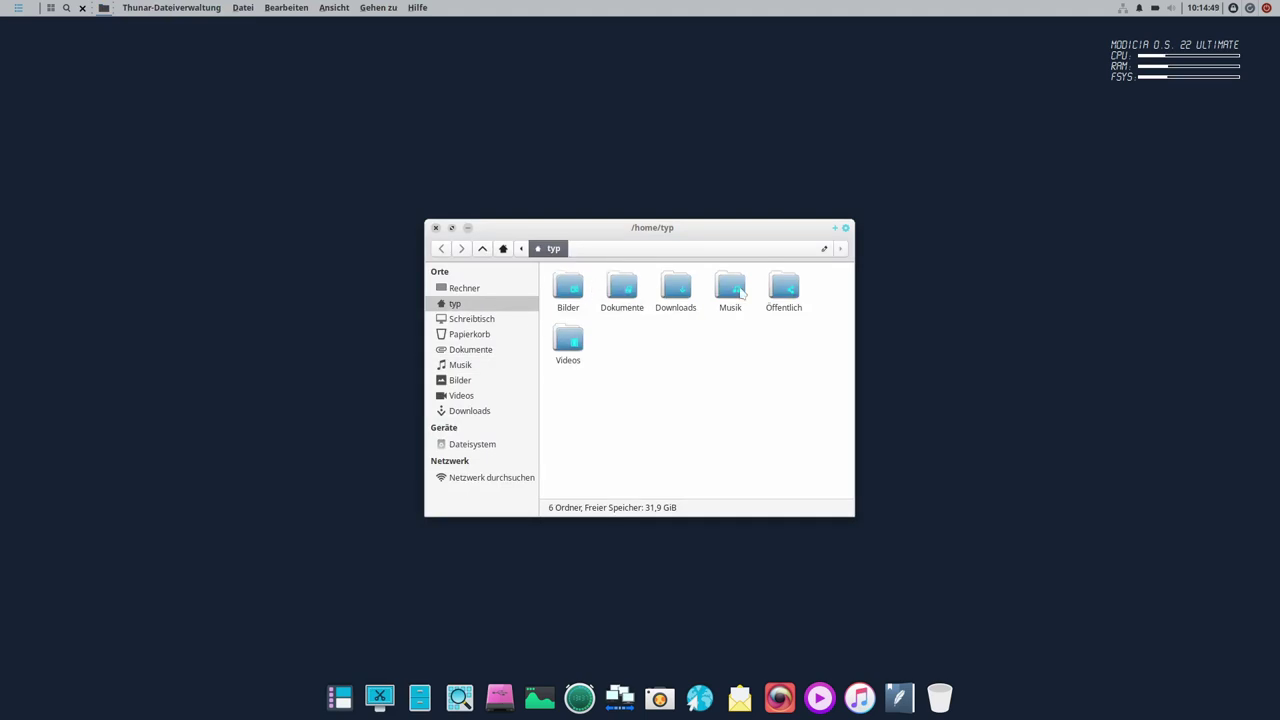
{"action": "left_click", "coordinate": [435, 227]}
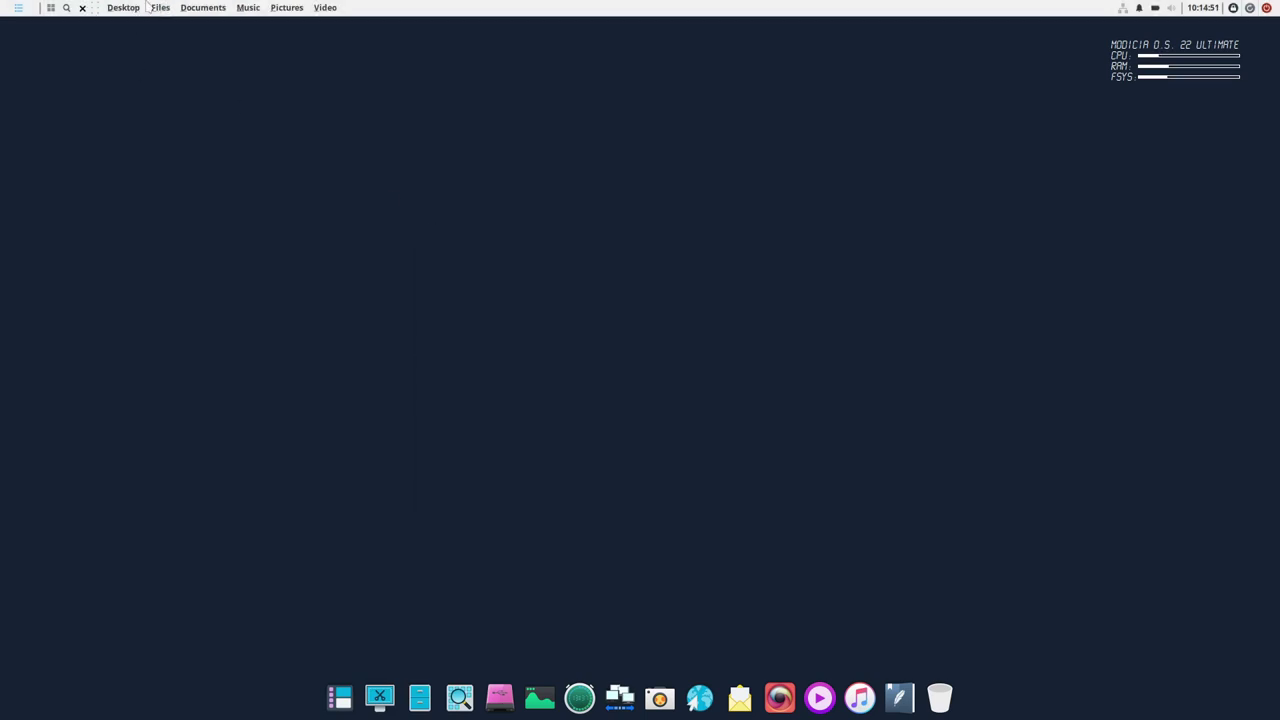
{"action": "right_click", "coordinate": [575, 205]}
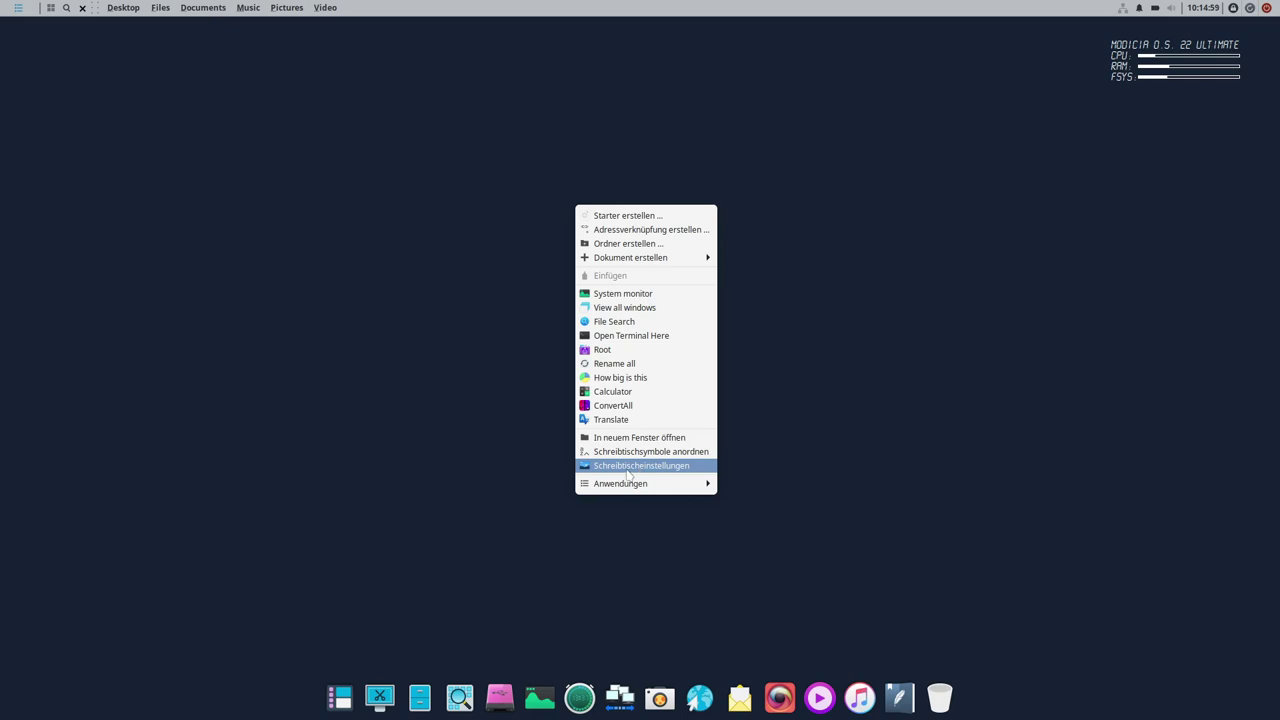
- Open the desktop settings and try the purple-blue bokeh and grey pencil wallpapers
{"action": "left_click", "coordinate": [627, 467]}
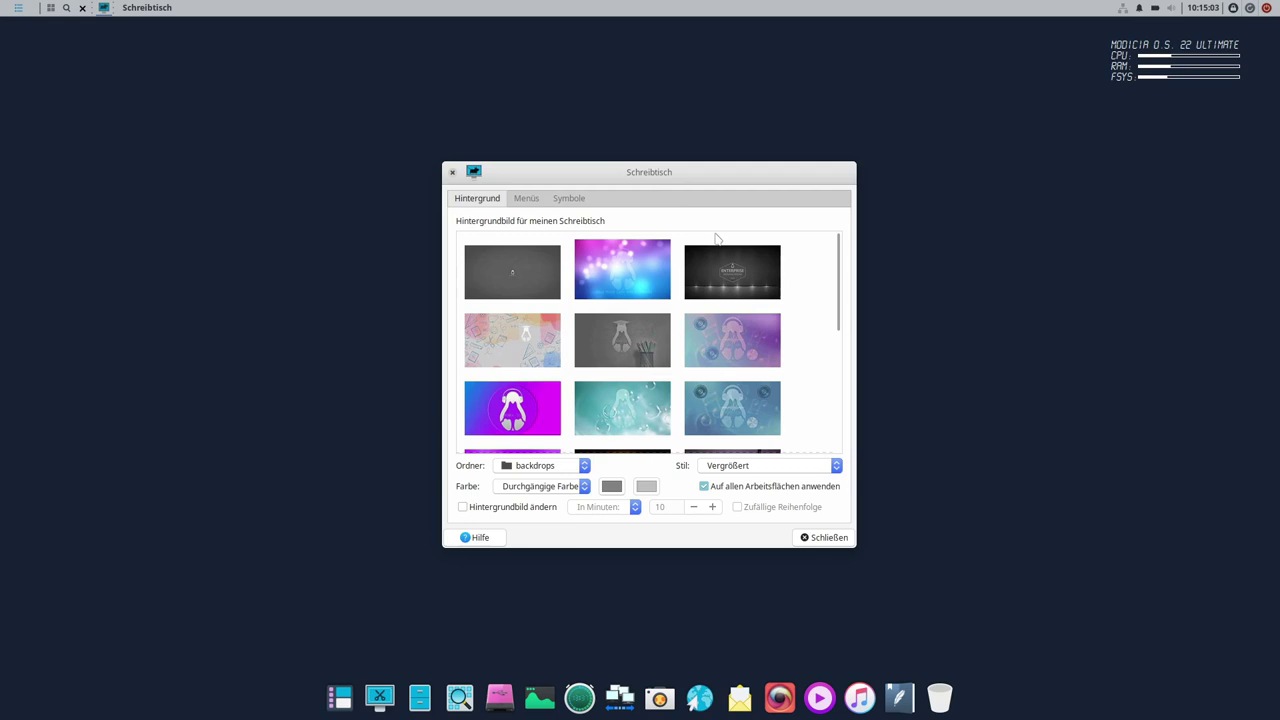
{"action": "left_click_drag", "start_coordinate": [663, 176], "coordinate": [545, 702]}
{"action": "left_click", "coordinate": [797, 318]}
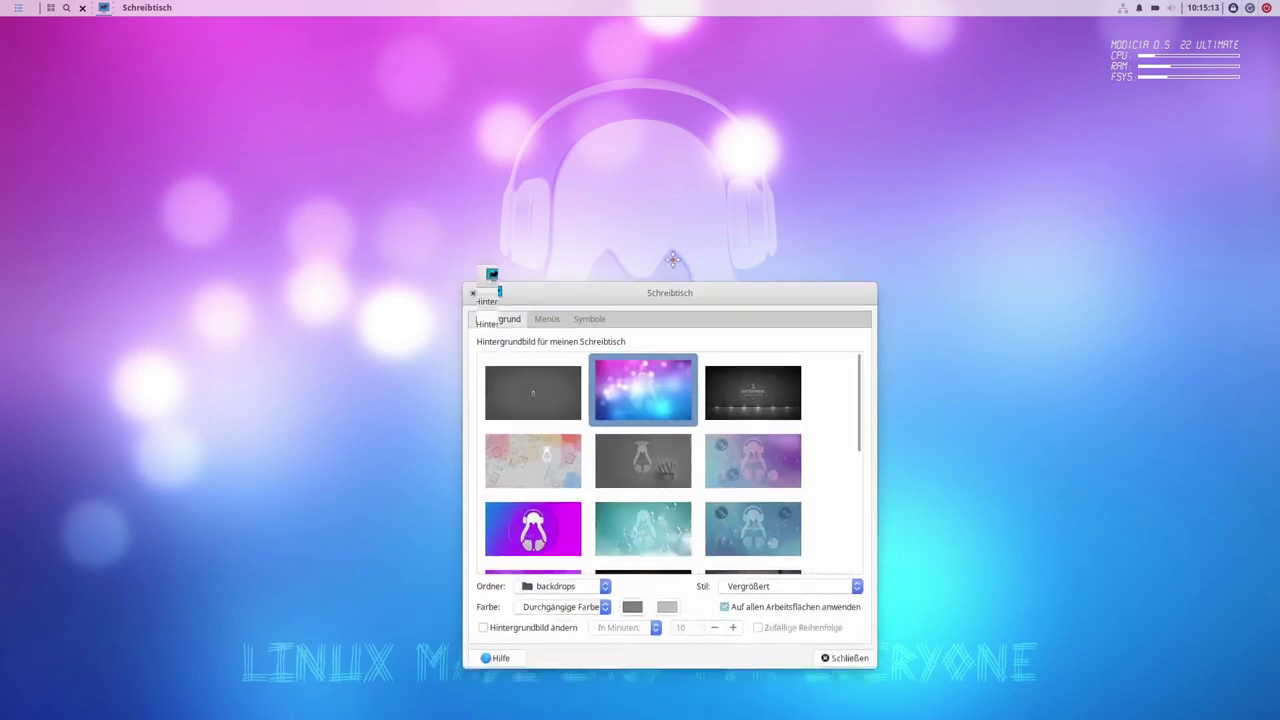
{"action": "left_click", "coordinate": [656, 410]}
{"action": "mouse_move", "coordinate": [664, 226]}
{"action": "left_mouse_down"}
{"action": "mouse_move", "coordinate": [345, 251]}
{"action": "mouse_move", "coordinate": [289, 275]}
{"action": "mouse_move", "coordinate": [720, 145]}
{"action": "mouse_move", "coordinate": [963, 217]}
{"action": "left_mouse_up"}
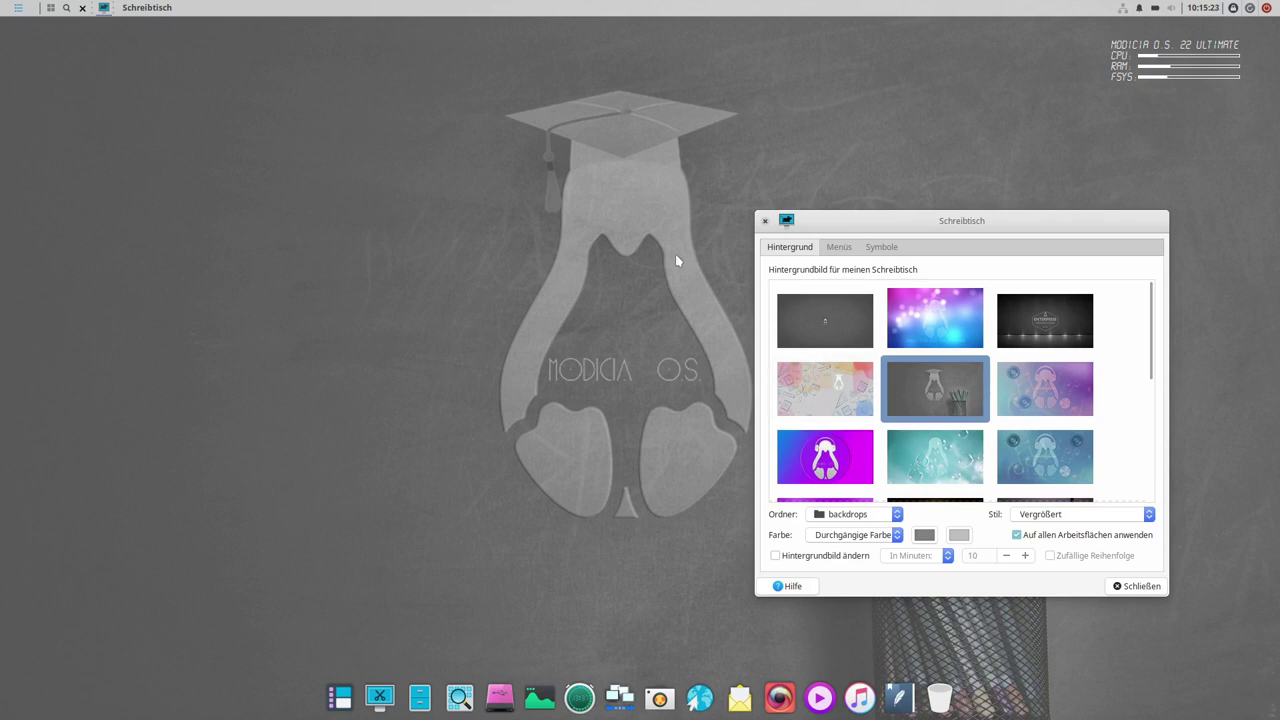
{"action": "left_click_drag", "start_coordinate": [955, 220], "coordinate": [985, 178]}
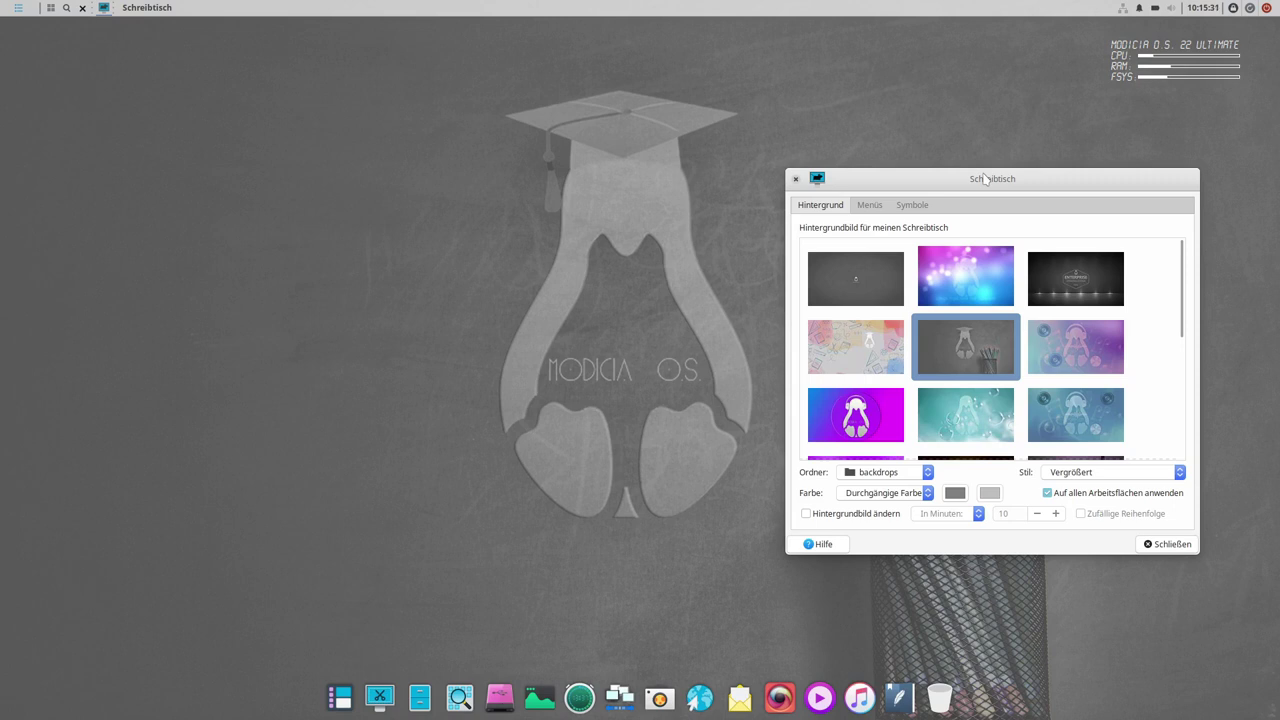
- Try the blue headphones wallpaper, then settle on the synthwave sunset image
{"action": "left_click", "coordinate": [1083, 425]}
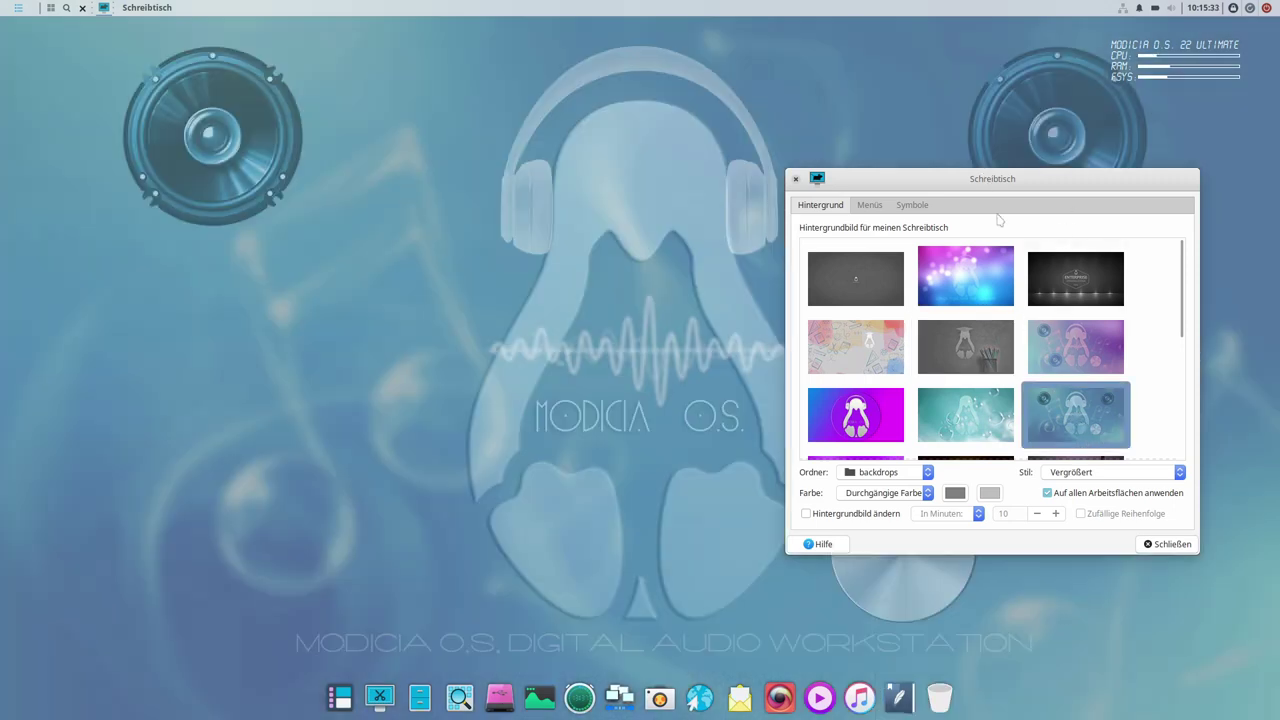
{"action": "left_click_drag", "start_coordinate": [1014, 177], "coordinate": [938, 173]}
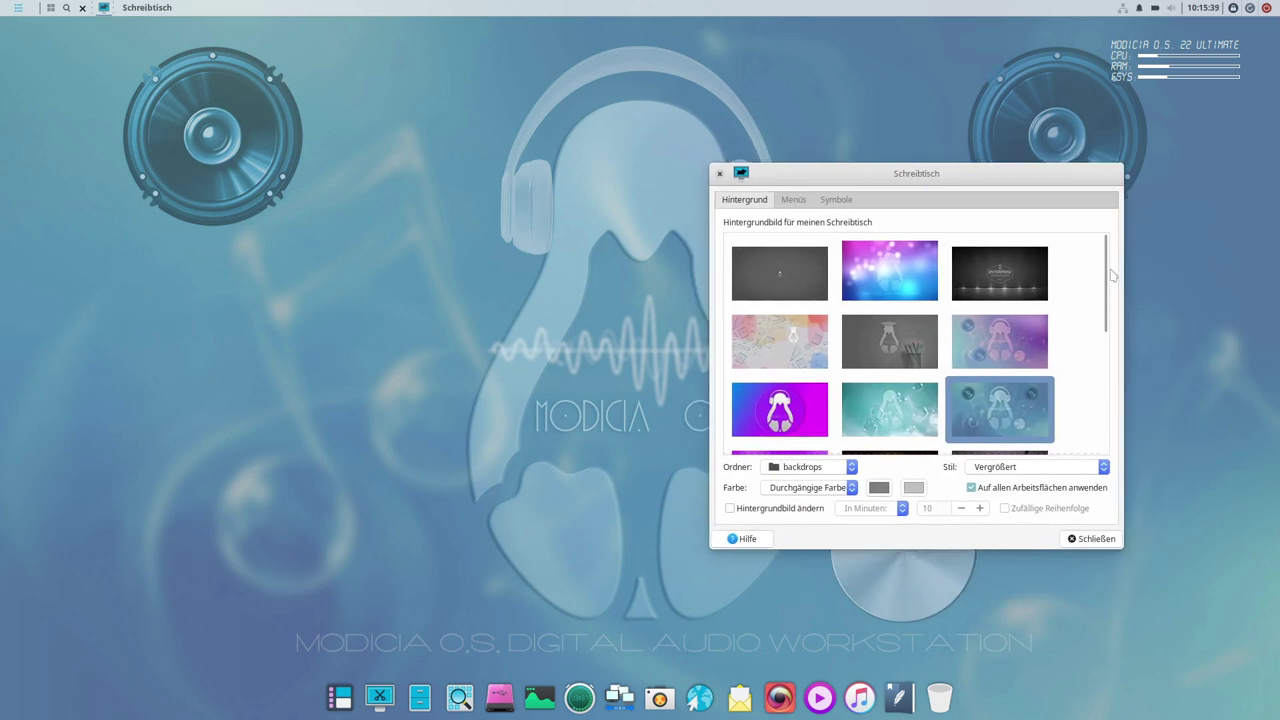
{"action": "left_click_drag", "start_coordinate": [1107, 277], "coordinate": [1107, 339]}
{"action": "left_click", "coordinate": [915, 345]}
{"action": "left_click_drag", "start_coordinate": [920, 172], "coordinate": [910, 117]}
- Try several wallpapers: a dark image, the blue water-drop and the Enterprise designs
{"action": "left_click", "coordinate": [972, 370]}
{"action": "left_click", "coordinate": [785, 368]}
{"action": "left_click", "coordinate": [868, 352]}
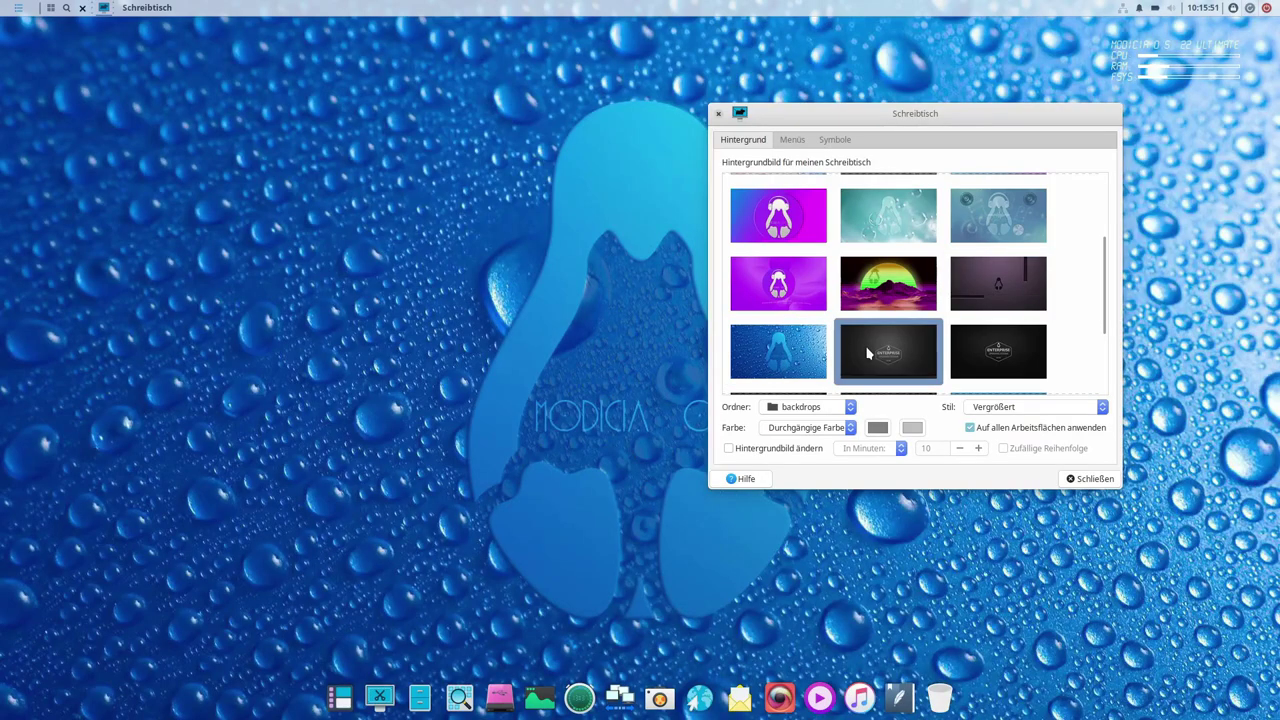
{"action": "left_click_drag", "start_coordinate": [906, 120], "coordinate": [1026, 111]}
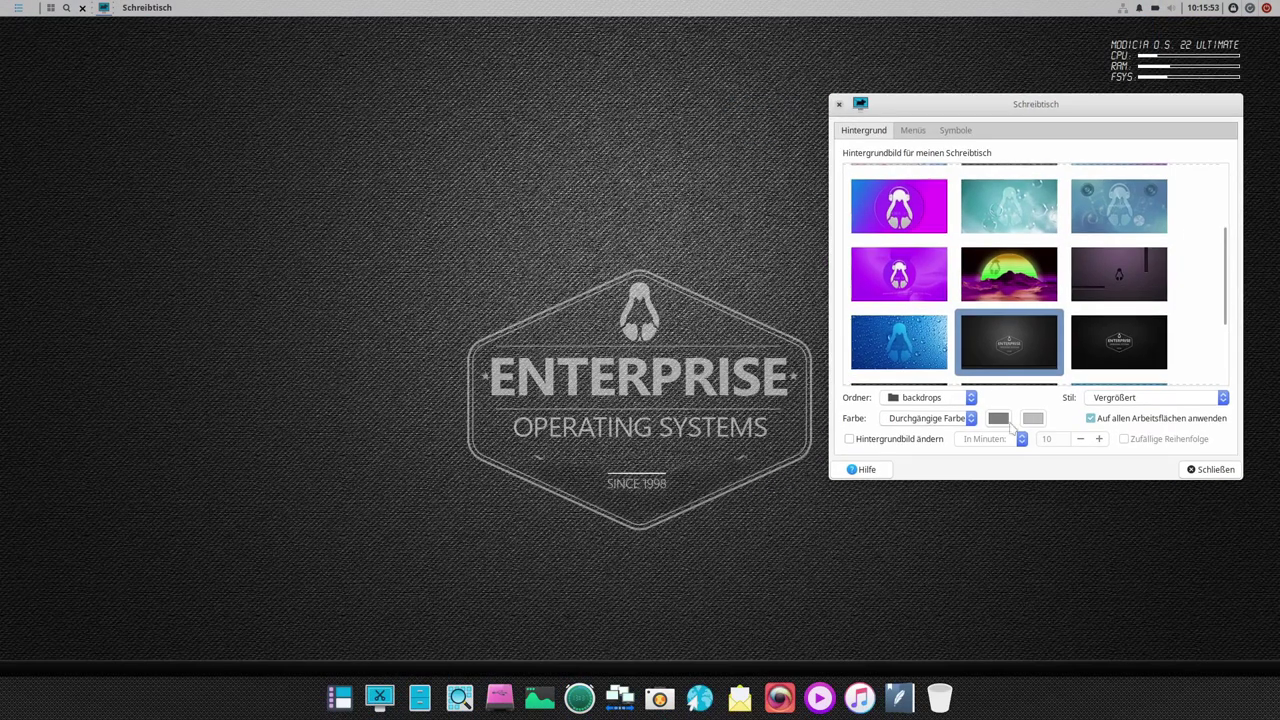
{"action": "left_click", "coordinate": [1125, 342]}
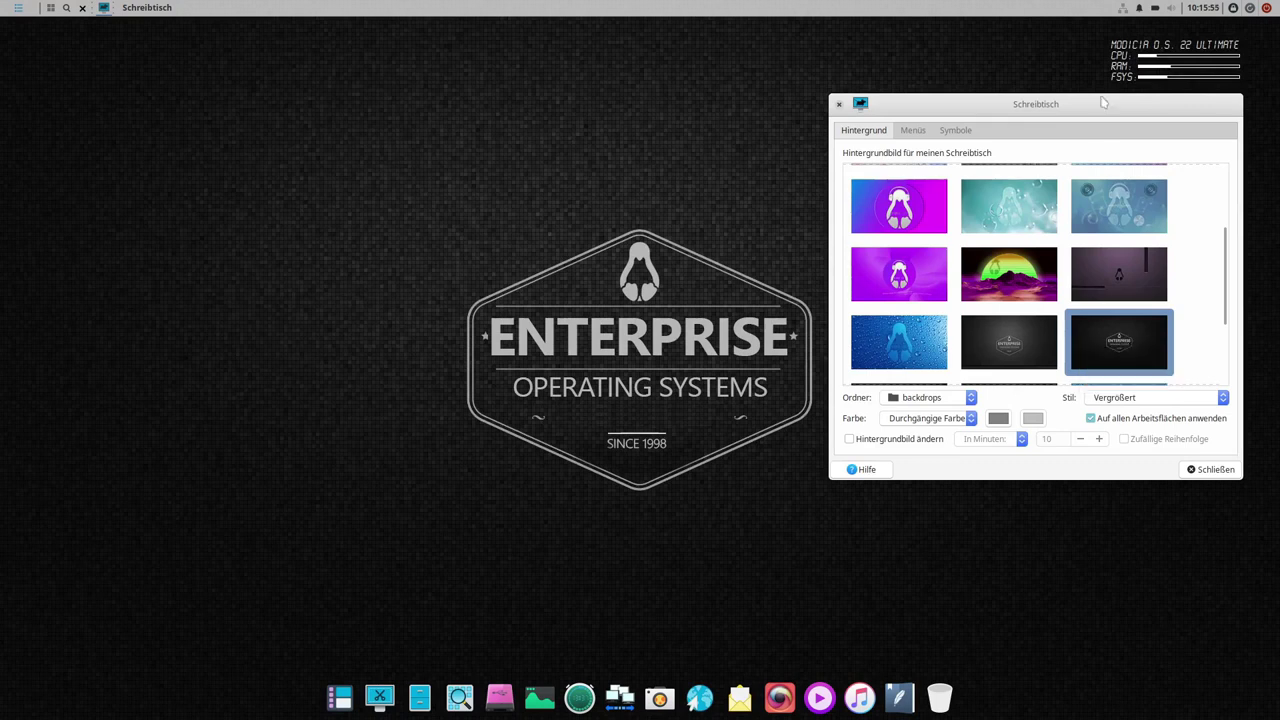
- Try the pink car and plain blue wallpapers, then use the dark world-map one and show the Menüs page
{"action": "left_click_drag", "start_coordinate": [1226, 298], "coordinate": [1224, 360]}
{"action": "left_click", "coordinate": [898, 353]}
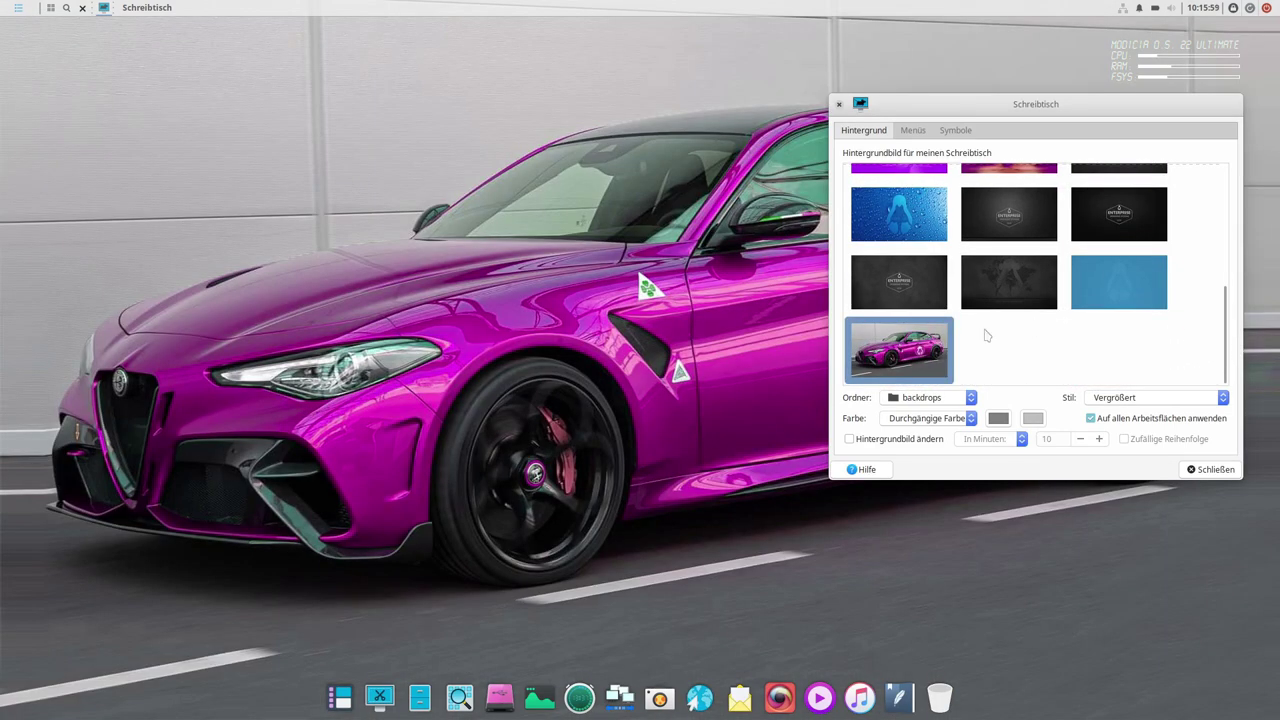
{"action": "left_click_drag", "start_coordinate": [1006, 108], "coordinate": [951, 203]}
{"action": "left_click", "coordinate": [997, 358]}
{"action": "left_click", "coordinate": [928, 377]}
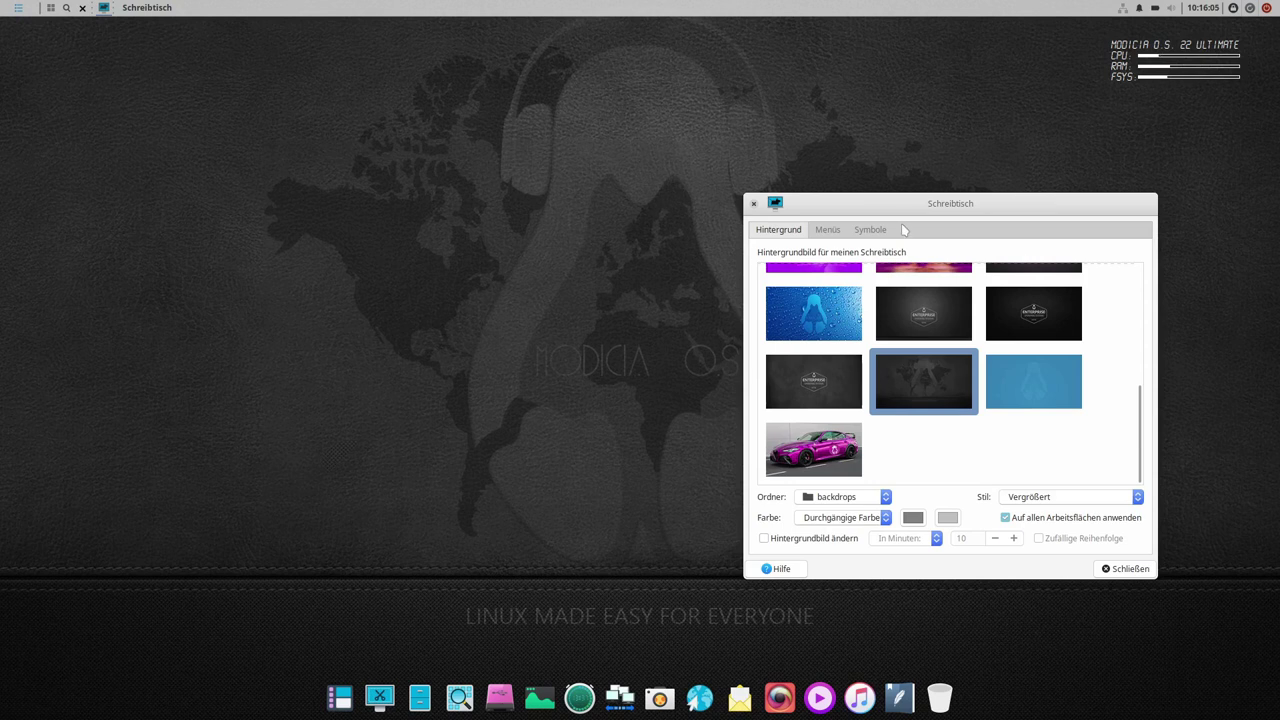
{"action": "left_click_drag", "start_coordinate": [930, 200], "coordinate": [781, 188]}
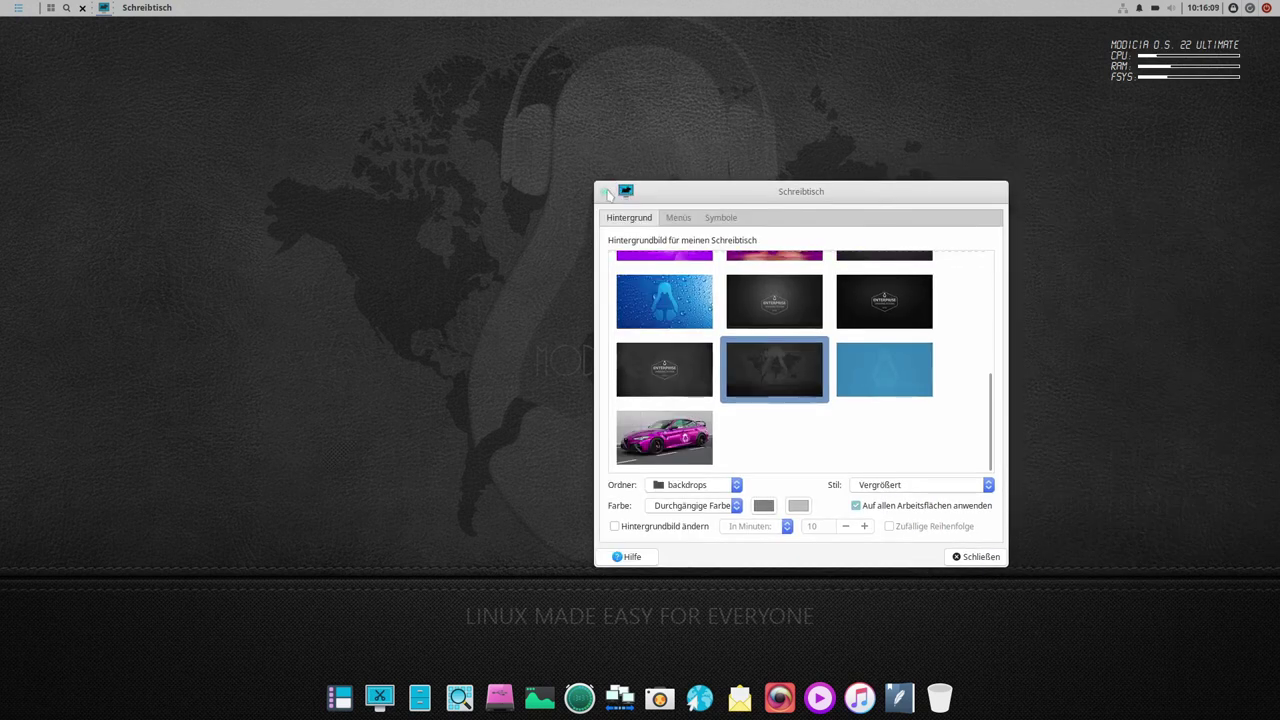
{"action": "left_click", "coordinate": [677, 216]}
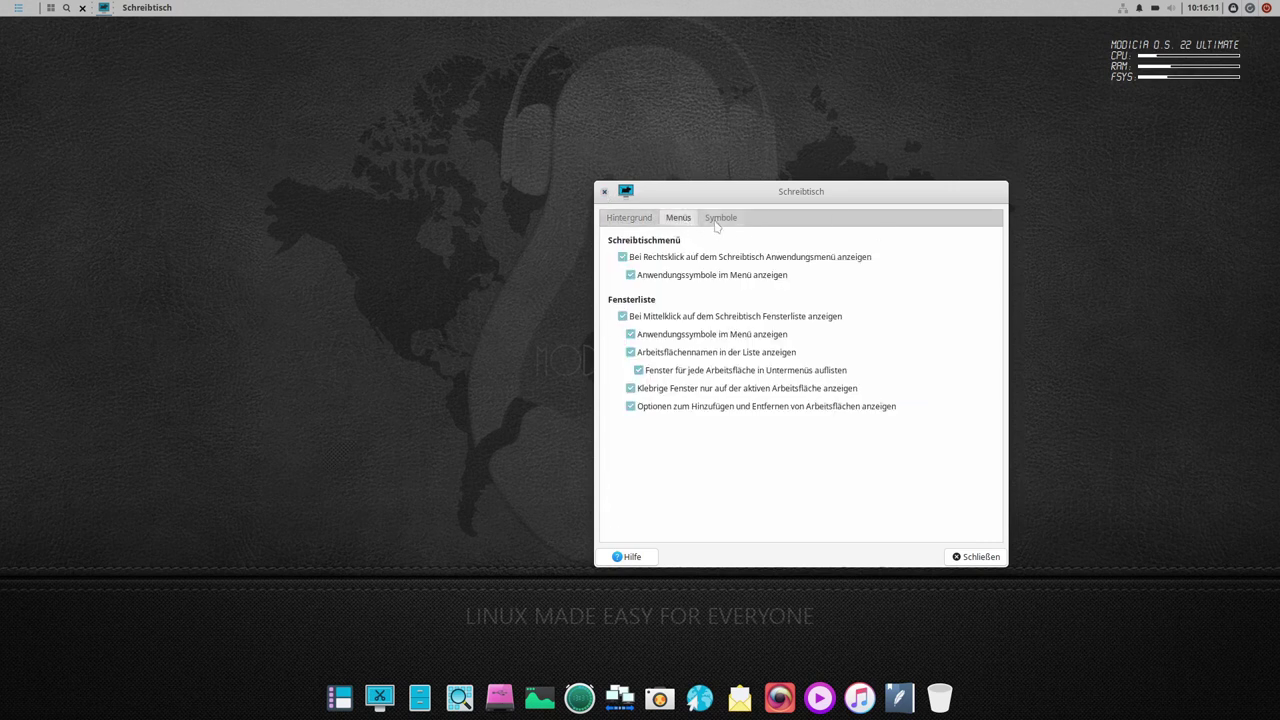
- Enable the home folder, file system, trash and removable-drive desktop icons
{"action": "left_click", "coordinate": [718, 219]}
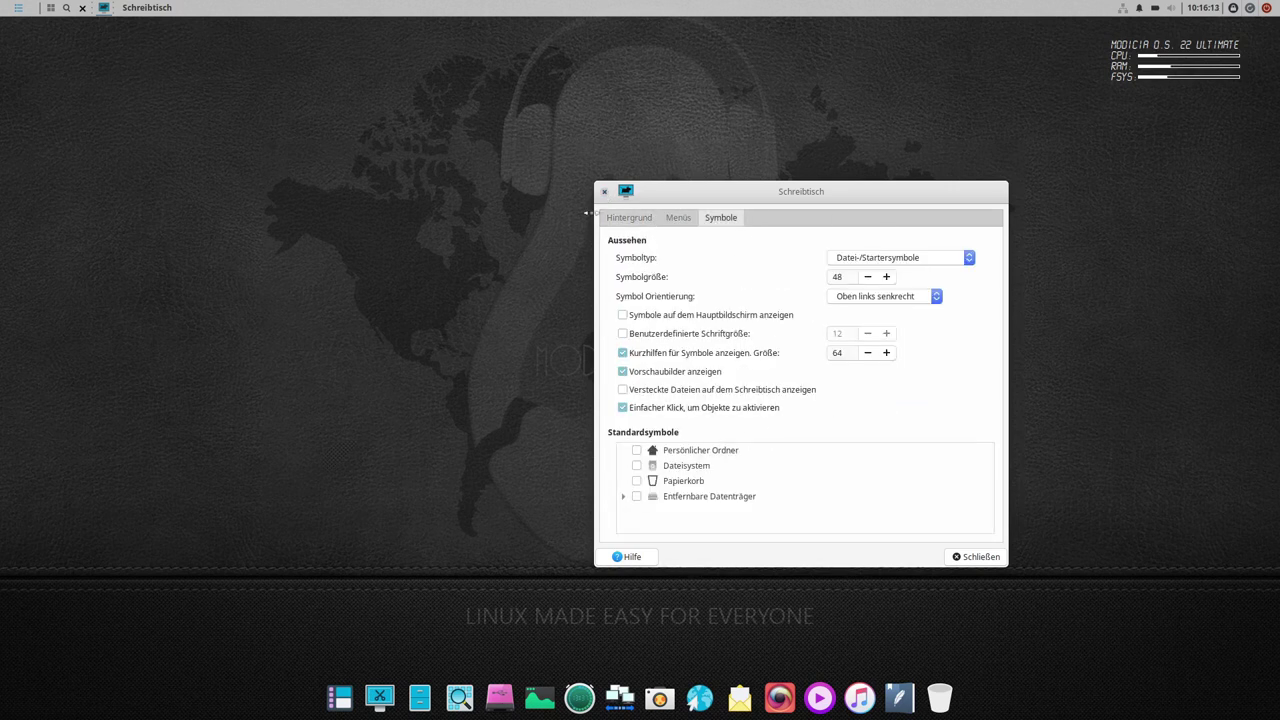
{"action": "left_click", "coordinate": [637, 451]}
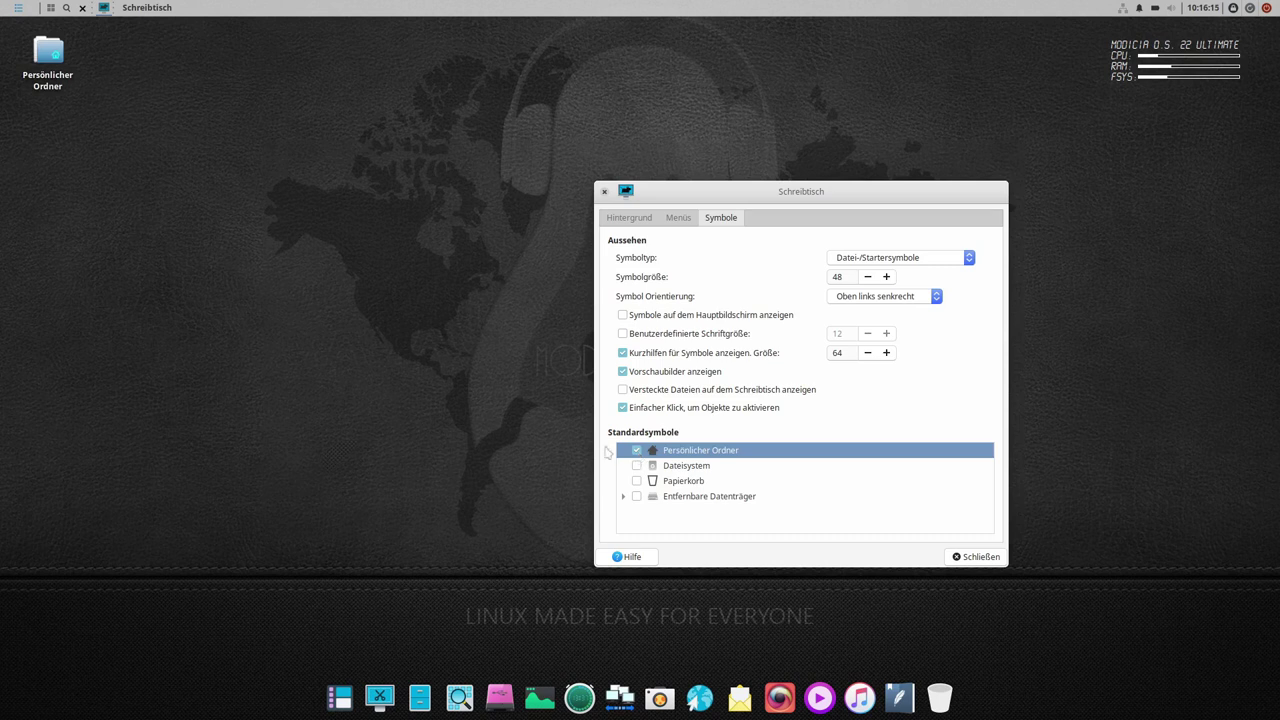
{"action": "left_click", "coordinate": [637, 466]}
{"action": "left_click", "coordinate": [637, 481]}
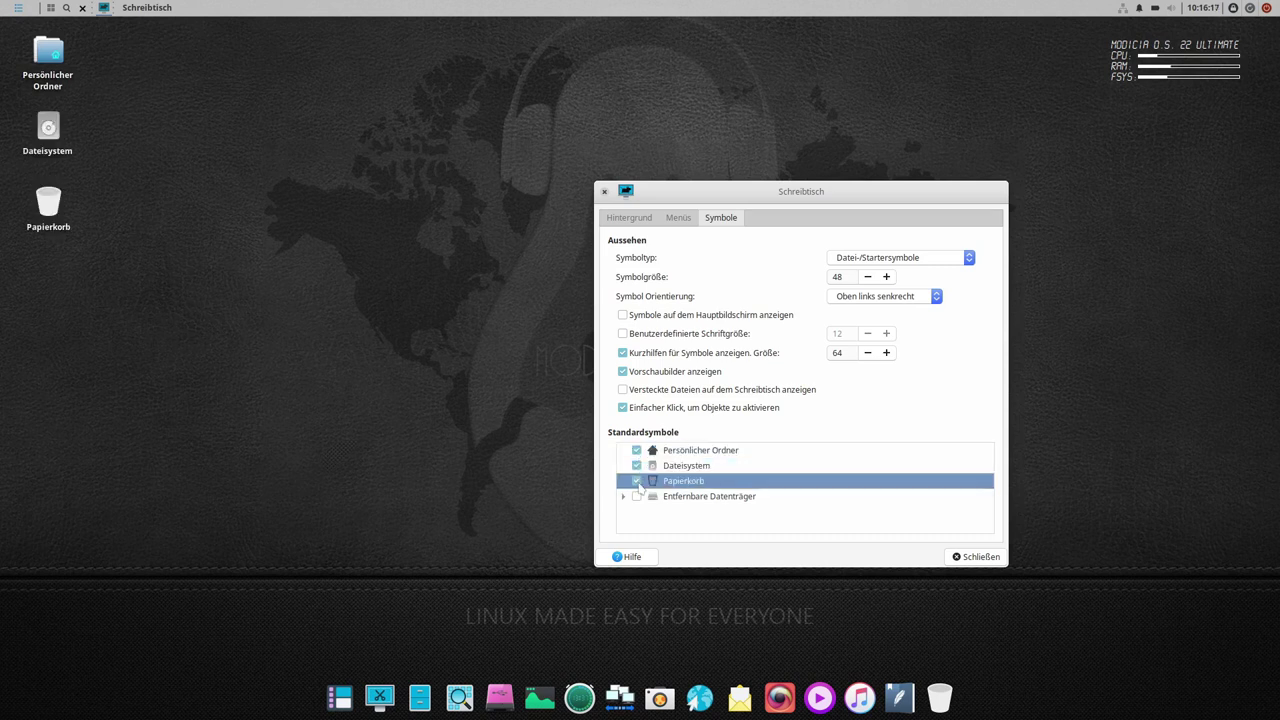
{"action": "left_click", "coordinate": [638, 497]}
- Untick all the standard desktop icons again and close the desktop settings
{"action": "left_click", "coordinate": [637, 497]}
{"action": "left_click", "coordinate": [637, 481]}
{"action": "left_click", "coordinate": [637, 466]}
{"action": "left_click", "coordinate": [637, 451]}
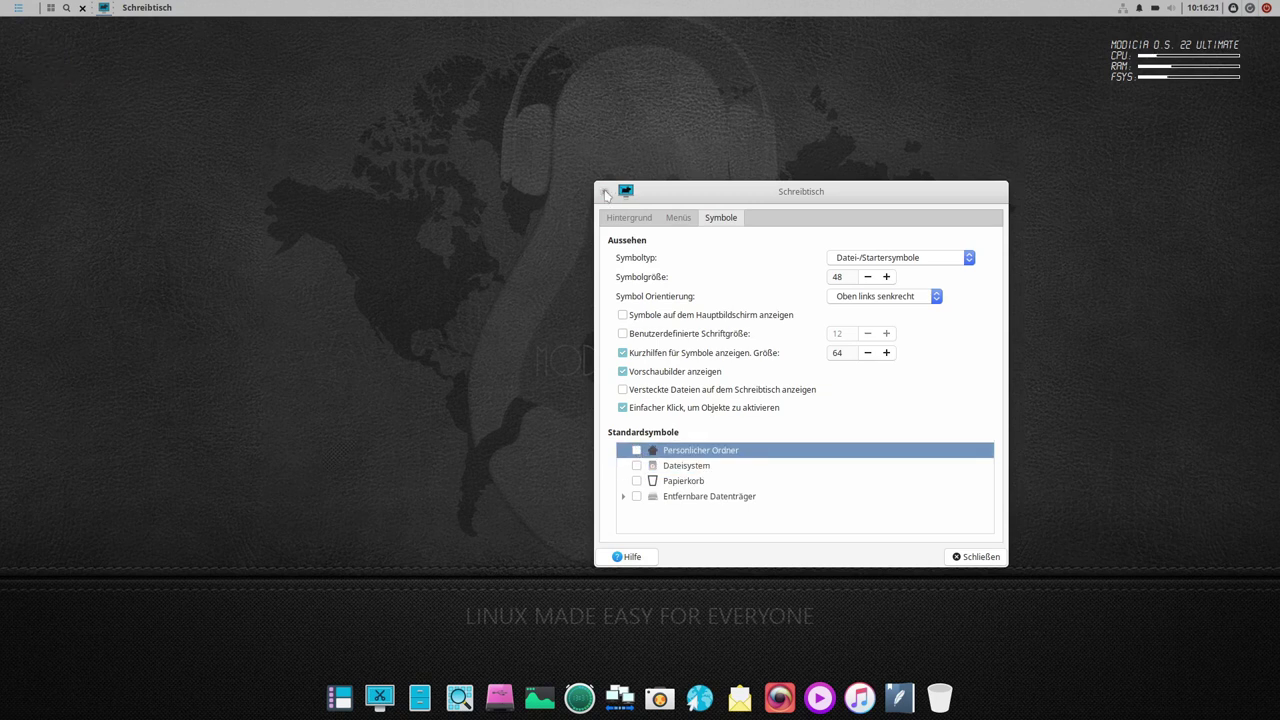
{"action": "left_click_drag", "start_coordinate": [606, 201], "coordinate": [618, 199]}
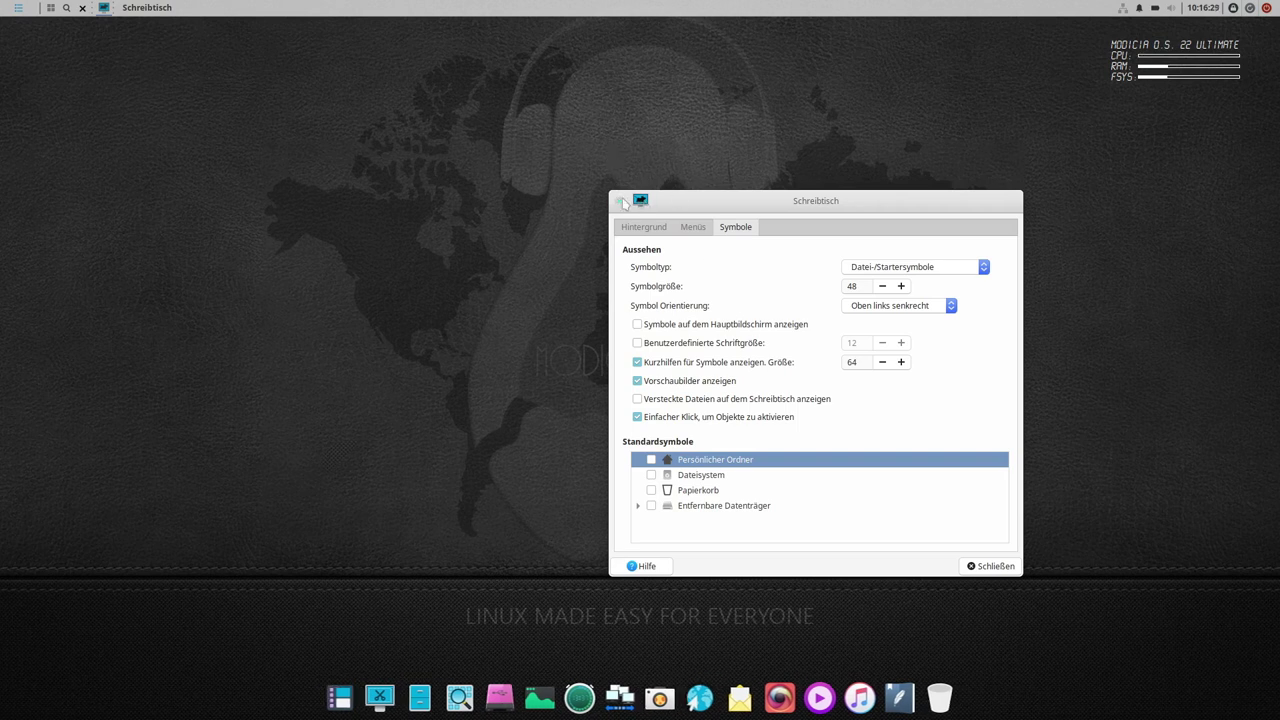
{"action": "left_click", "coordinate": [618, 203]}
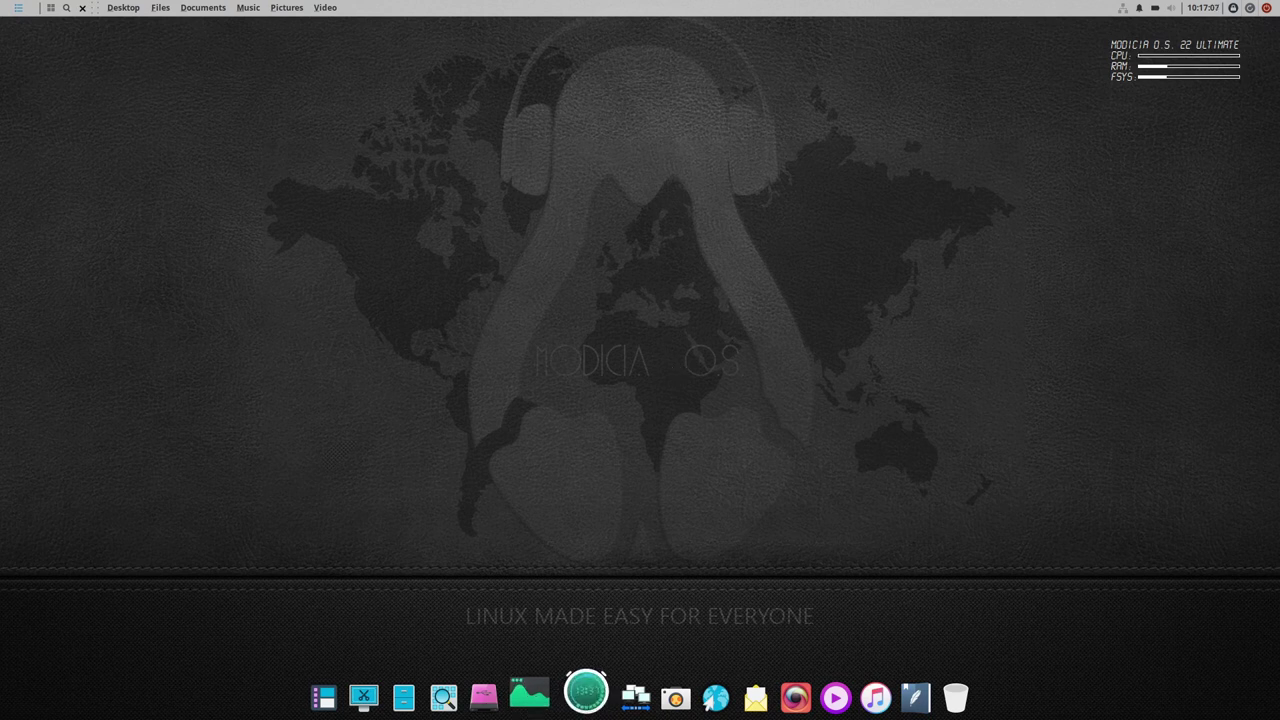
{"action": "right_click", "coordinate": [596, 712]}
{"action": "right_click", "coordinate": [618, 708]}
{"action": "right_click", "coordinate": [634, 712]}
{"action": "left_click", "coordinate": [642, 708]}
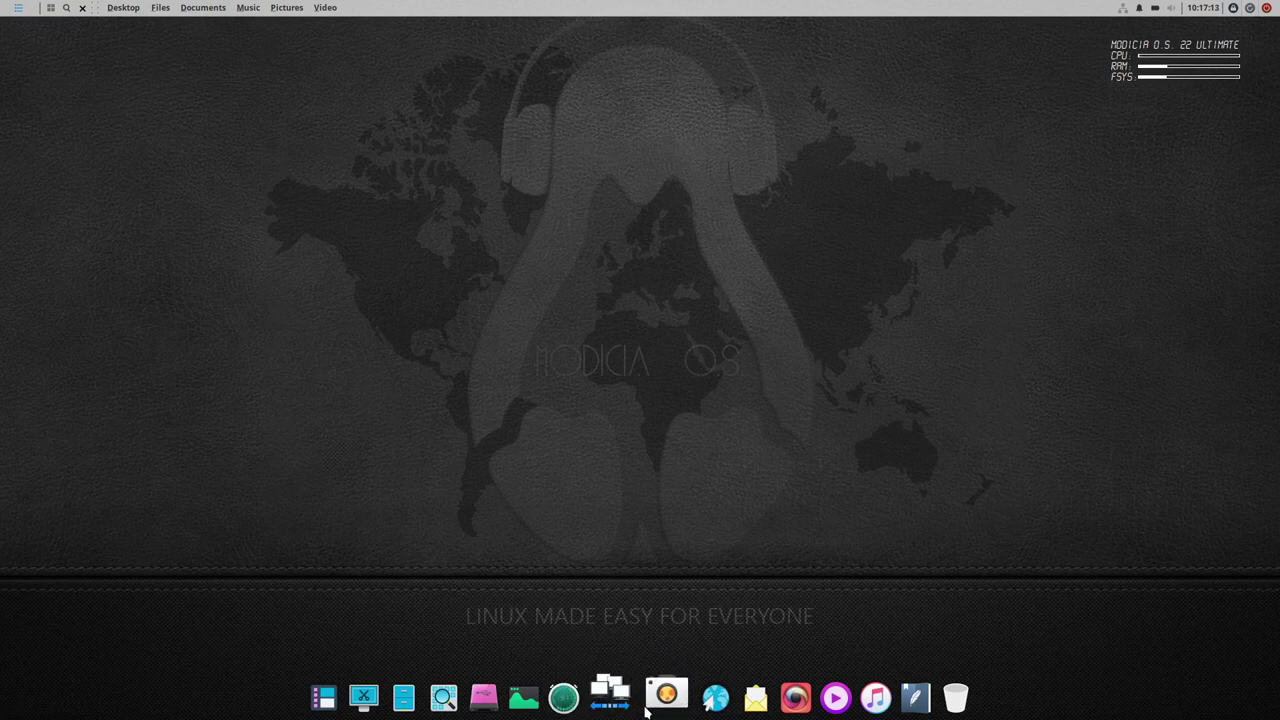
{"action": "right_click", "coordinate": [643, 690]}
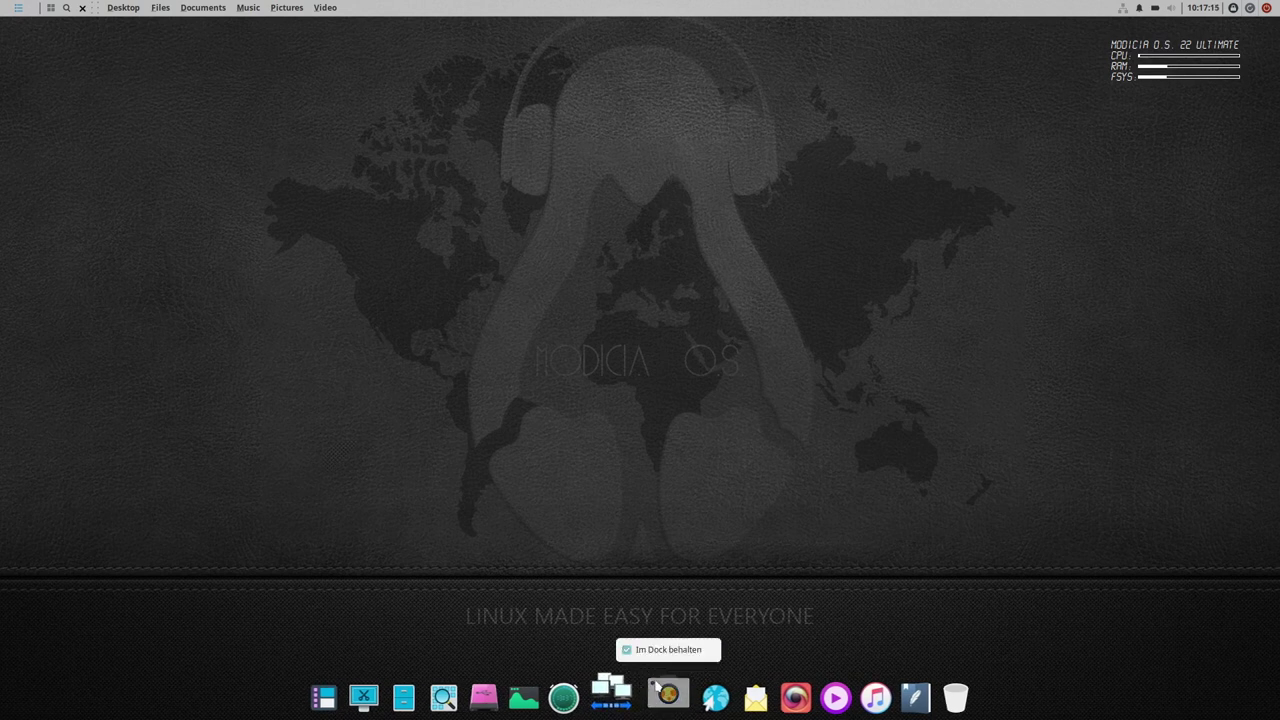
{"action": "left_click", "coordinate": [720, 690]}
{"action": "right_click", "coordinate": [722, 708]}
{"action": "left_click", "coordinate": [722, 708]}
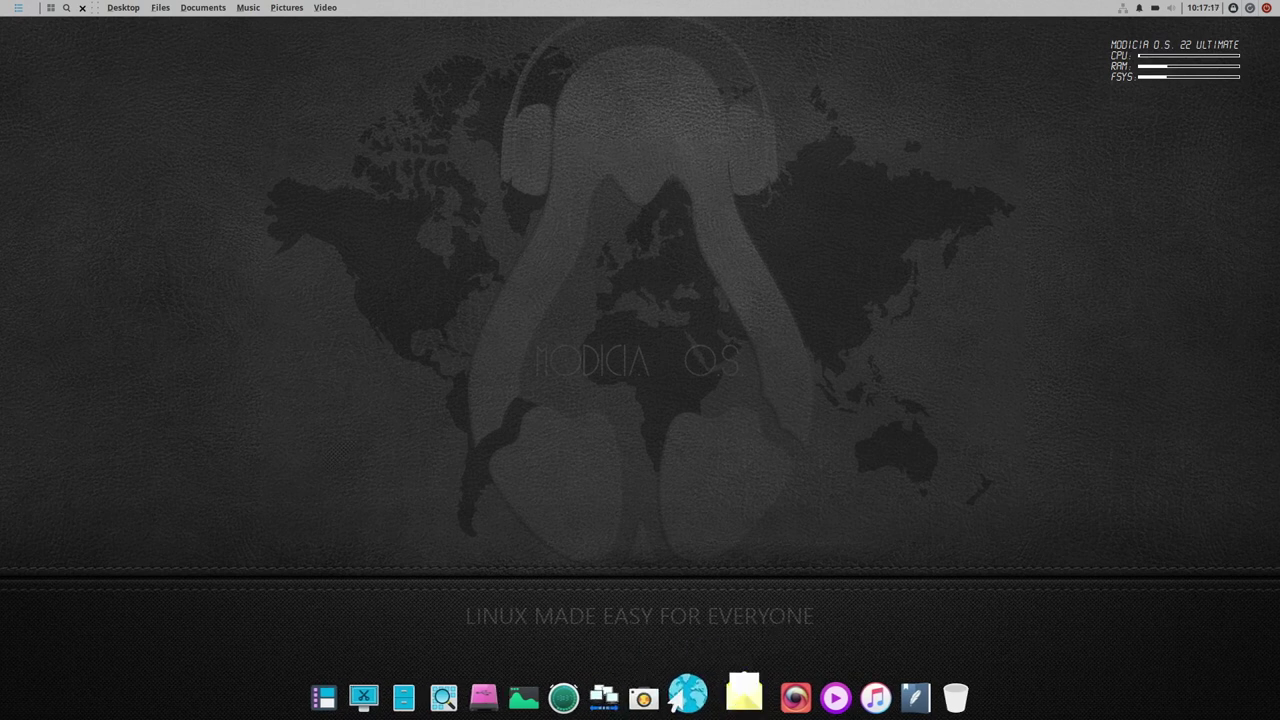
{"action": "right_click", "coordinate": [784, 712]}
{"action": "left_click", "coordinate": [778, 647]}
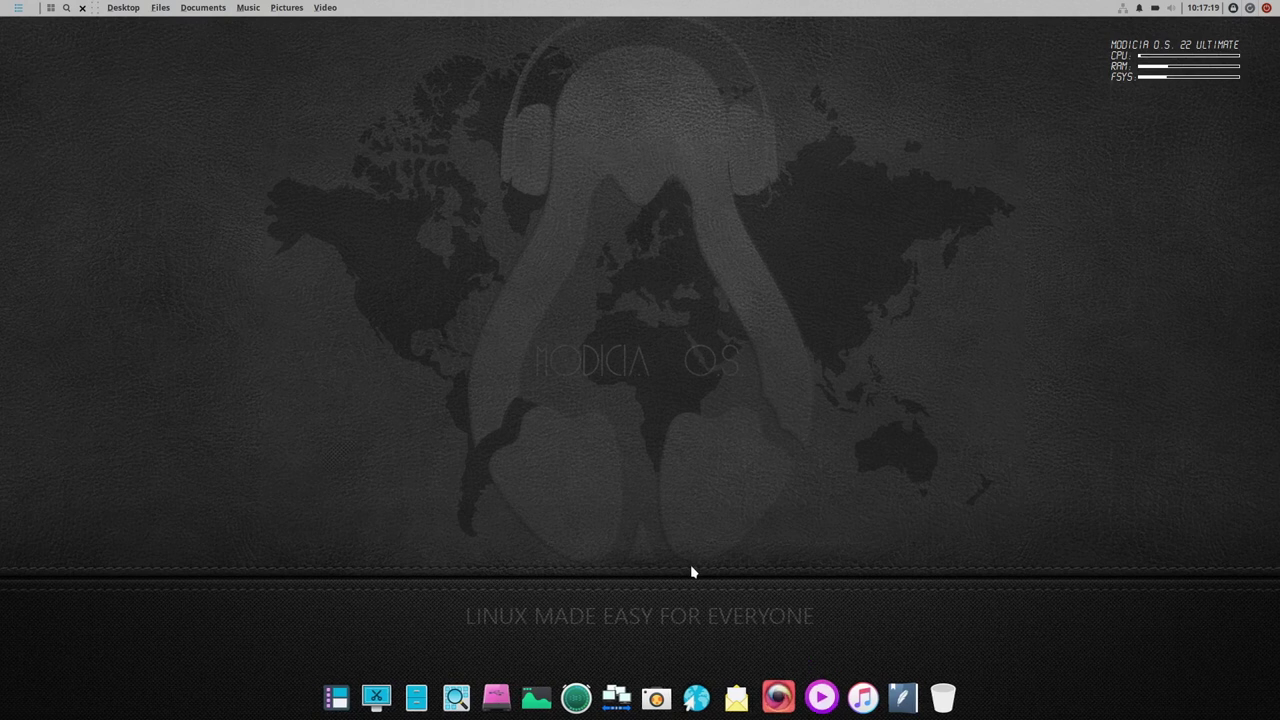
{"action": "left_click", "coordinate": [18, 9]}
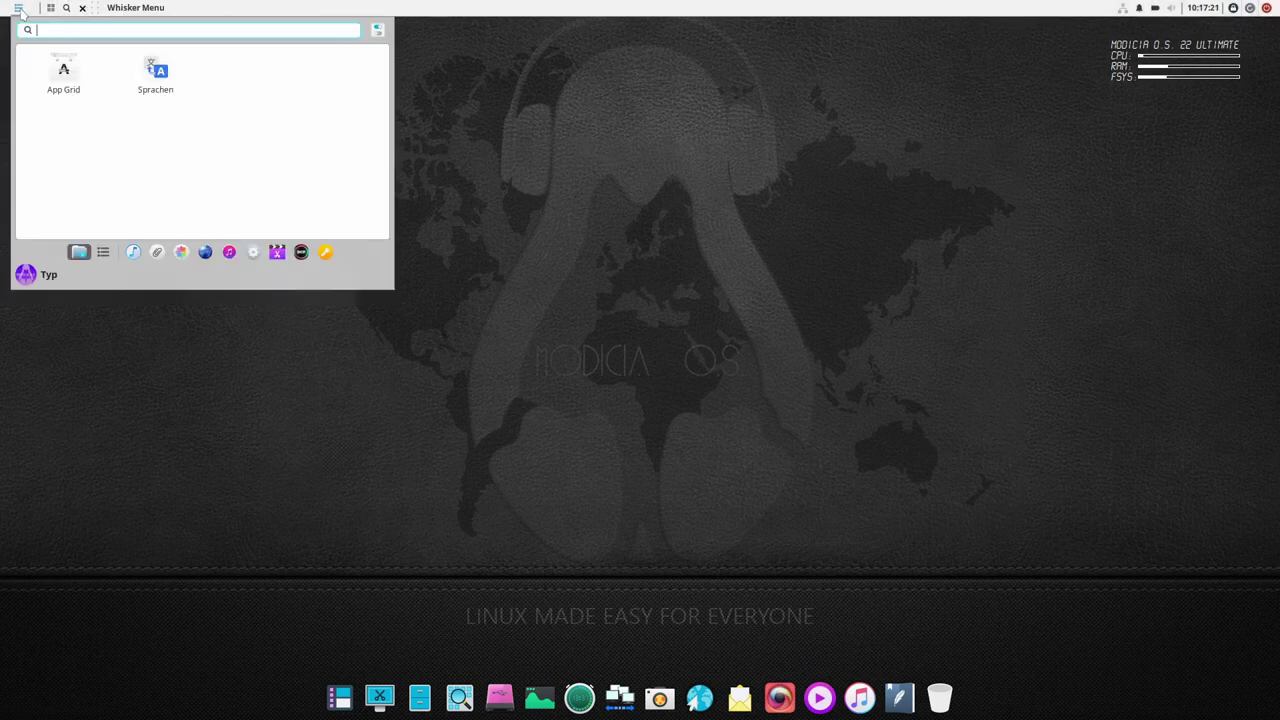
{"action": "type", "text": "plank"}
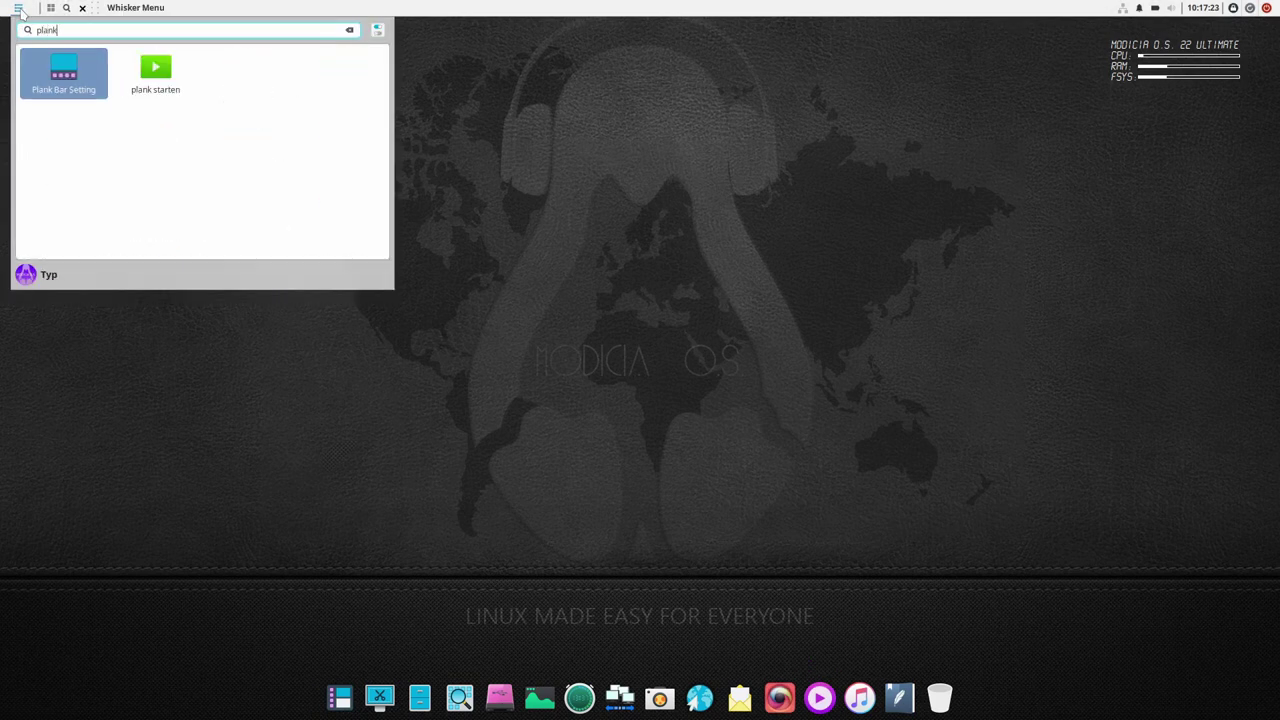
{"action": "left_click", "coordinate": [63, 74]}
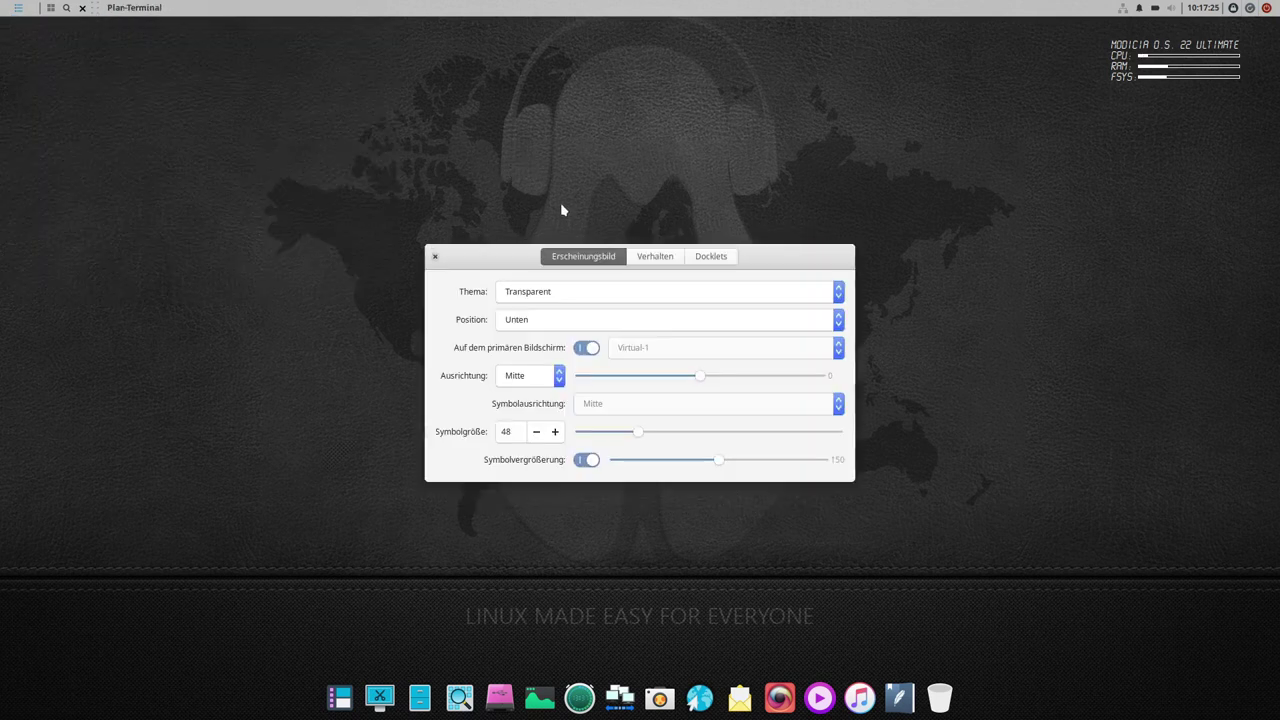
{"action": "left_click", "coordinate": [724, 260]}
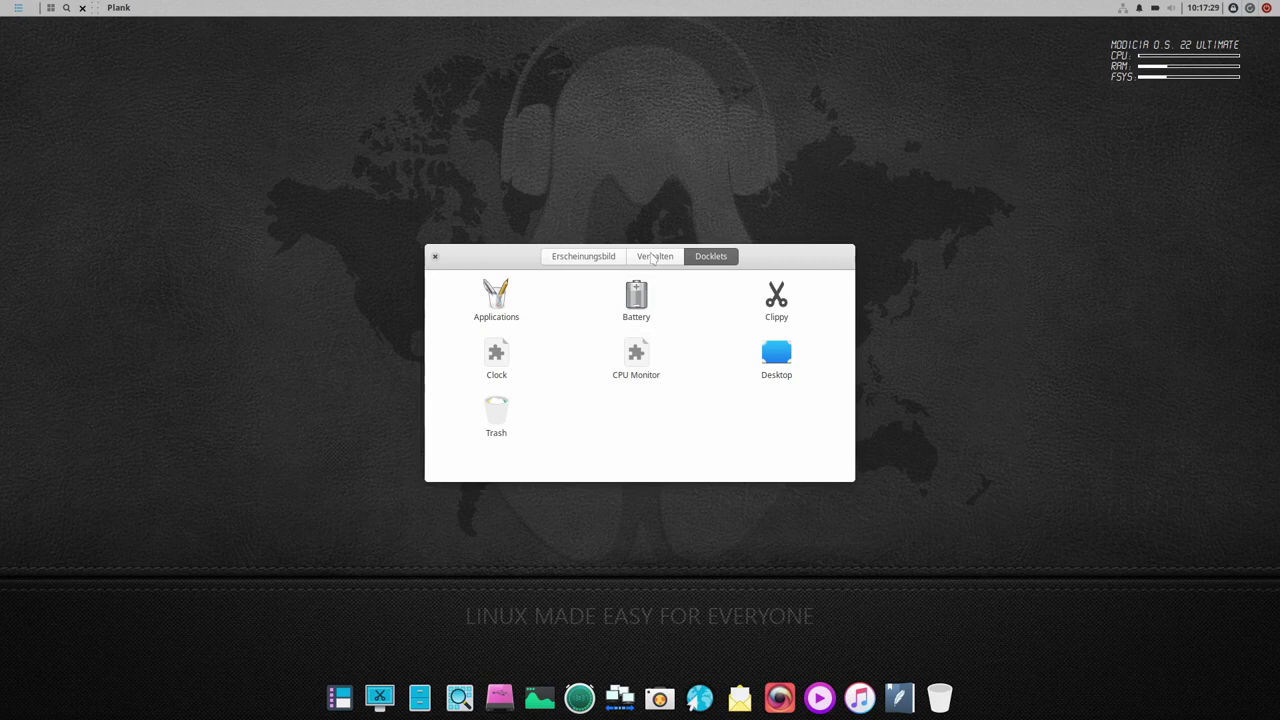
{"action": "left_click", "coordinate": [652, 257]}
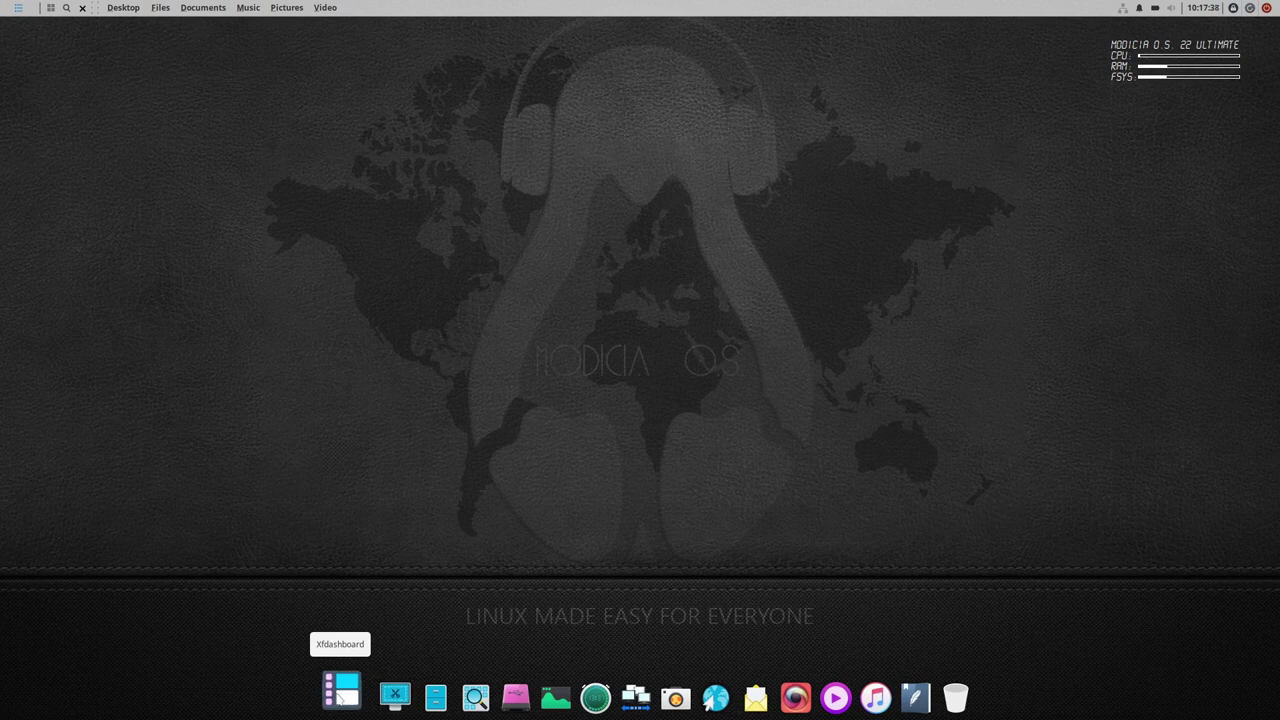
- Open the xfdashboard overview from the dock, toggling it closed and open a few times
{"action": "left_click", "coordinate": [340, 692]}
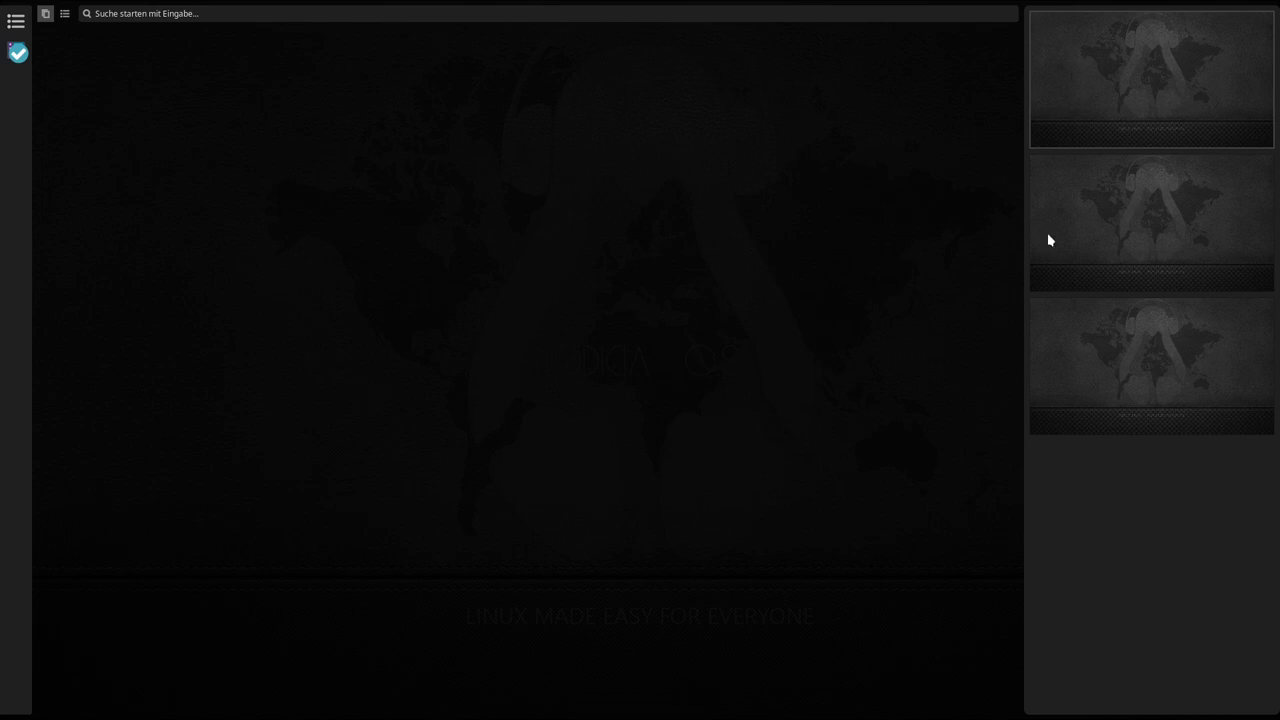
{"action": "left_click", "coordinate": [1144, 241]}
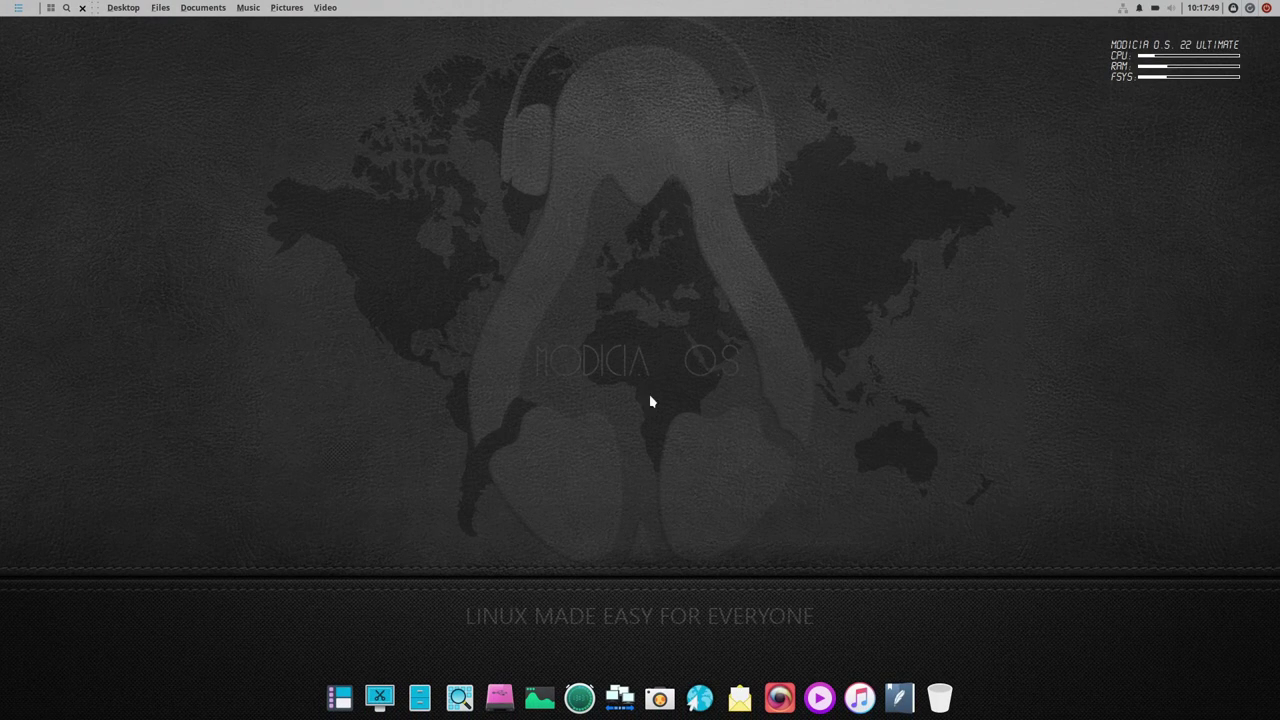
{"action": "left_click", "coordinate": [340, 690]}
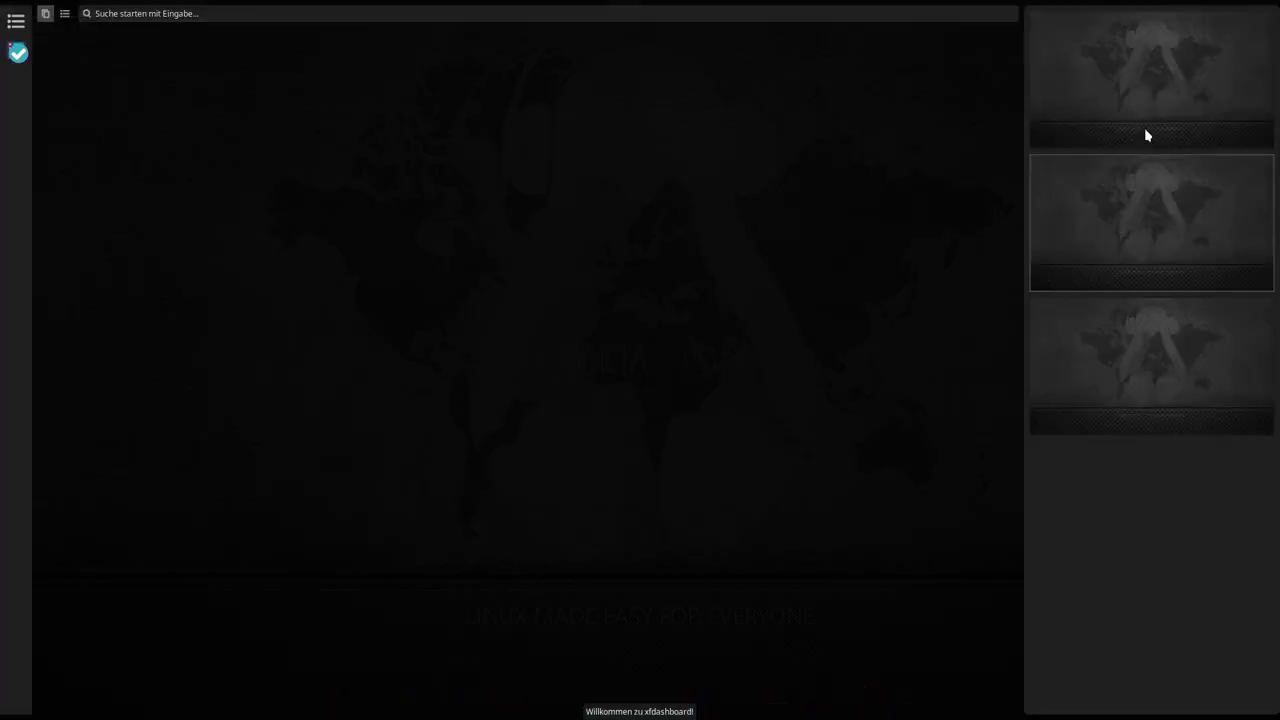
{"action": "left_click", "coordinate": [1134, 80]}
{"action": "left_click", "coordinate": [340, 697]}
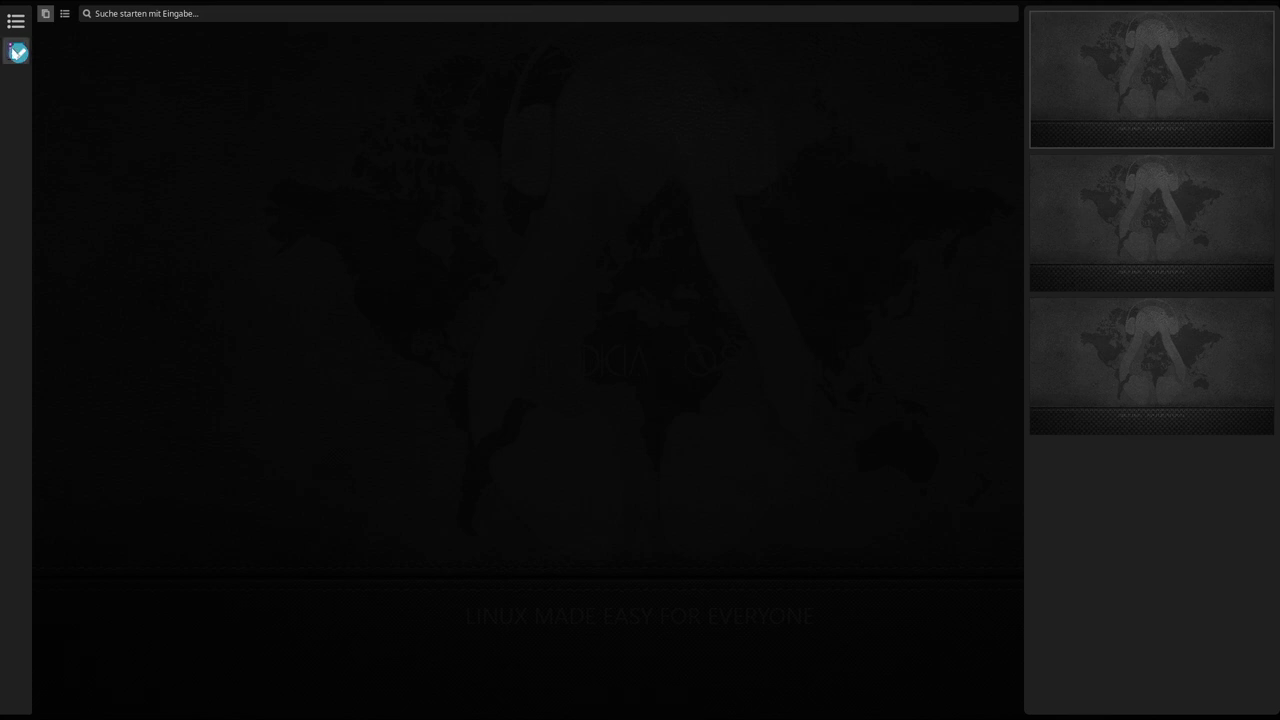
- Browse the Multimedia application category, then close and reopen xfdashboard with Super+Space
{"action": "left_click", "coordinate": [15, 25]}
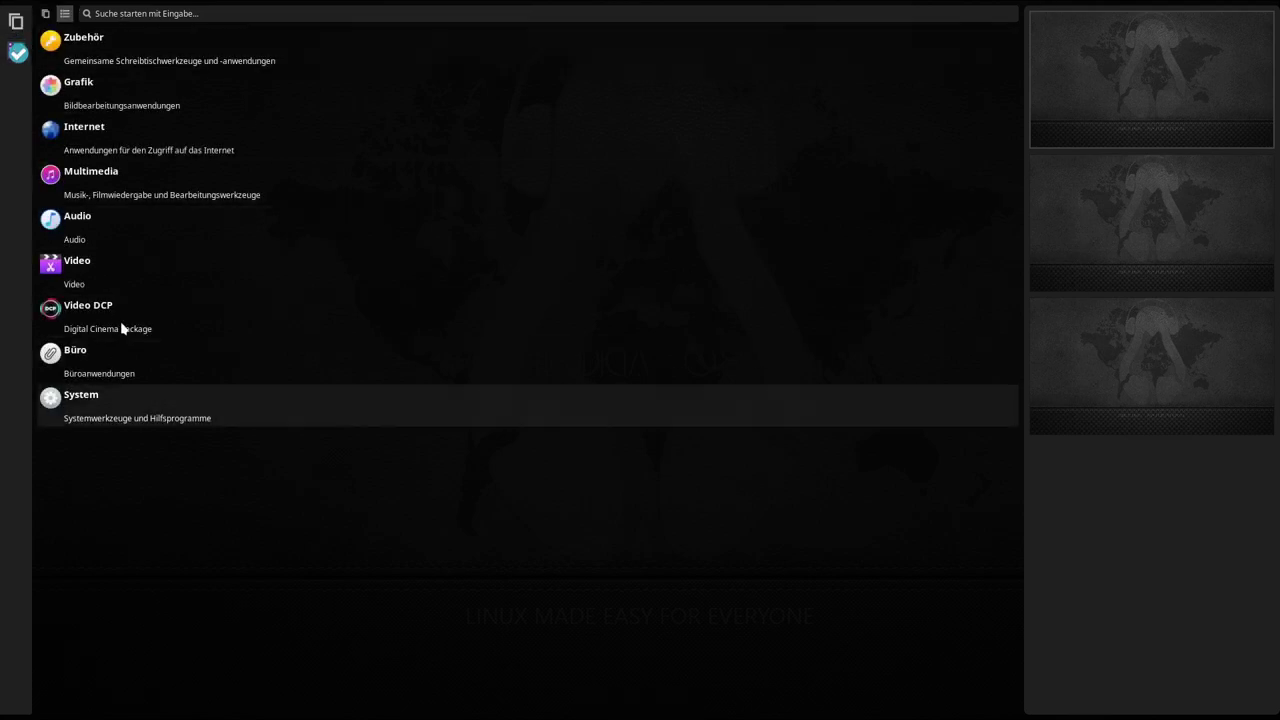
{"action": "left_click", "coordinate": [97, 185]}
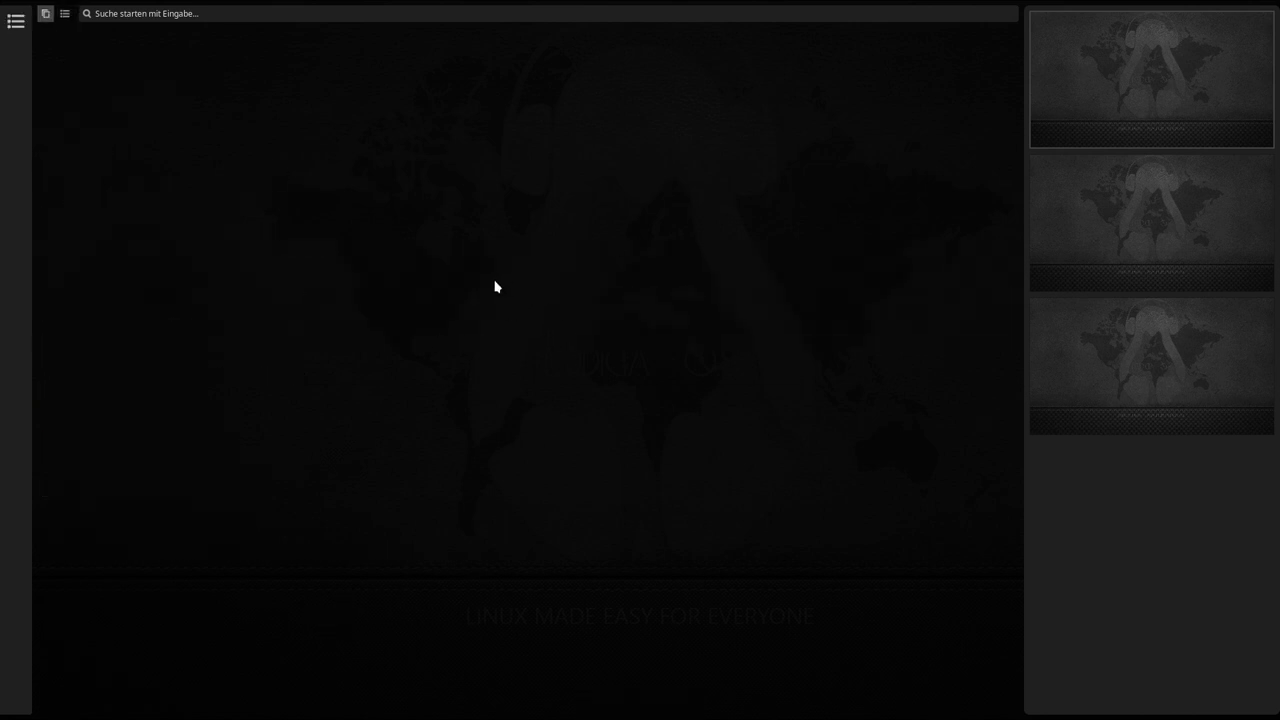
{"action": "key", "text": "Escape"}
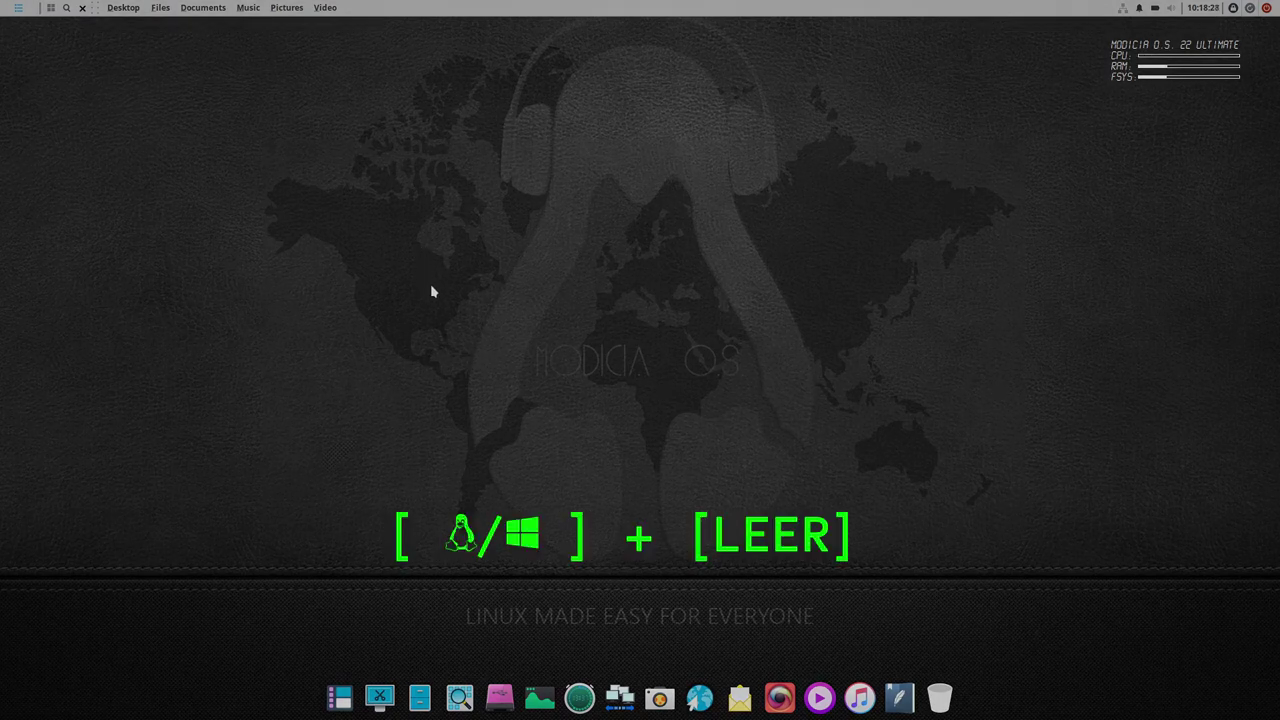
{"action": "key", "text": "super+space"}
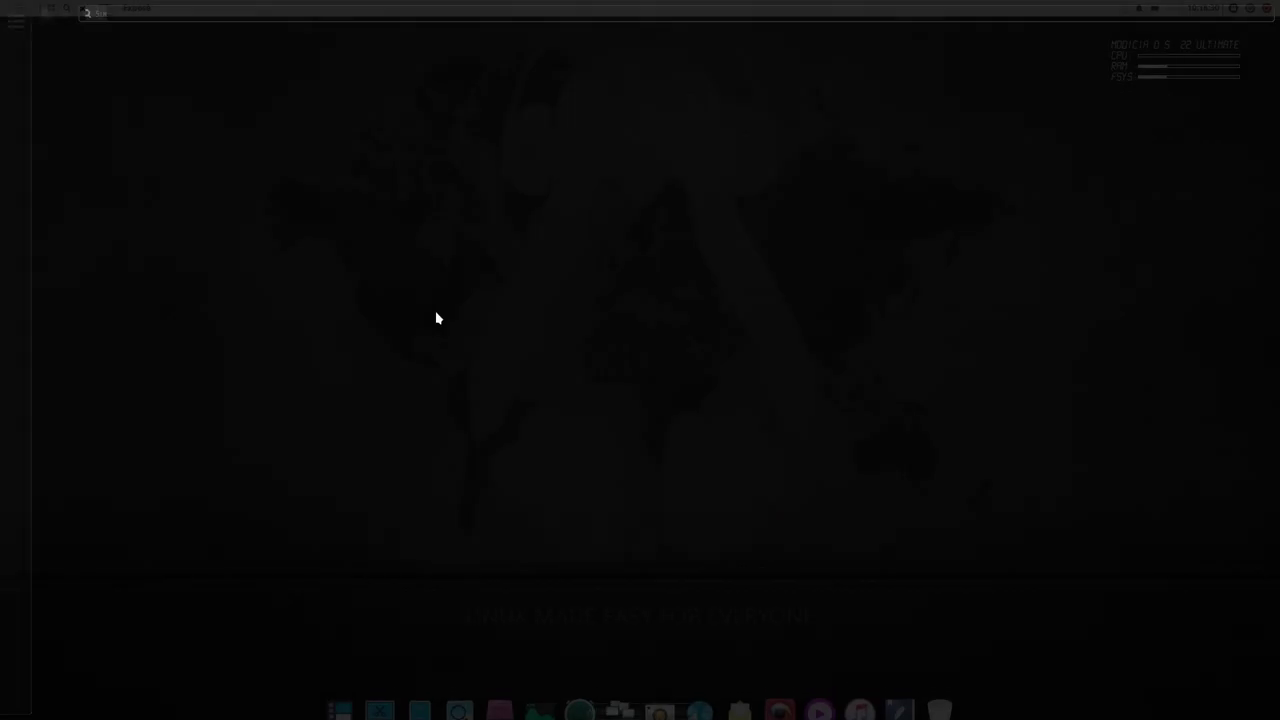
- Close xfdashboard, open and close the Bildschirmfoto screenshot tool, then open Thunar on the home folder
{"action": "left_click", "coordinate": [517, 240]}
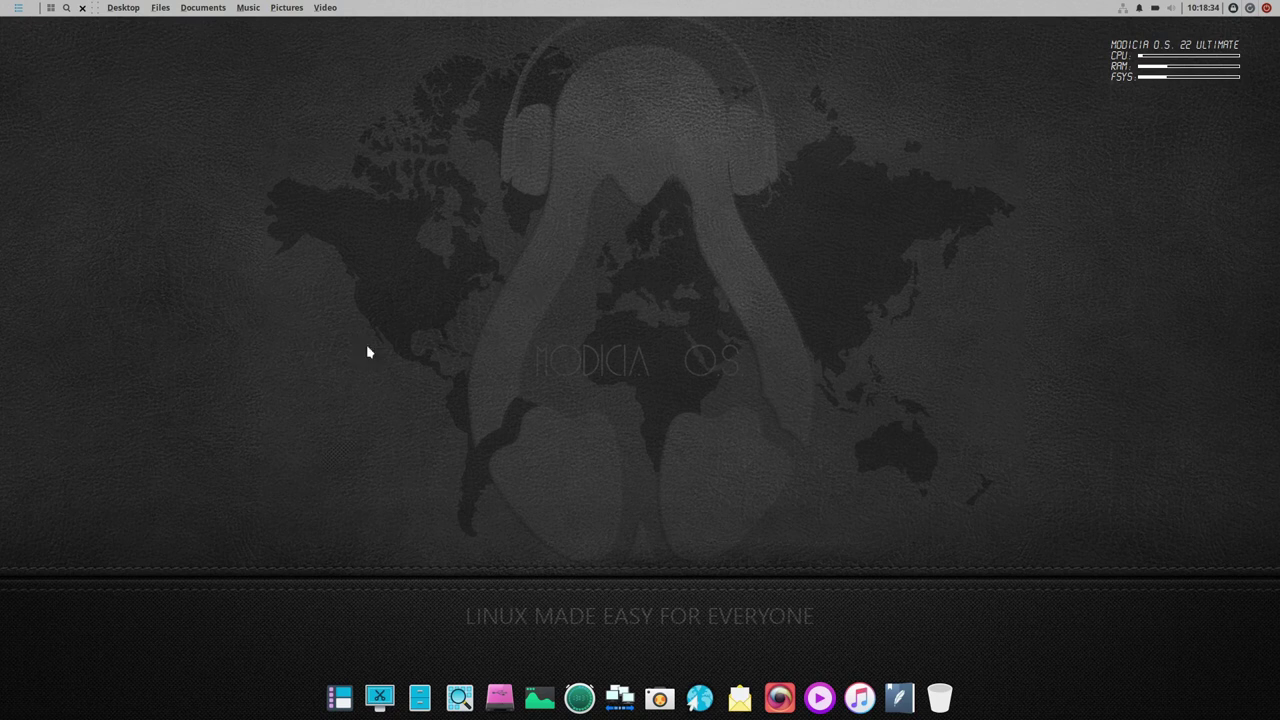
{"action": "left_click", "coordinate": [381, 690]}
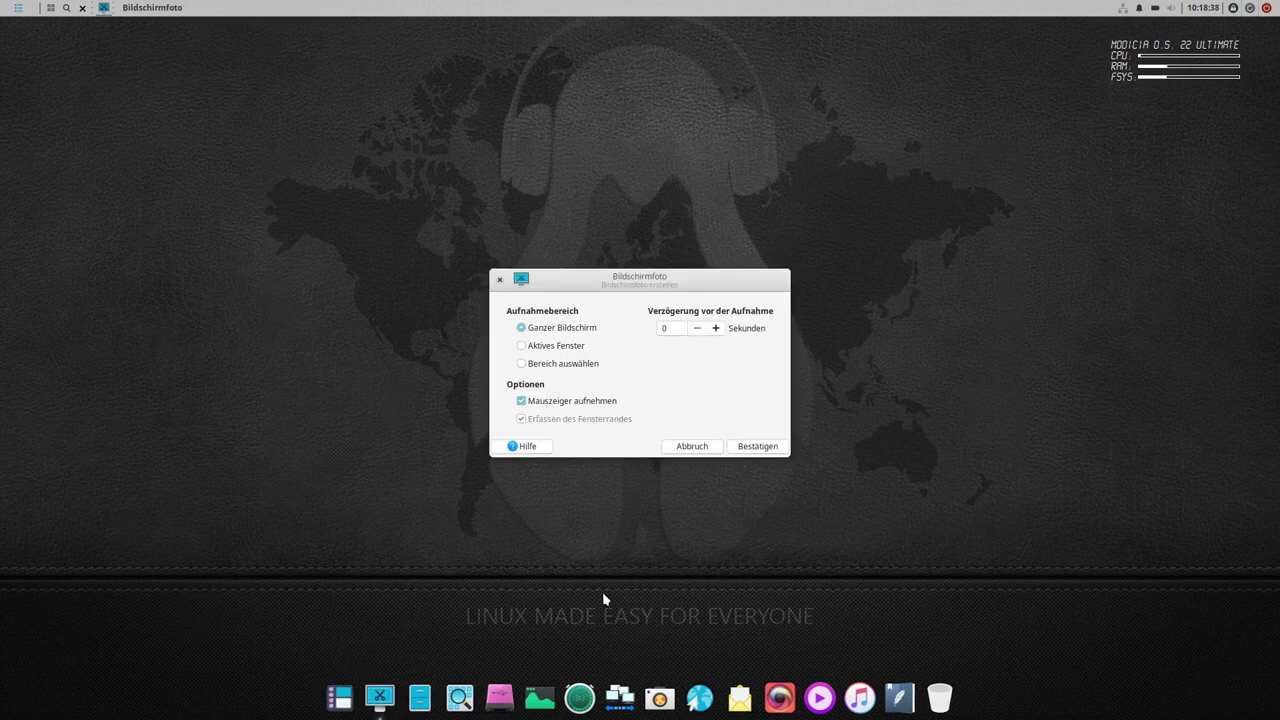
{"action": "left_click_drag", "start_coordinate": [504, 283], "coordinate": [419, 236]}
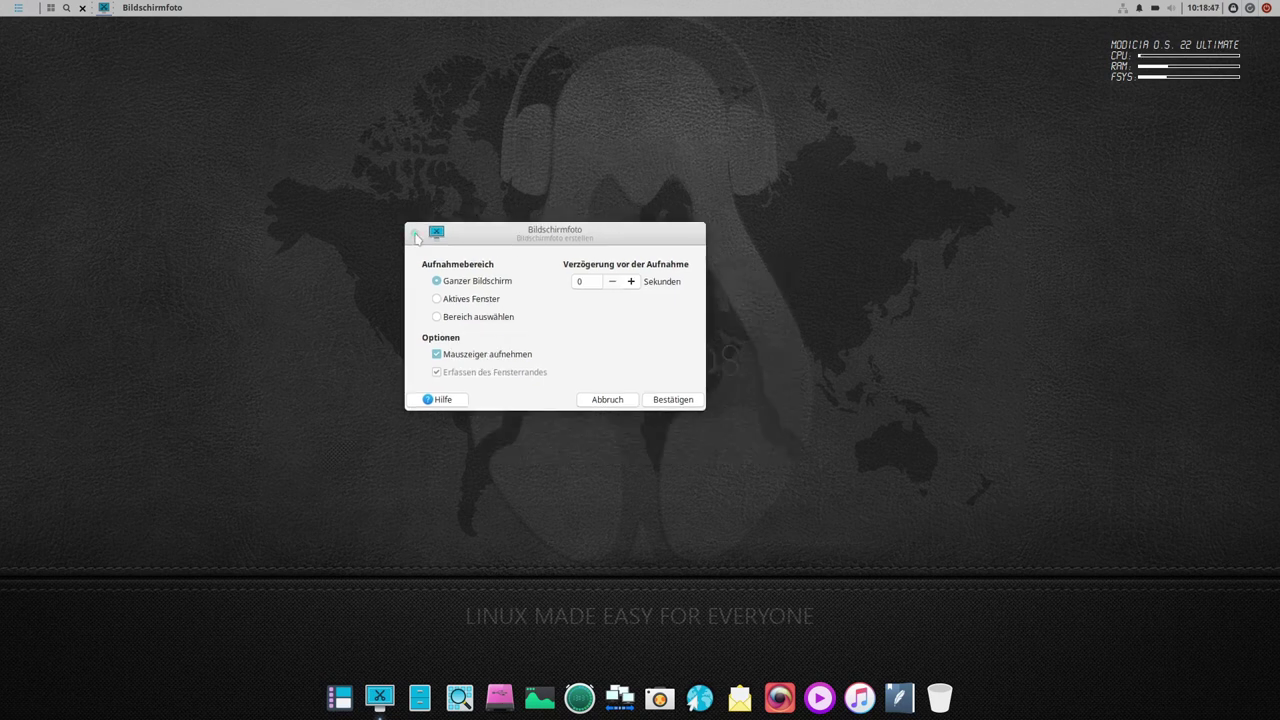
{"action": "left_click", "coordinate": [418, 234]}
{"action": "left_click", "coordinate": [420, 694]}
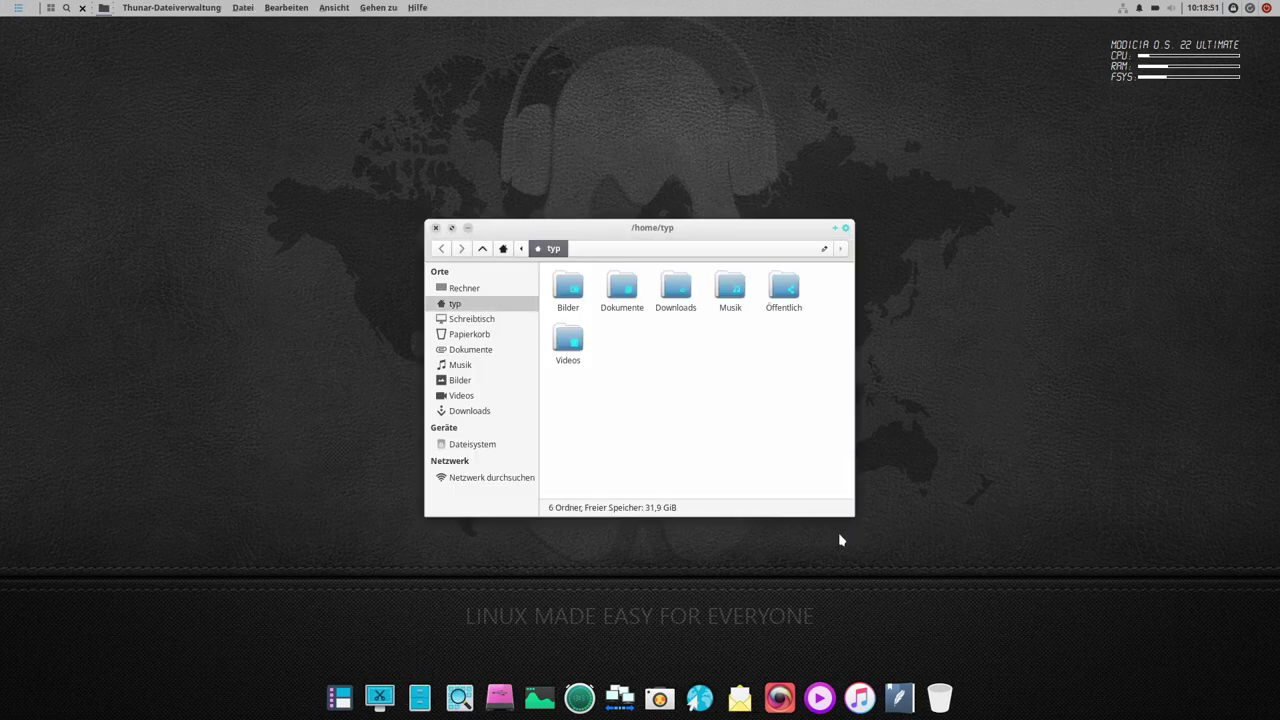
- Reposition the Thunar window and open and dismiss its window-management menu
{"action": "left_click_drag", "start_coordinate": [643, 230], "coordinate": [528, 202]}
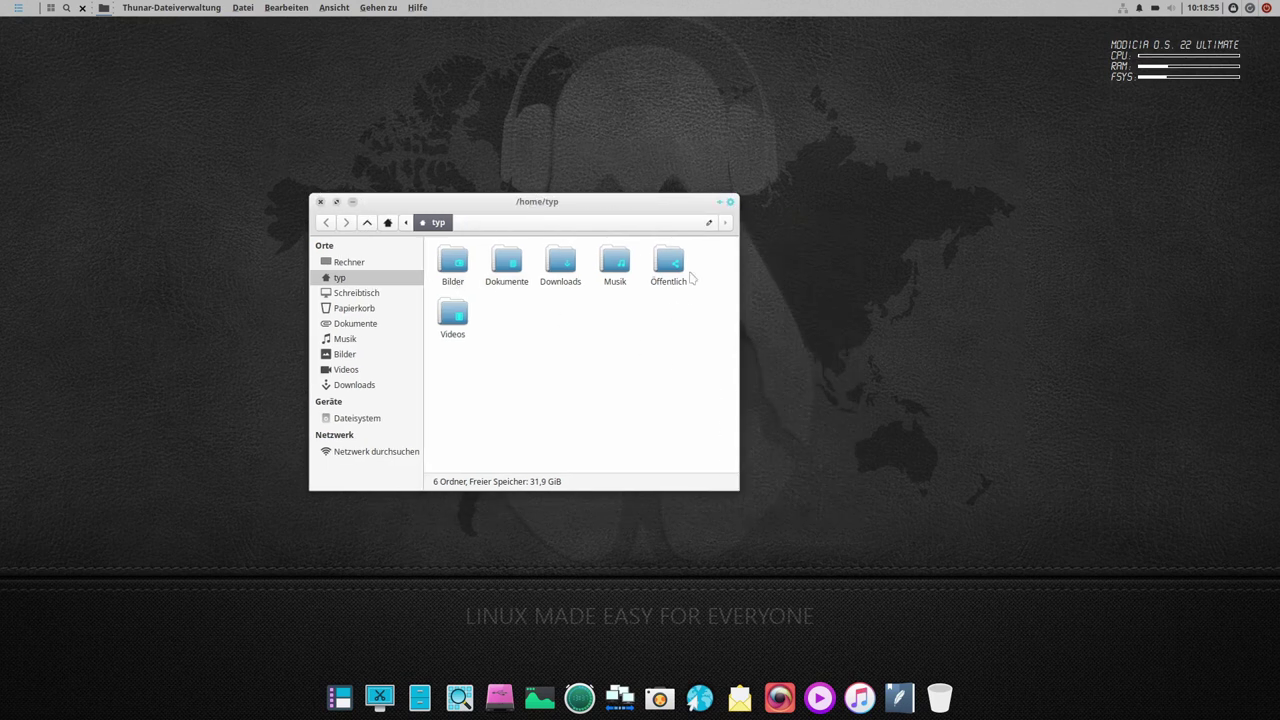
{"action": "left_click", "coordinate": [730, 202]}
{"action": "left_click", "coordinate": [730, 202]}
{"action": "left_click", "coordinate": [730, 202]}
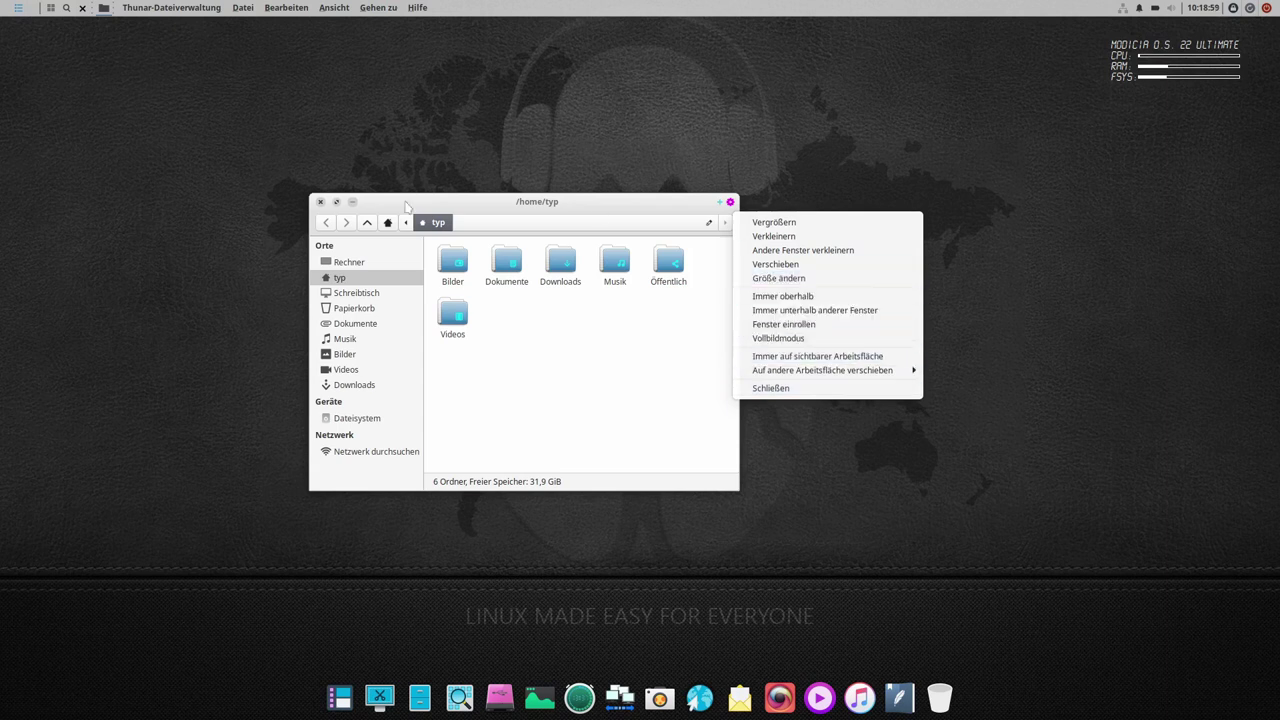
{"action": "left_click", "coordinate": [222, 30]}
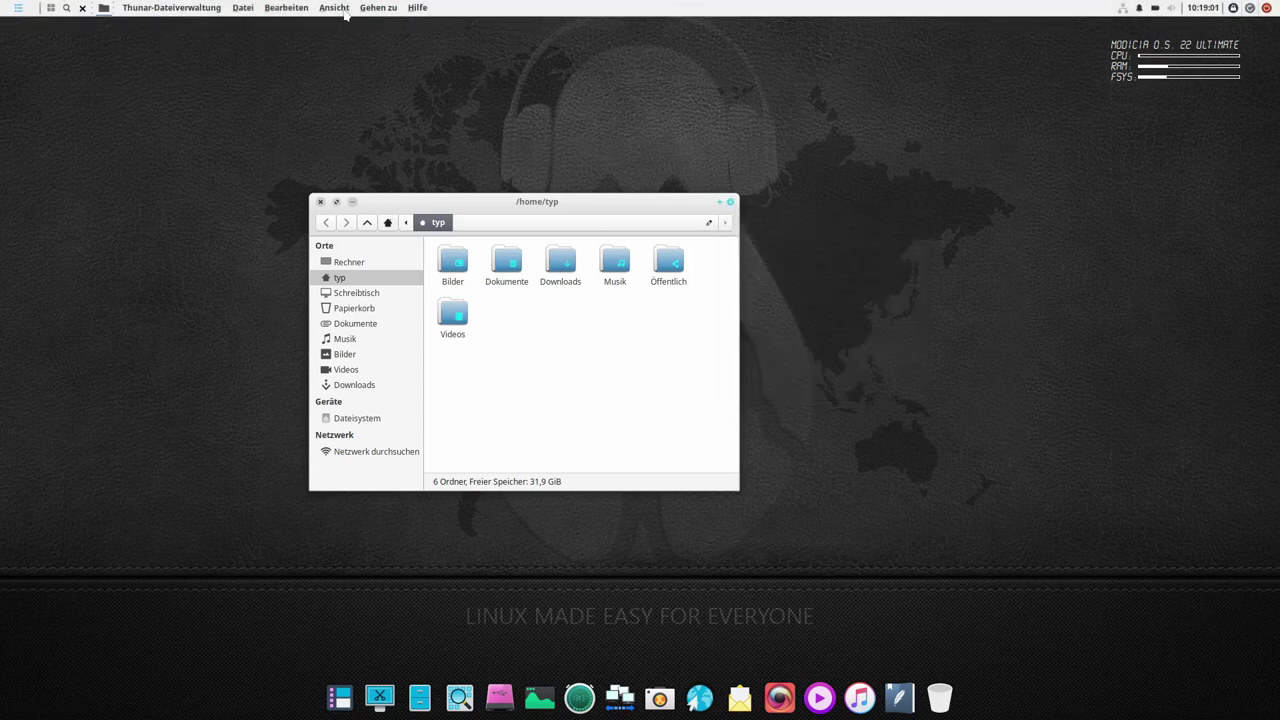
{"action": "left_click_drag", "start_coordinate": [514, 203], "coordinate": [585, 202]}
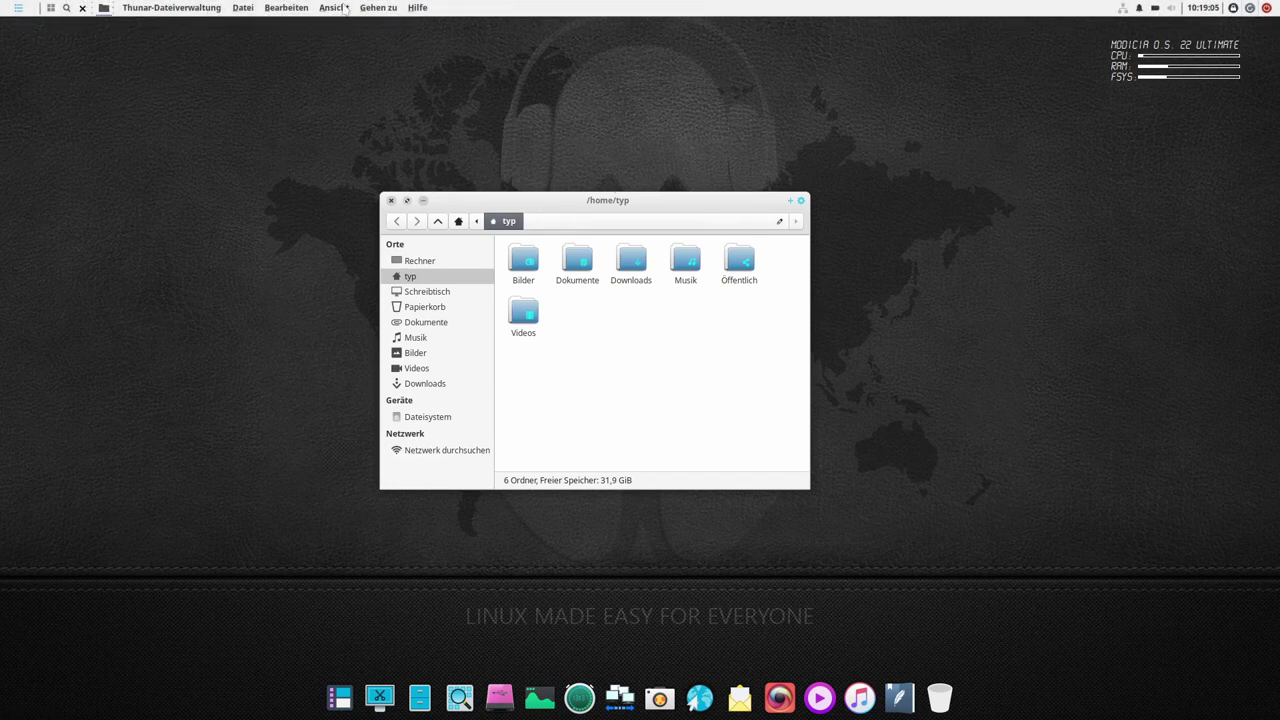
- View Thunar's version information, then close the file manager window
{"action": "left_click", "coordinate": [417, 8]}
{"action": "mouse_move", "coordinate": [144, 10]}
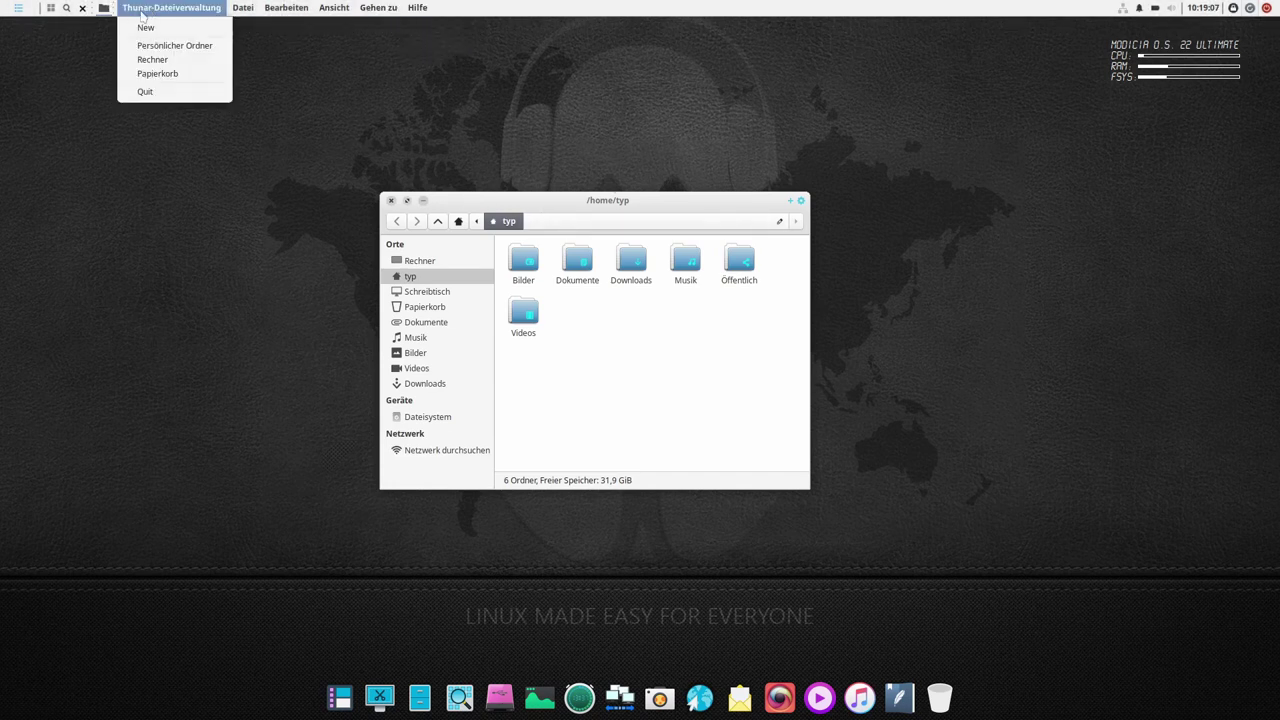
{"action": "mouse_move", "coordinate": [417, 8]}
{"action": "left_click", "coordinate": [433, 42]}
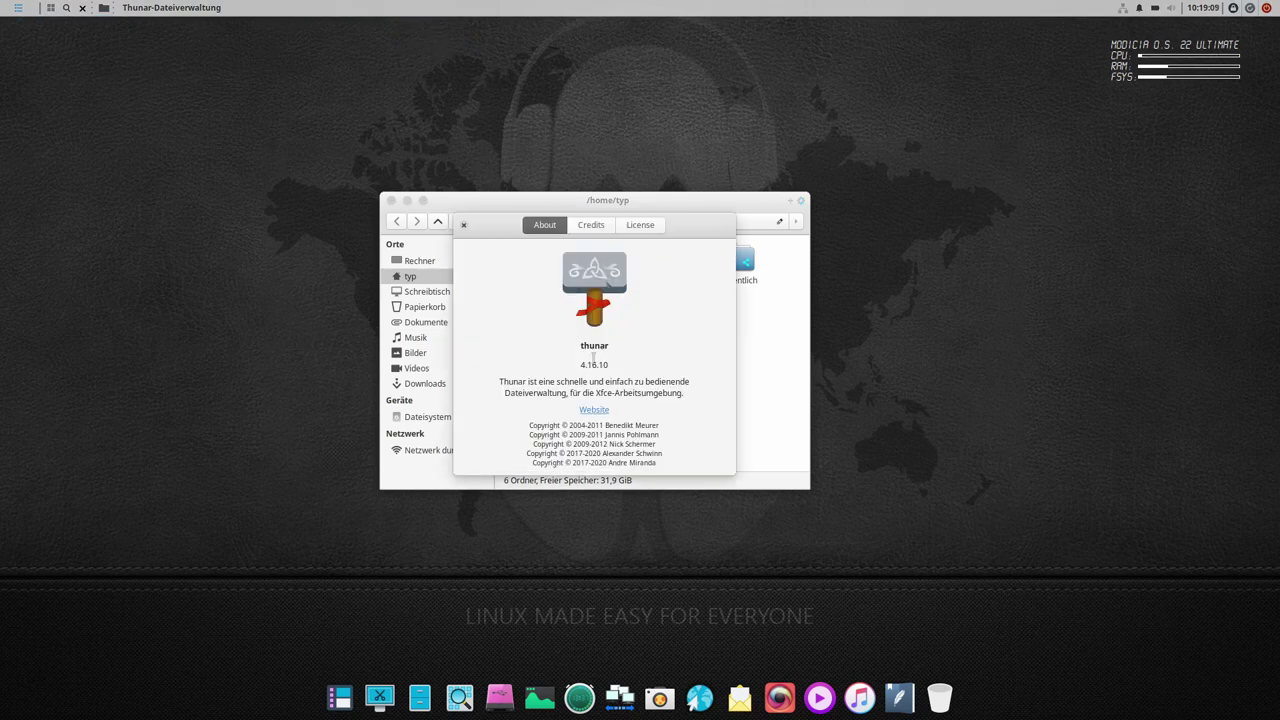
{"action": "left_click", "coordinate": [463, 225]}
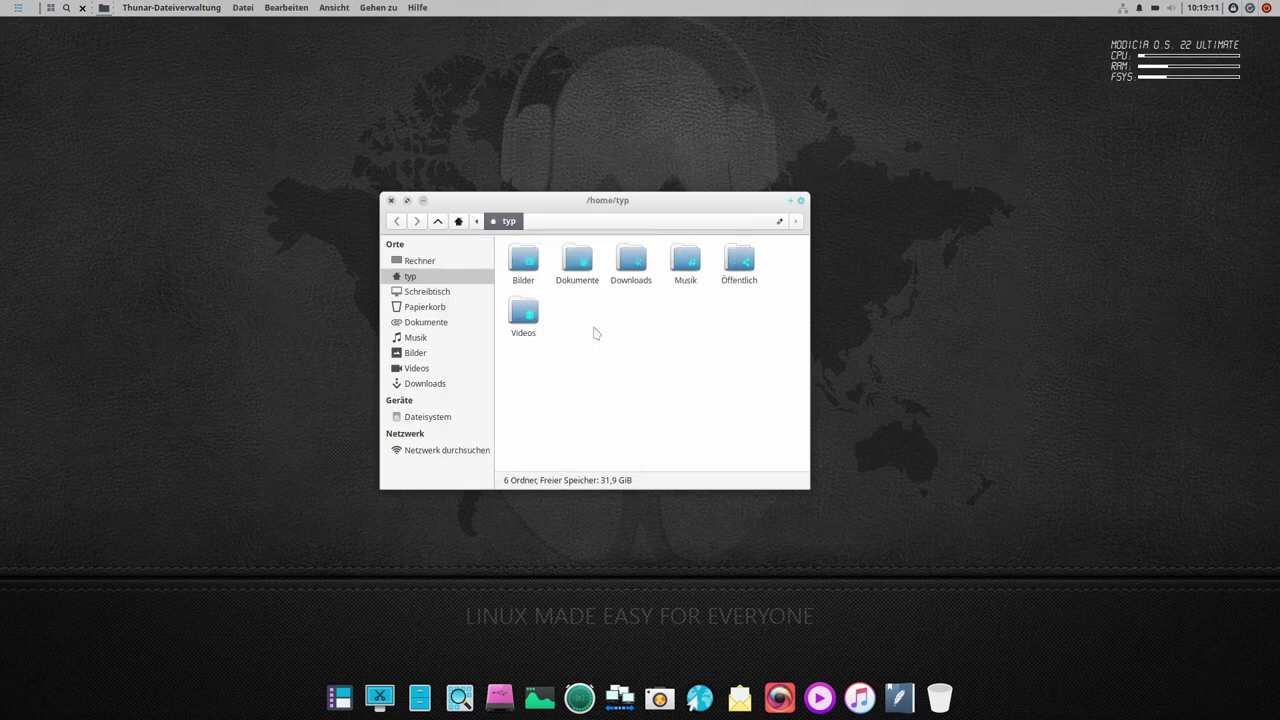
{"action": "left_click", "coordinate": [391, 200]}
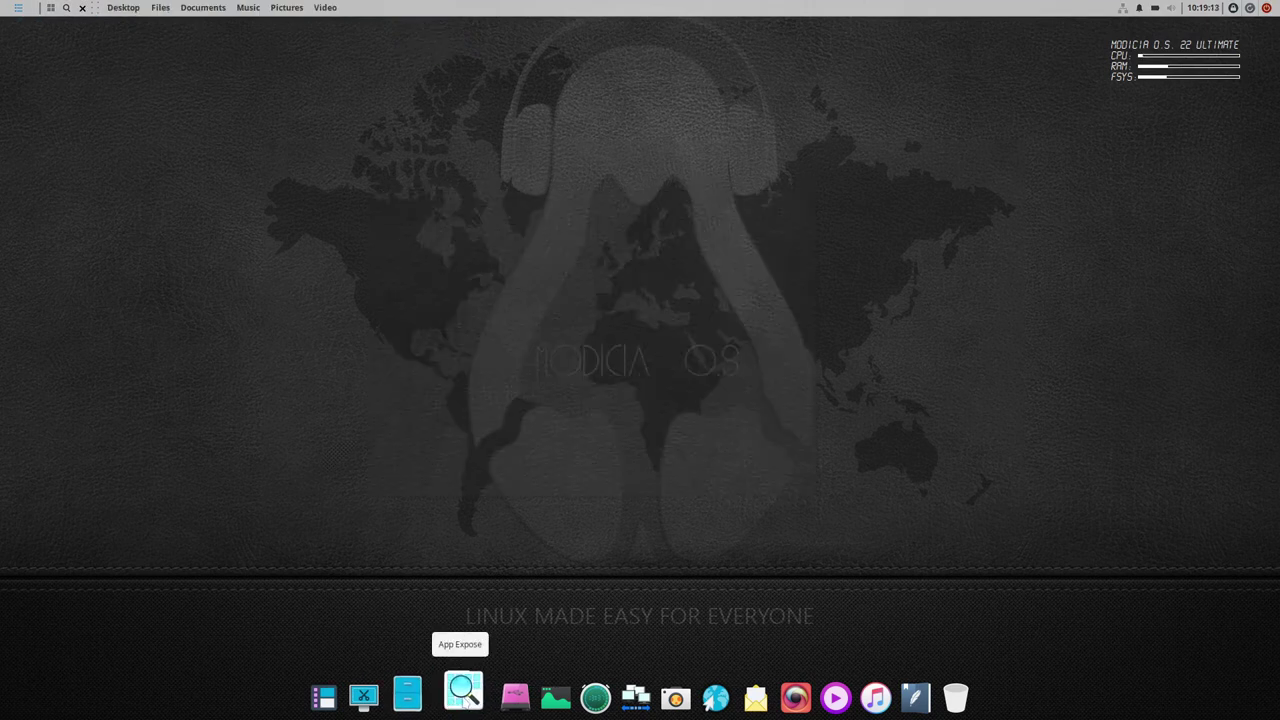
{"action": "left_click", "coordinate": [460, 693]}
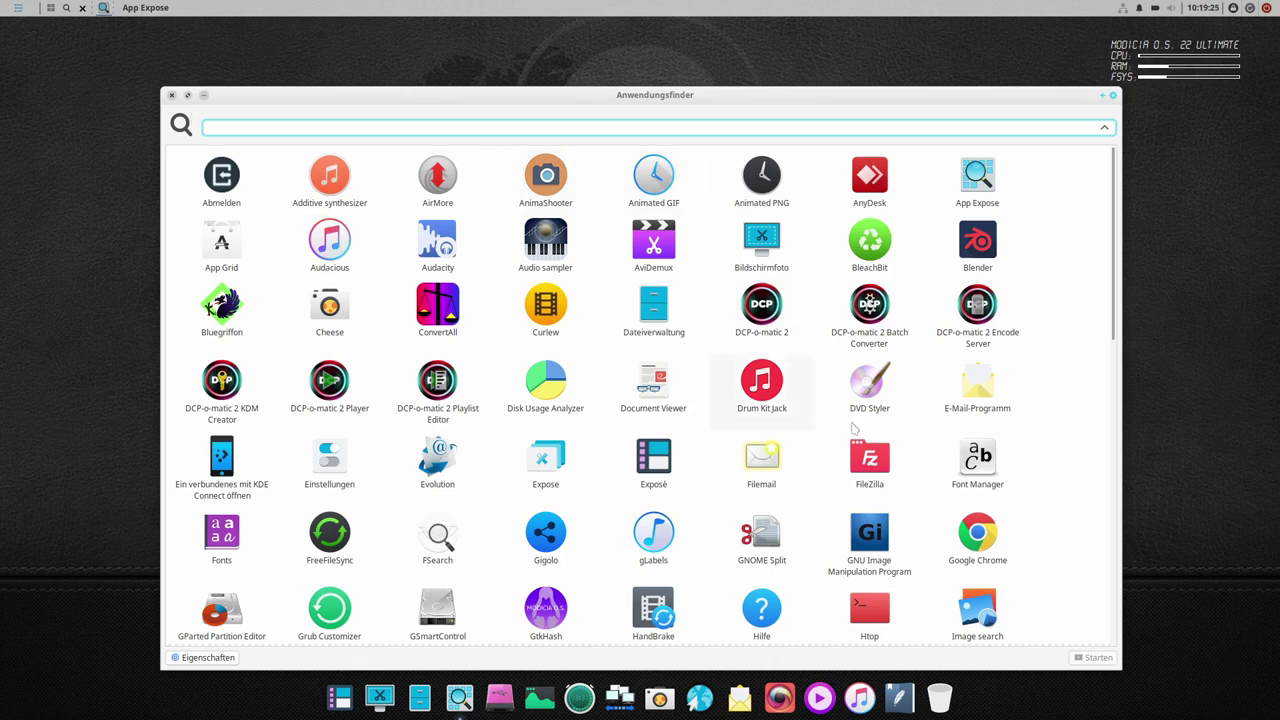
{"action": "scroll", "coordinate": [924, 474], "scroll_direction": "down", "scroll_amount": 3}
{"action": "left_click", "coordinate": [188, 658]}
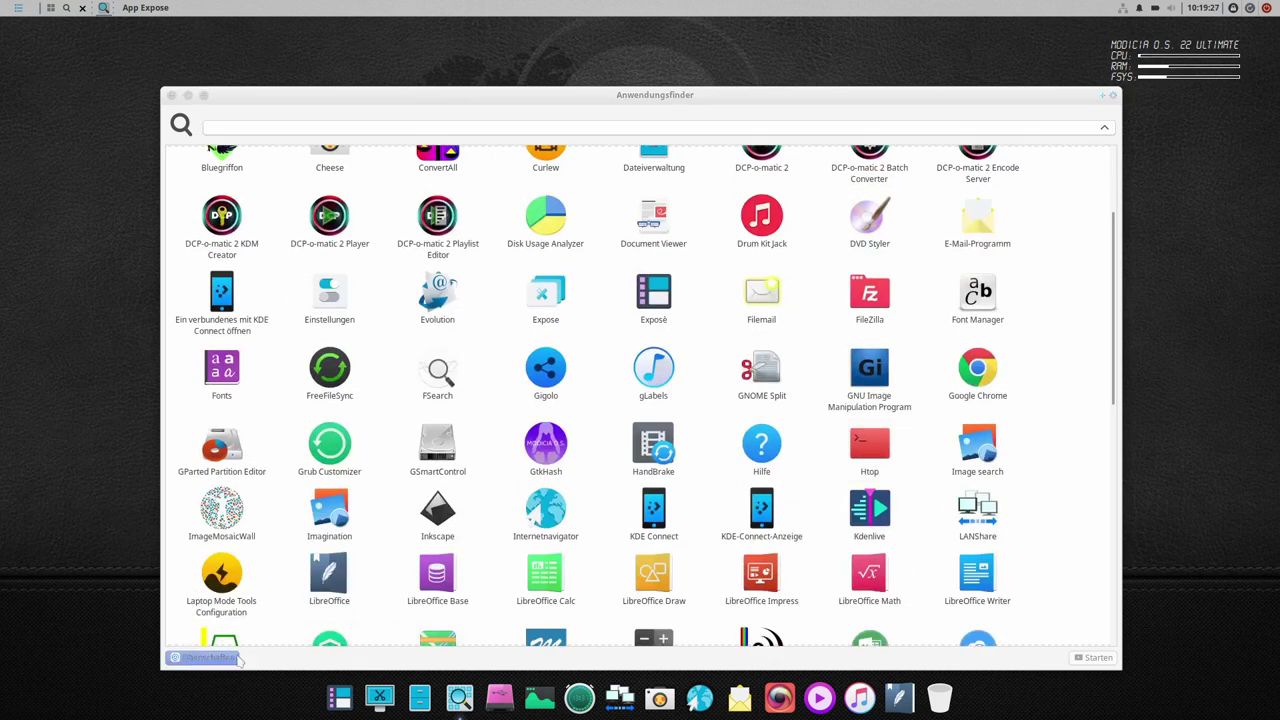
{"action": "left_click", "coordinate": [618, 222]}
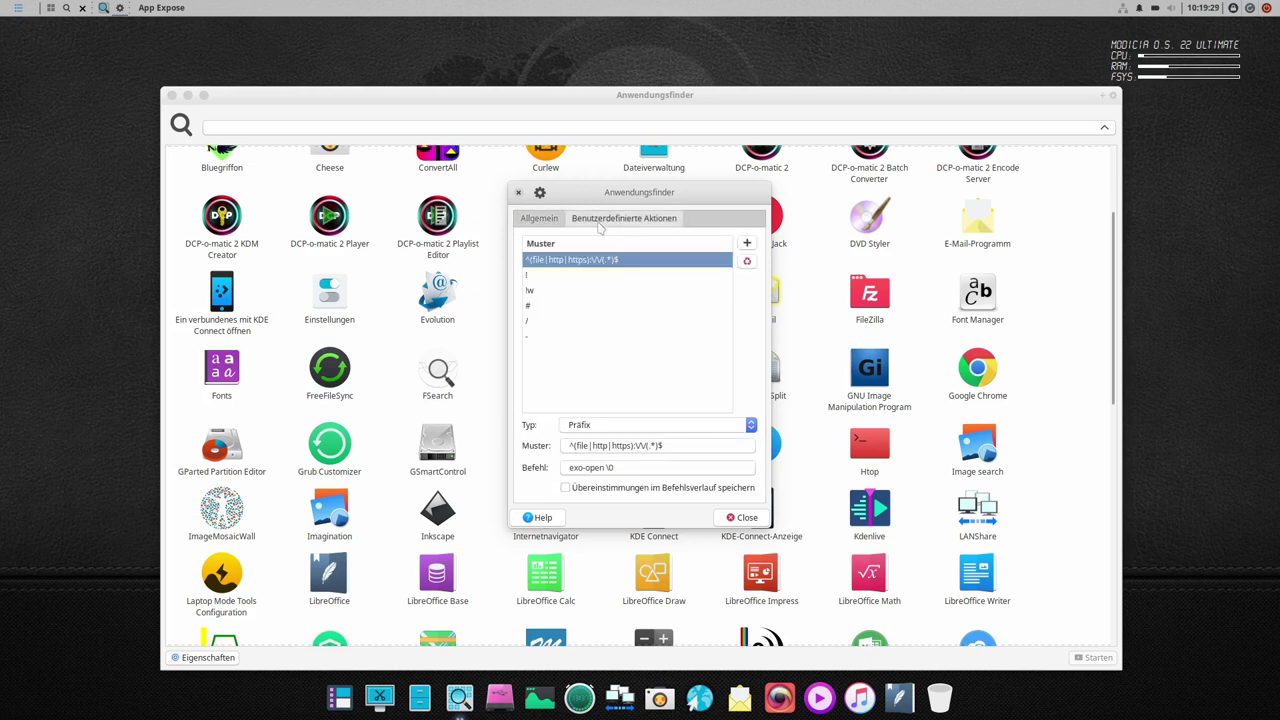
{"action": "left_click", "coordinate": [539, 219]}
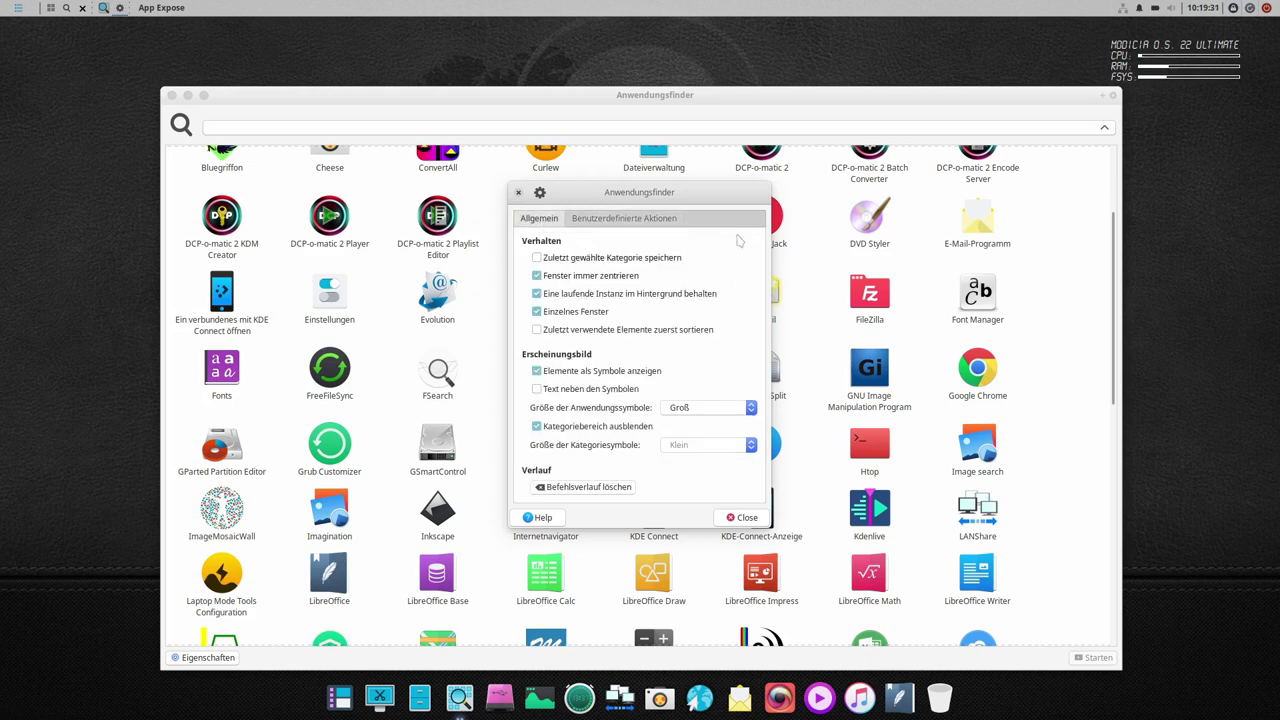
{"action": "left_click", "coordinate": [745, 517]}
{"action": "scroll", "coordinate": [643, 428], "scroll_direction": "down", "scroll_amount": 3}
{"action": "scroll", "coordinate": [643, 428], "scroll_direction": "down", "scroll_amount": 6}
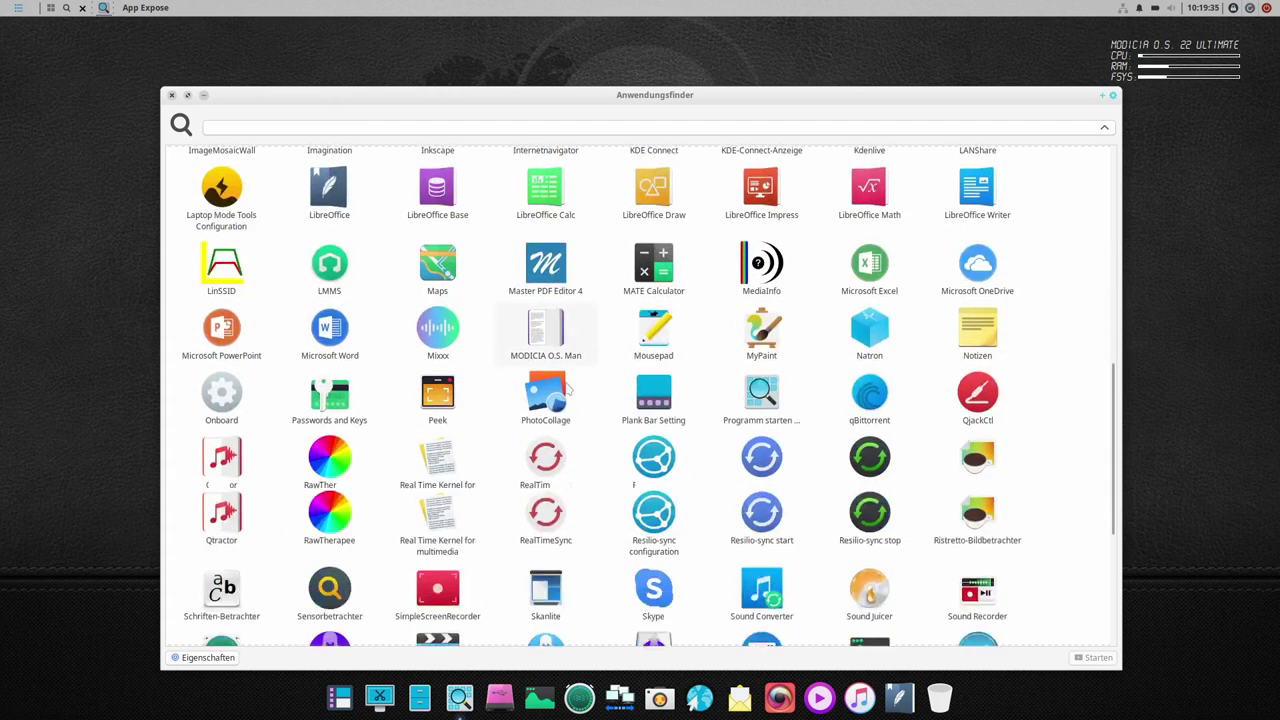
{"action": "scroll", "coordinate": [577, 395], "scroll_direction": "down", "scroll_amount": 1}
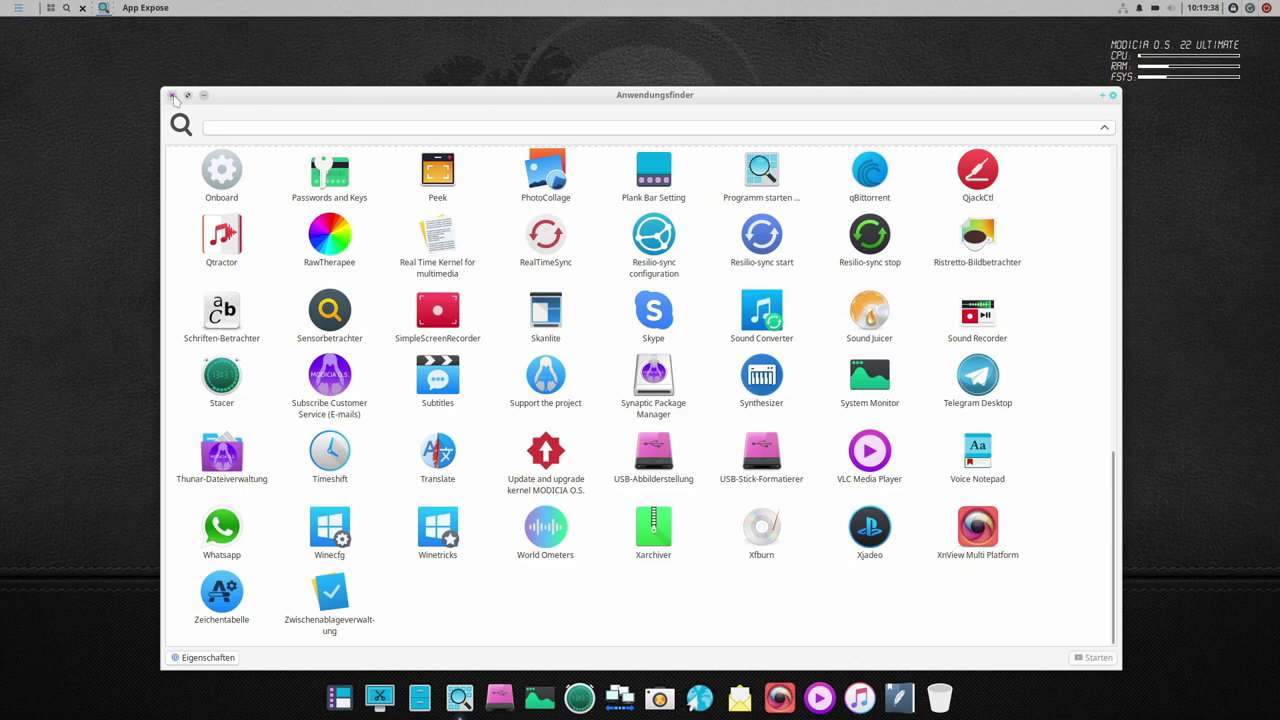
{"action": "left_click", "coordinate": [171, 95]}
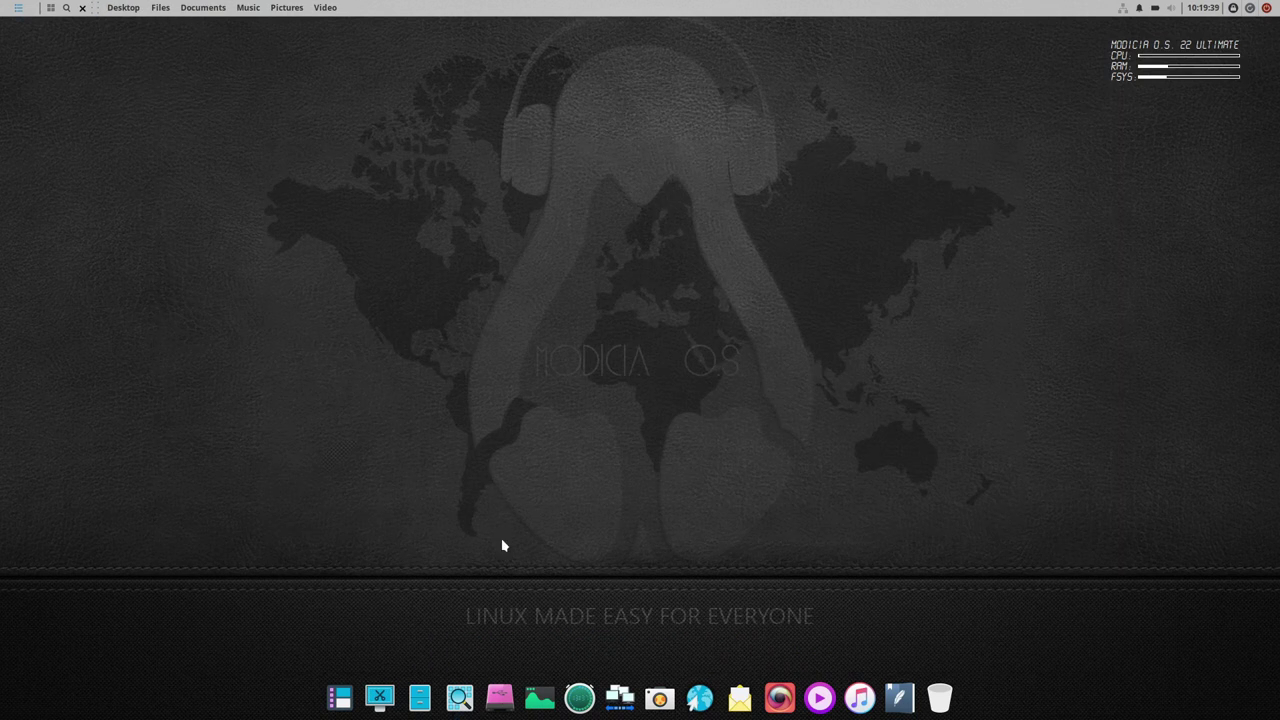
{"action": "left_click", "coordinate": [502, 695]}
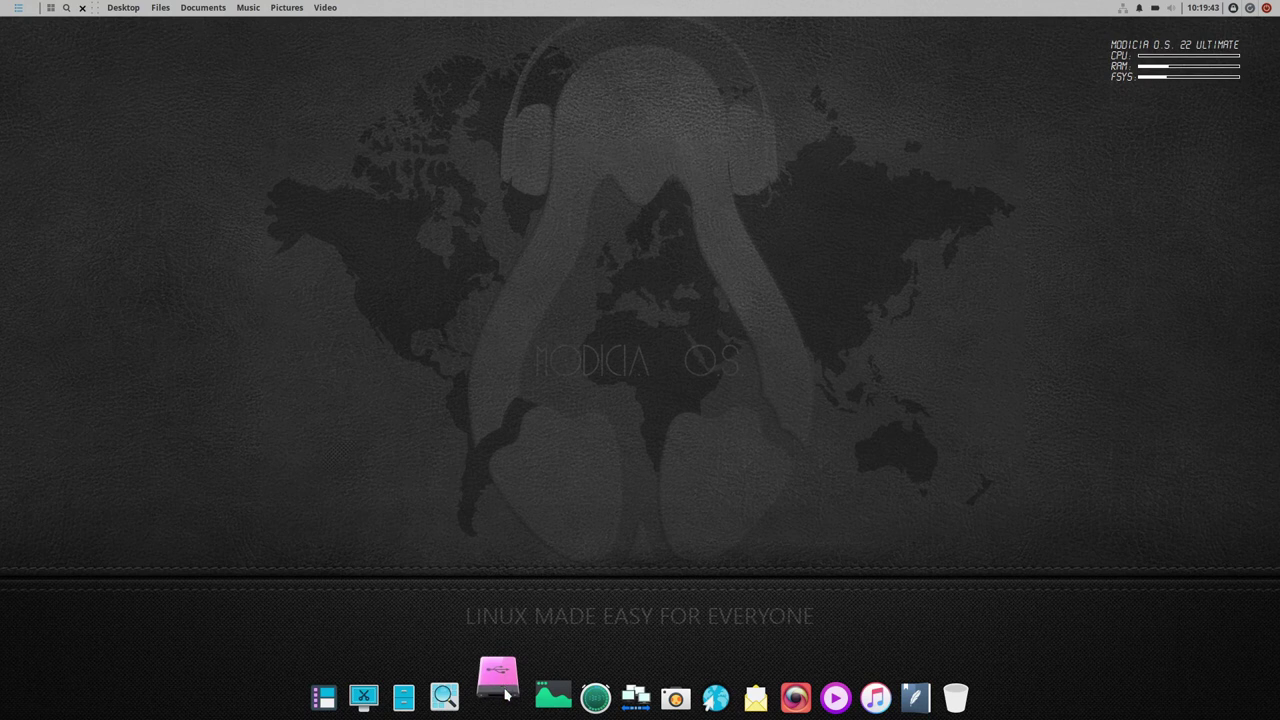
{"action": "left_click", "coordinate": [555, 318]}
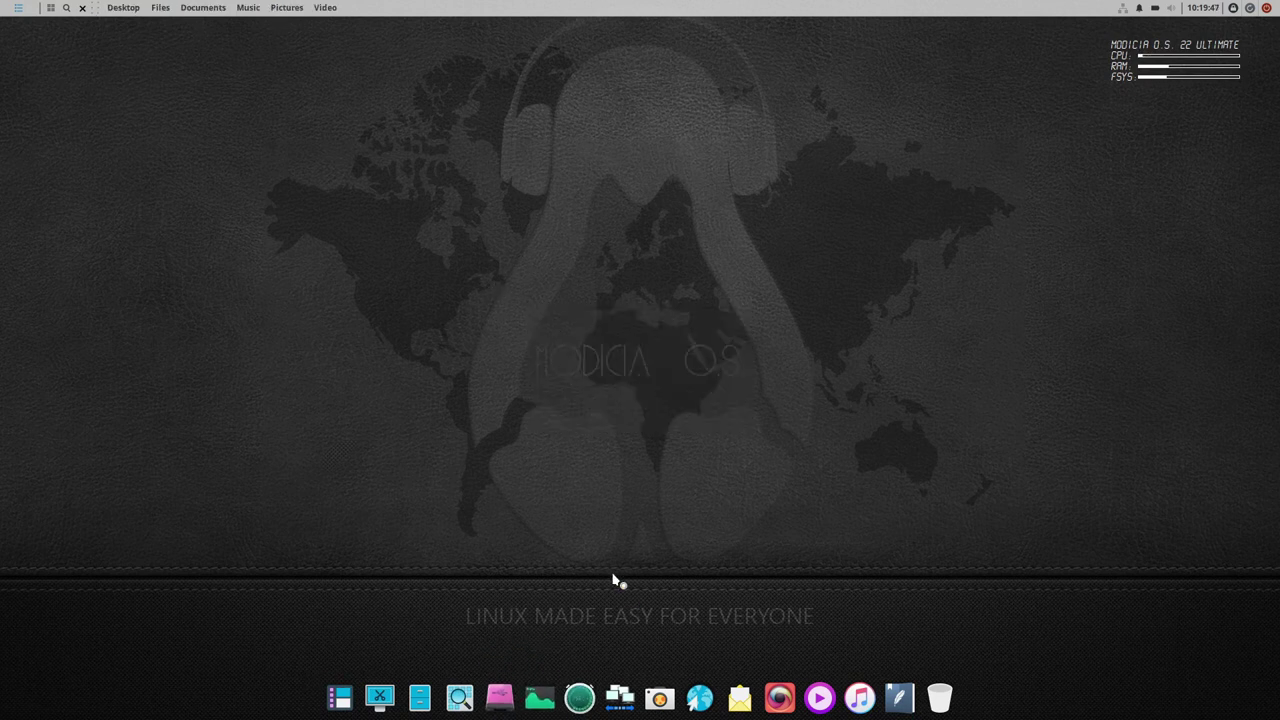
{"action": "left_click_drag", "start_coordinate": [397, 45], "coordinate": [620, 111]}
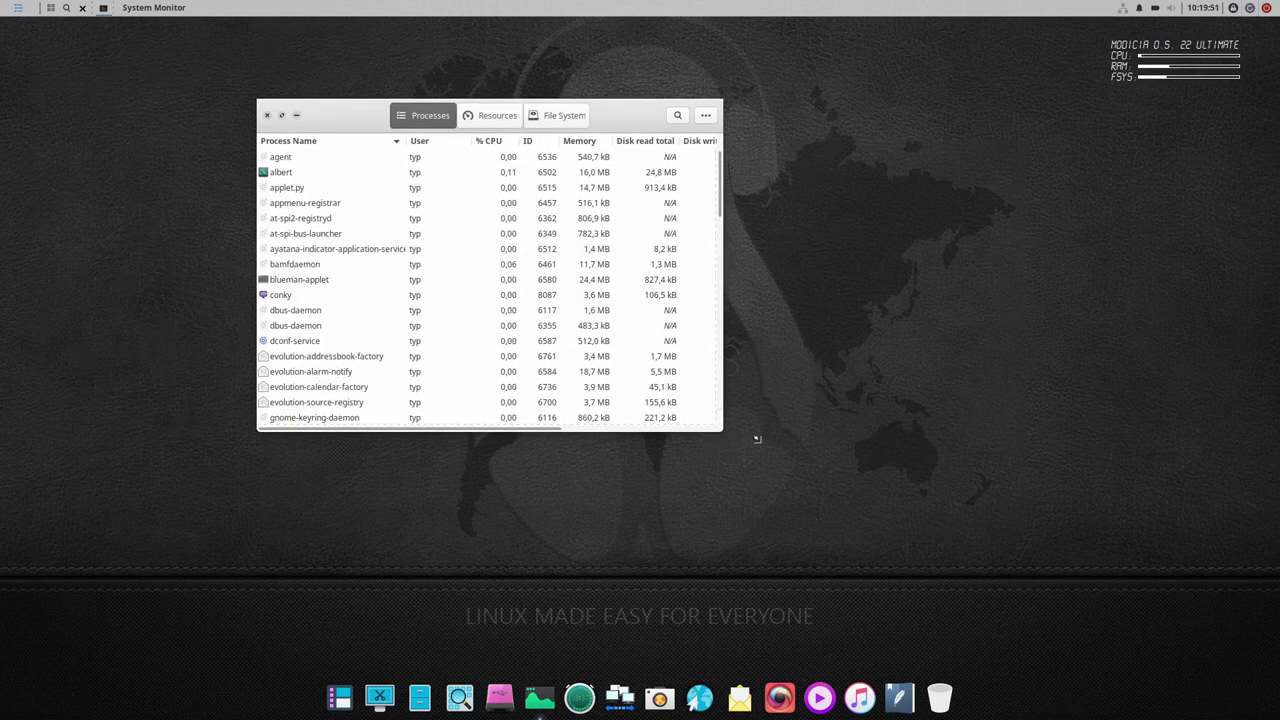
{"action": "left_click_drag", "start_coordinate": [757, 438], "coordinate": [936, 548]}
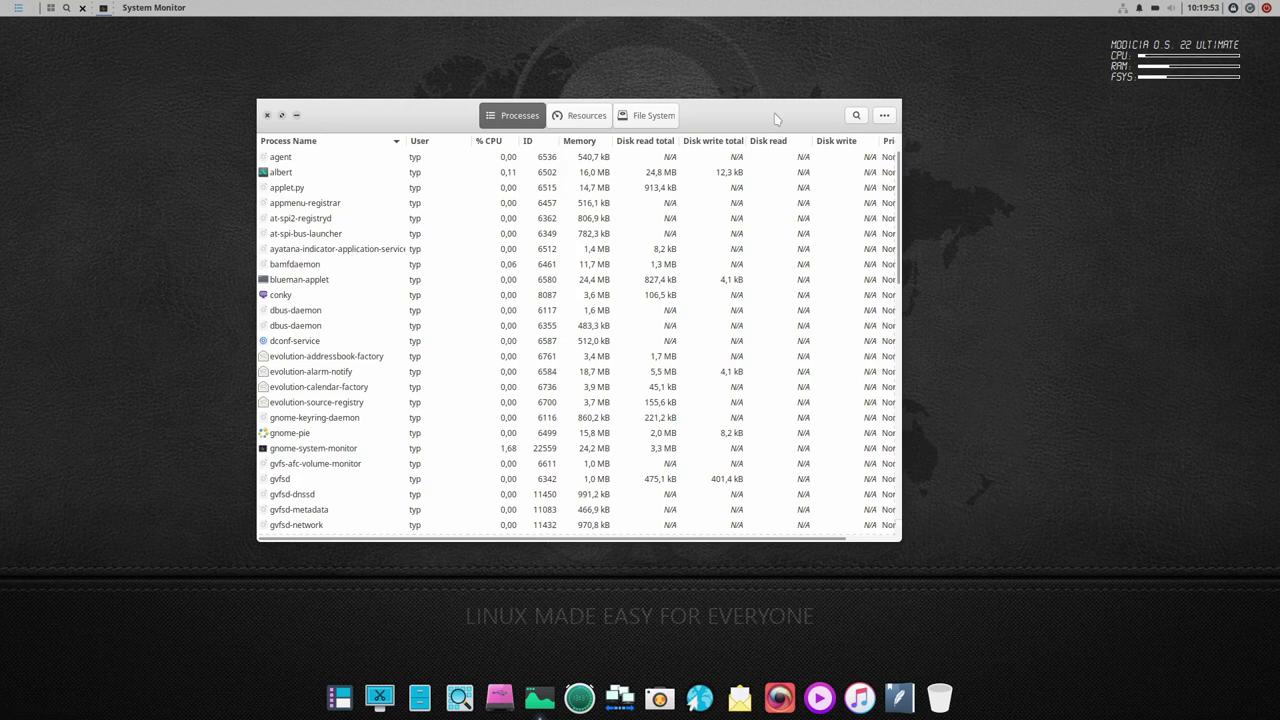
{"action": "left_click", "coordinate": [153, 7]}
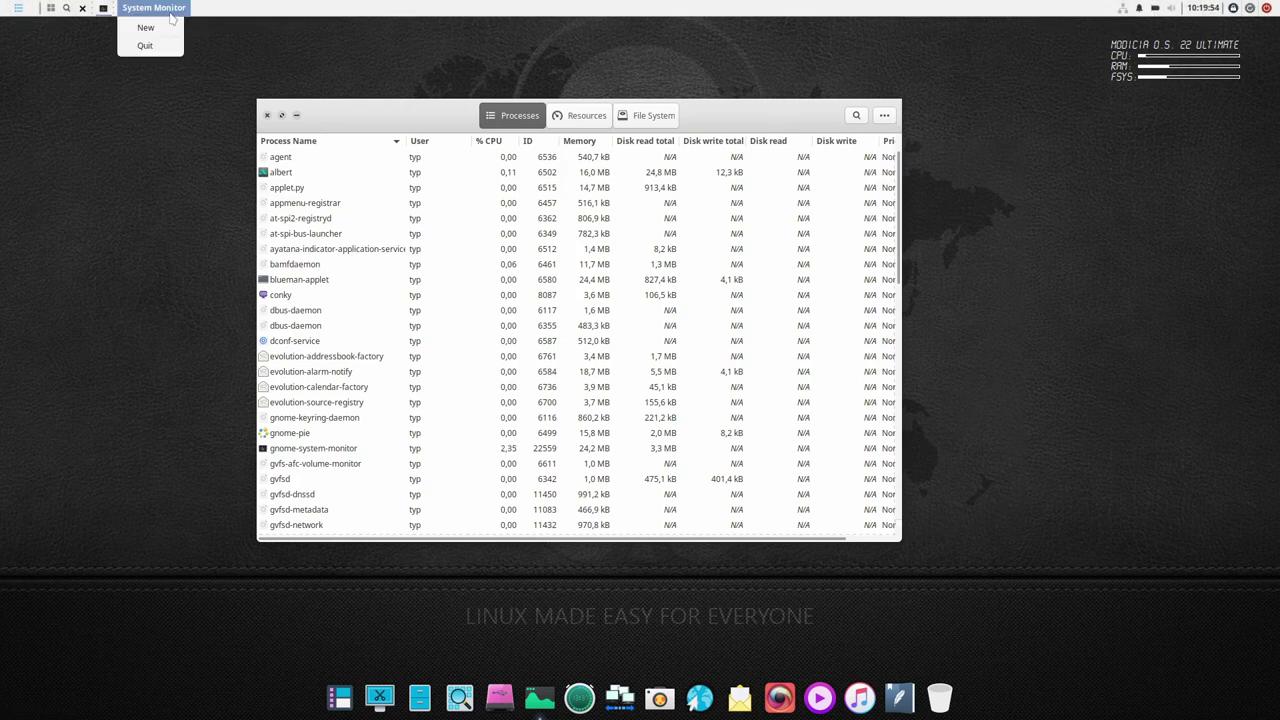
{"action": "left_click", "coordinate": [253, 7]}
{"action": "left_click", "coordinate": [884, 115]}
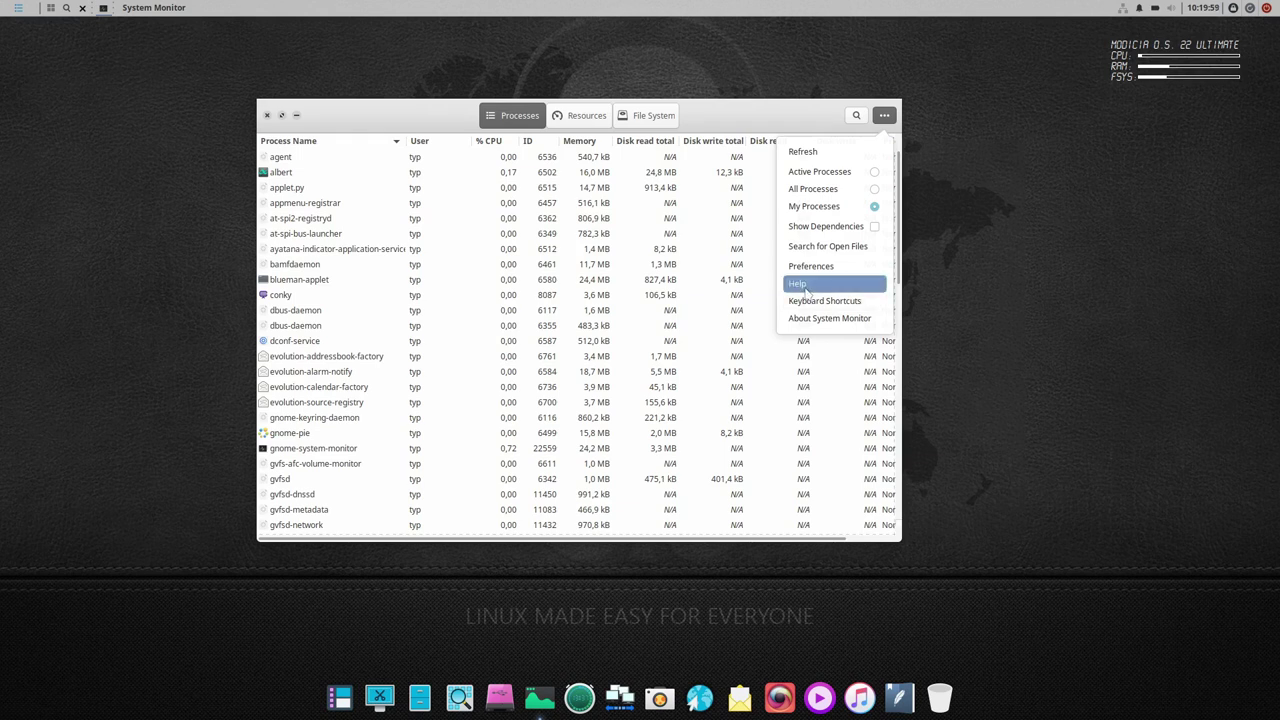
{"action": "left_click", "coordinate": [808, 320]}
{"action": "left_click_drag", "start_coordinate": [565, 325], "coordinate": [552, 325]}
{"action": "double_click", "coordinate": [574, 344]}
{"action": "left_click", "coordinate": [449, 205]}
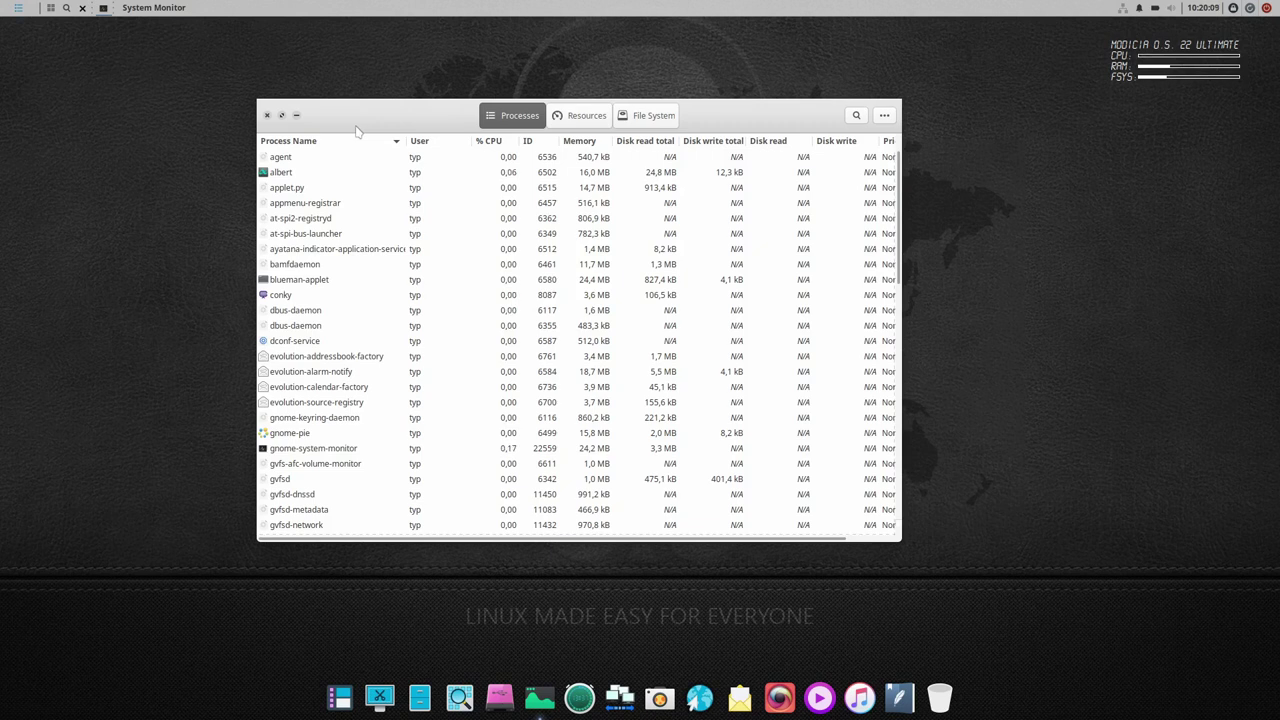
{"action": "left_click_drag", "start_coordinate": [724, 114], "coordinate": [776, 142]}
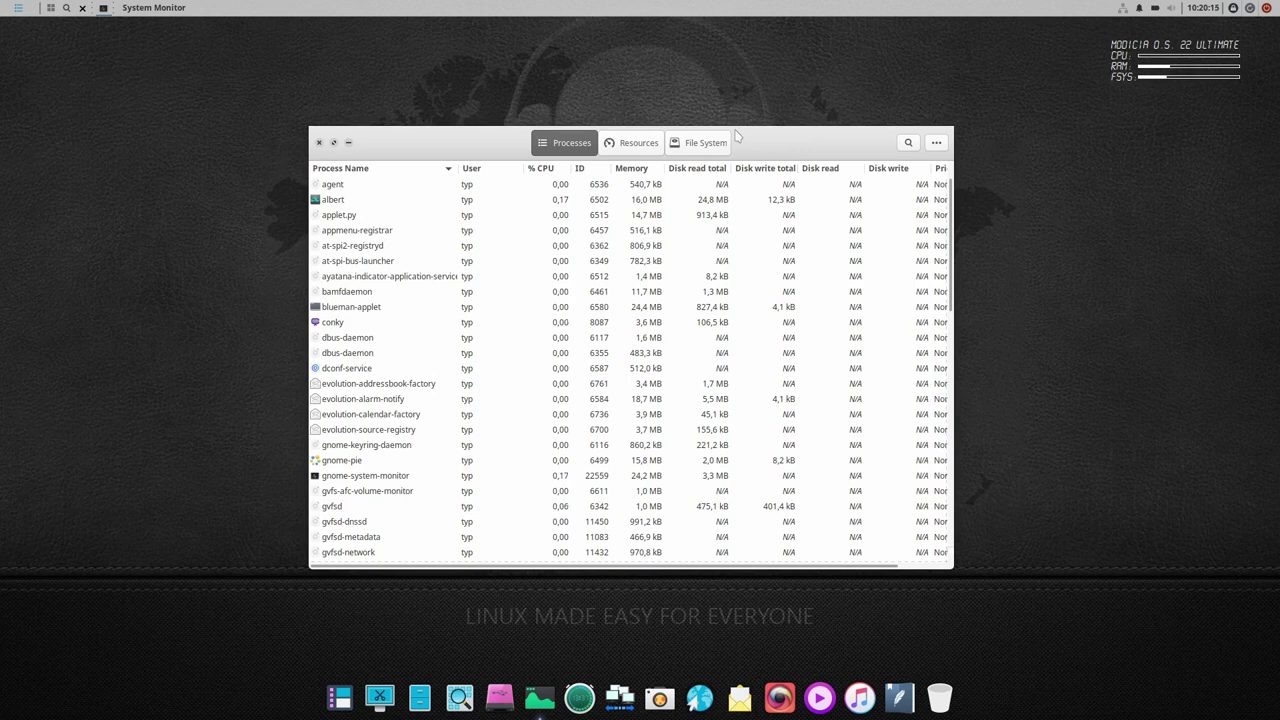
{"action": "left_click", "coordinate": [321, 143]}
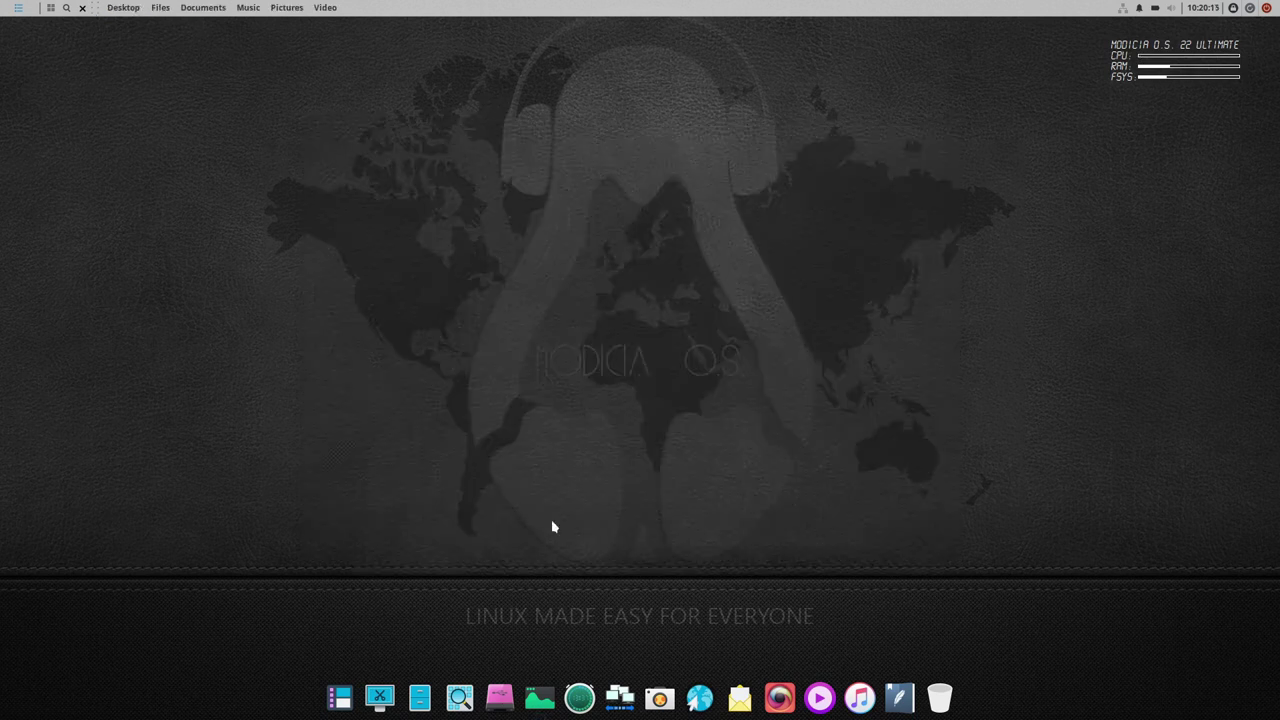
{"action": "left_click", "coordinate": [580, 697]}
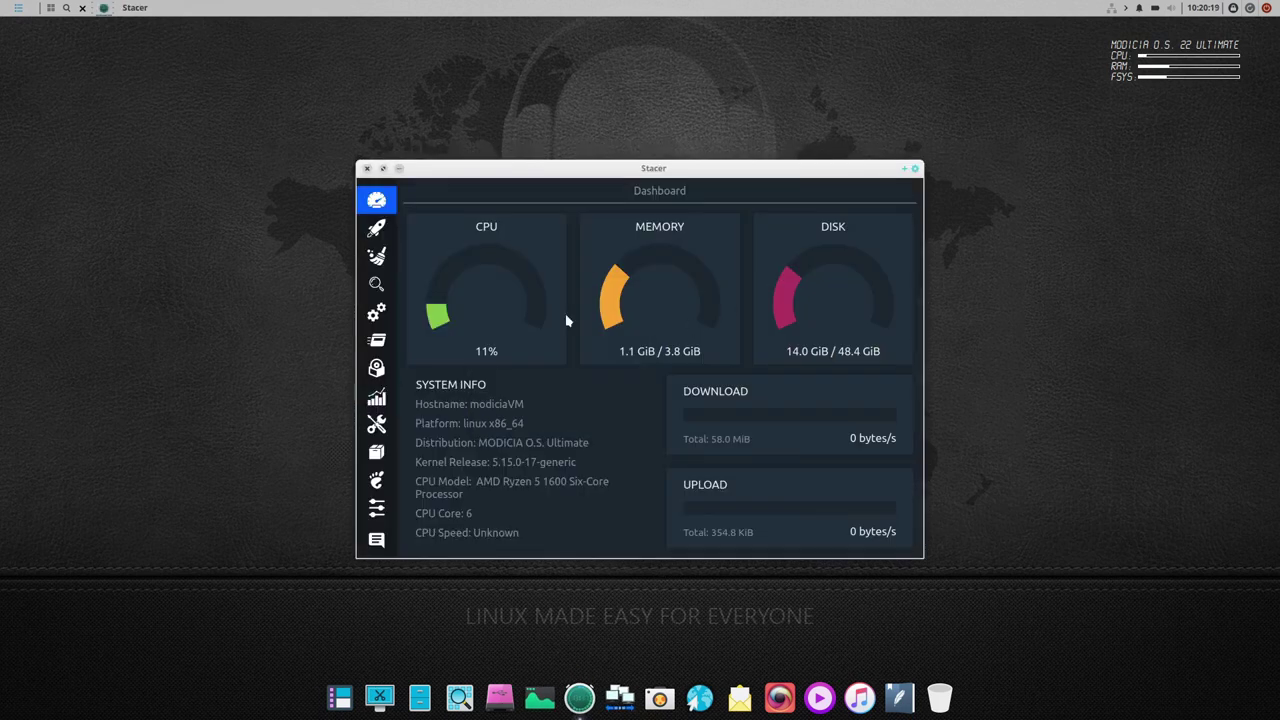
{"action": "left_click_drag", "start_coordinate": [544, 172], "coordinate": [486, 80]}
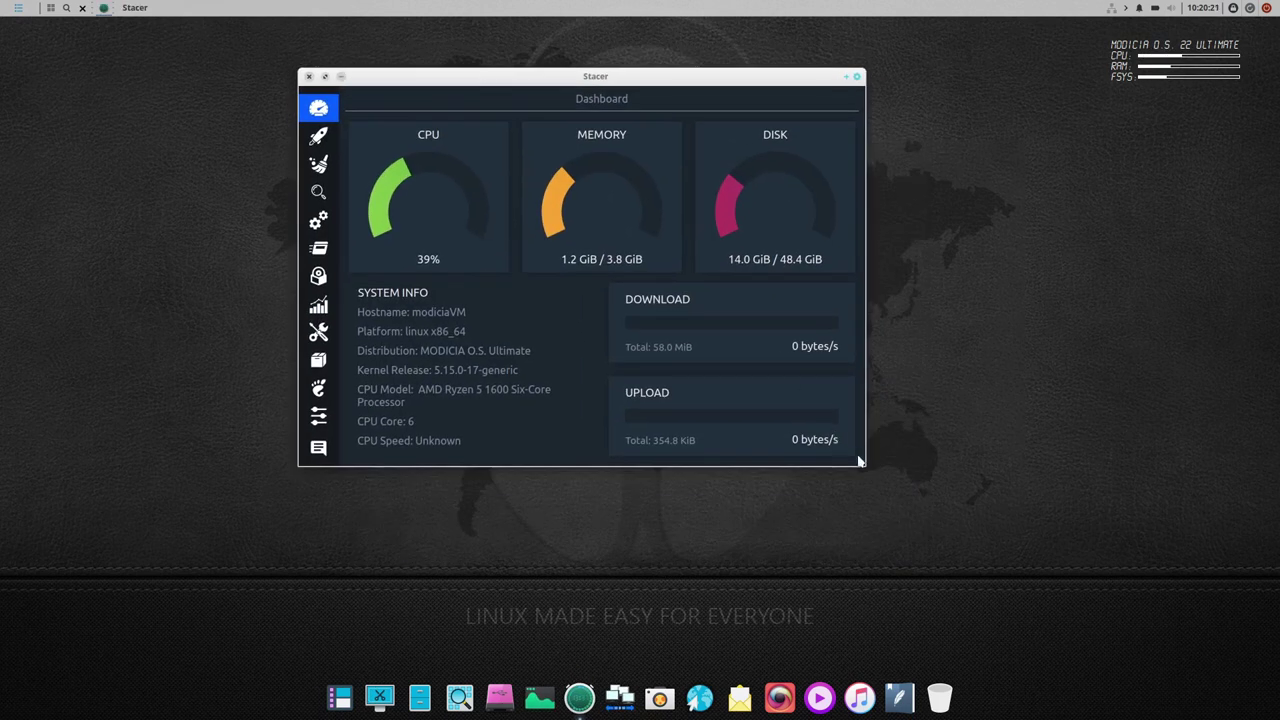
{"action": "left_click_drag", "start_coordinate": [858, 460], "coordinate": [1030, 566]}
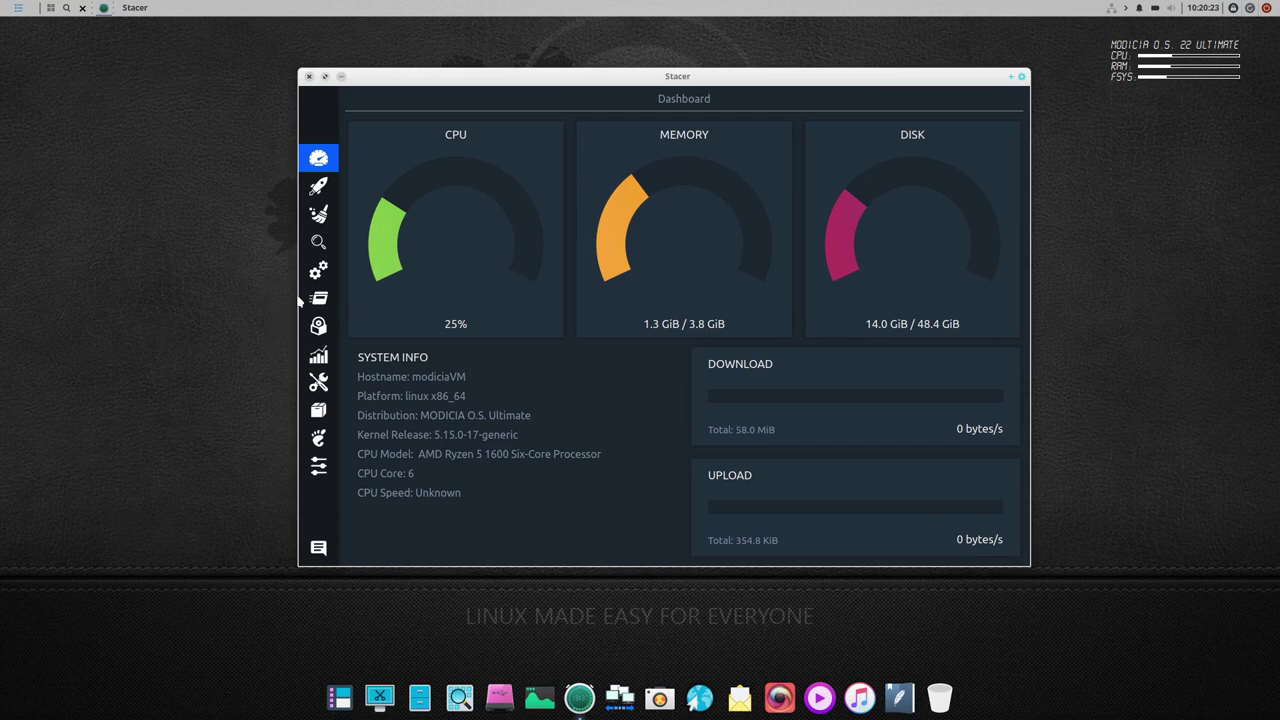
{"action": "left_click", "coordinate": [318, 186]}
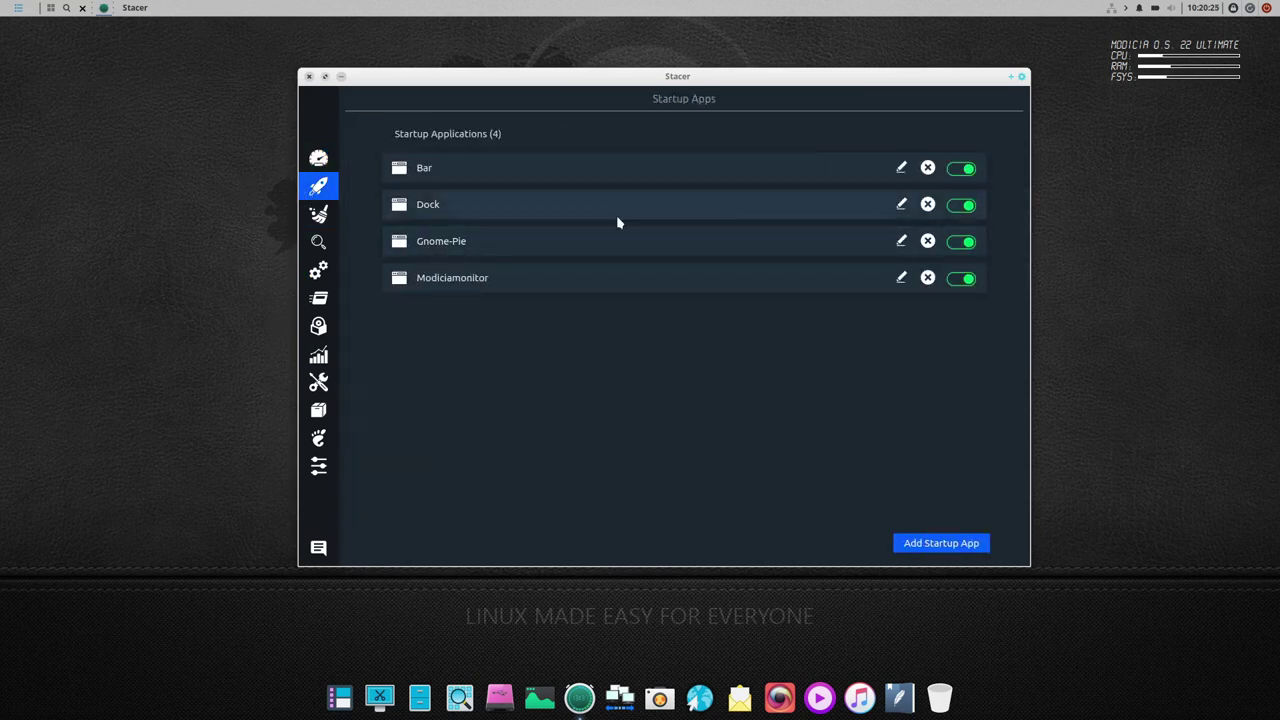
{"action": "left_click", "coordinate": [318, 214]}
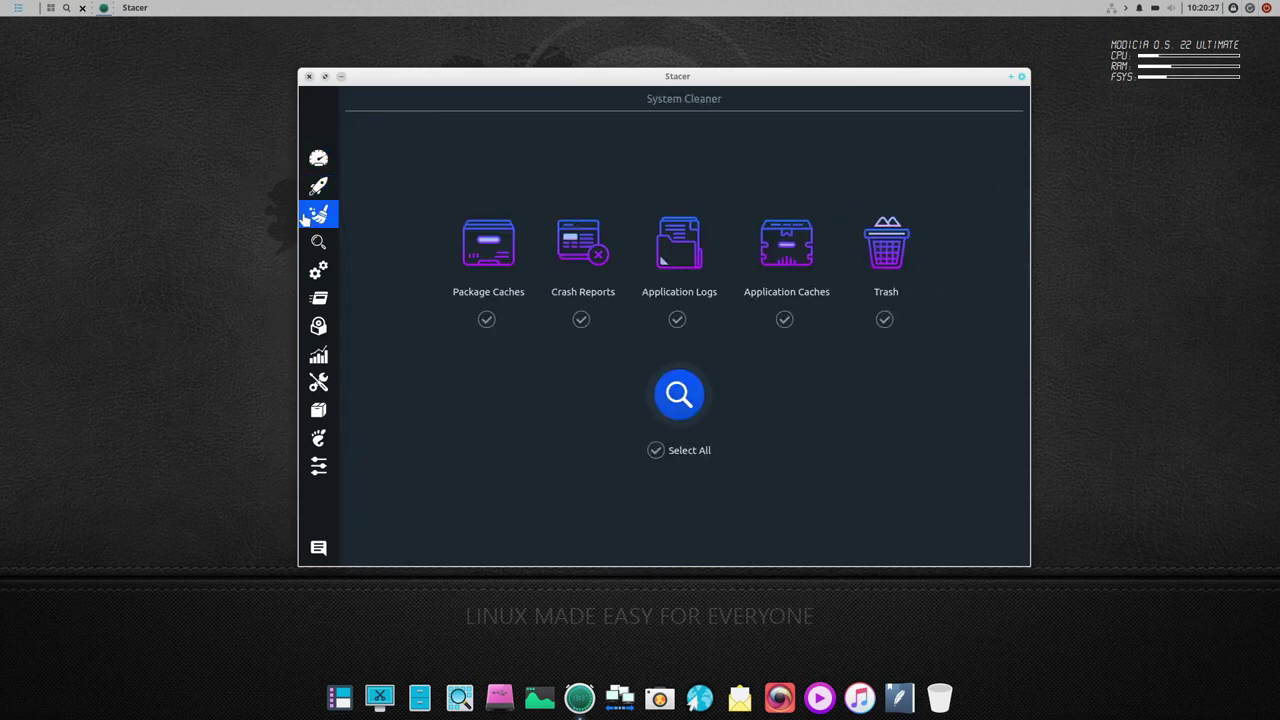
{"action": "left_click", "coordinate": [318, 270]}
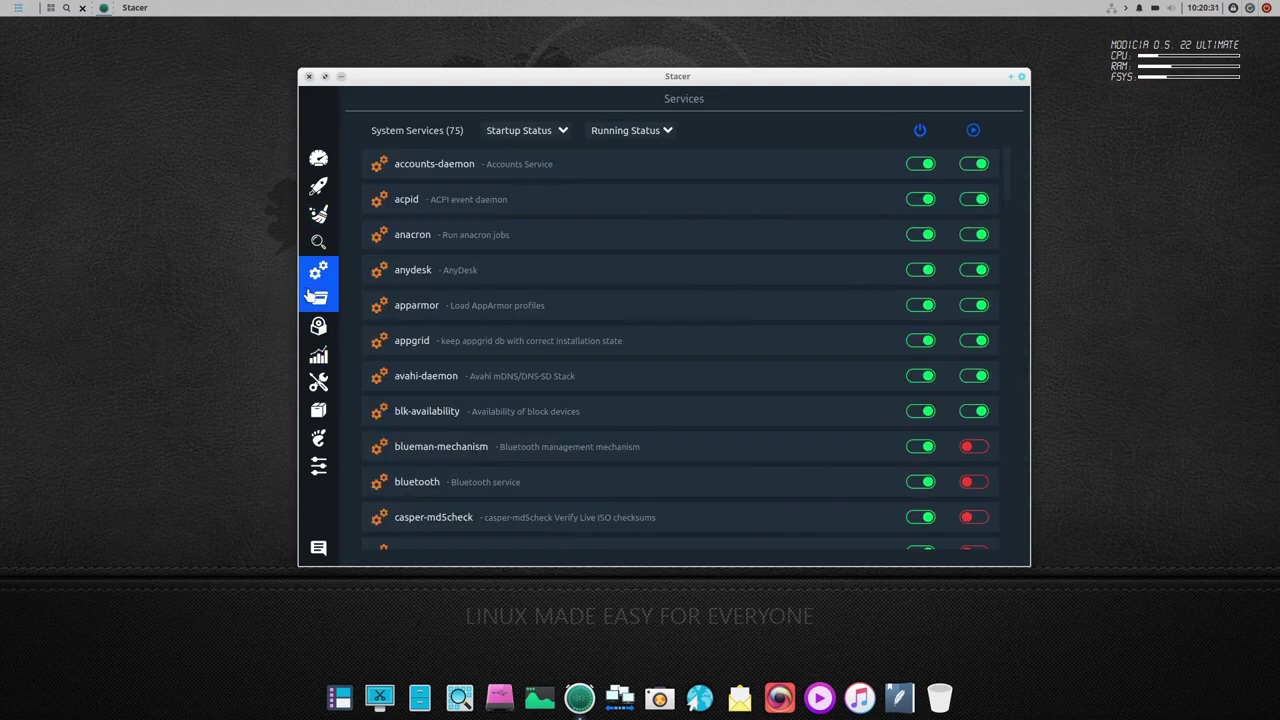
{"action": "left_click", "coordinate": [316, 297]}
{"action": "left_click", "coordinate": [316, 326]}
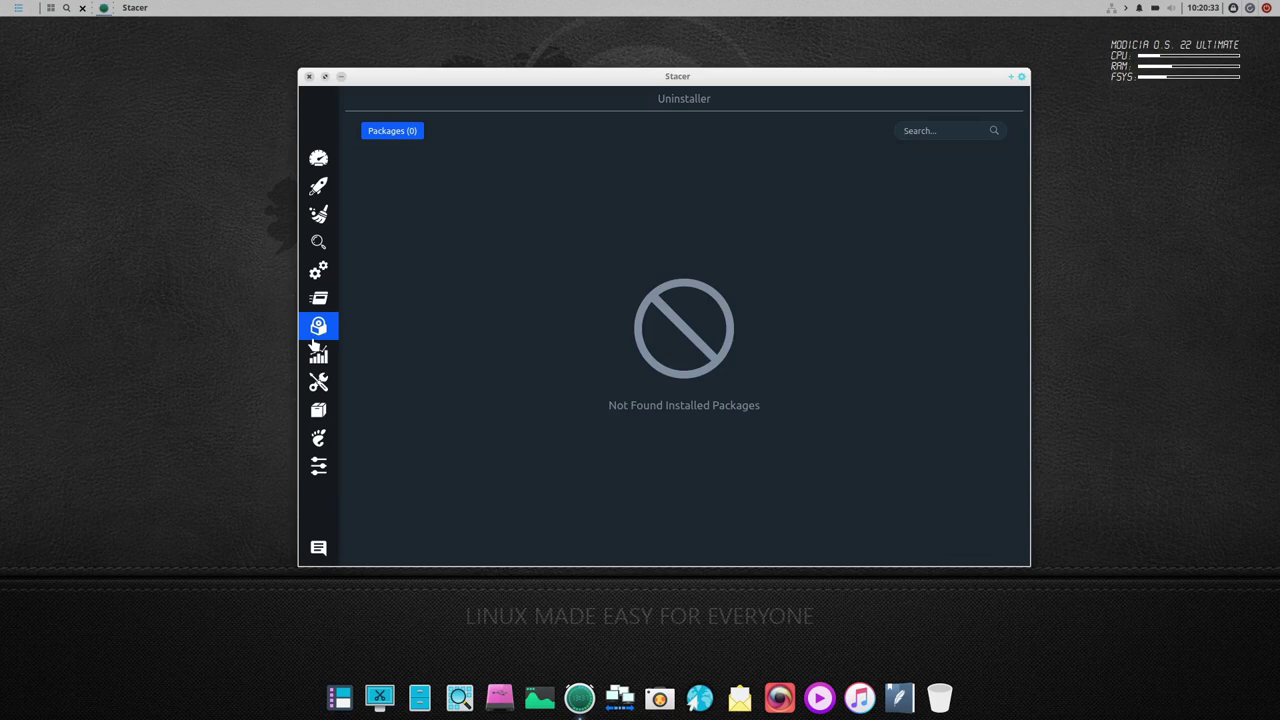
{"action": "left_click", "coordinate": [318, 353]}
{"action": "left_click", "coordinate": [318, 381]}
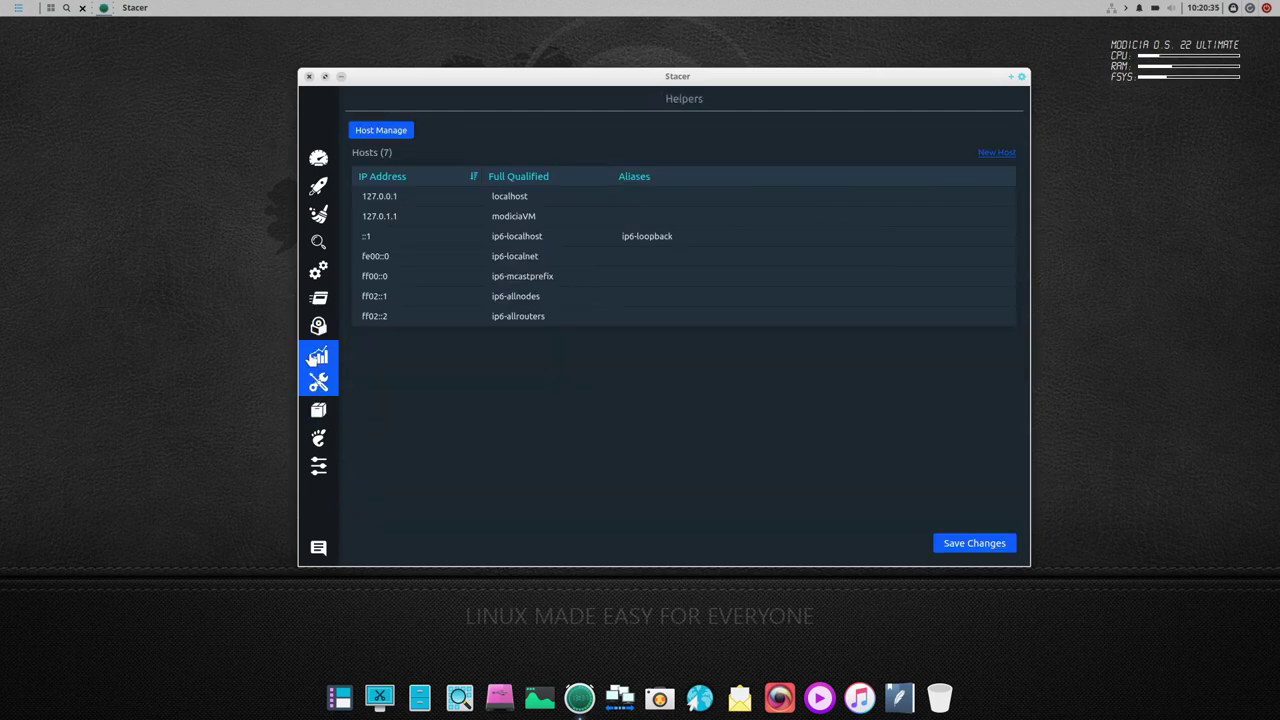
{"action": "left_click", "coordinate": [314, 356]}
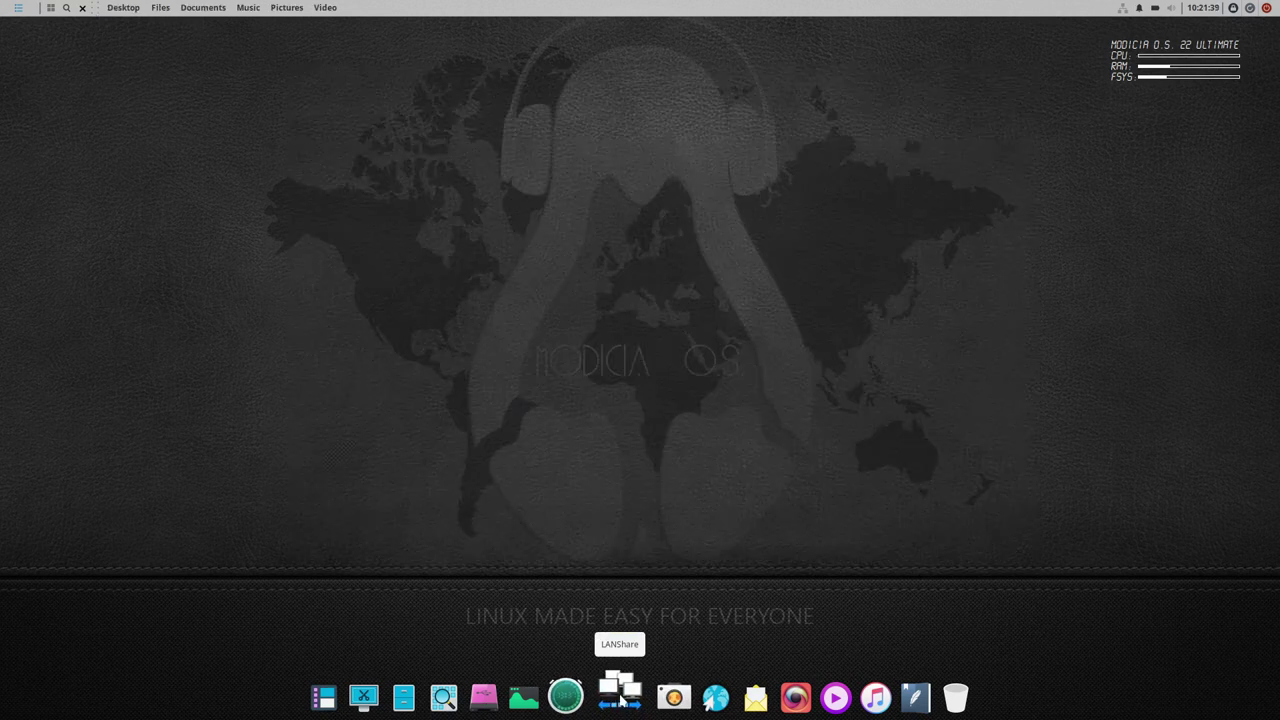
{"action": "left_click", "coordinate": [620, 700]}
{"action": "left_click_drag", "start_coordinate": [272, 29], "coordinate": [605, 195]}
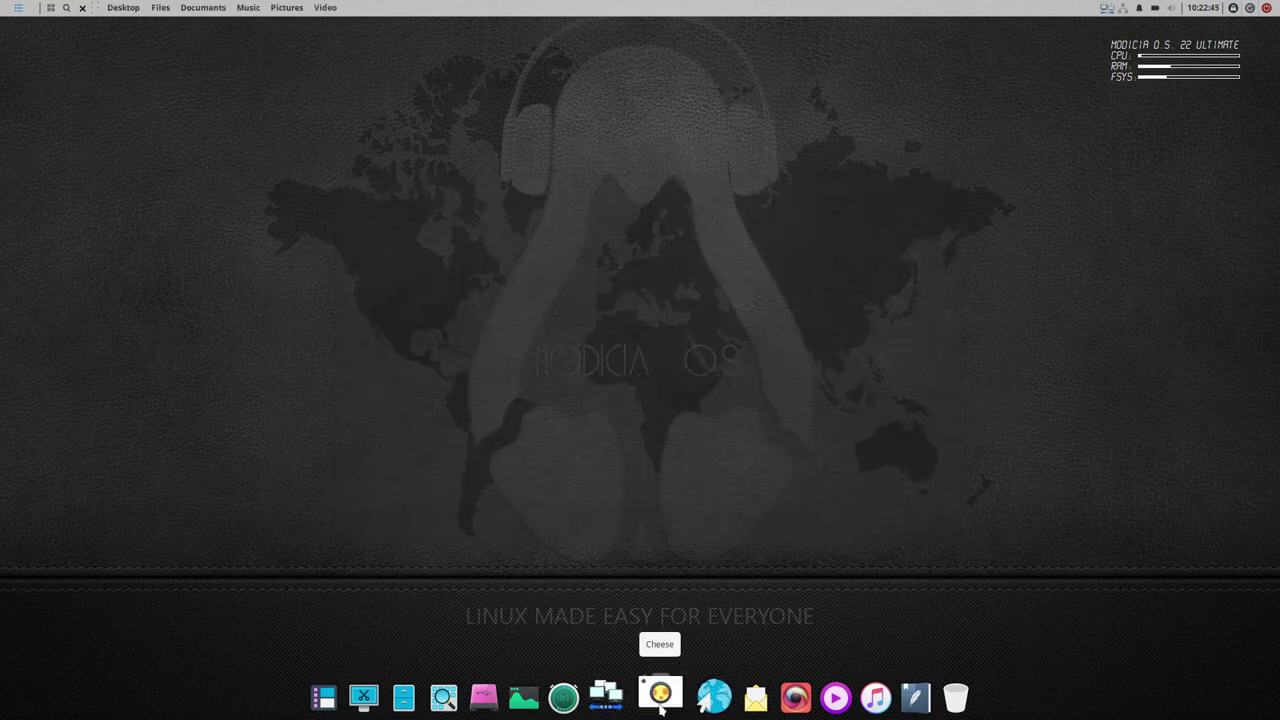
{"action": "left_click", "coordinate": [659, 697]}
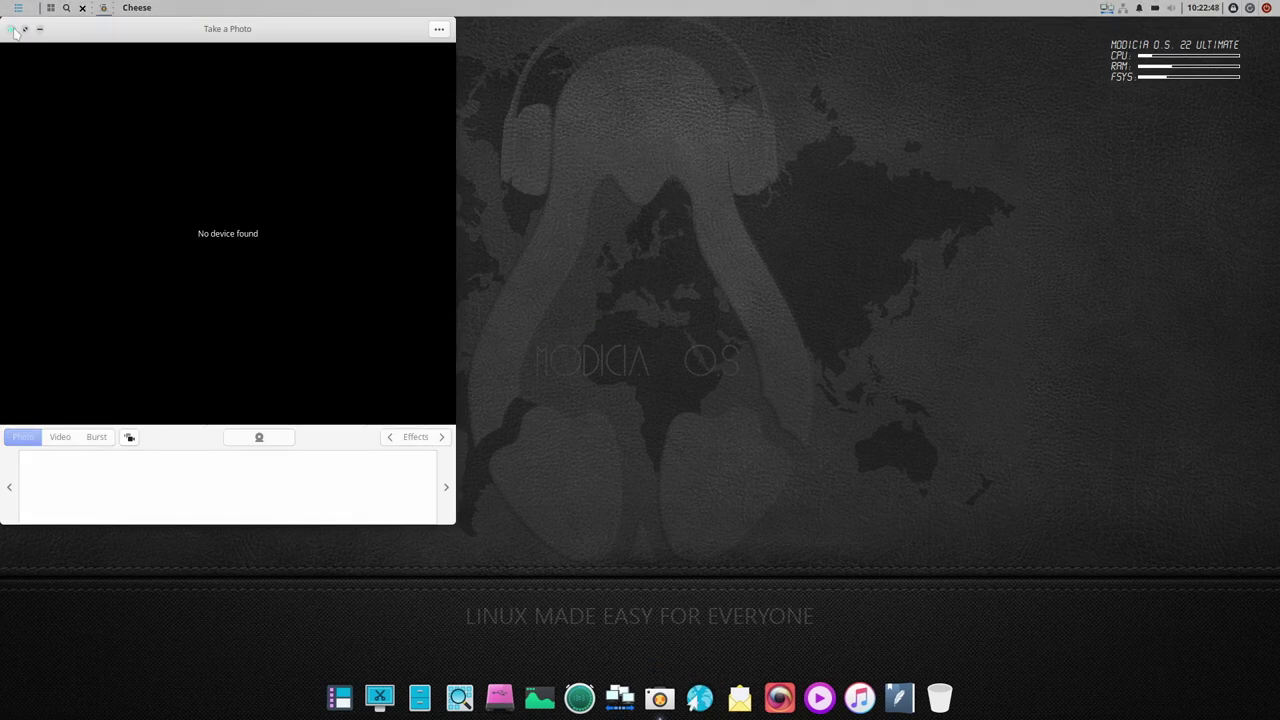
{"action": "left_click", "coordinate": [12, 29]}
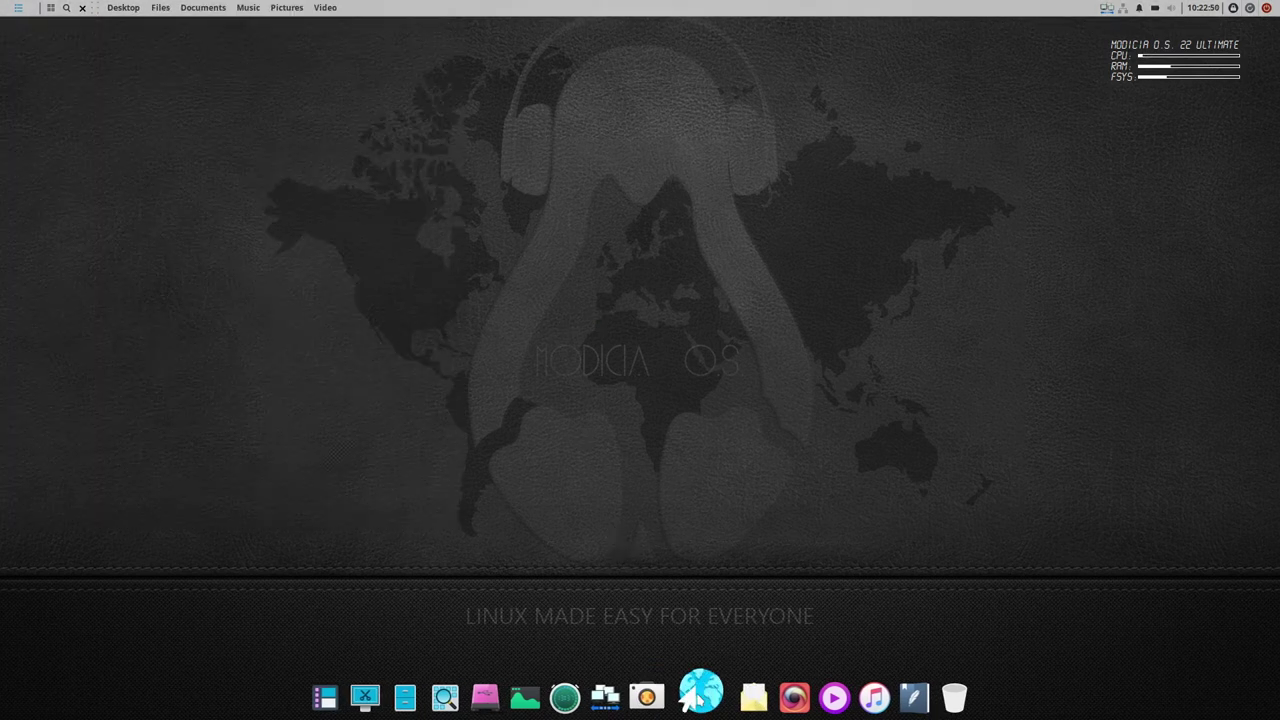
- Launch Chrome, enter the password when prompted, and open the About Google Chrome page
{"action": "left_click", "coordinate": [700, 697]}
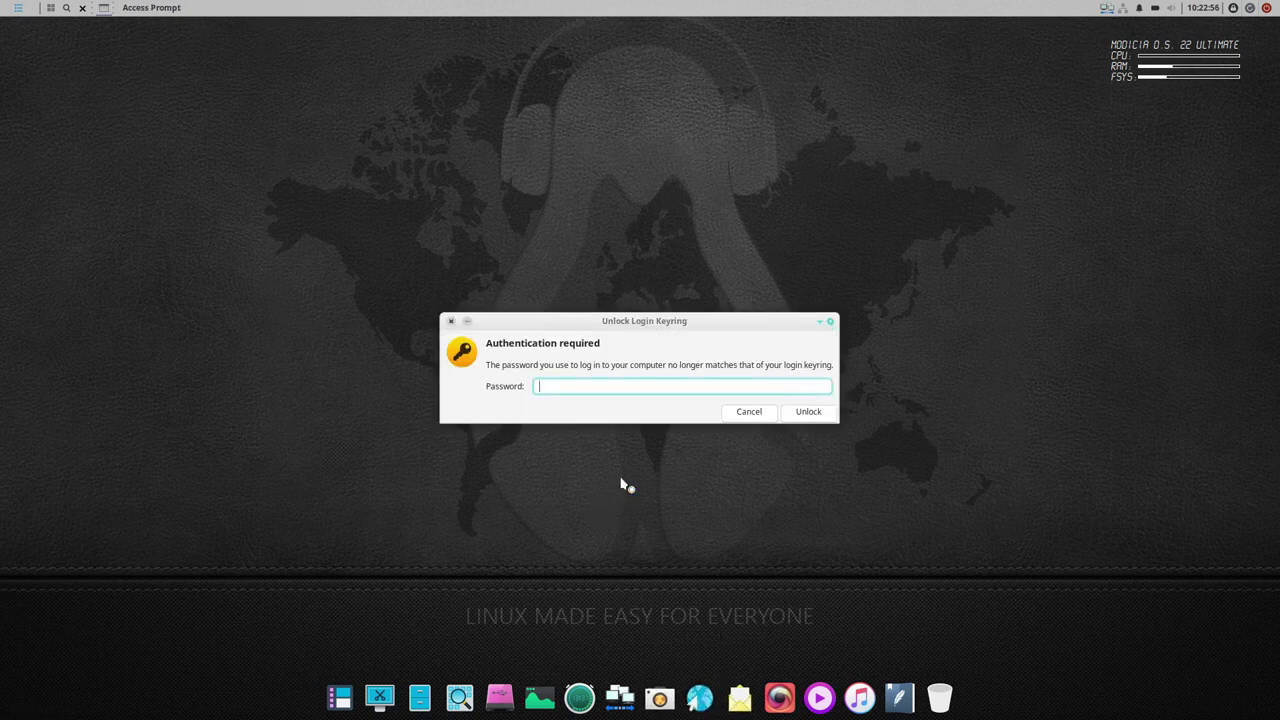
{"action": "type", "text": "•"}
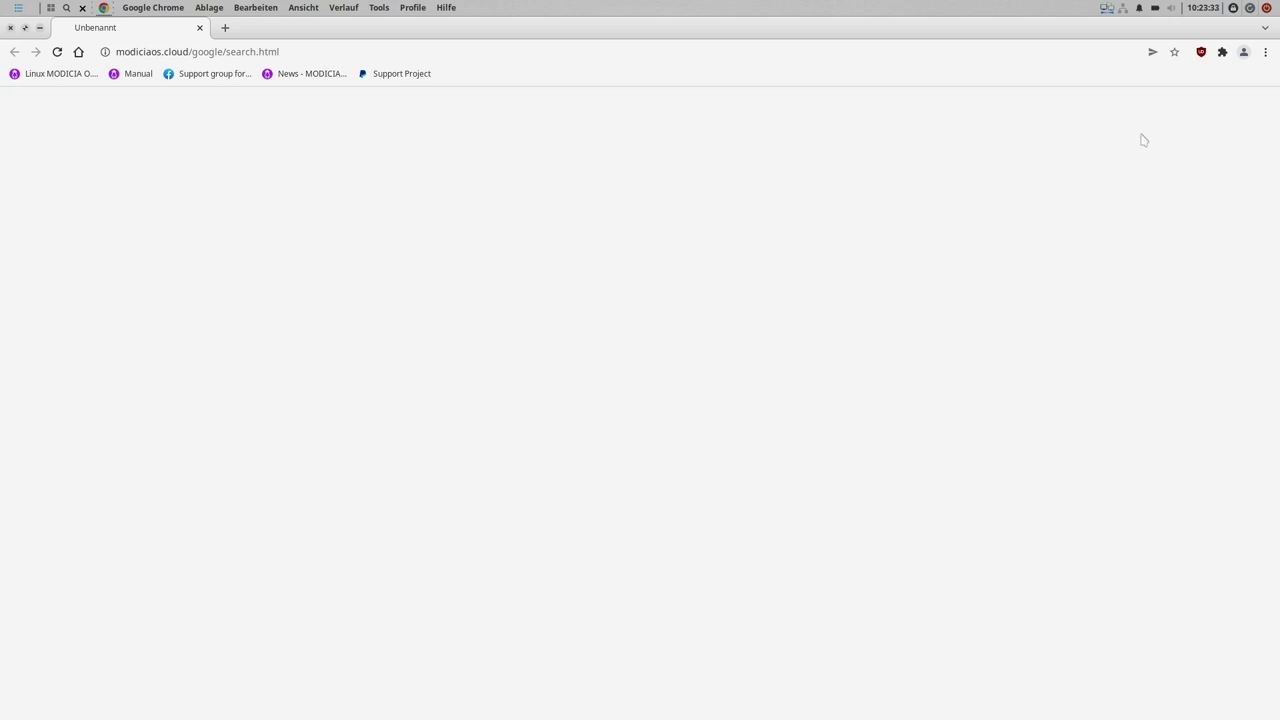
{"action": "left_click", "coordinate": [1266, 52]}
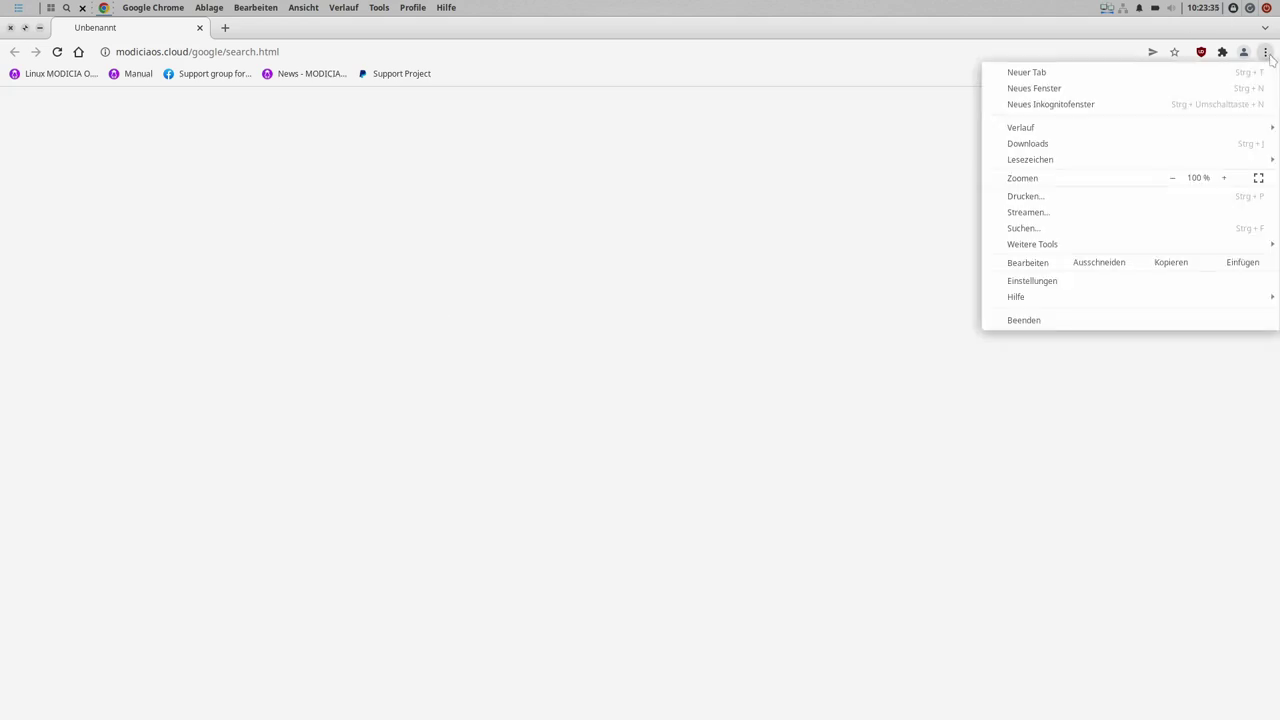
{"action": "left_click", "coordinate": [606, 246]}
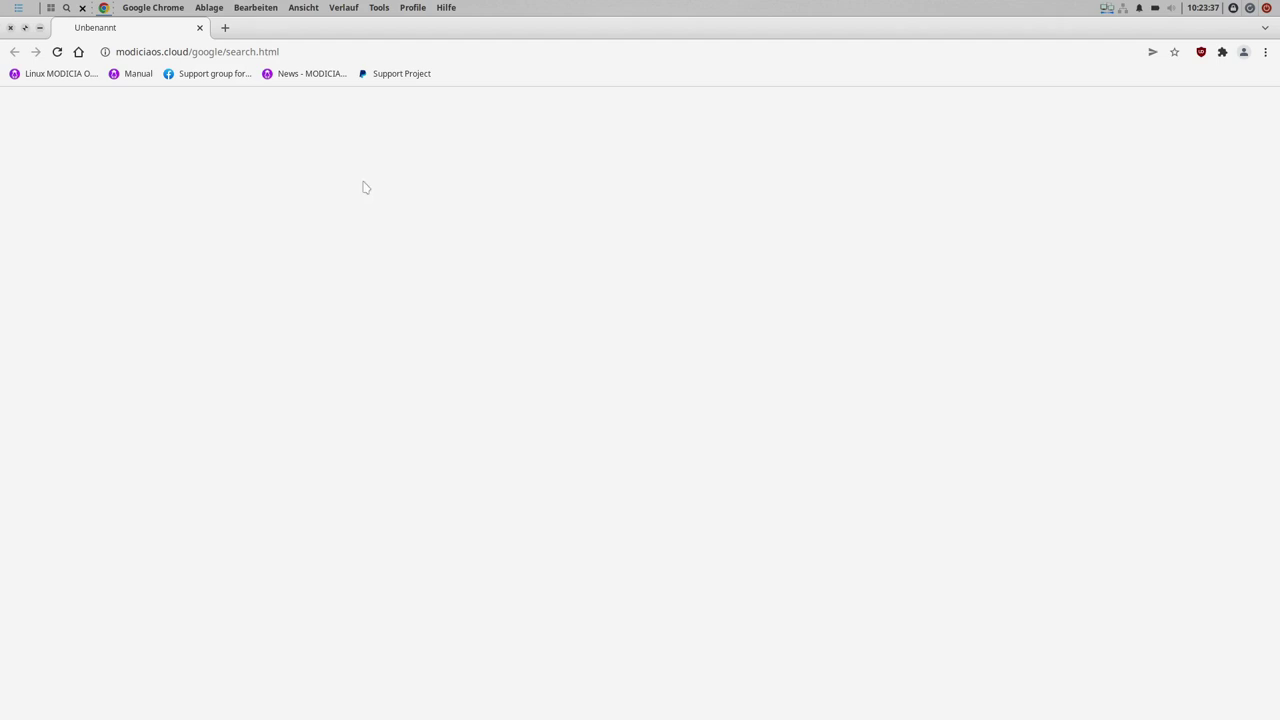
{"action": "left_click", "coordinate": [1266, 52]}
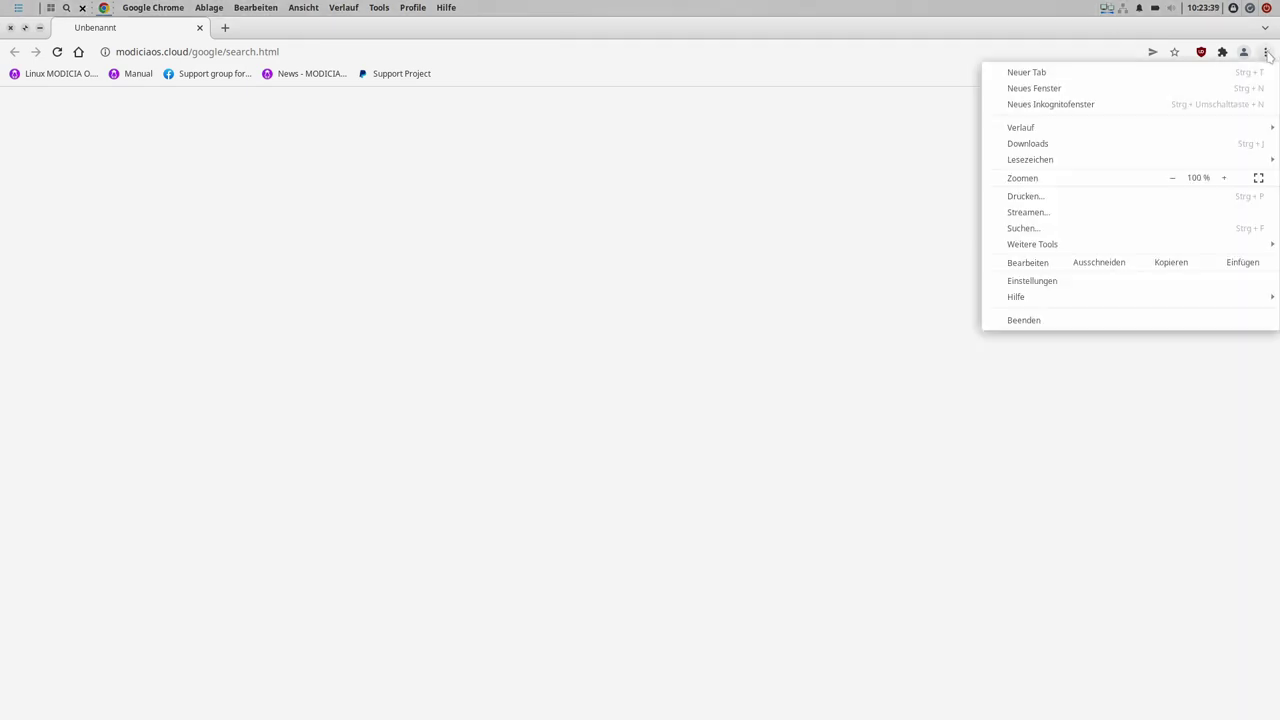
{"action": "mouse_move", "coordinate": [1077, 300]}
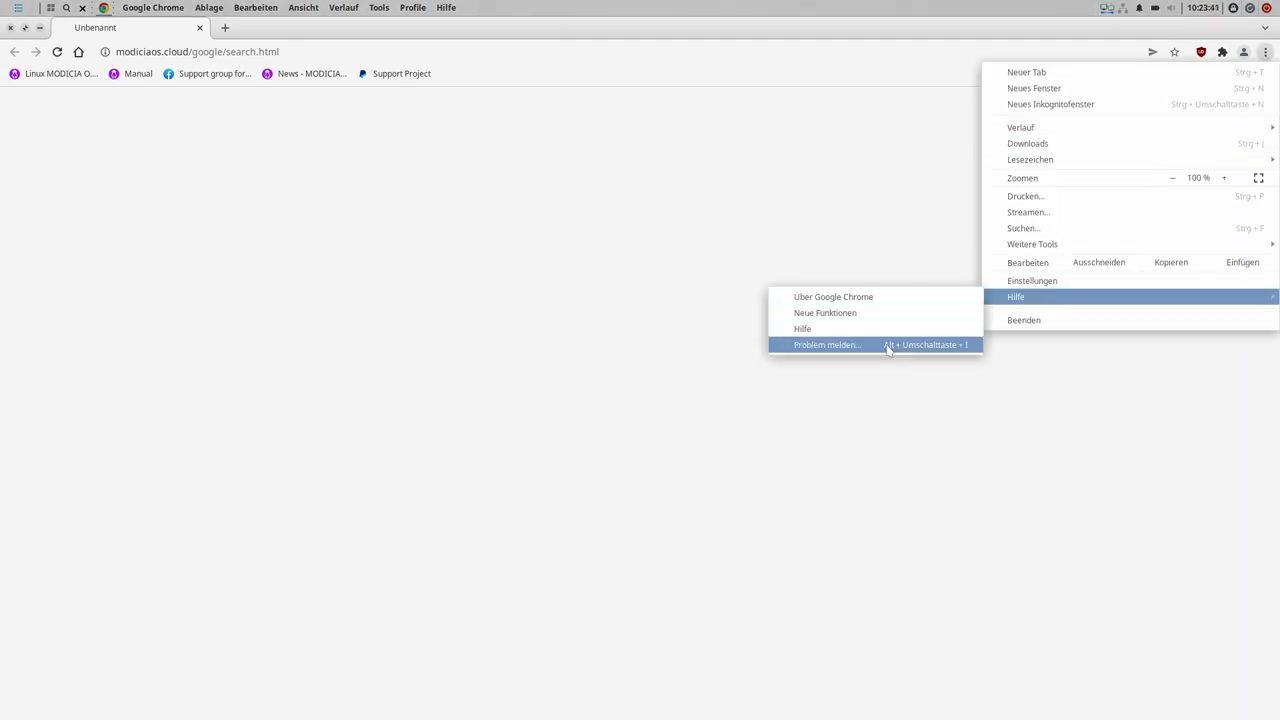
{"action": "left_click", "coordinate": [865, 298]}
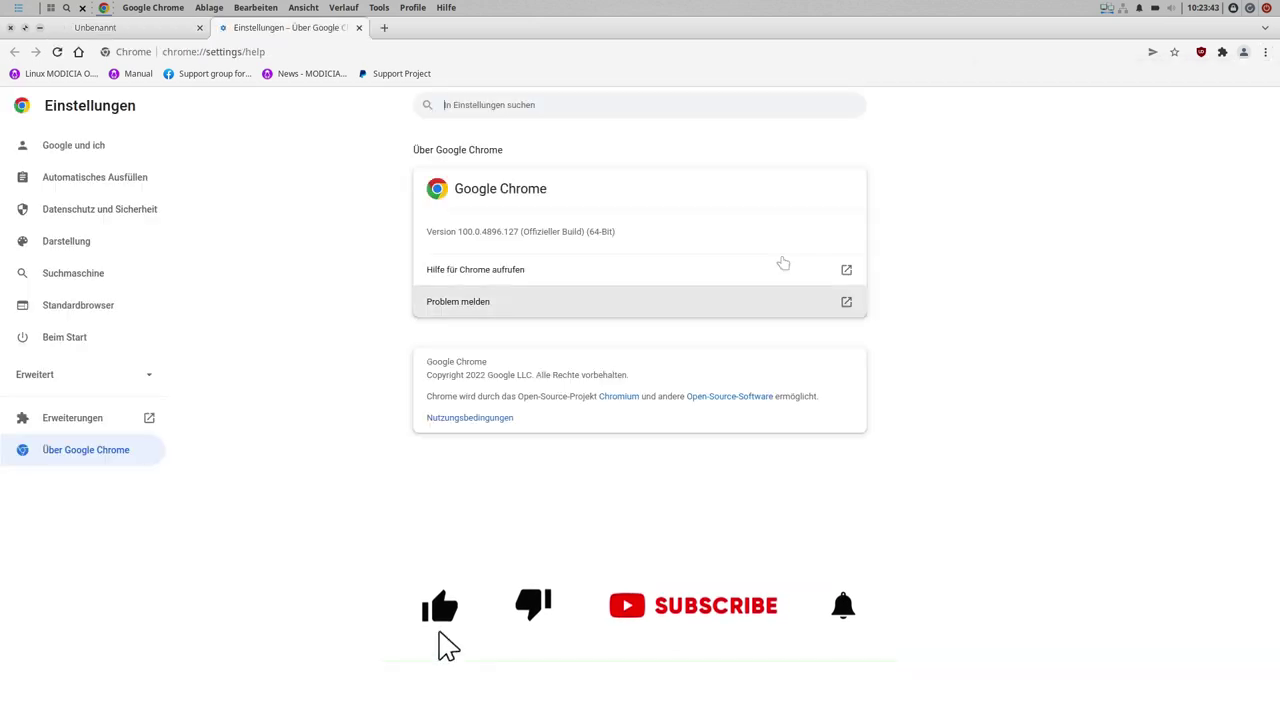
- Select Chrome's version number 100.0.4896.127 on the About page
{"action": "left_click_drag", "start_coordinate": [458, 231], "coordinate": [503, 231]}
{"action": "left_click", "coordinate": [509, 232]}
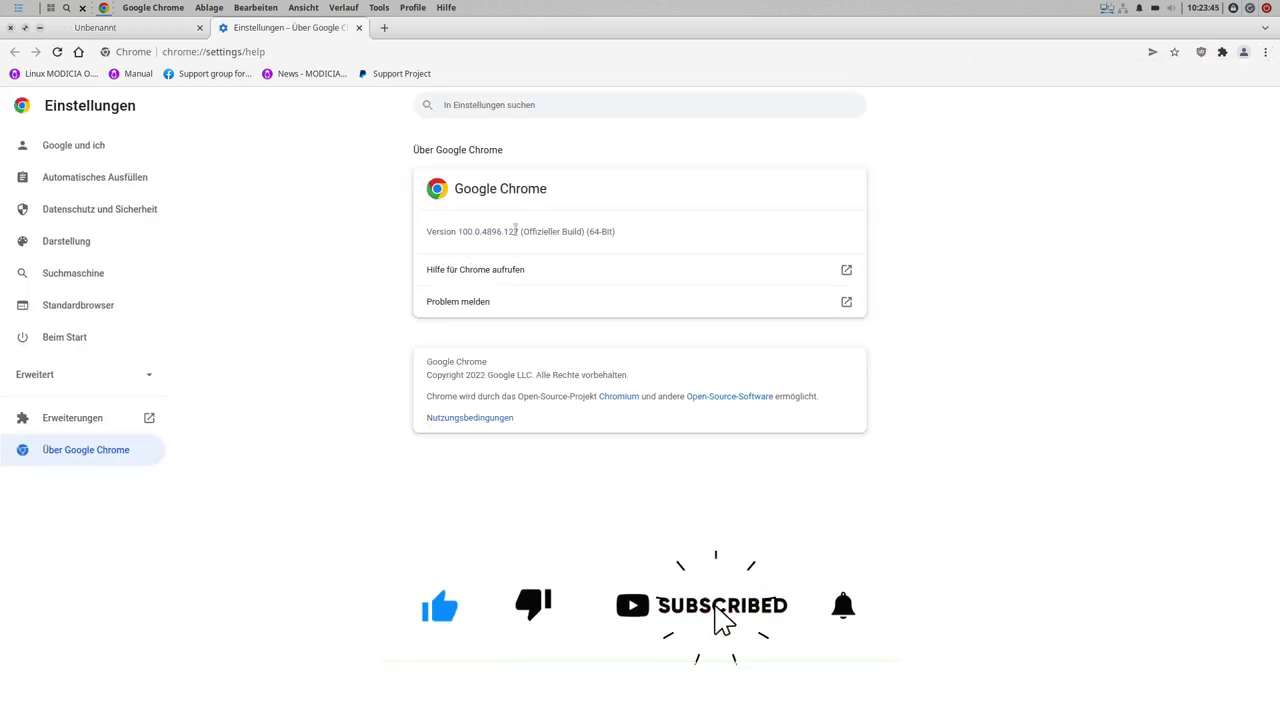
{"action": "double_click", "coordinate": [512, 232]}
{"action": "left_click", "coordinate": [512, 232]}
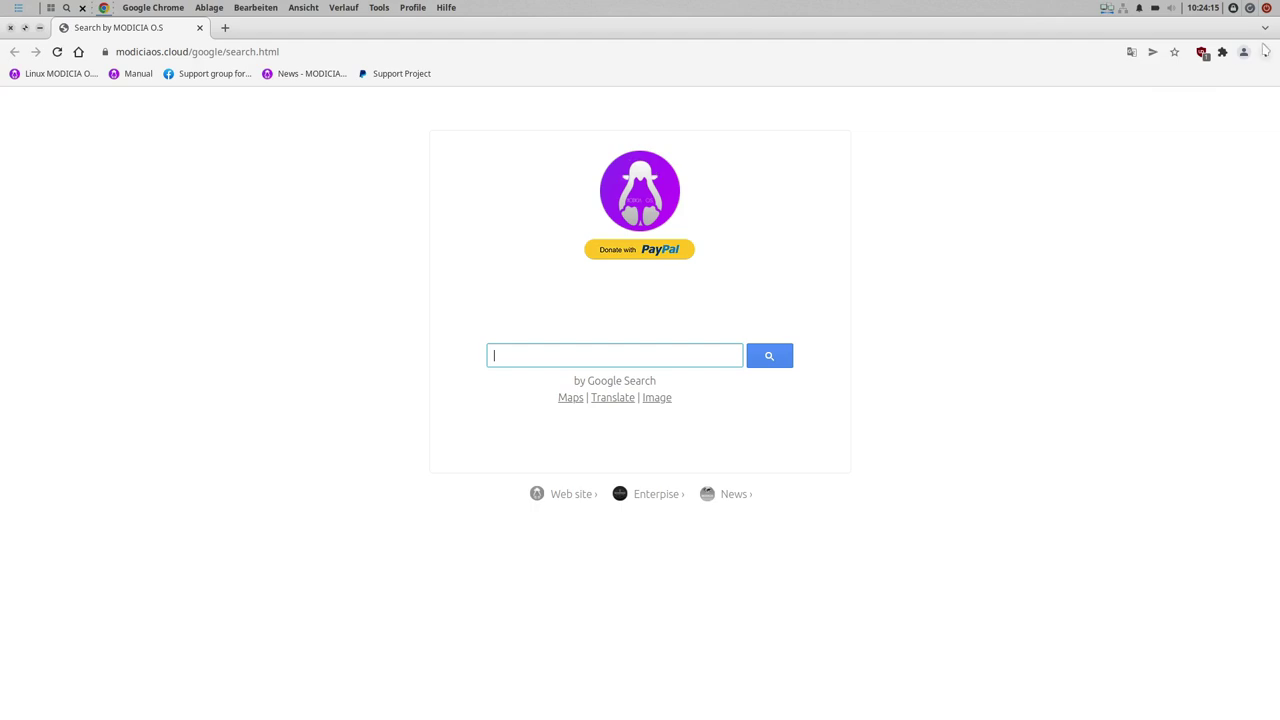
- Check uBlock Origin's statistics, then open the Linux MODICIA O.S. homepage bookmark
{"action": "left_click", "coordinate": [1202, 52]}
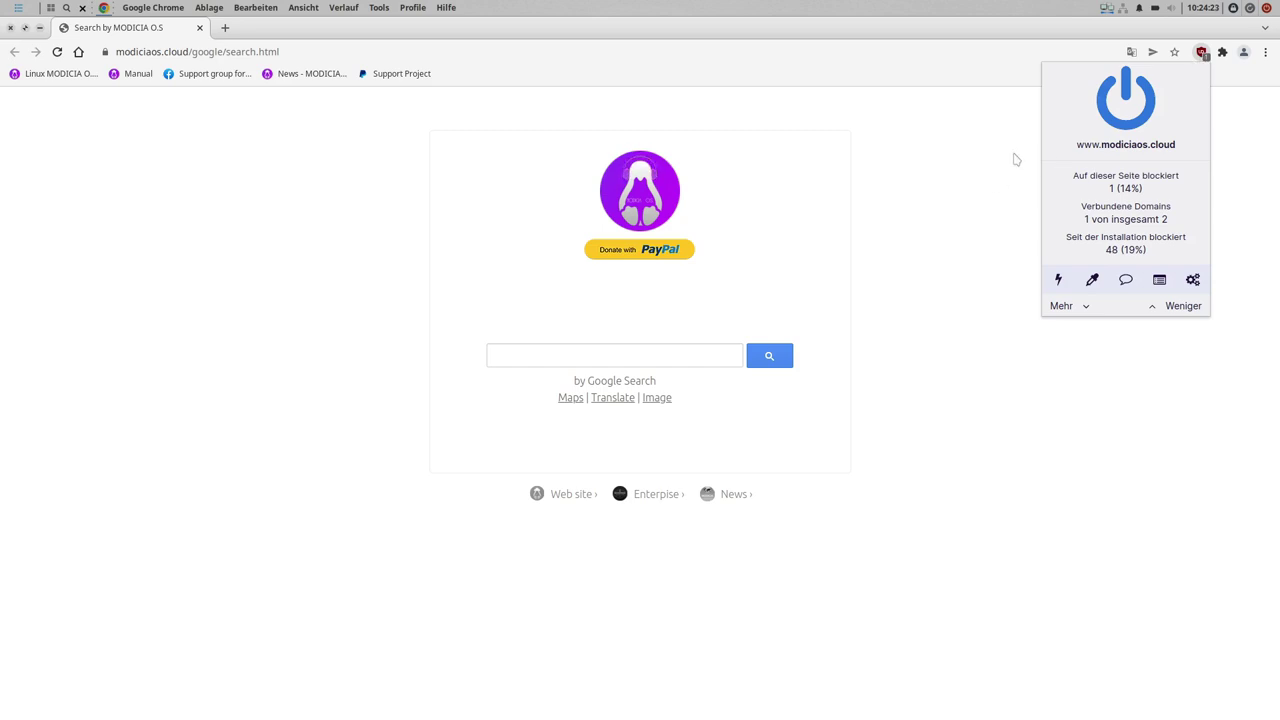
{"action": "left_click", "coordinate": [344, 236]}
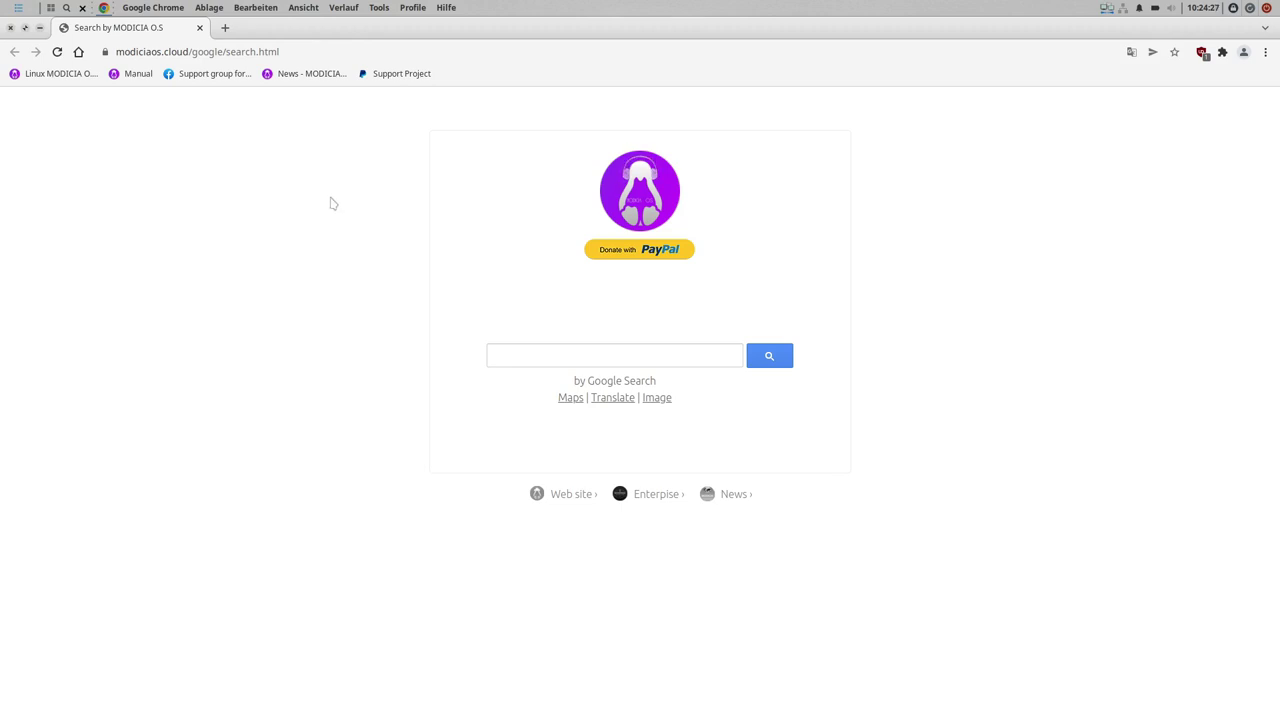
{"action": "left_click", "coordinate": [47, 77]}
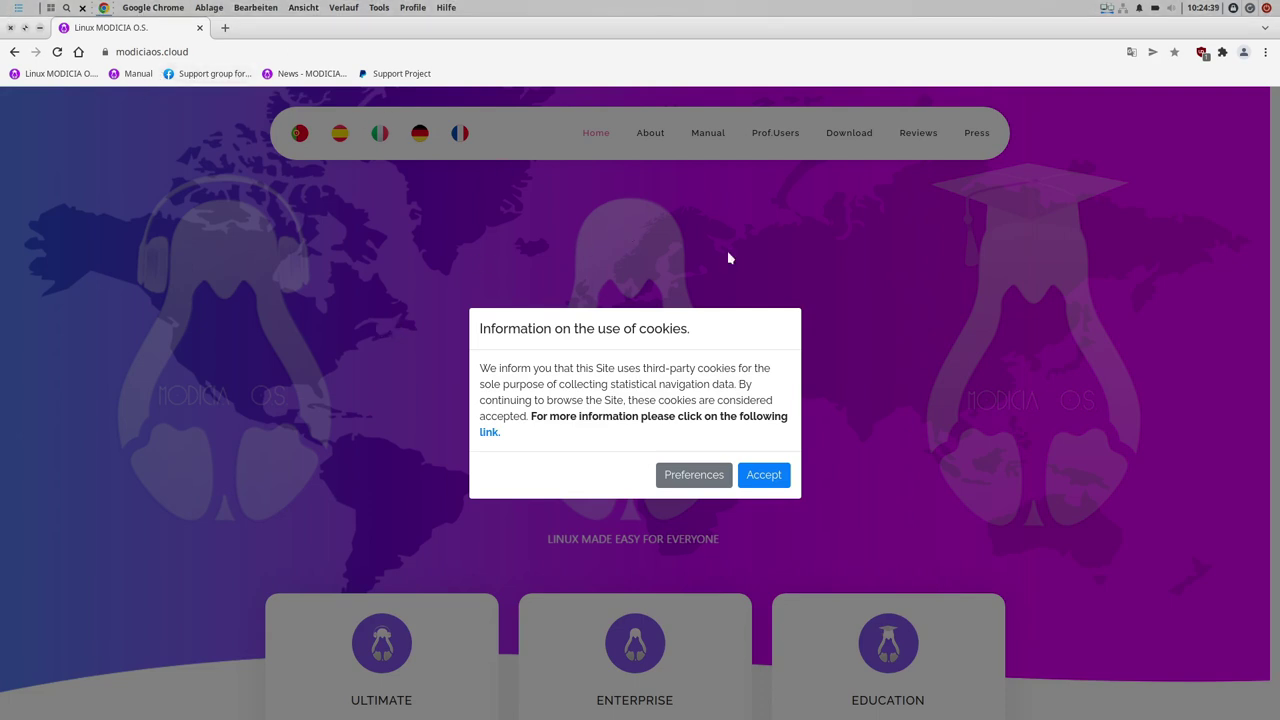
- Open the site's Manual section and accept the MODICIA site's cookies
{"action": "left_click", "coordinate": [138, 80]}
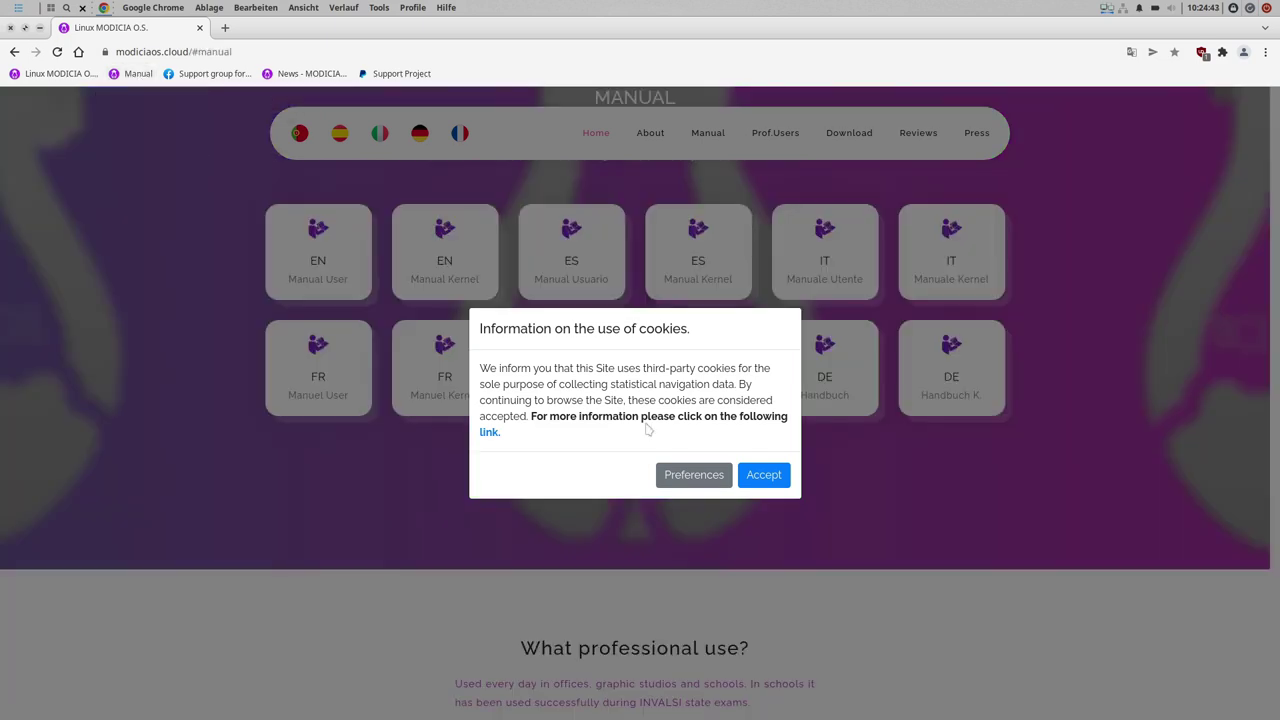
{"action": "left_click", "coordinate": [702, 483]}
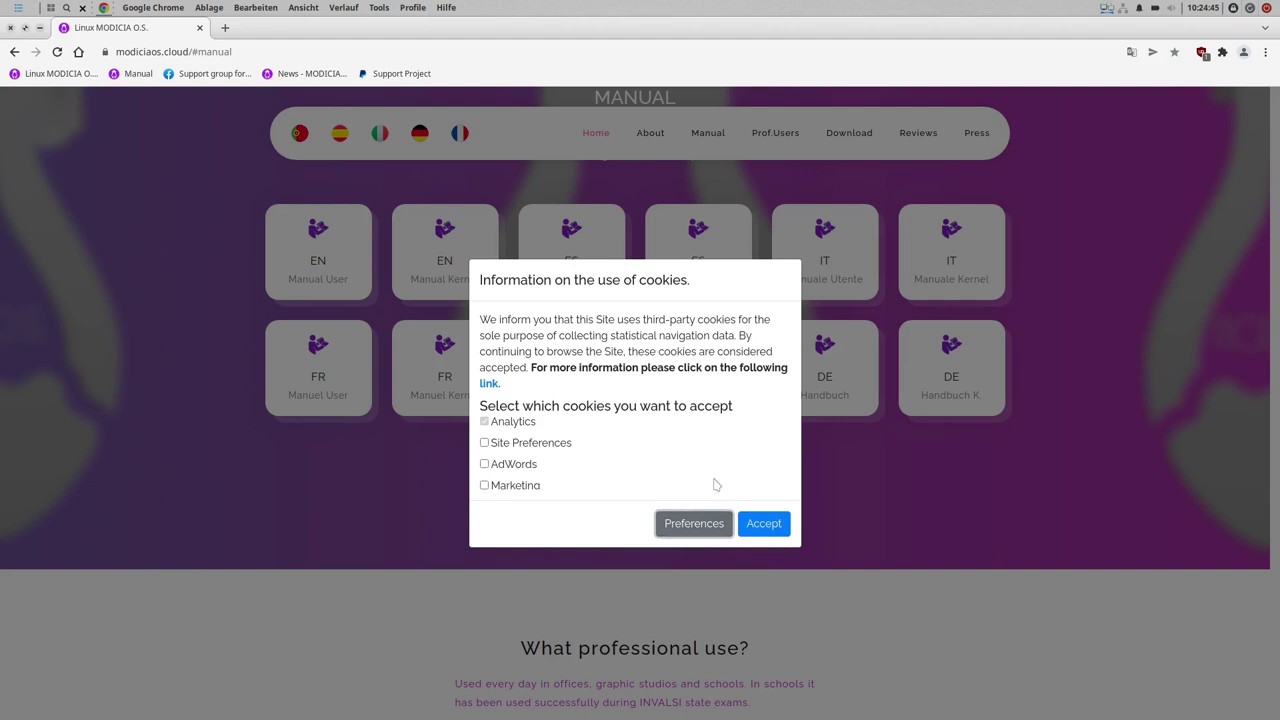
{"action": "left_click", "coordinate": [766, 528]}
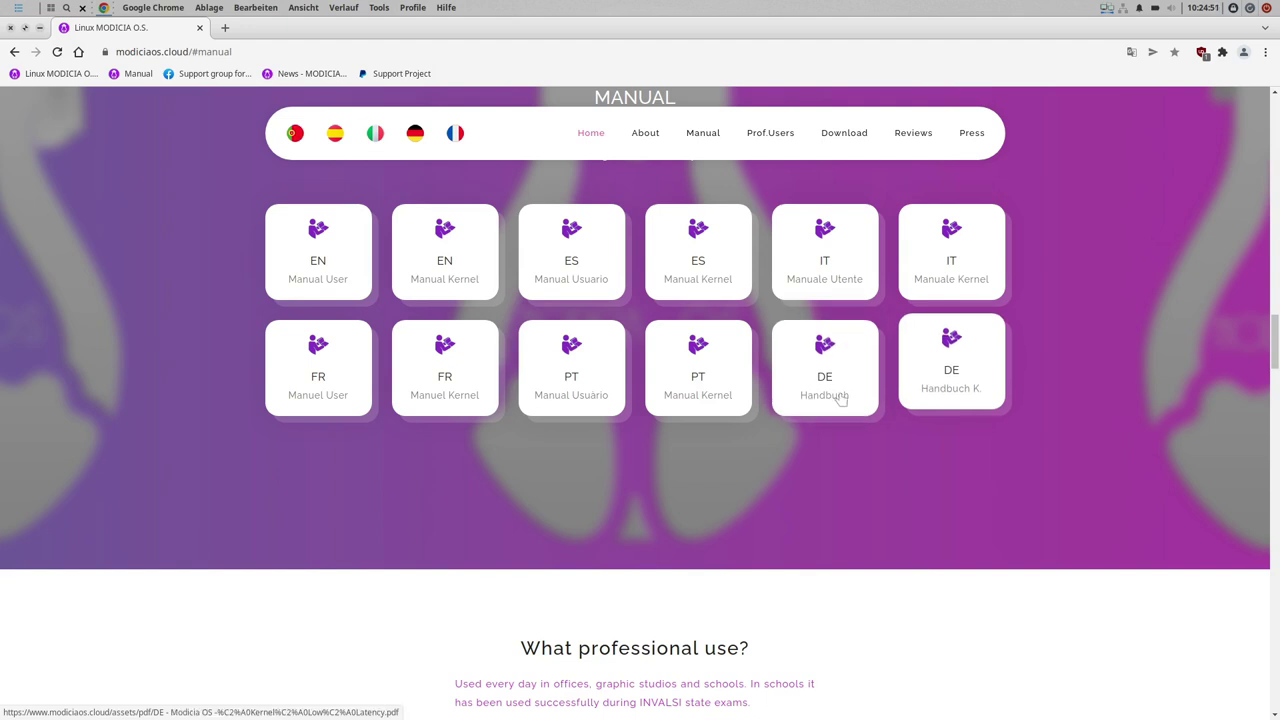
- Open the MODICIA support group on Facebook, allow only essential cookies, and scroll through it
{"action": "left_click", "coordinate": [194, 76]}
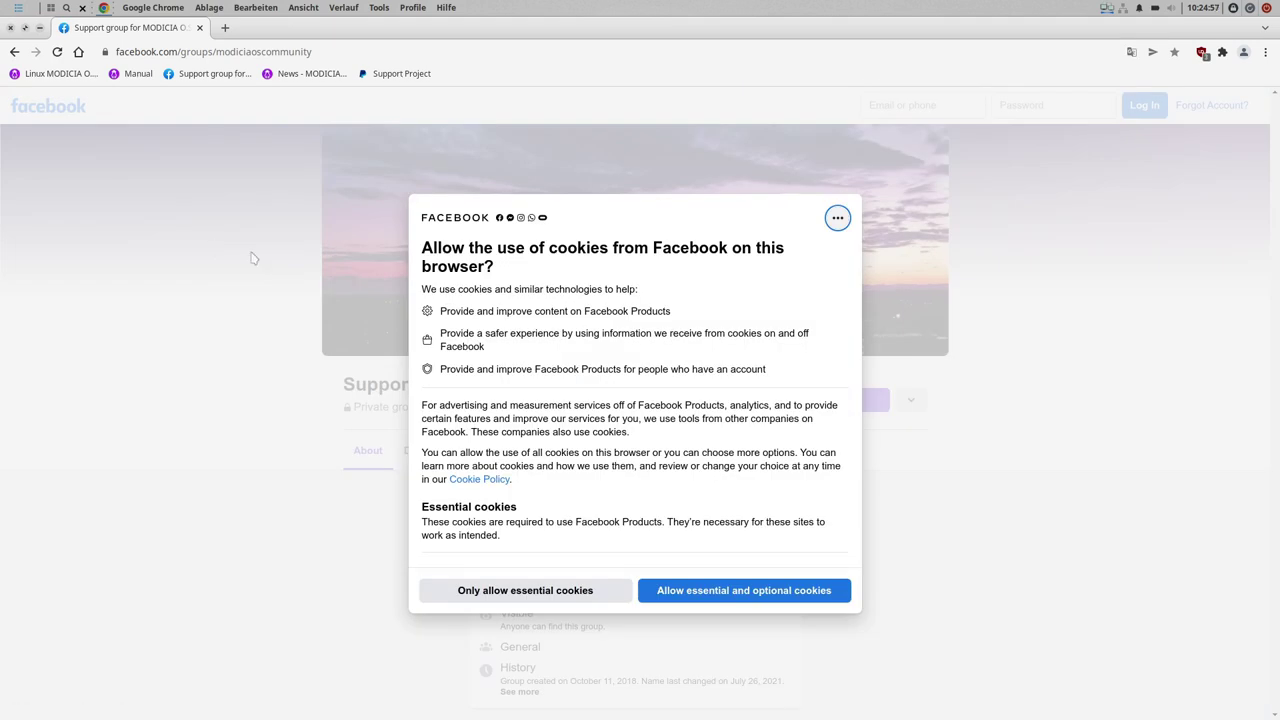
{"action": "left_click", "coordinate": [515, 591]}
{"action": "scroll", "coordinate": [789, 414], "scroll_direction": "down", "scroll_amount": 3}
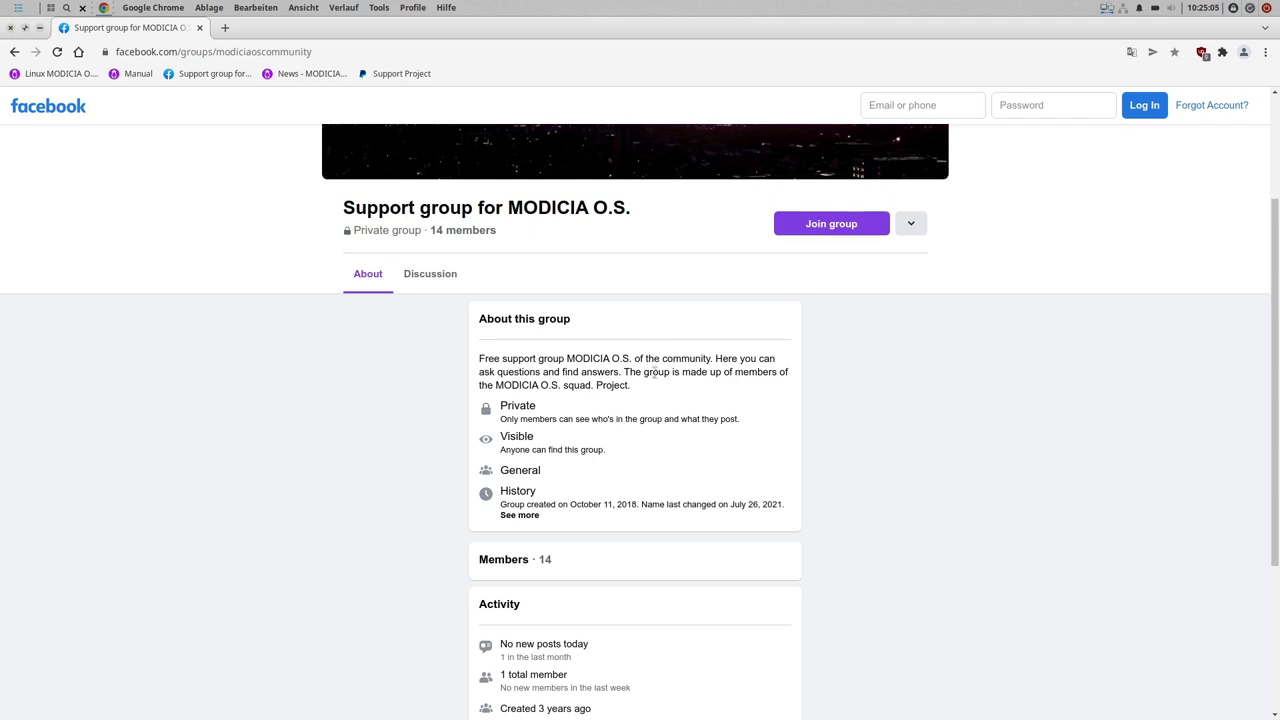
{"action": "scroll", "coordinate": [656, 372], "scroll_direction": "down", "scroll_amount": 2}
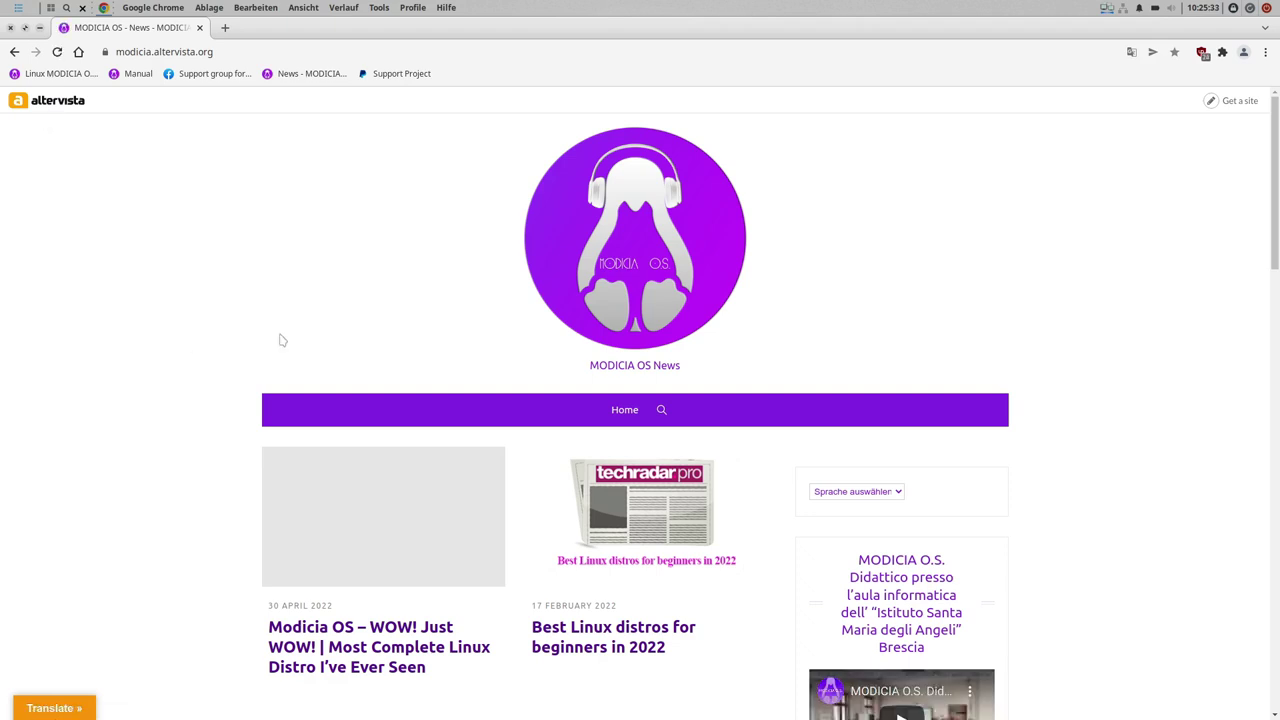
{"action": "scroll", "coordinate": [337, 241], "scroll_direction": "down", "scroll_amount": 2}
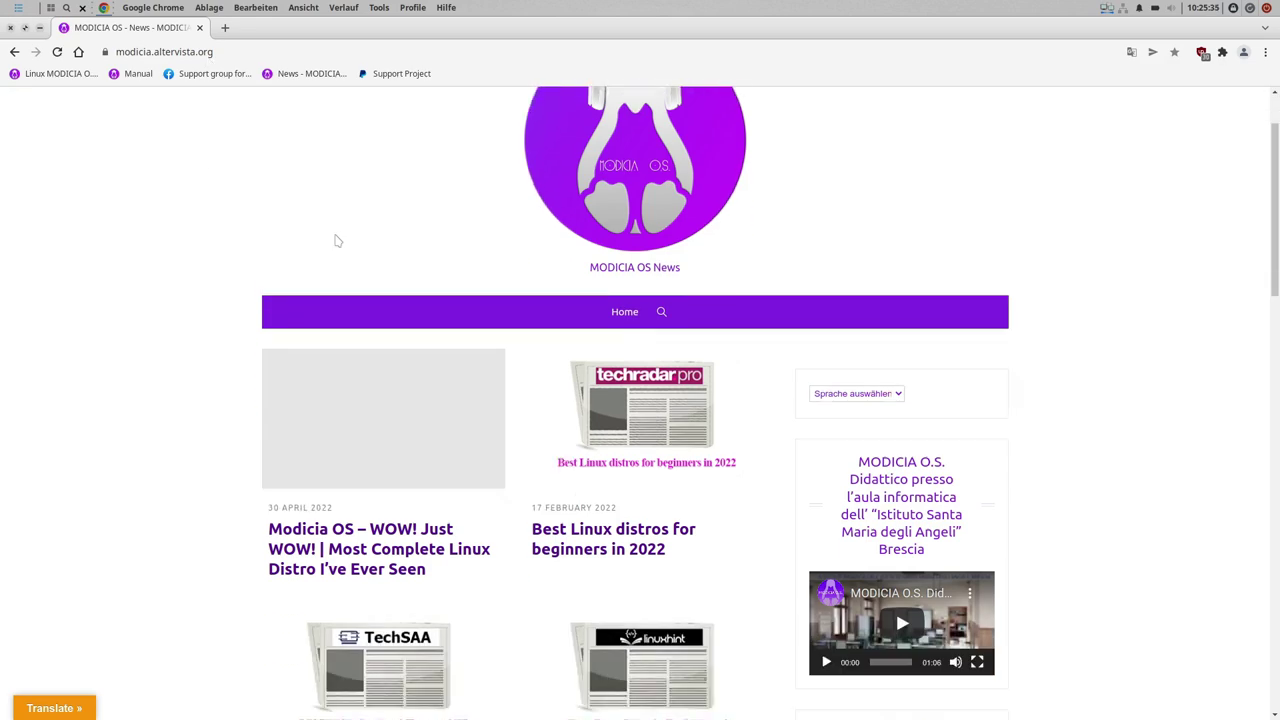
{"action": "scroll", "coordinate": [337, 241], "scroll_direction": "down", "scroll_amount": 10}
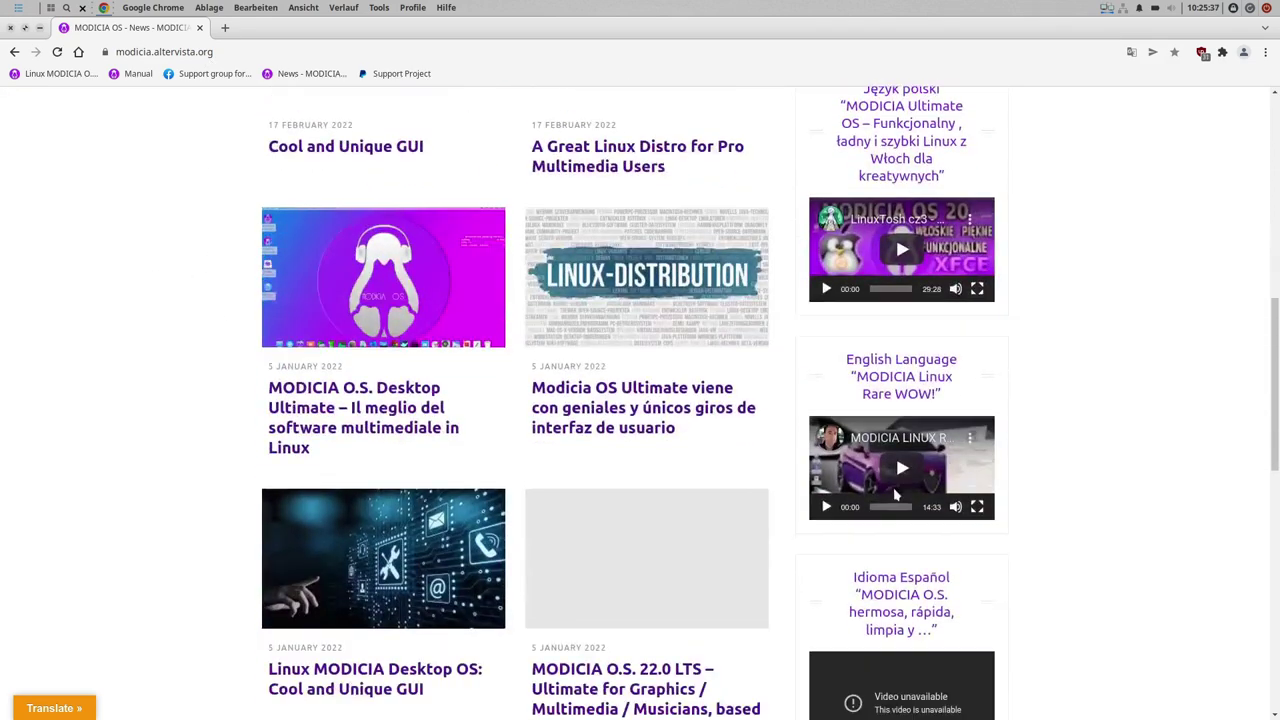
{"action": "scroll", "coordinate": [897, 494], "scroll_direction": "down", "scroll_amount": 5}
{"action": "scroll", "coordinate": [1146, 562], "scroll_direction": "up", "scroll_amount": 4}
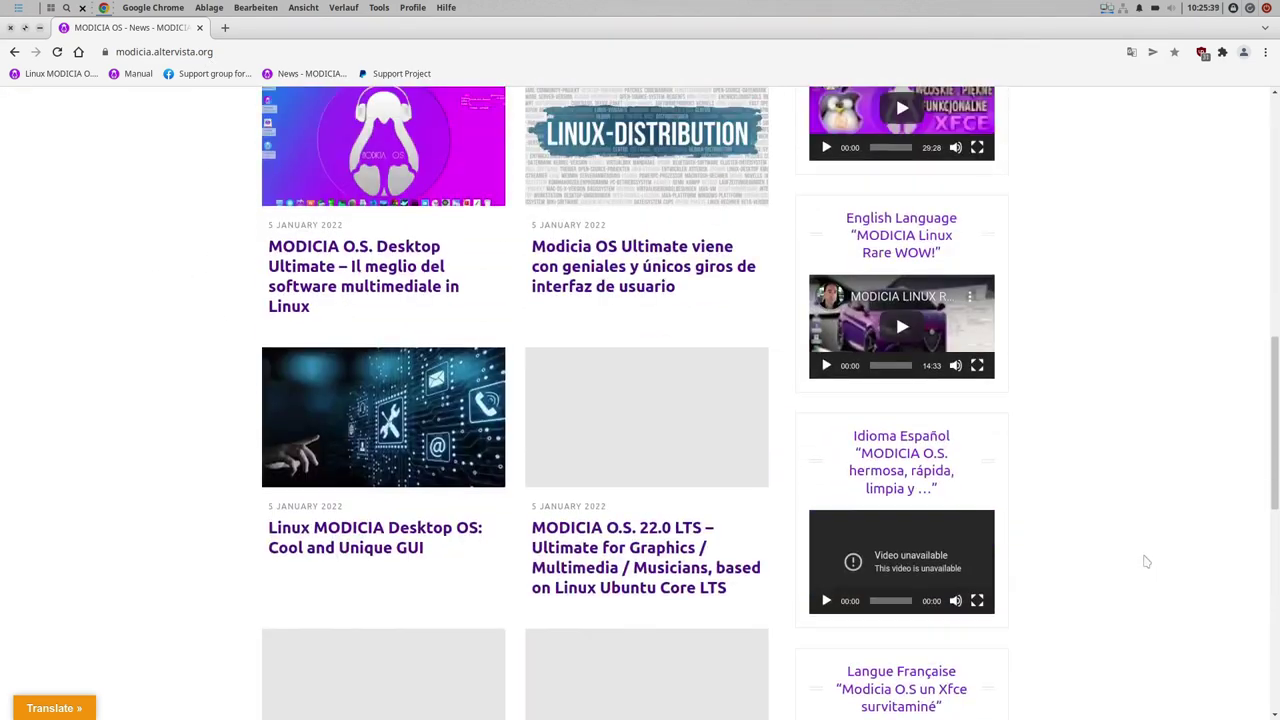
{"action": "scroll", "coordinate": [1146, 562], "scroll_direction": "up", "scroll_amount": 15}
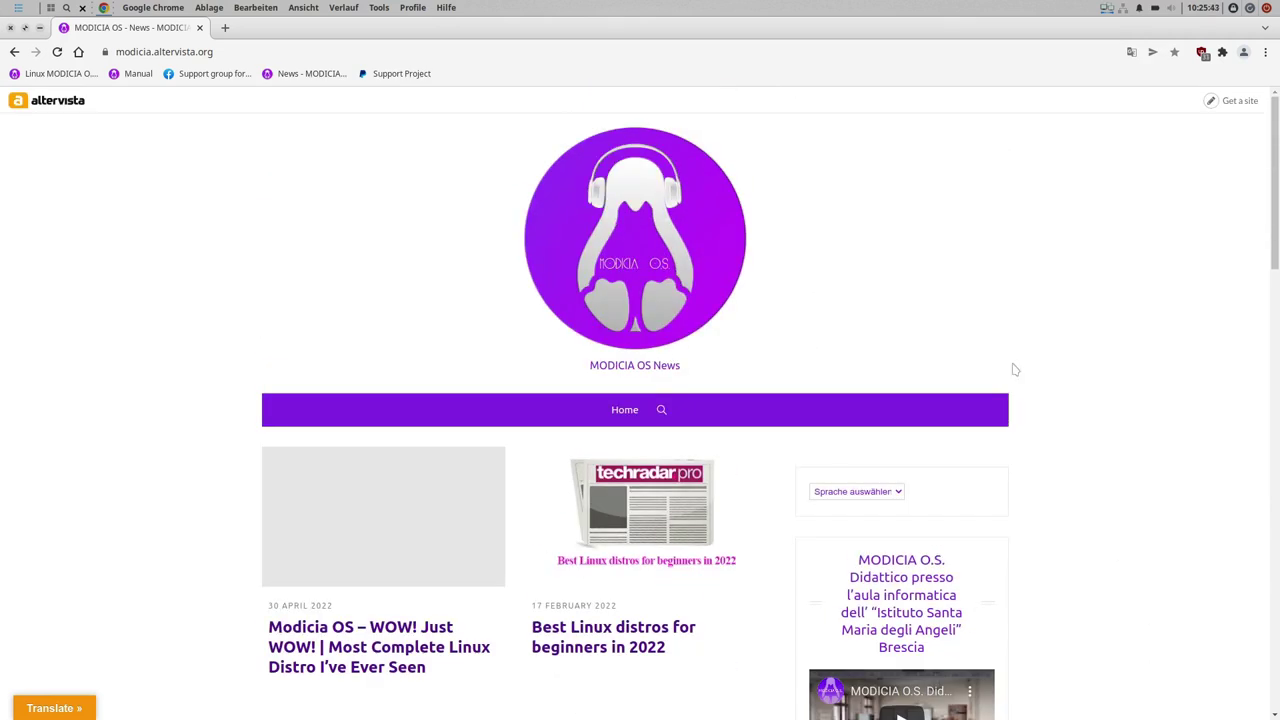
{"action": "scroll", "coordinate": [1134, 364], "scroll_direction": "down", "scroll_amount": 2}
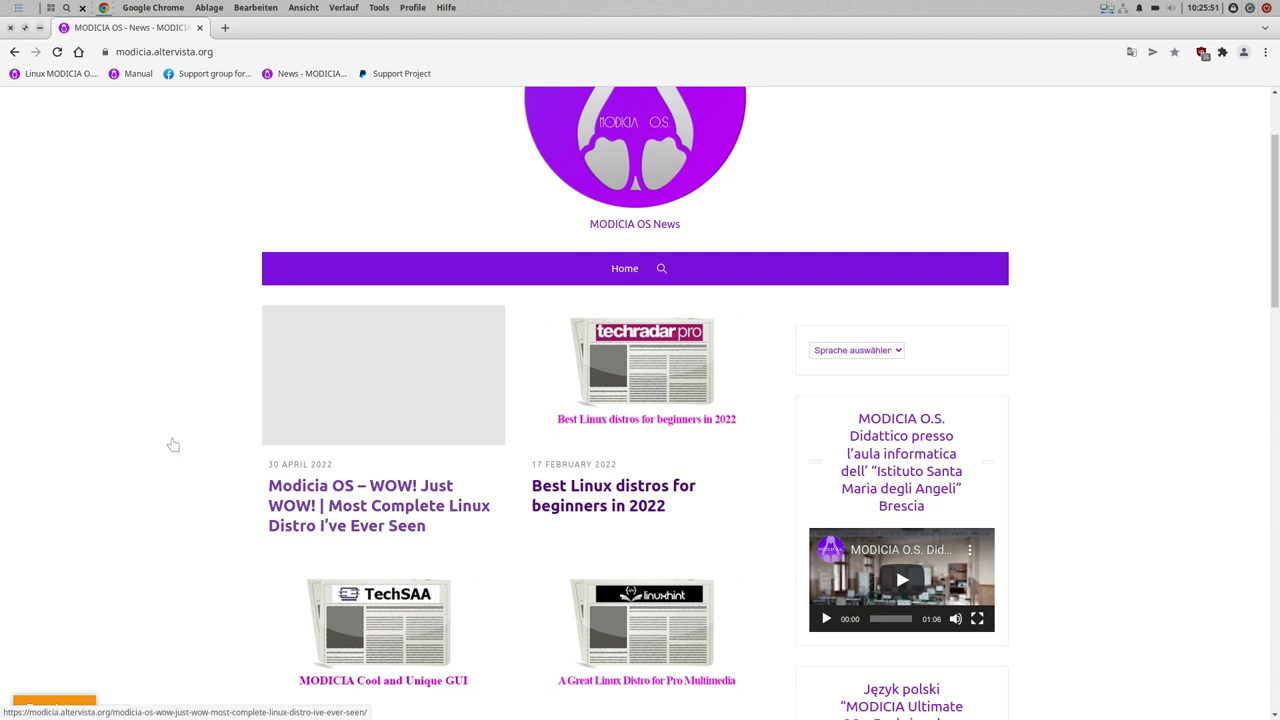
{"action": "scroll", "coordinate": [197, 437], "scroll_direction": "down", "scroll_amount": 2}
{"action": "scroll", "coordinate": [549, 234], "scroll_direction": "down", "scroll_amount": 5}
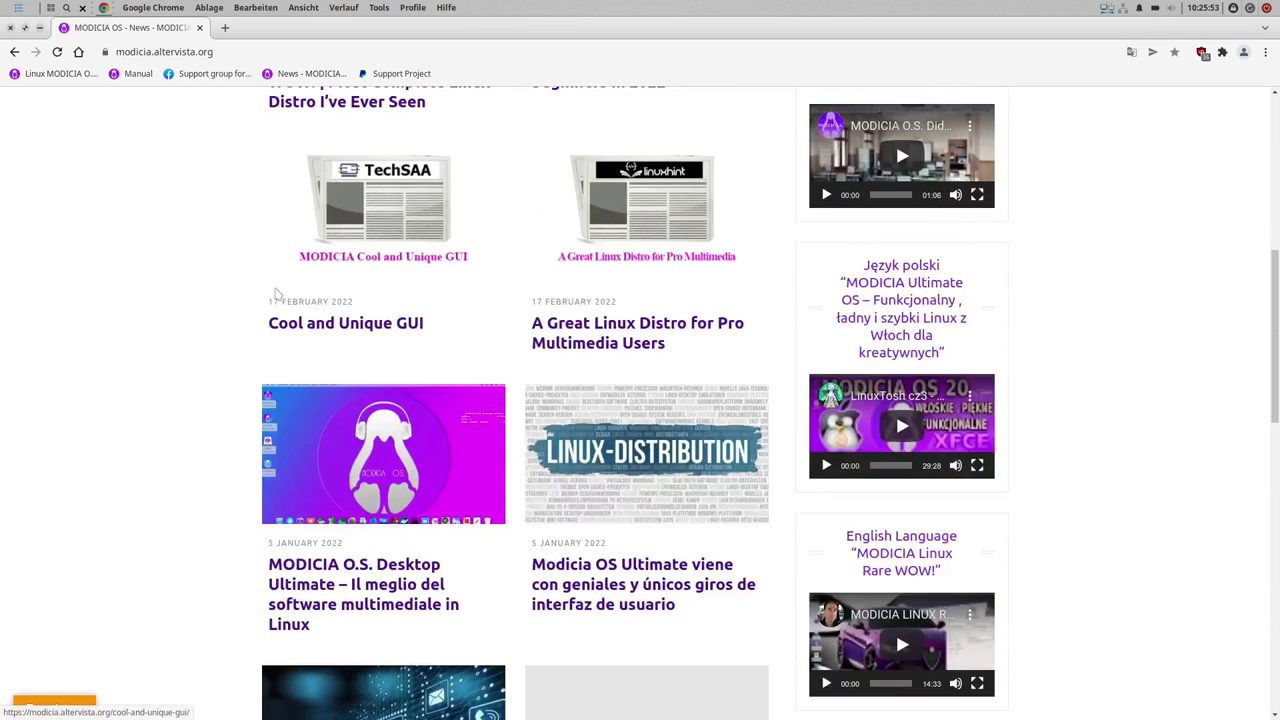
{"action": "scroll", "coordinate": [277, 289], "scroll_direction": "up", "scroll_amount": 3}
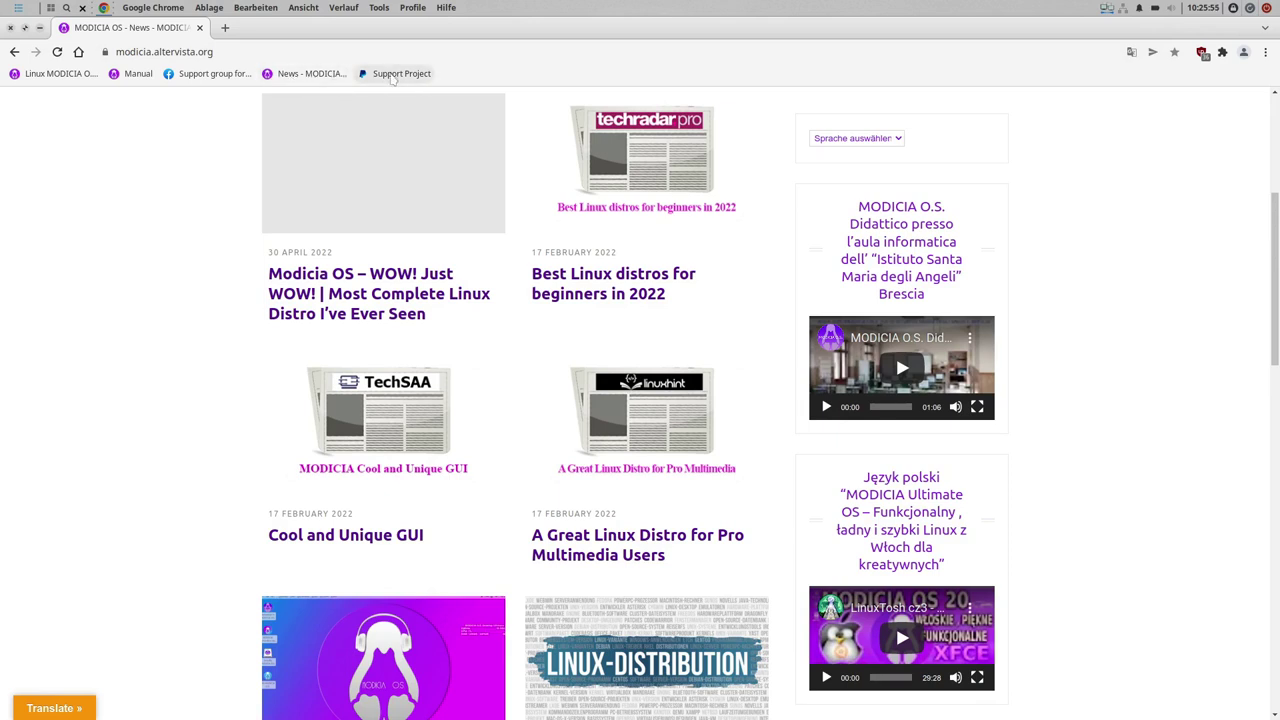
- Open the project's PayPal donation page, scroll it, and close Chrome
{"action": "left_click", "coordinate": [386, 76]}
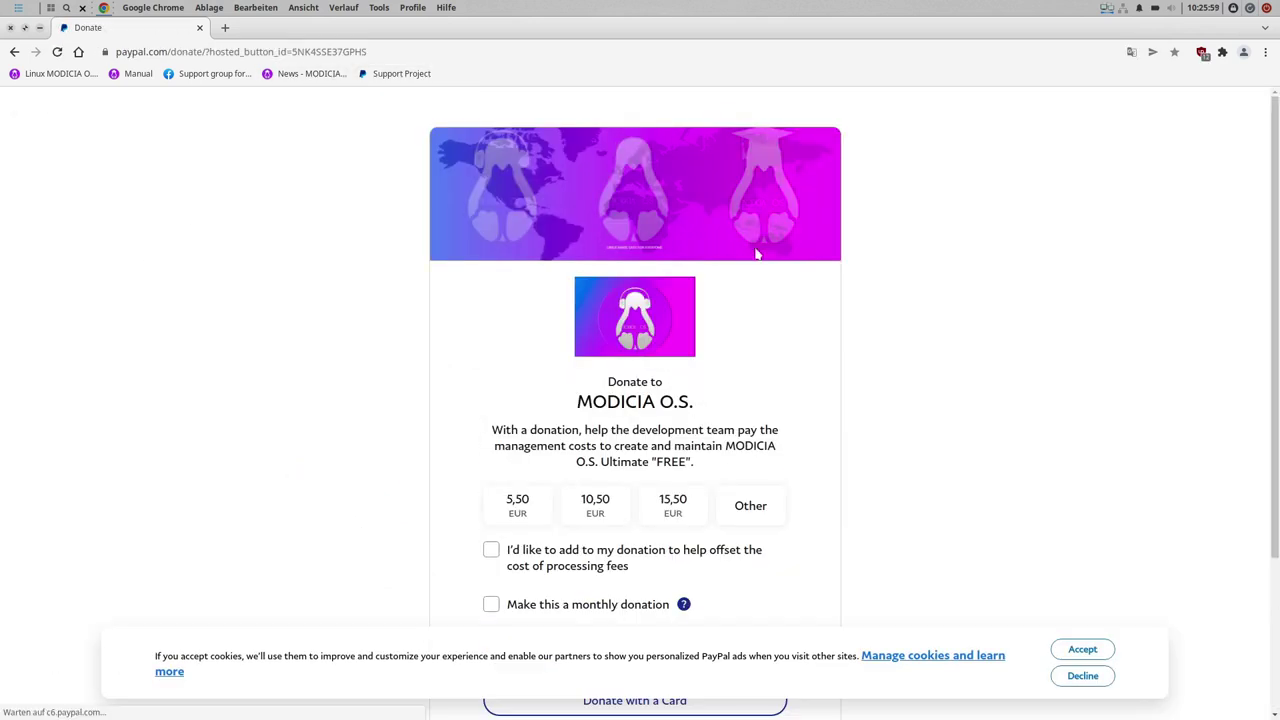
{"action": "scroll", "coordinate": [757, 254], "scroll_direction": "down", "scroll_amount": 1}
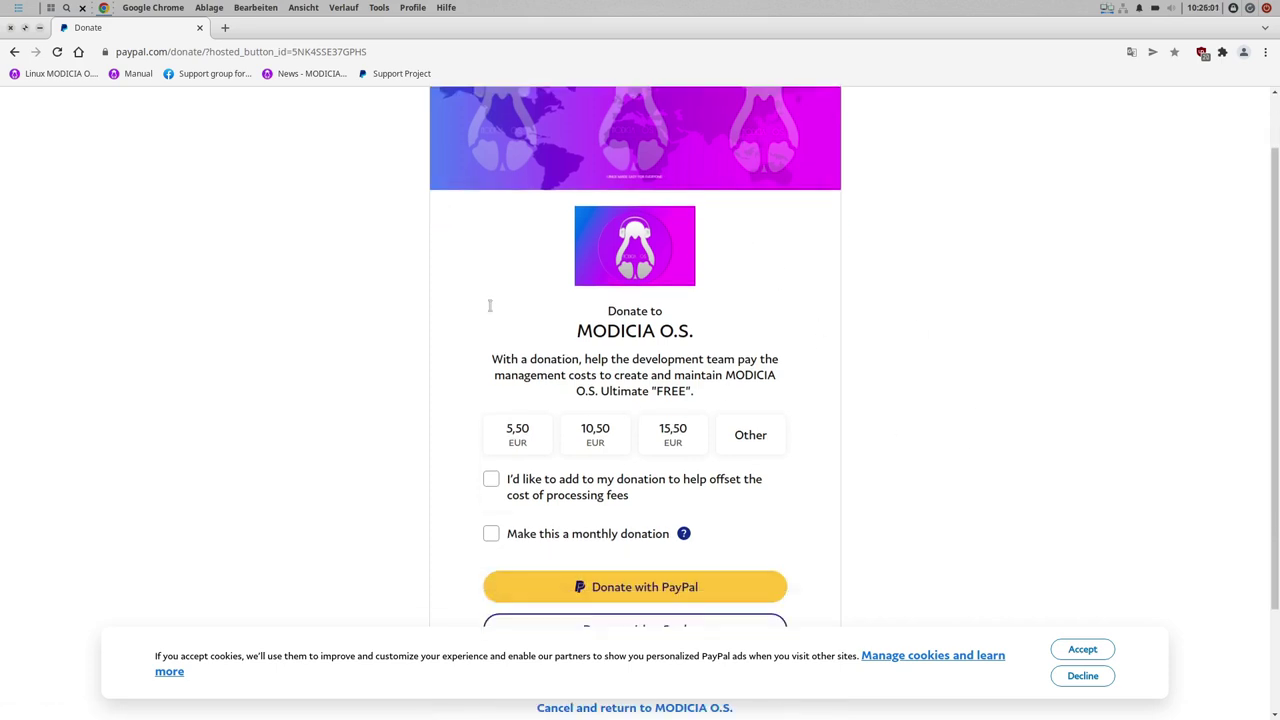
{"action": "left_click", "coordinate": [199, 28]}
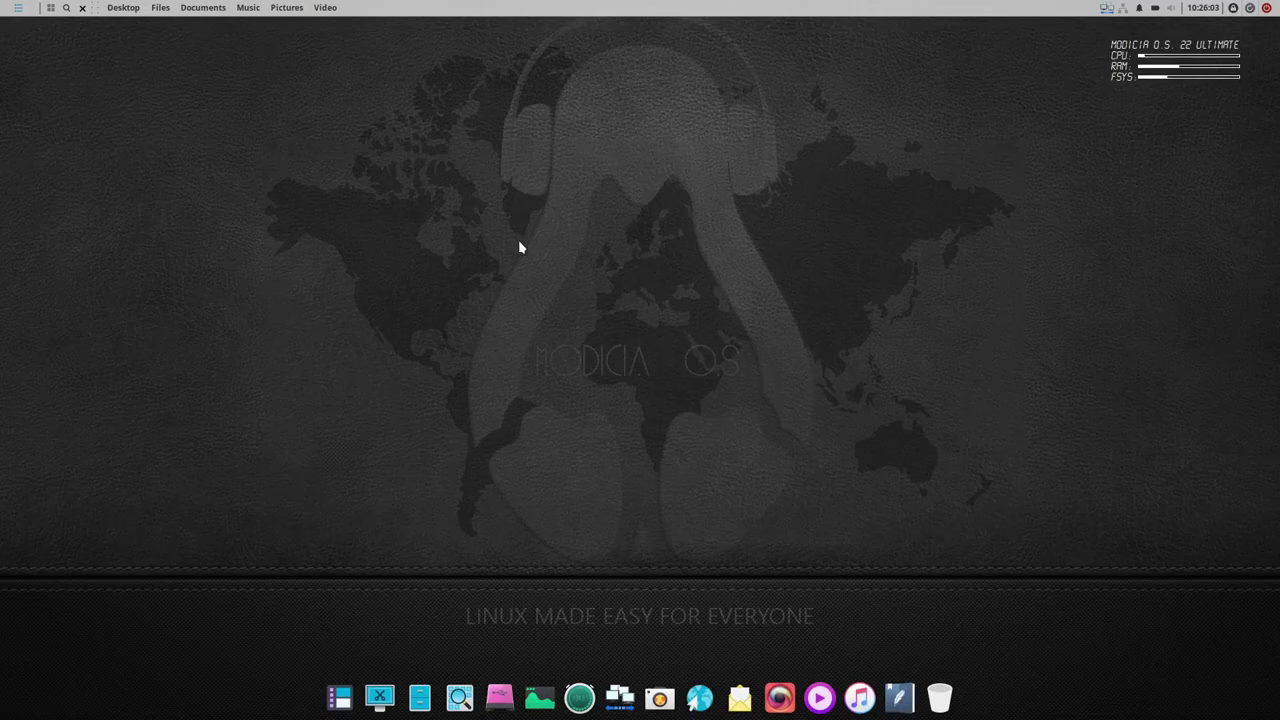
{"action": "left_click", "coordinate": [741, 700]}
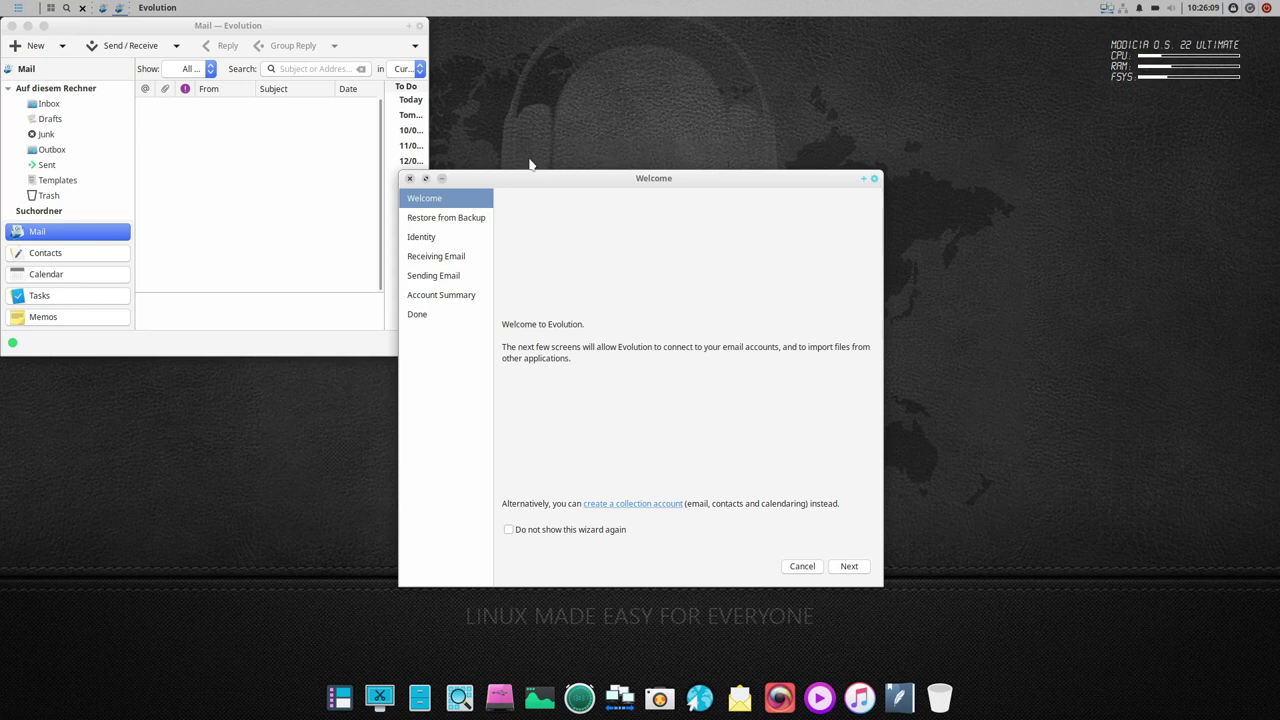
{"action": "left_click", "coordinate": [411, 180]}
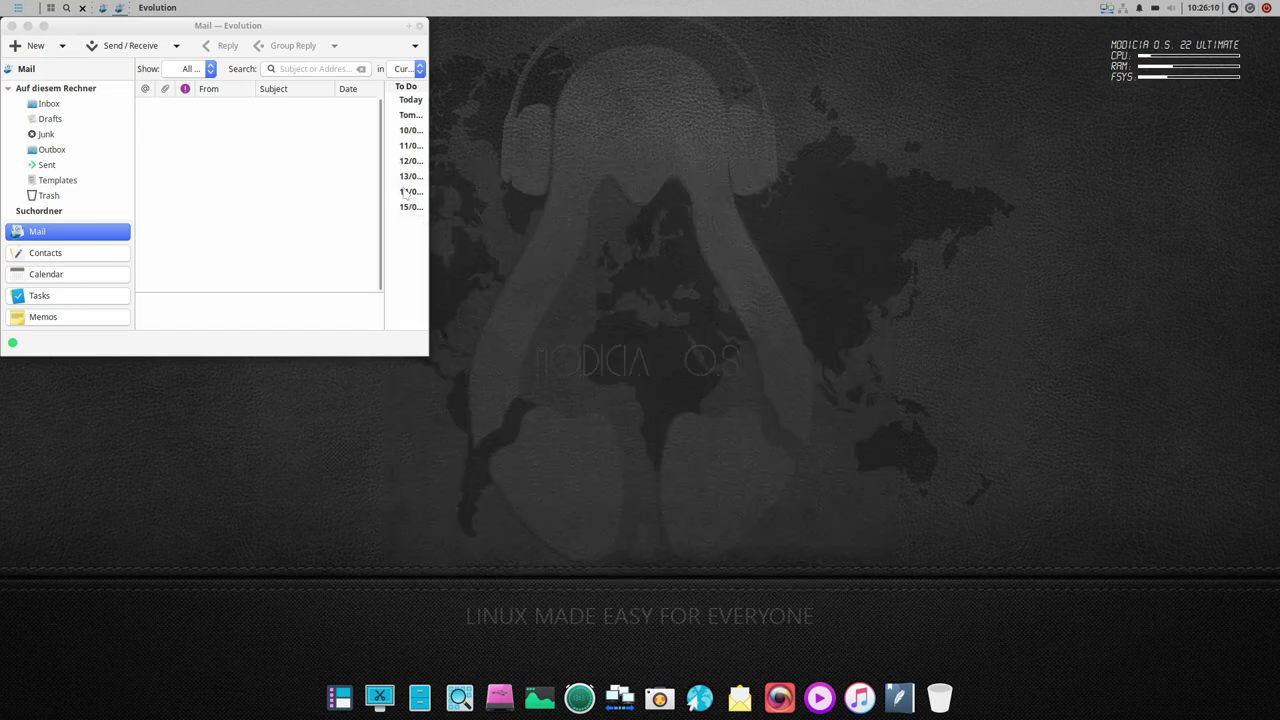
{"action": "left_click", "coordinate": [10, 25]}
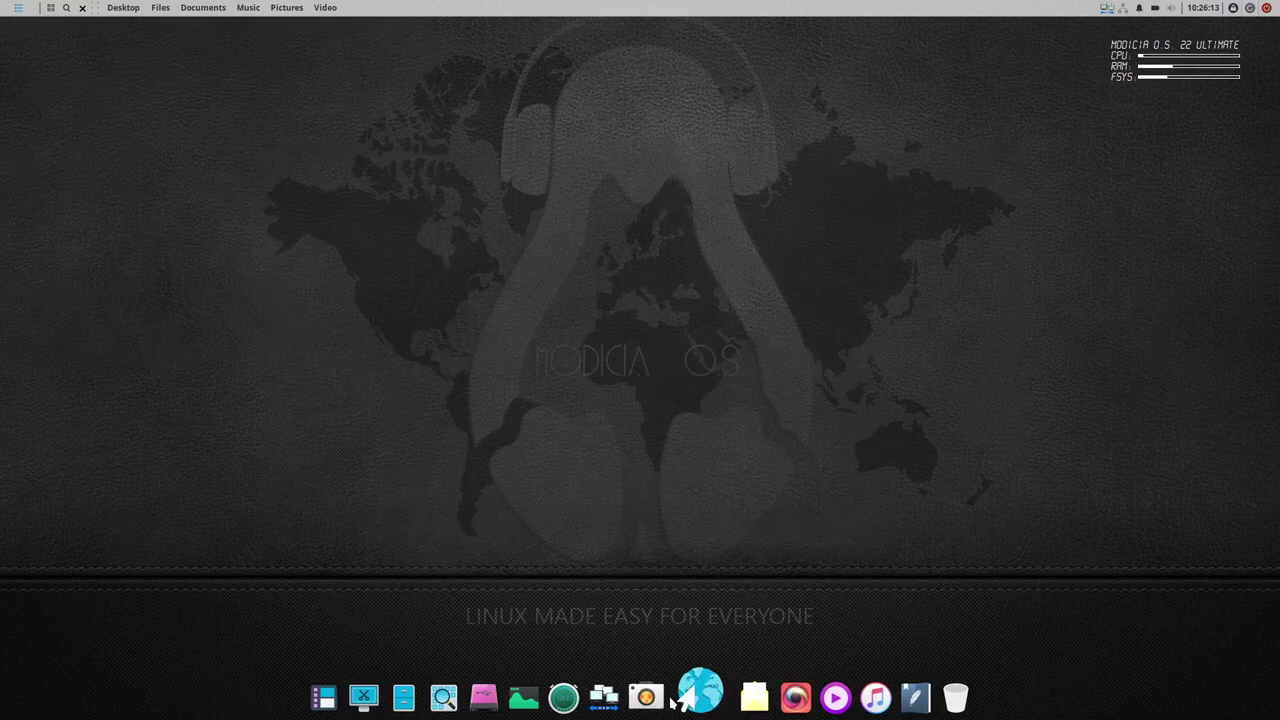
{"action": "left_click", "coordinate": [782, 695]}
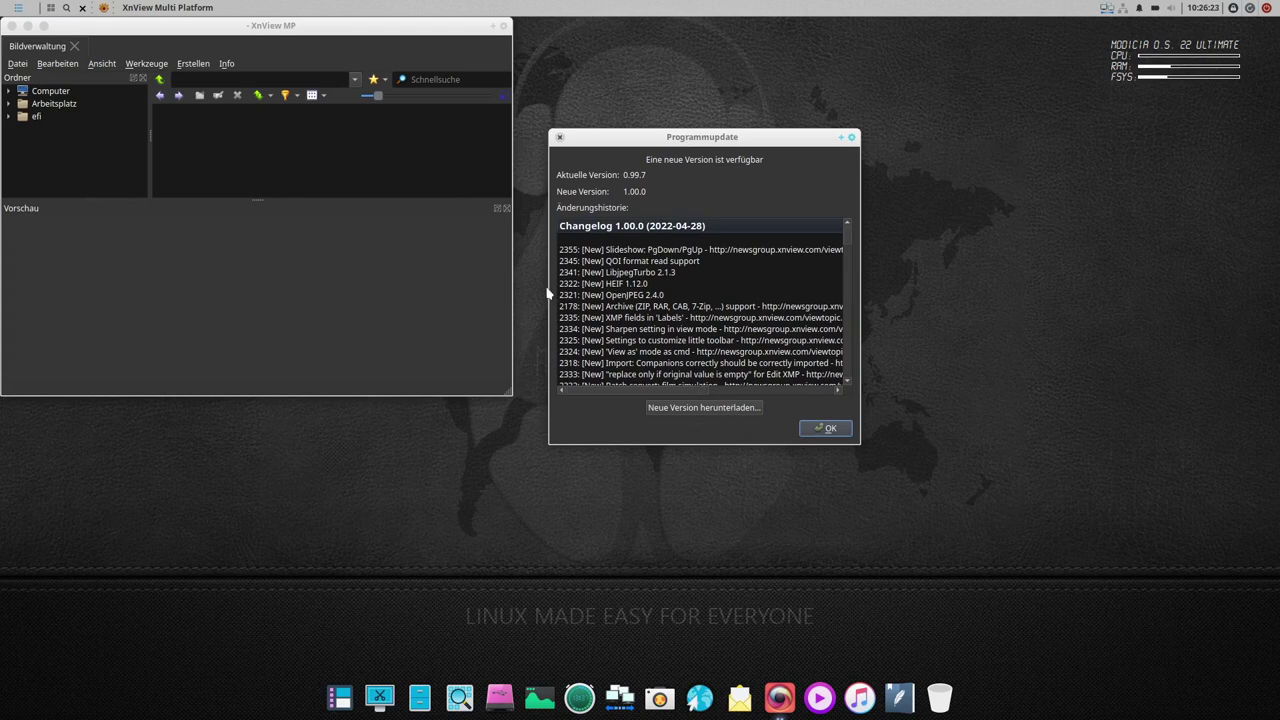
{"action": "left_click", "coordinate": [825, 429]}
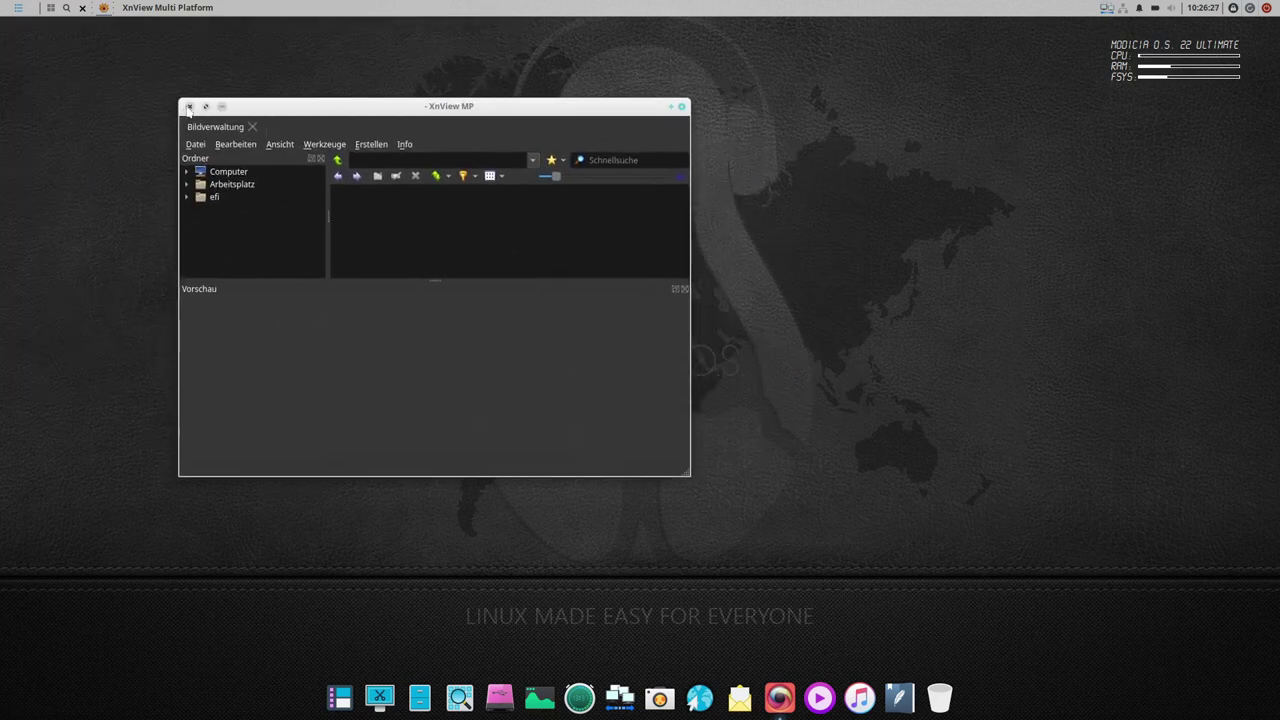
{"action": "left_click", "coordinate": [188, 107]}
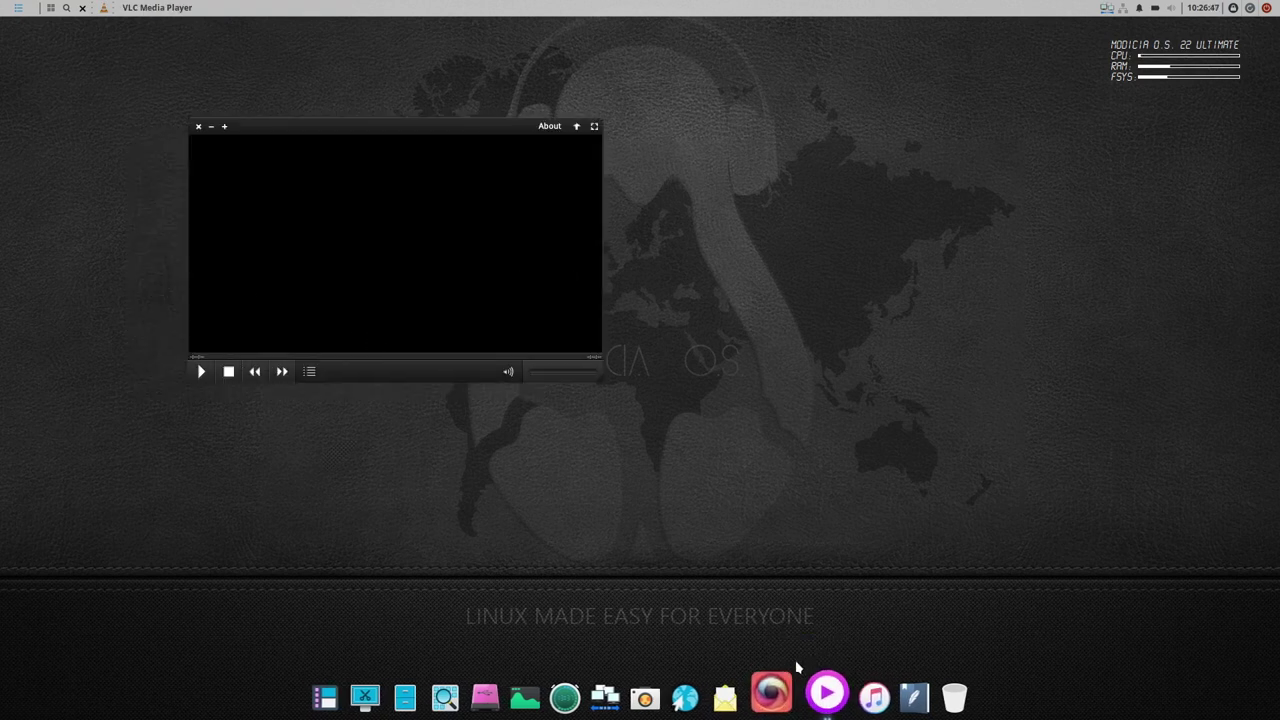
- Centre and enlarge the VLC window, toggle its playlist panel, then close VLC
{"action": "left_click_drag", "start_coordinate": [300, 133], "coordinate": [439, 191]}
{"action": "left_click_drag", "start_coordinate": [740, 442], "coordinate": [848, 520]}
{"action": "left_click", "coordinate": [448, 512]}
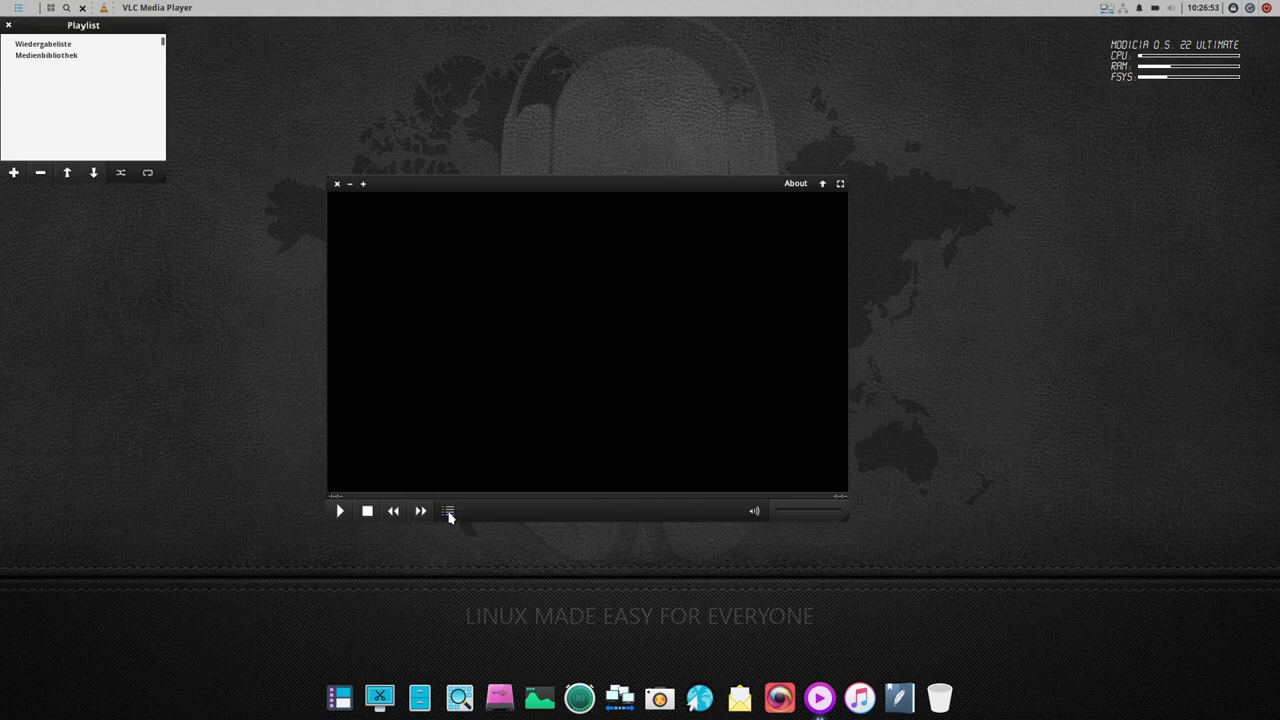
{"action": "left_click", "coordinate": [8, 25]}
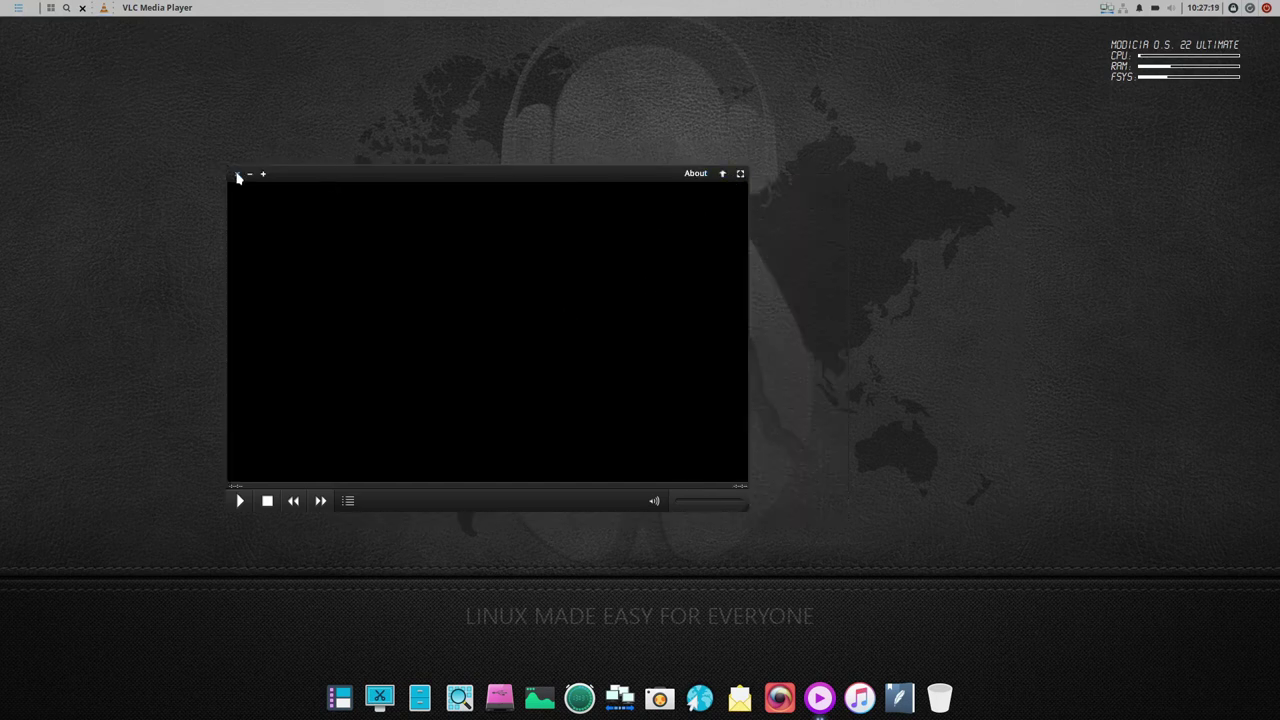
{"action": "left_click", "coordinate": [238, 175]}
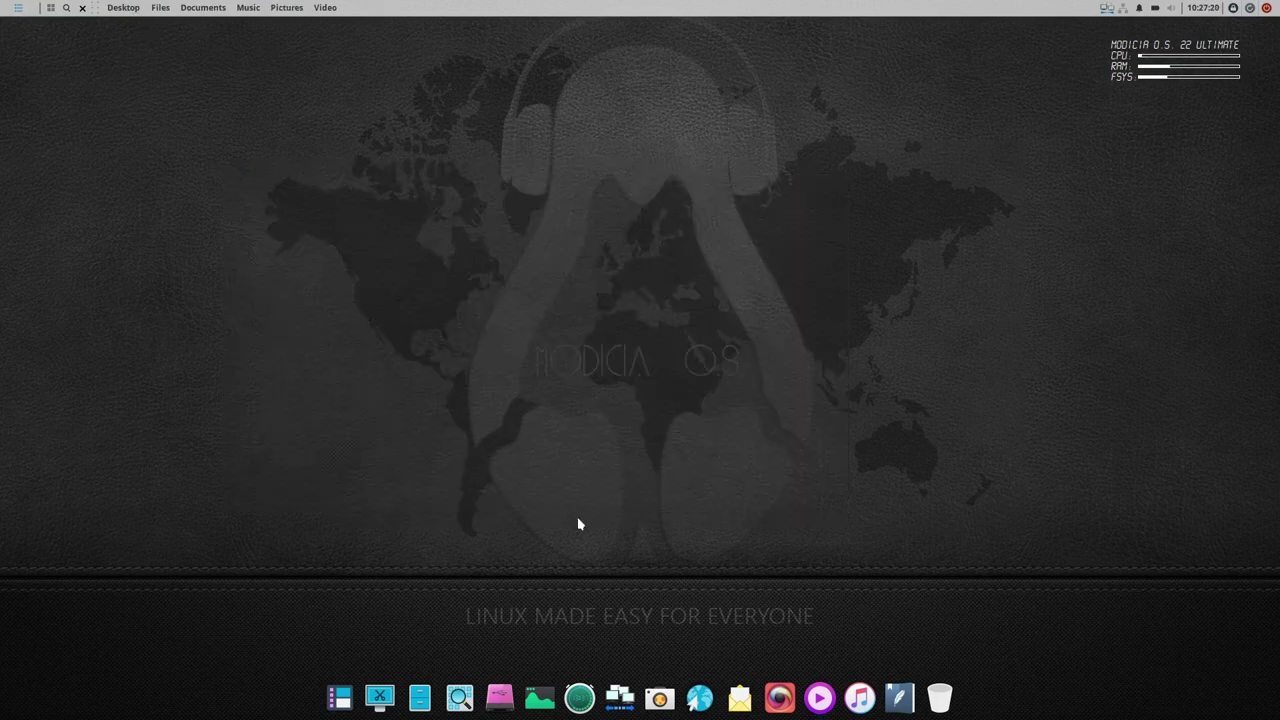
- Launch Audacious from the dock, centre its window, then close it
{"action": "left_click", "coordinate": [860, 697]}
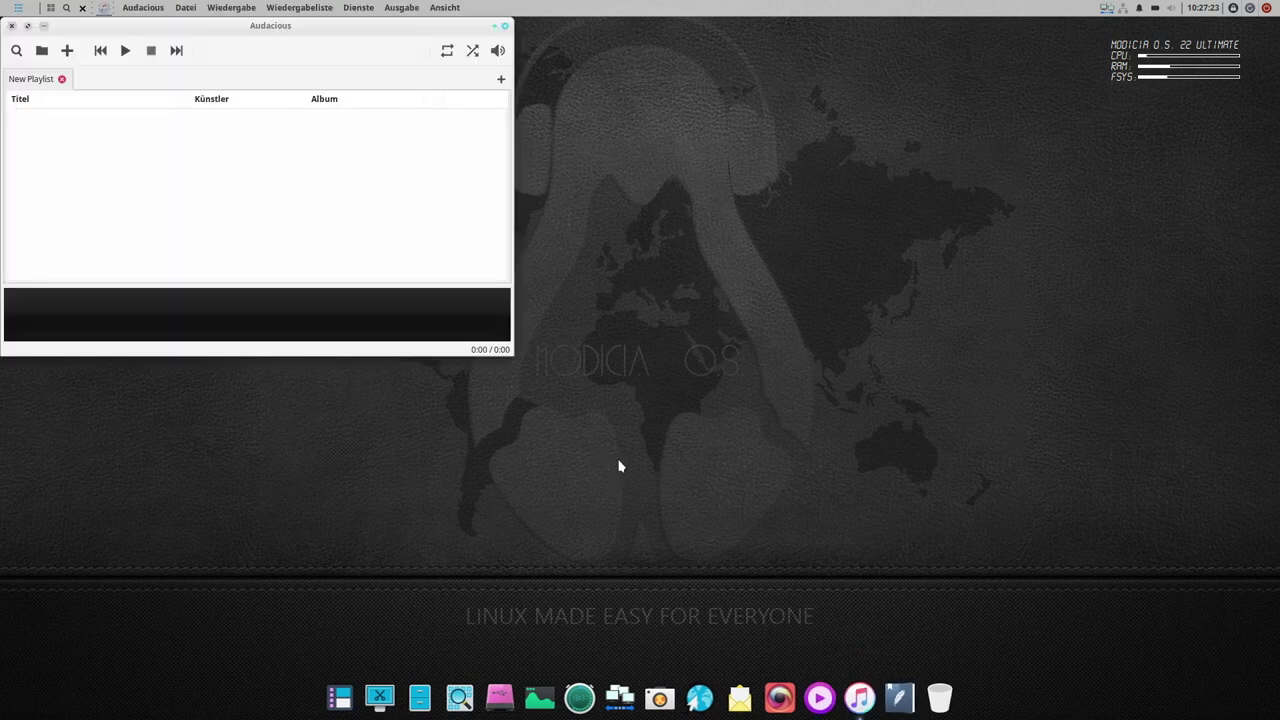
{"action": "left_click_drag", "start_coordinate": [228, 25], "coordinate": [472, 114]}
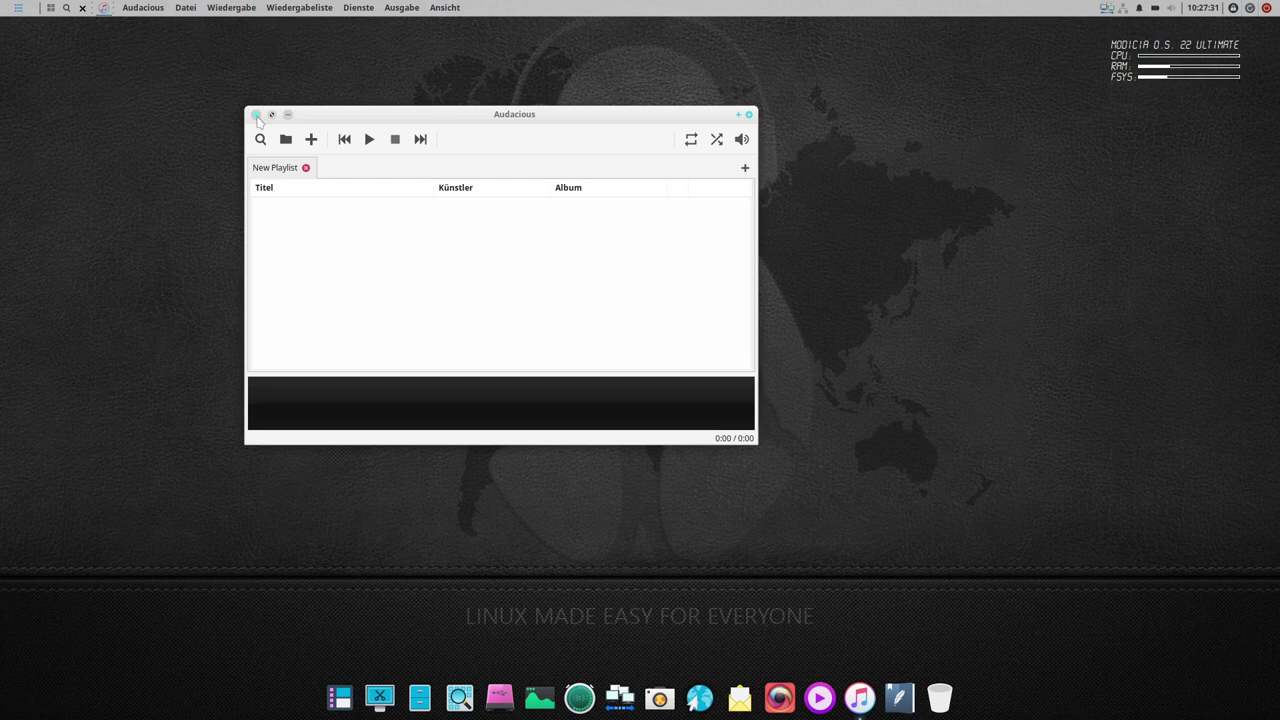
{"action": "left_click", "coordinate": [256, 115]}
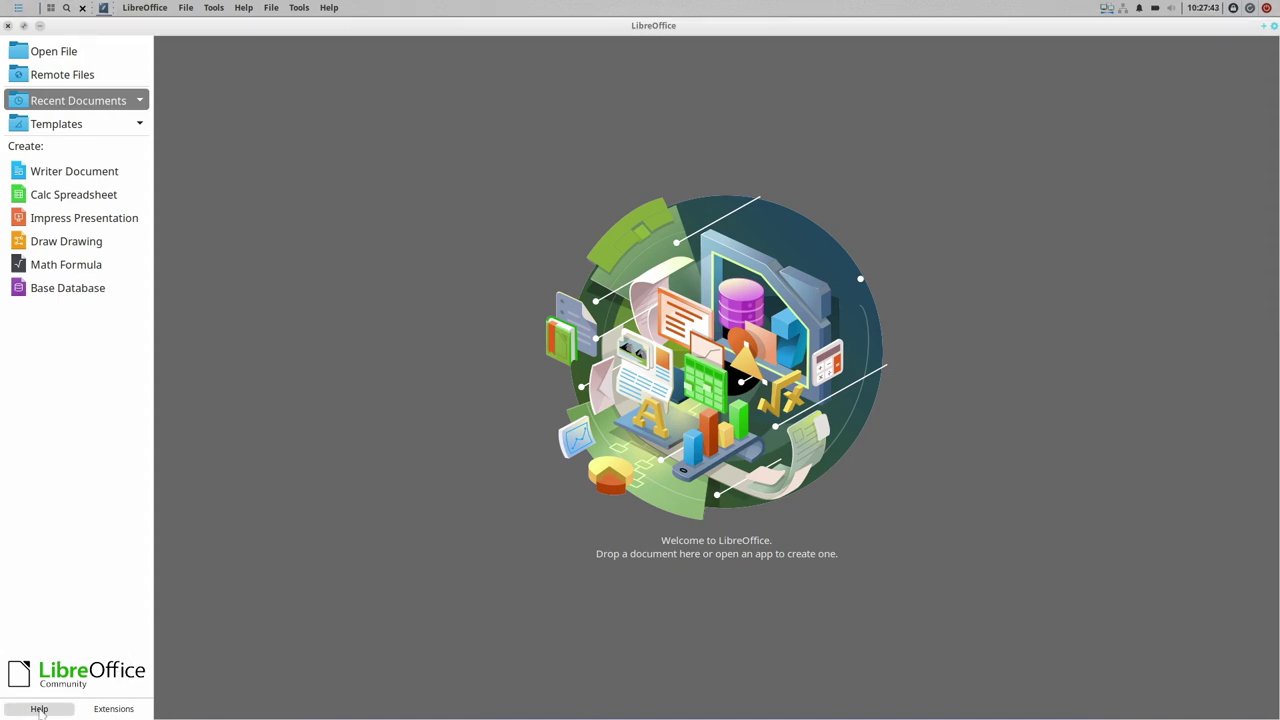
- View LibreOffice's help page and About box (version 7.3.2.2), then close the Start Center
{"action": "left_click", "coordinate": [39, 710]}
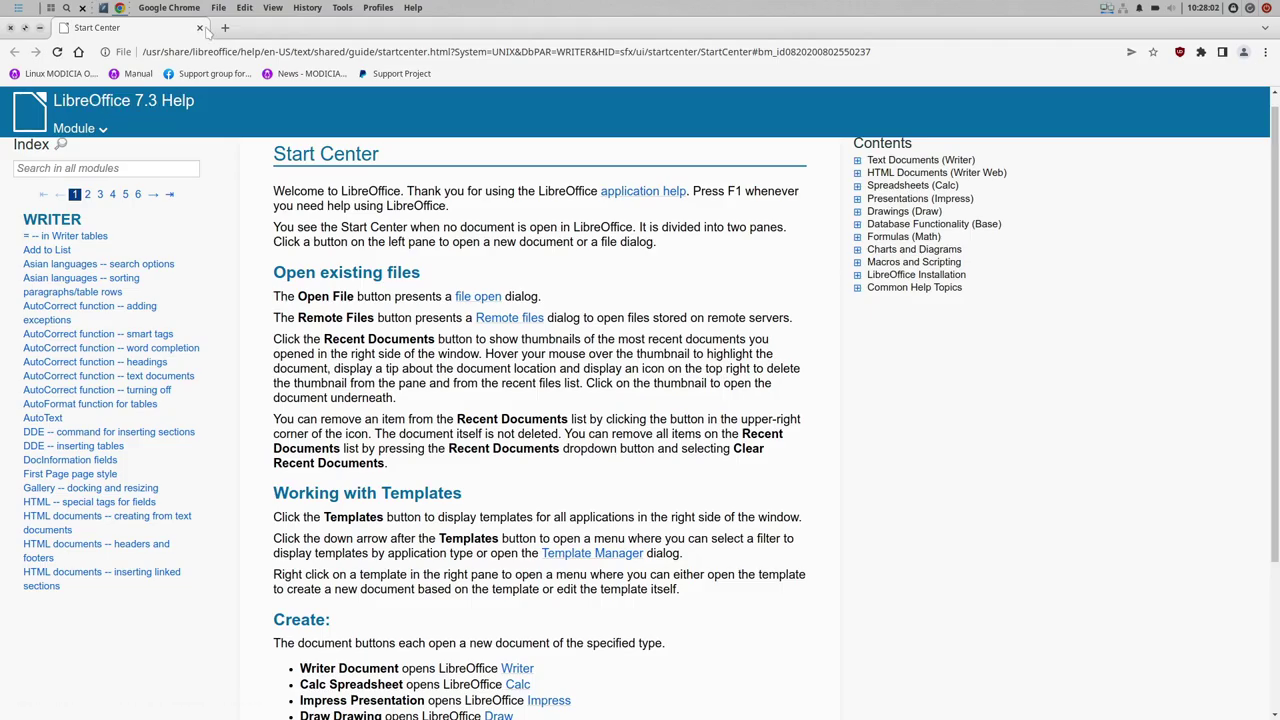
{"action": "left_click", "coordinate": [200, 28]}
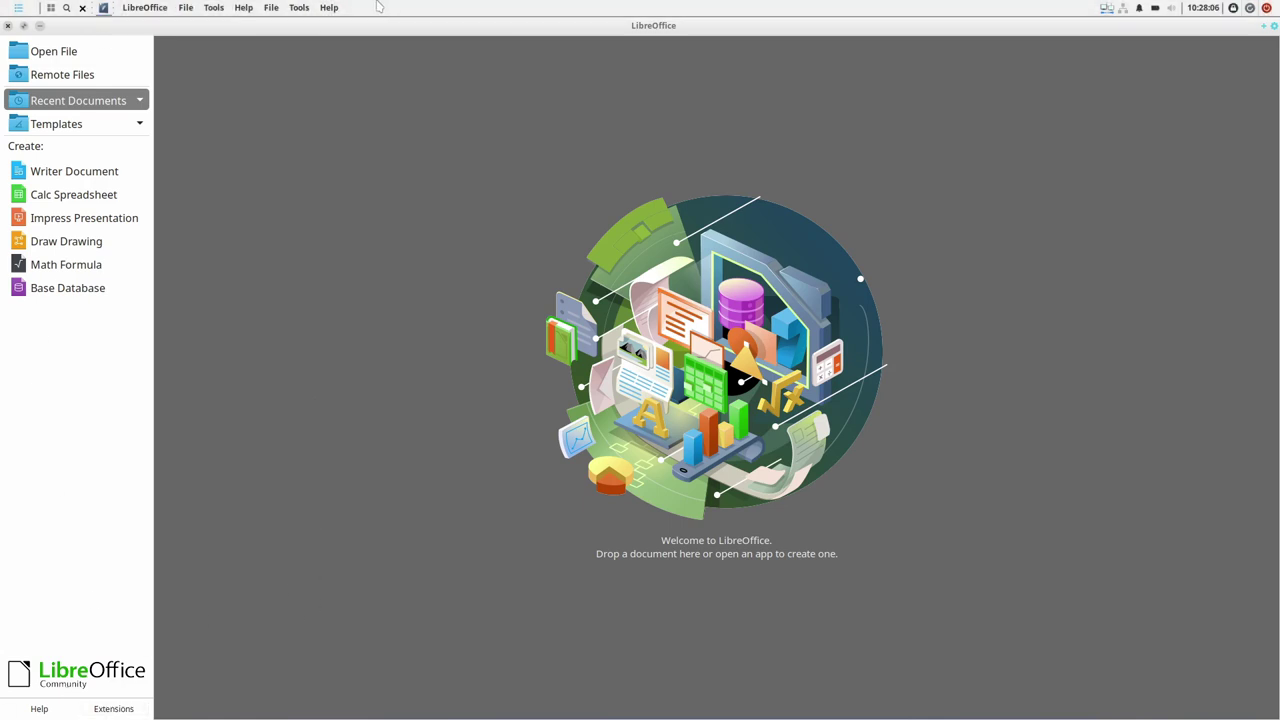
{"action": "left_click", "coordinate": [331, 8]}
{"action": "left_click", "coordinate": [365, 170]}
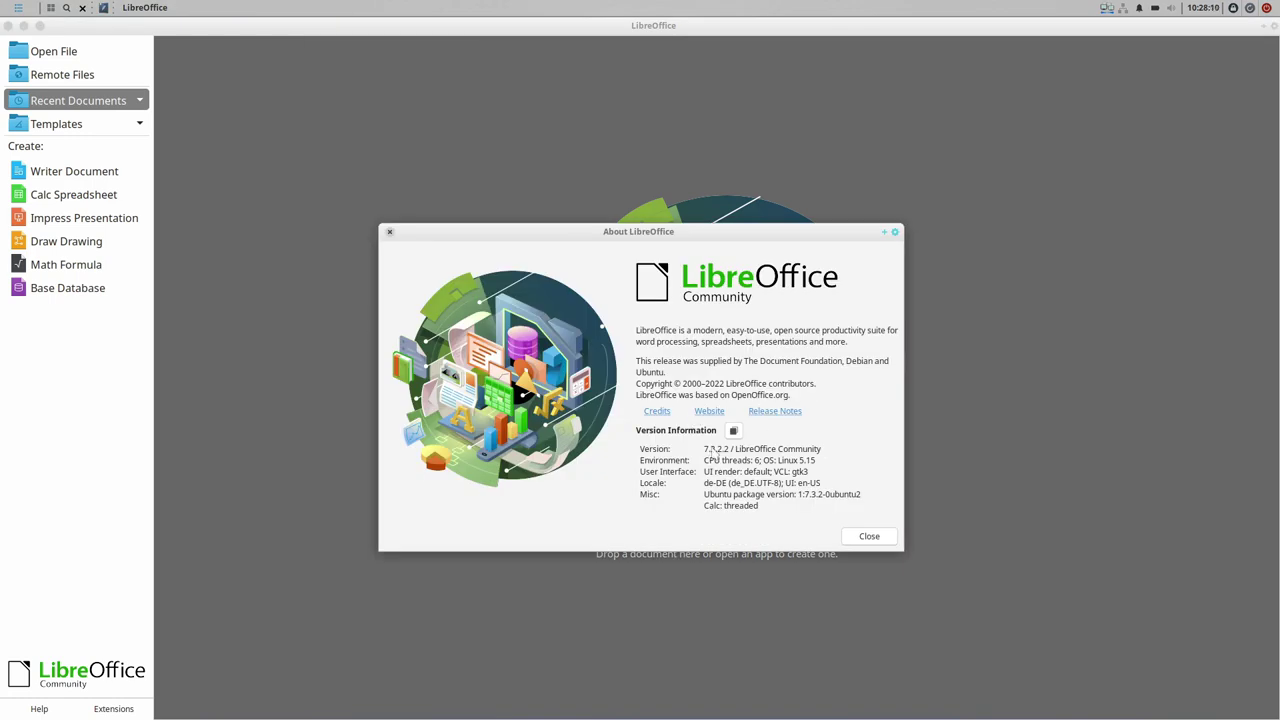
{"action": "left_click", "coordinate": [870, 537]}
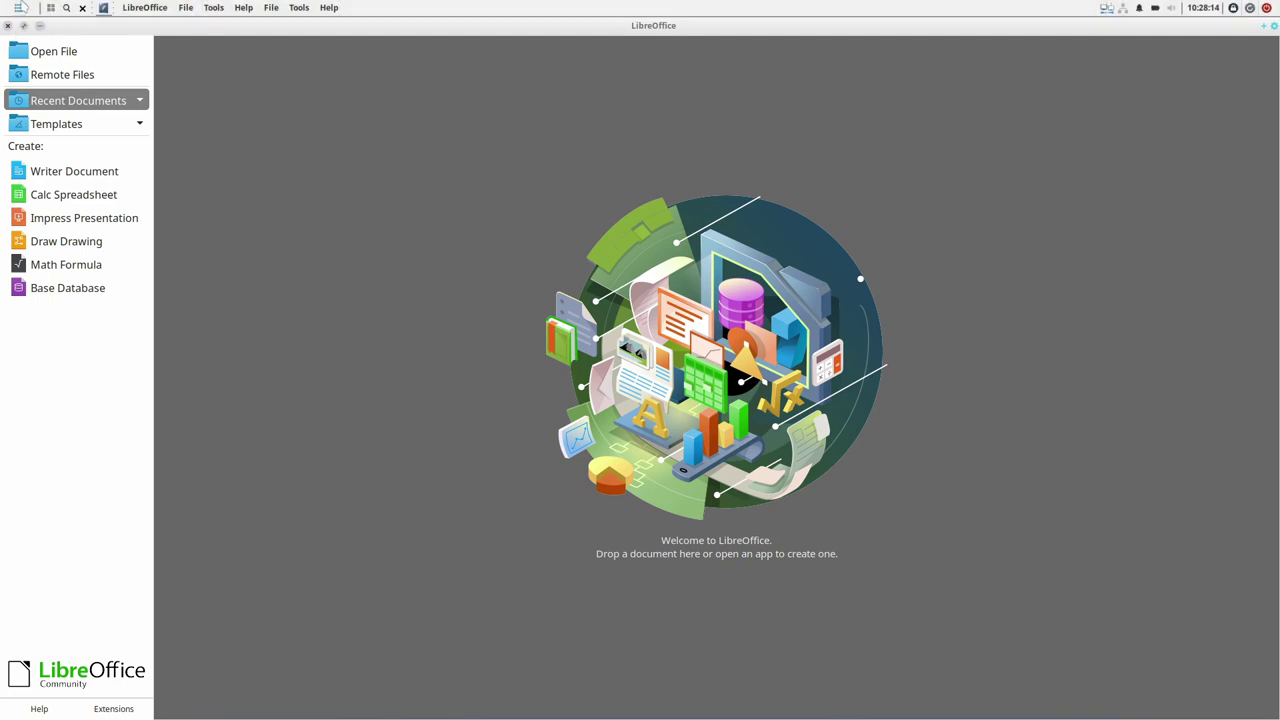
{"action": "left_click", "coordinate": [8, 25]}
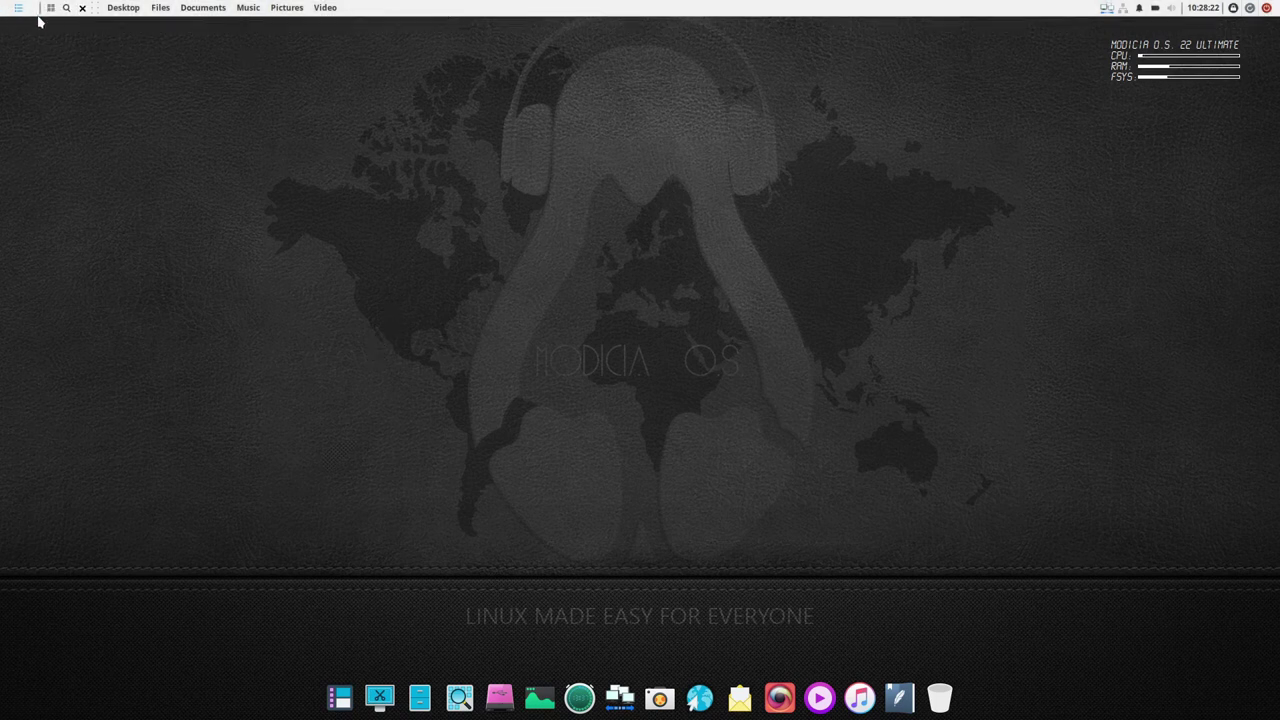
- Launch App Grid from the application menu, widen it to four columns and maximize it
{"action": "left_click", "coordinate": [18, 8]}
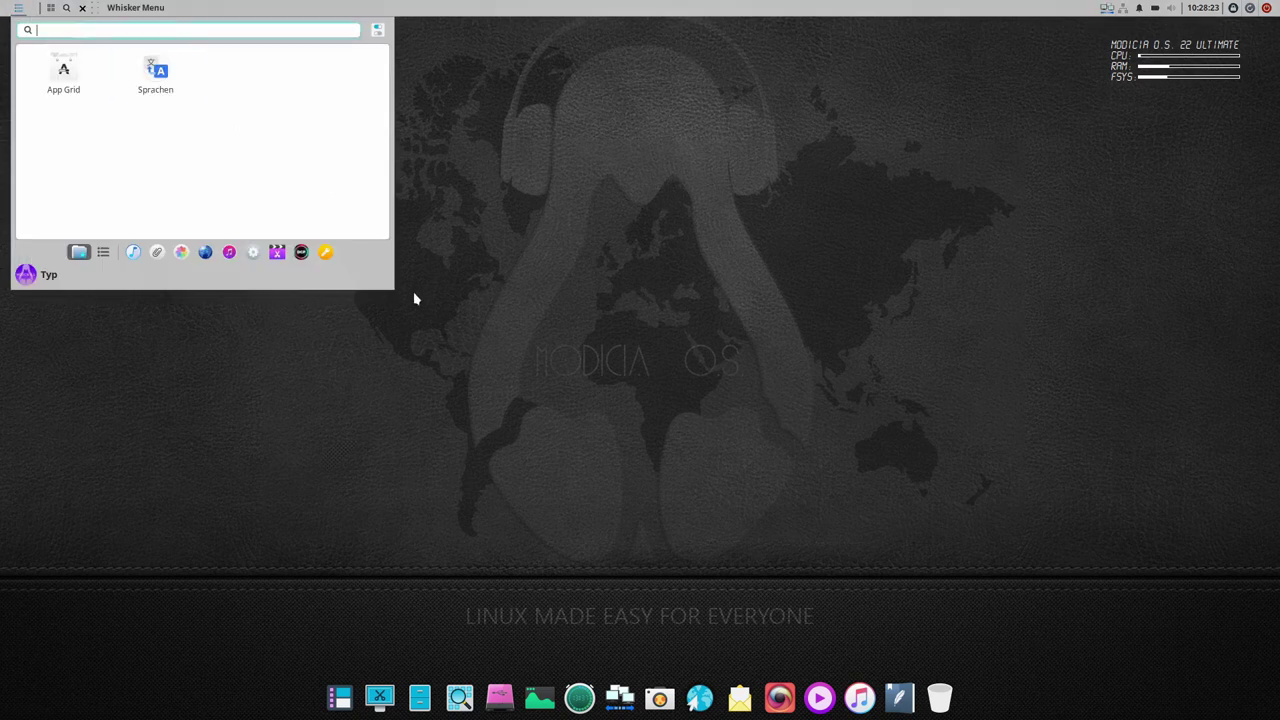
{"action": "left_click", "coordinate": [62, 88]}
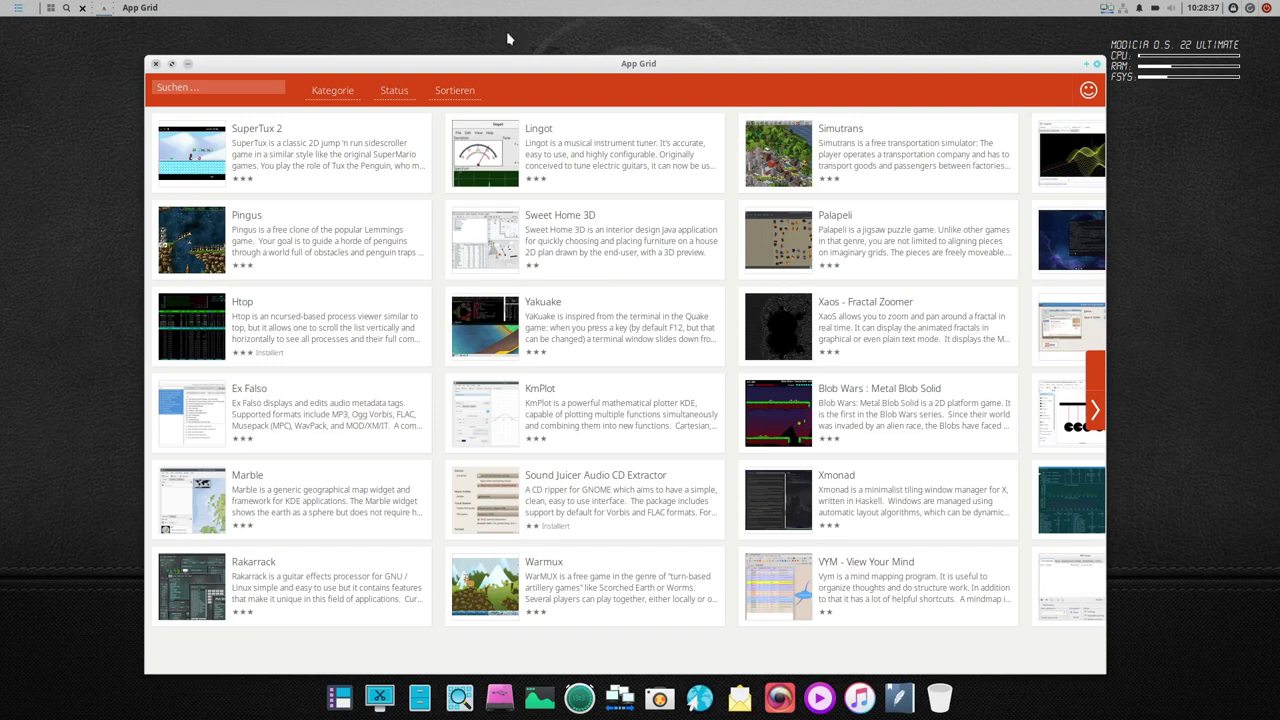
{"action": "left_click_drag", "start_coordinate": [507, 63], "coordinate": [432, 38]}
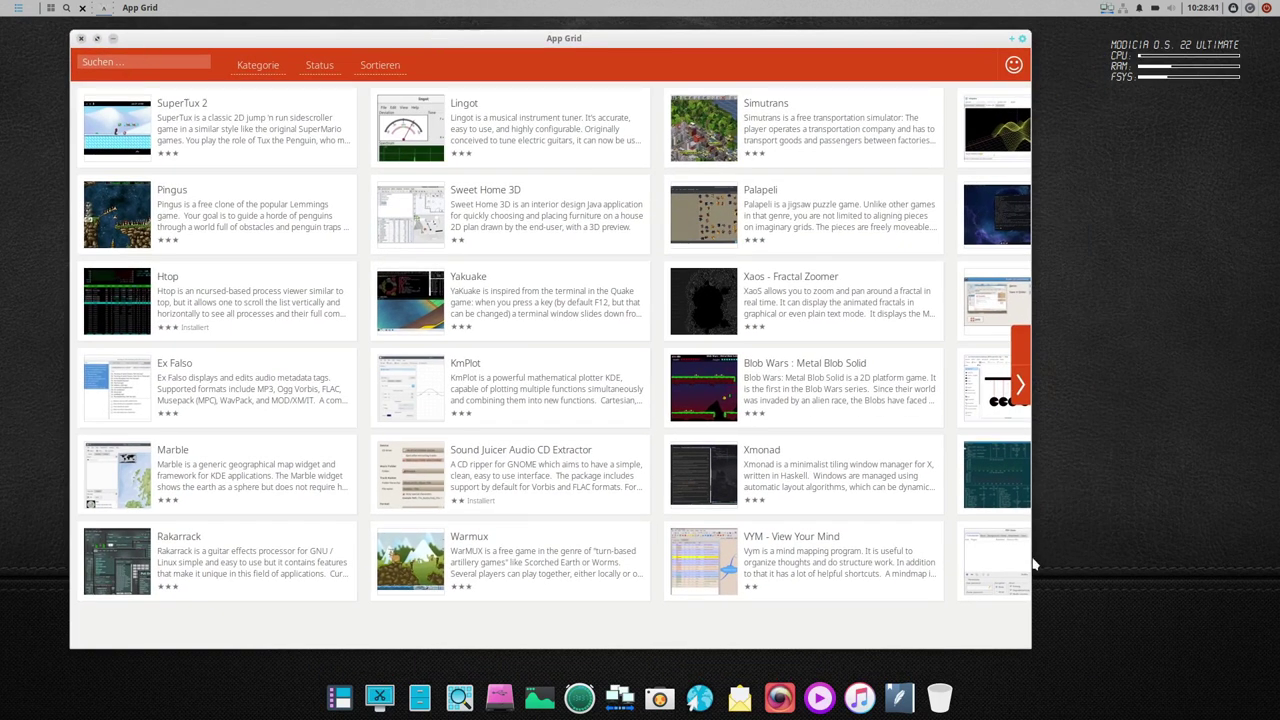
{"action": "left_click_drag", "start_coordinate": [1027, 558], "coordinate": [1268, 550]}
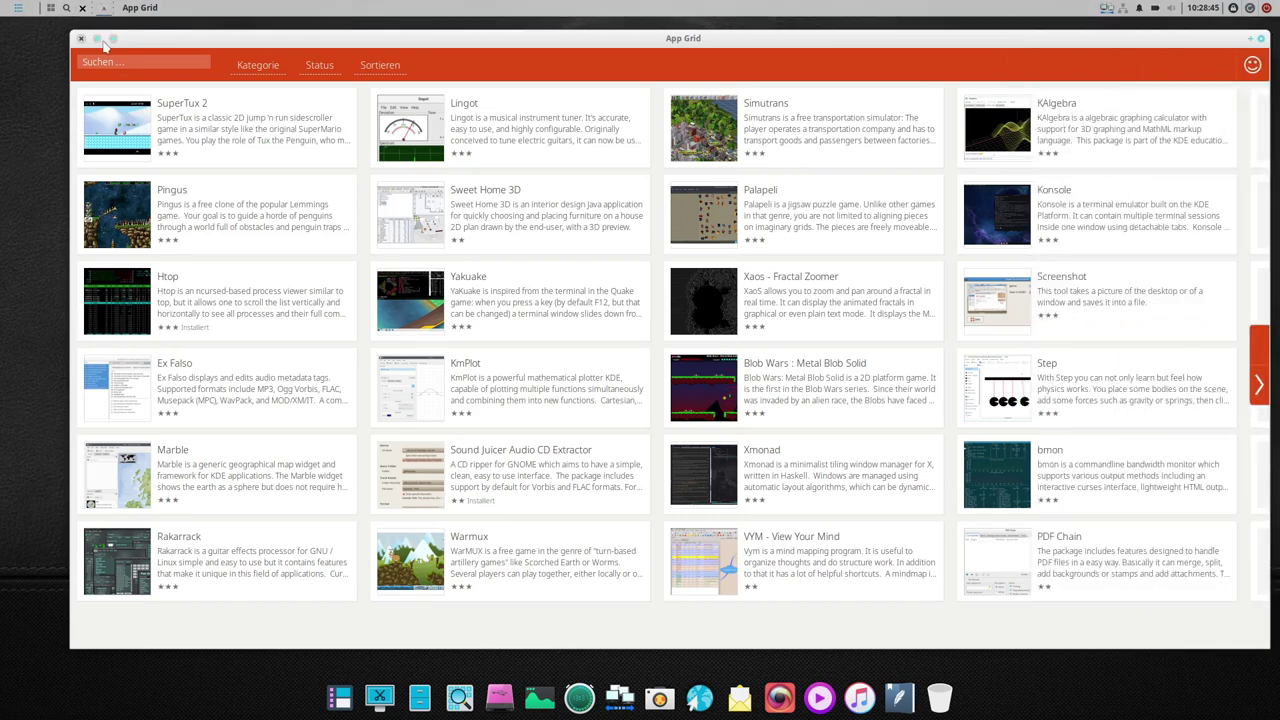
{"action": "left_click", "coordinate": [103, 40]}
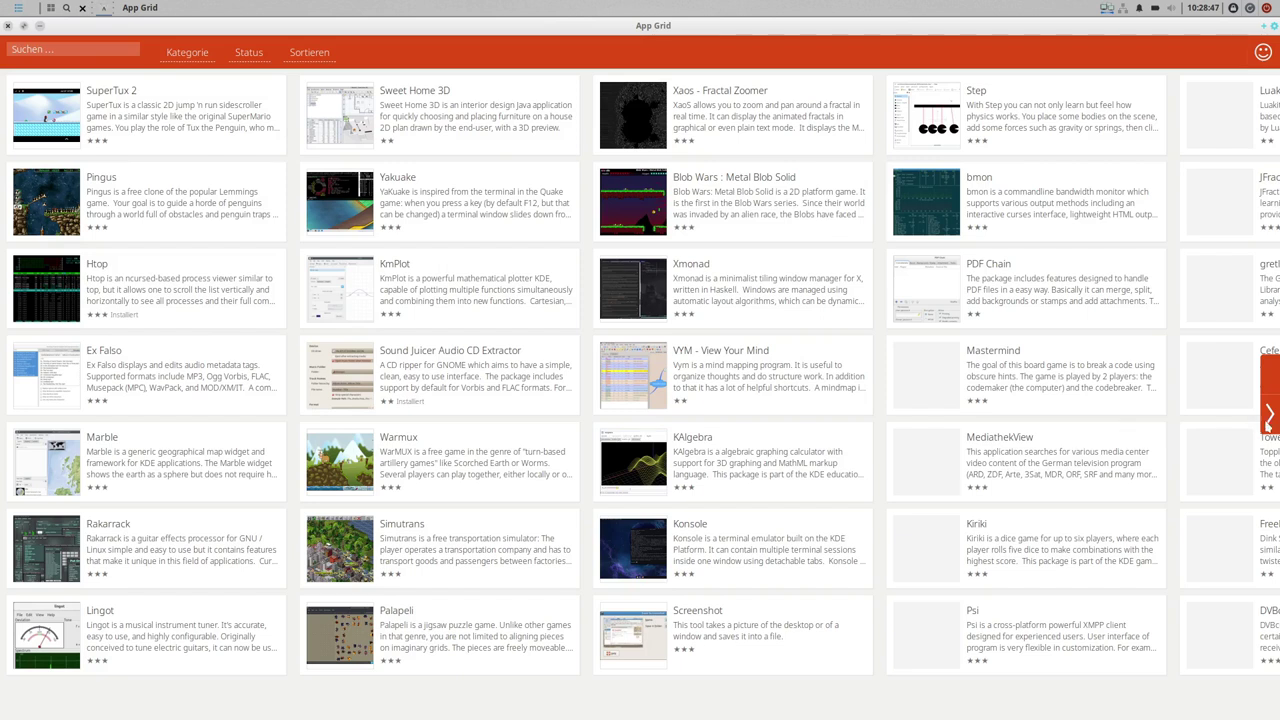
- Page three screens forward to GWorkspace, Pencil2D, Shutter and Krusader, then open Kategorie choices
{"action": "left_click", "coordinate": [1269, 416]}
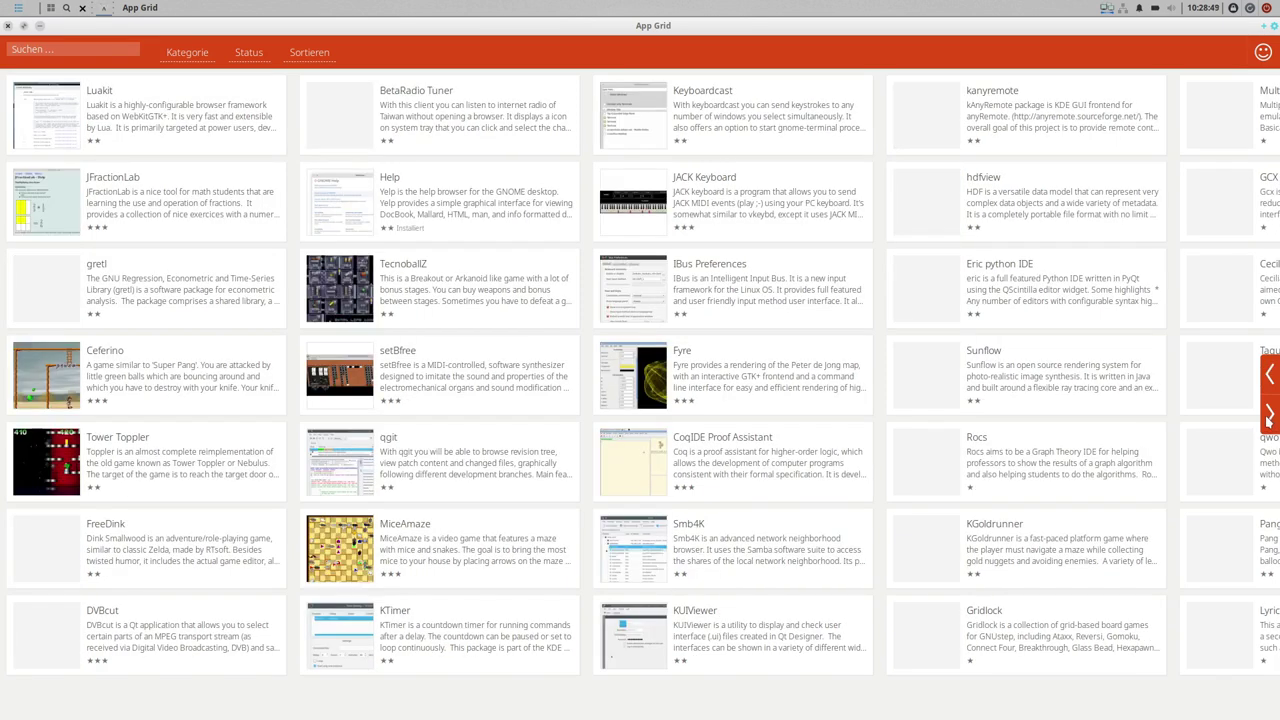
{"action": "left_click", "coordinate": [1269, 416]}
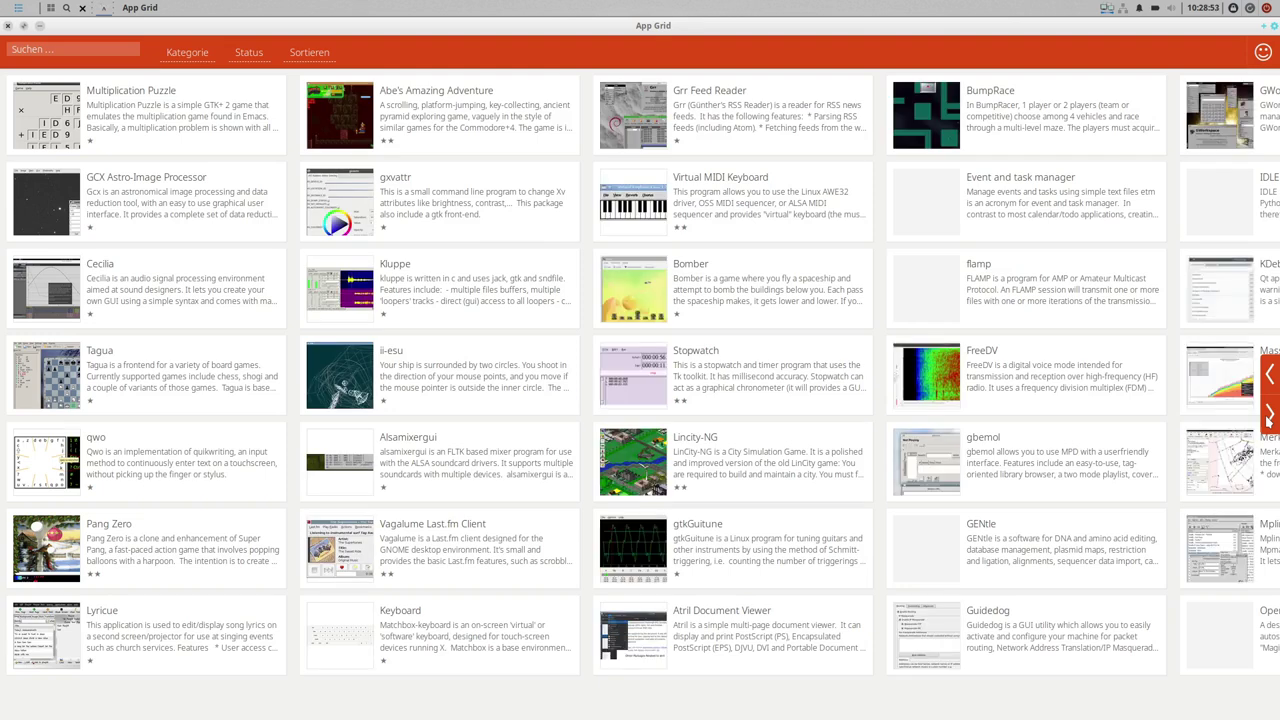
{"action": "left_click", "coordinate": [1269, 416]}
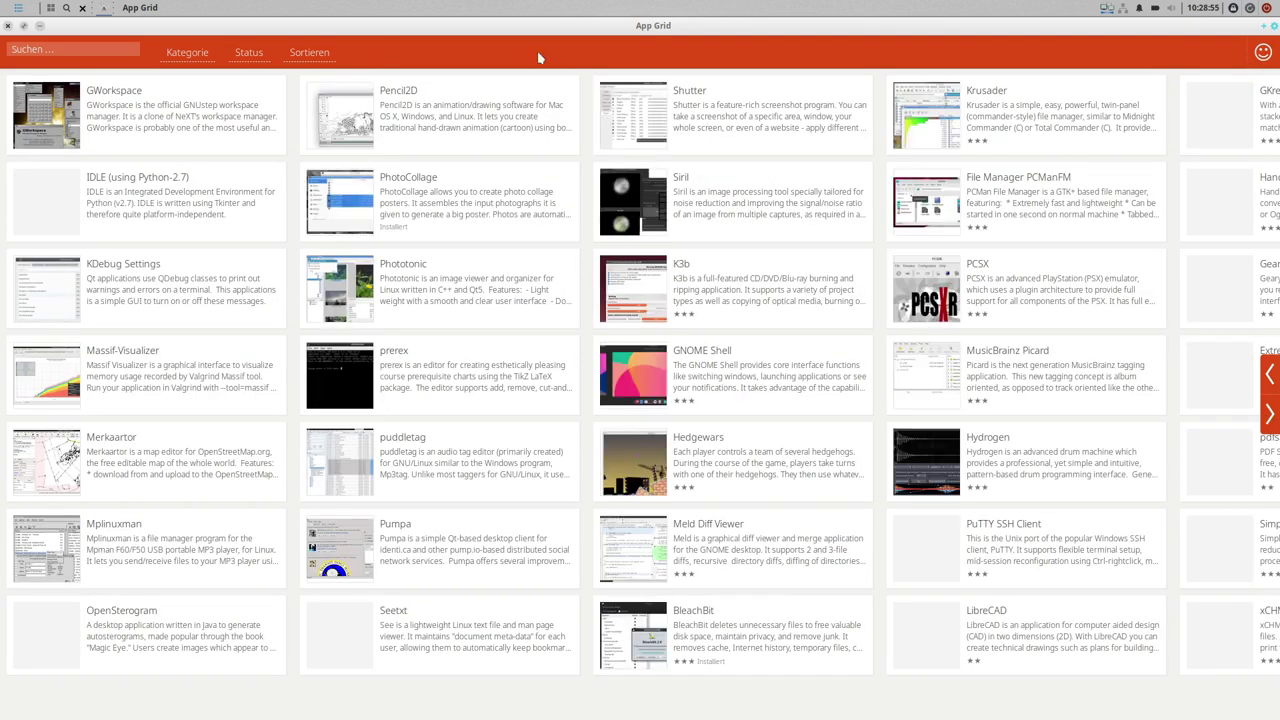
{"action": "left_click", "coordinate": [187, 58]}
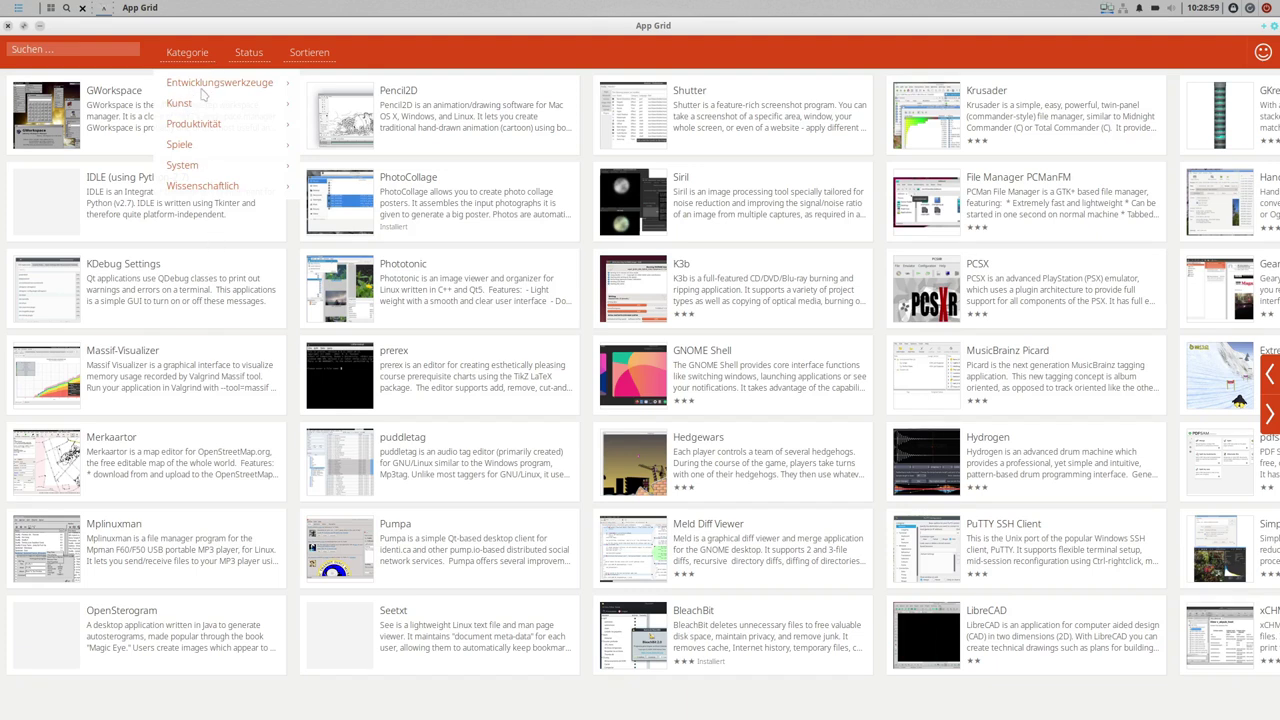
- Filter by Entwicklungswerkzeuge, then Produktivität, and preview Font Manager's details page
{"action": "left_click", "coordinate": [207, 86]}
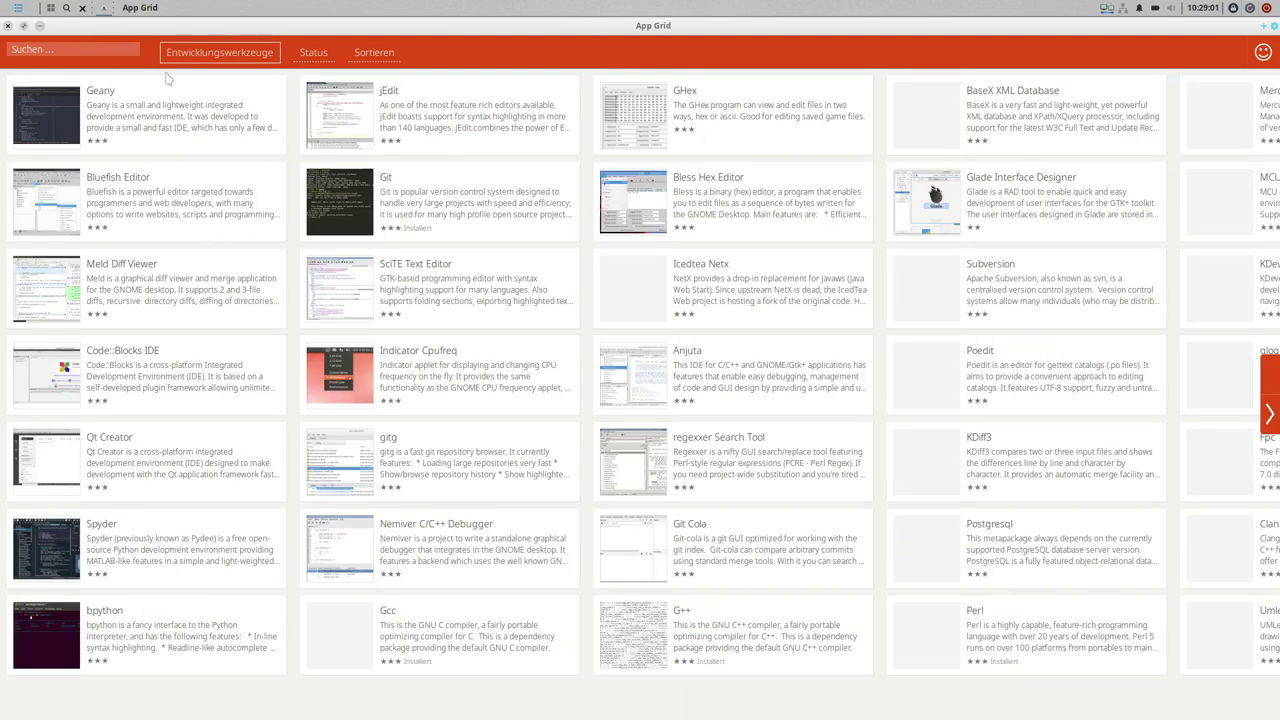
{"action": "left_click", "coordinate": [195, 52]}
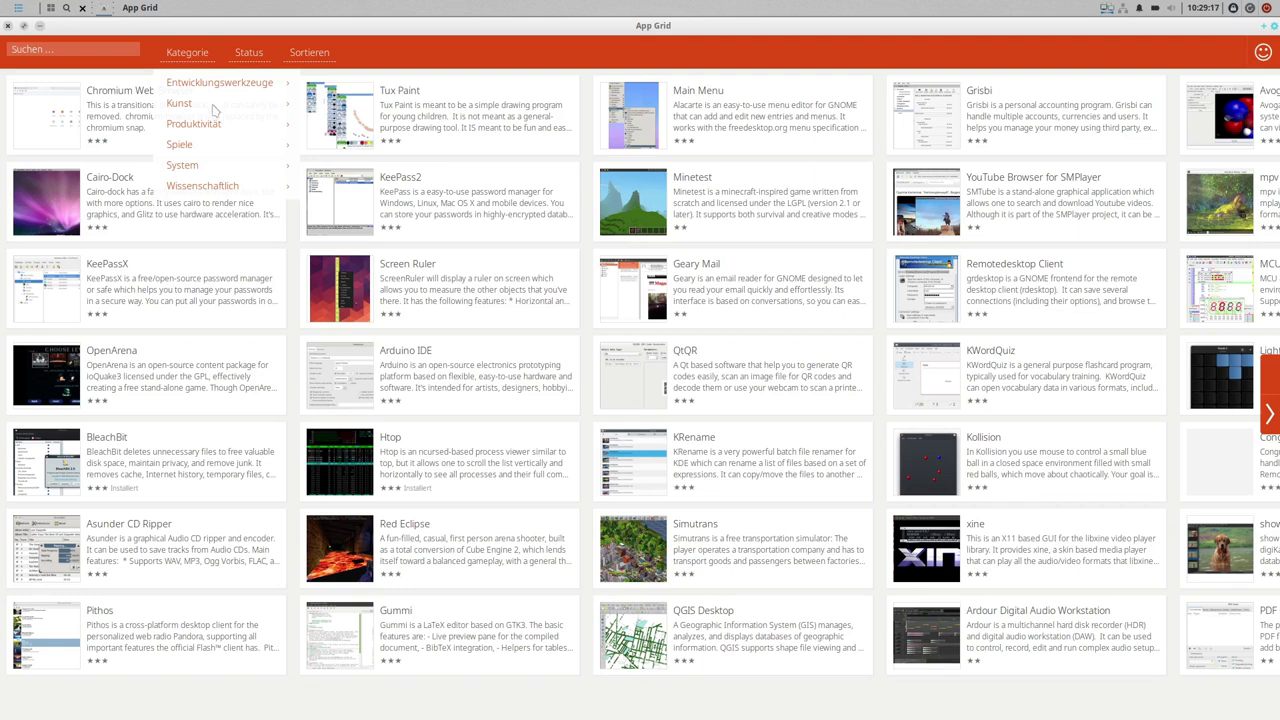
{"action": "left_click", "coordinate": [200, 126]}
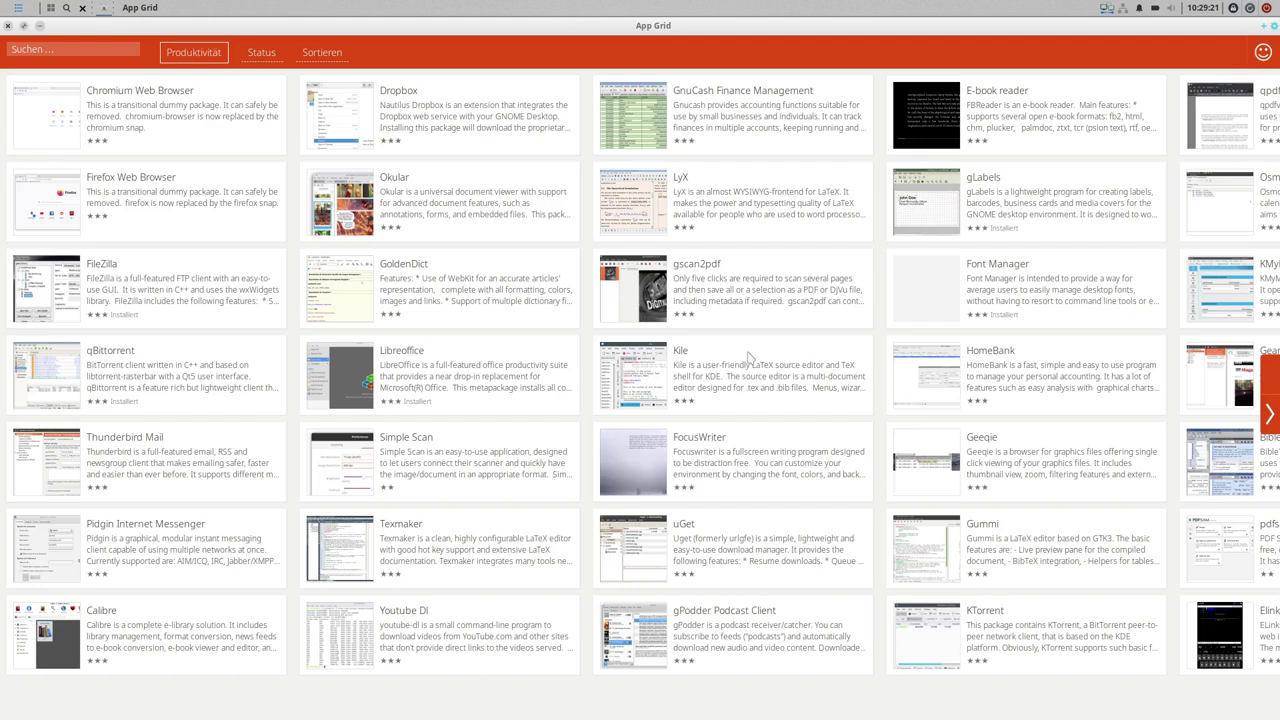
{"action": "left_click", "coordinate": [1022, 296]}
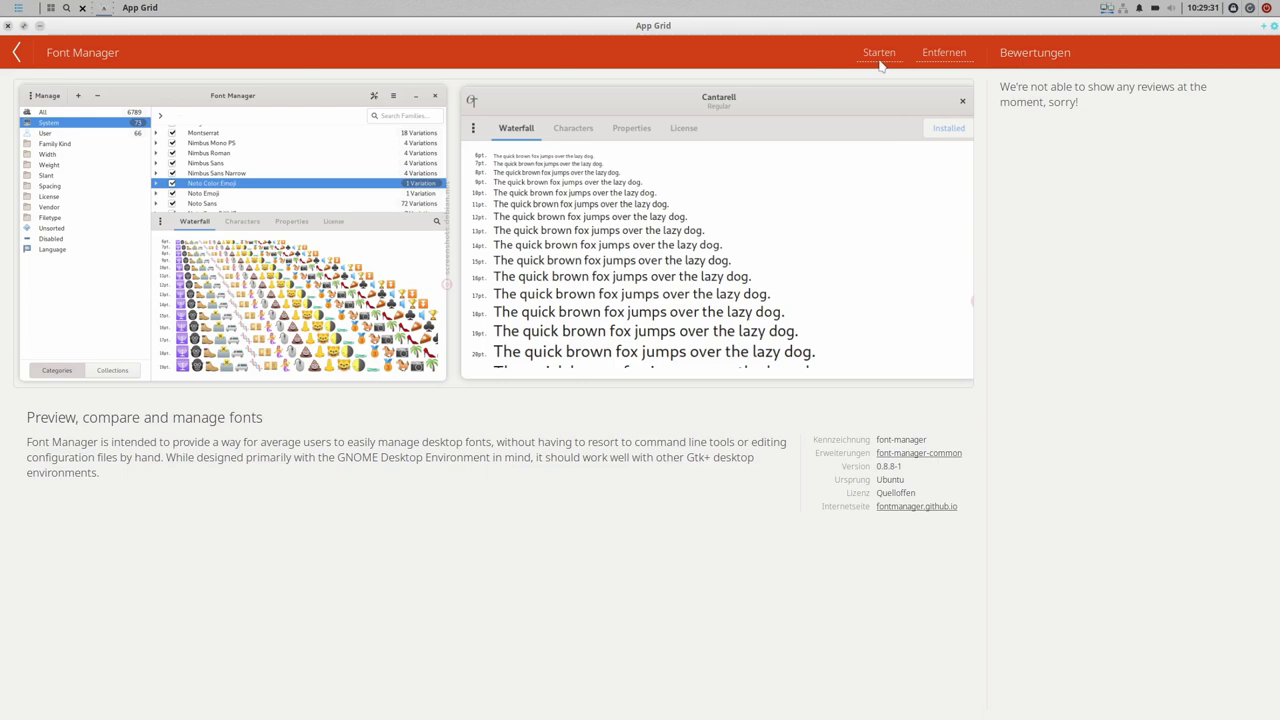
{"action": "left_click", "coordinate": [14, 54]}
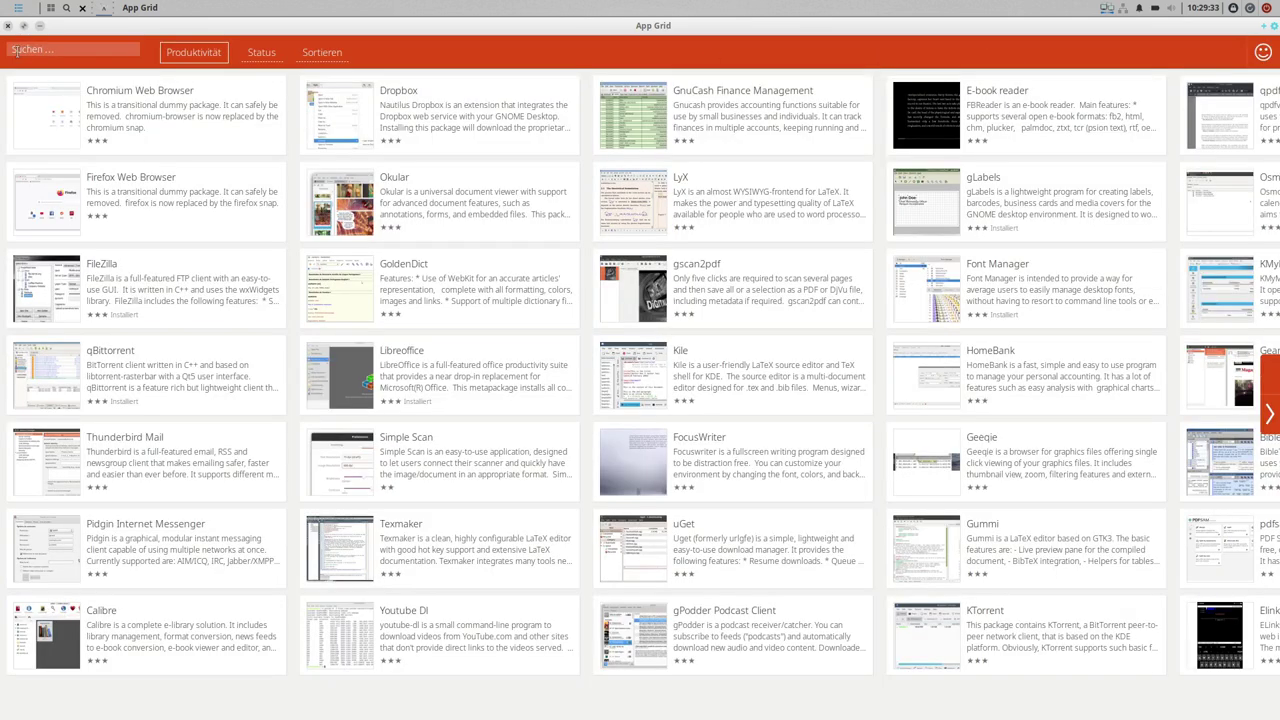
- Preview Firefox's details, visit the appgrid.org website via the share menu, then return to App Grid
{"action": "left_click", "coordinate": [119, 200]}
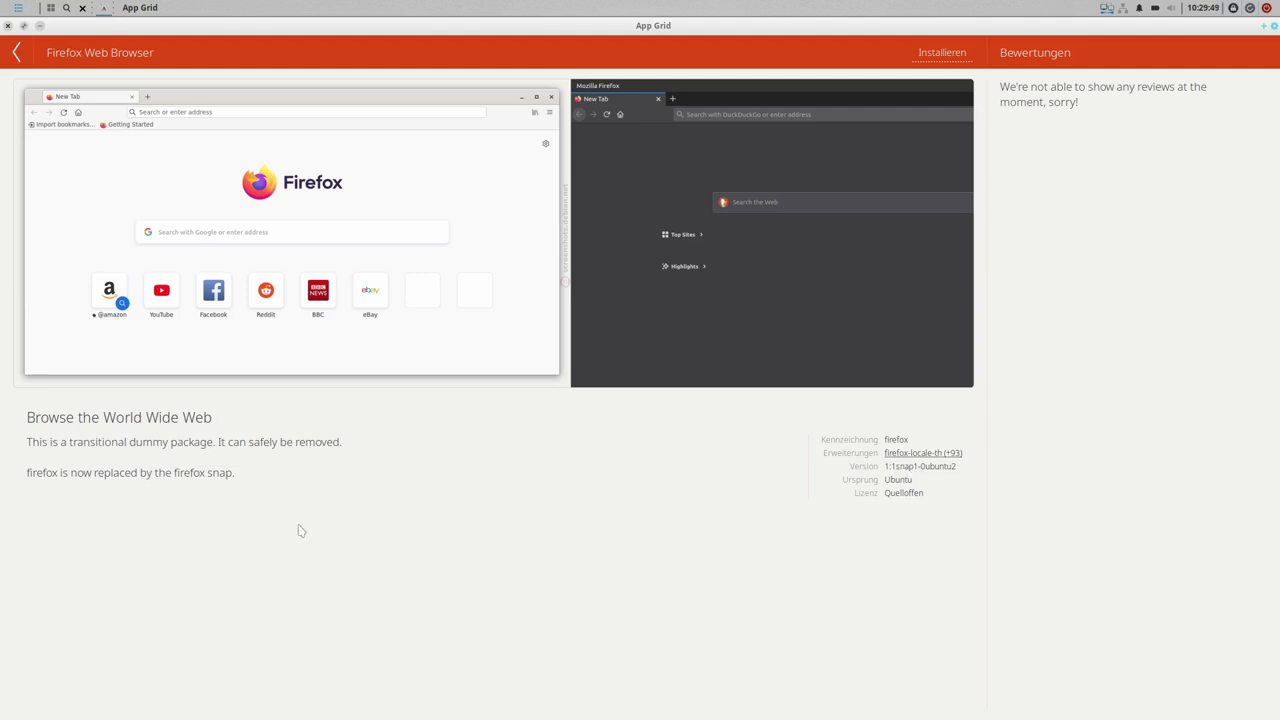
{"action": "left_click", "coordinate": [18, 54]}
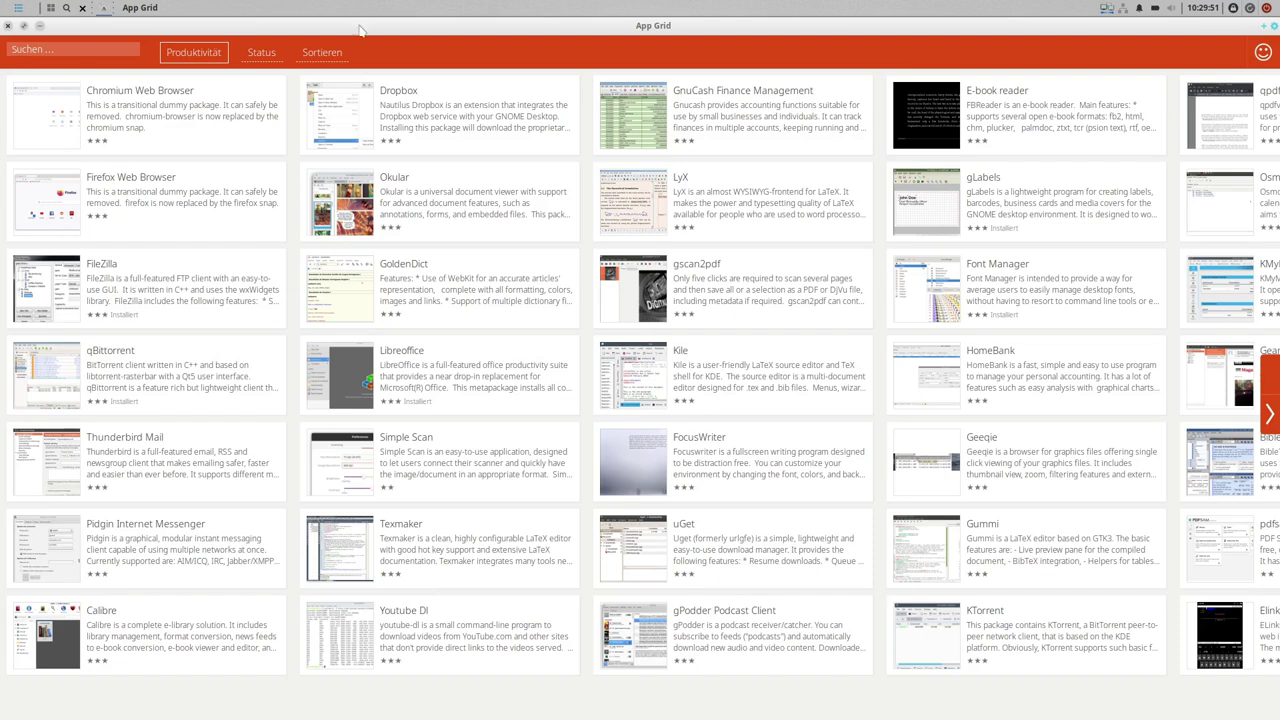
{"action": "left_click", "coordinate": [1264, 54]}
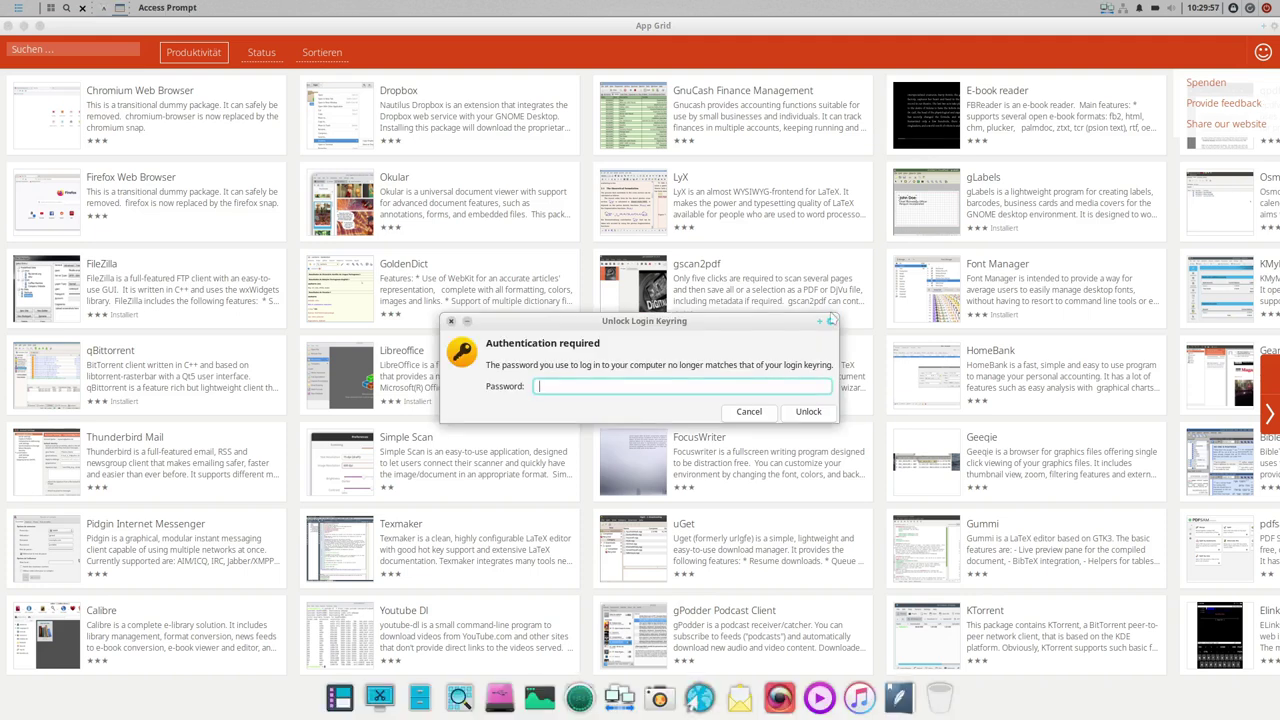
{"action": "left_click", "coordinate": [758, 415]}
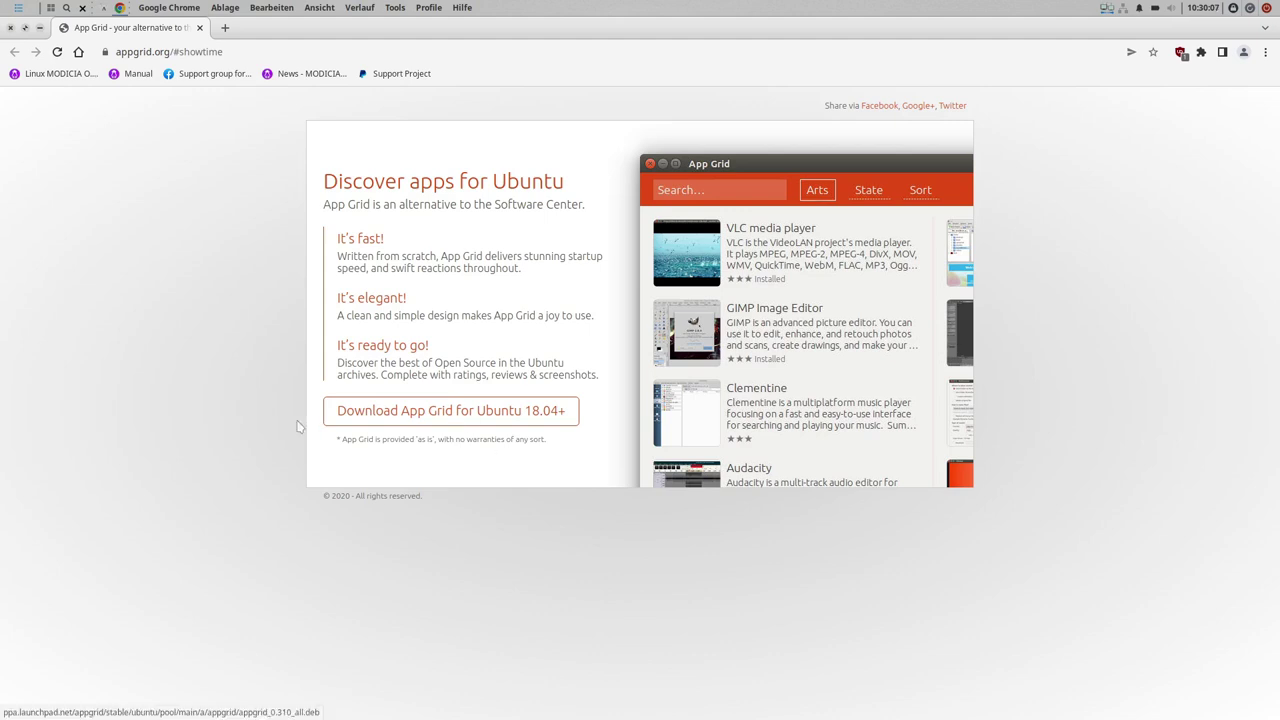
{"action": "key", "text": "alt+Tab"}
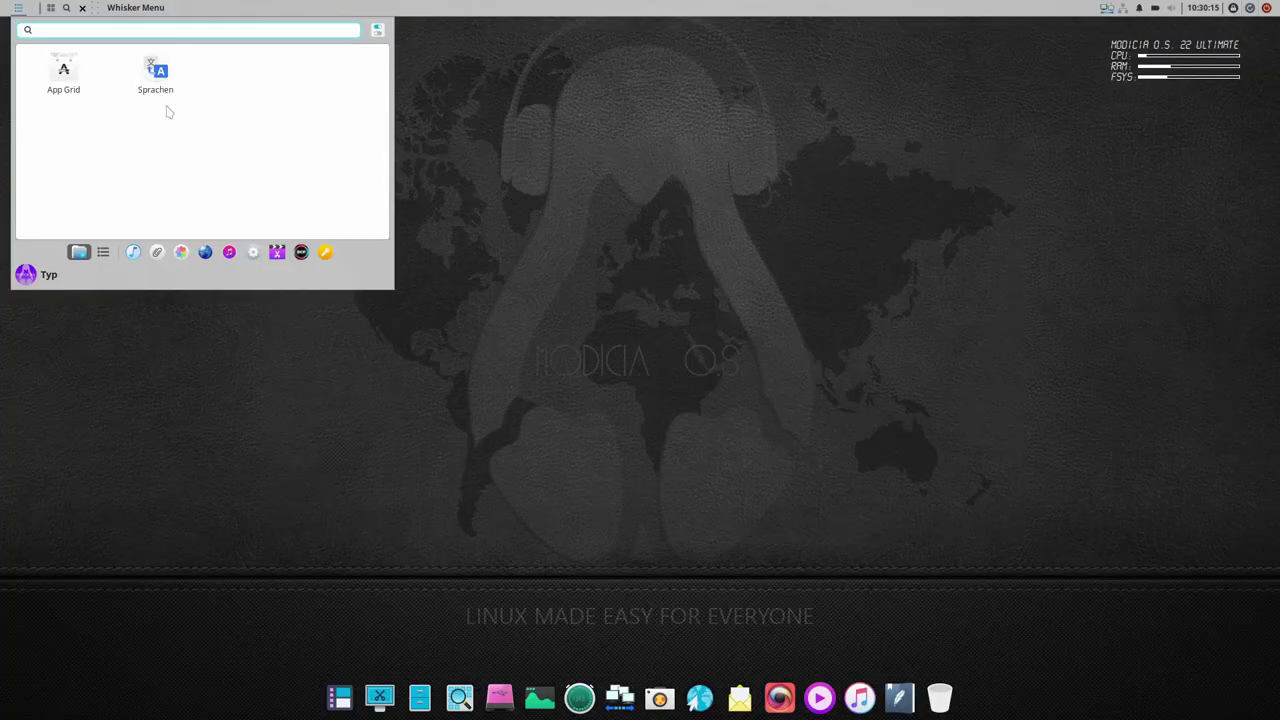
- Apply the Skeuos-Blue-Dark theme under Erscheinungsbild and browse its Symbole, Schriften and Einstellungen tabs
{"action": "key", "text": "BackSpace"}
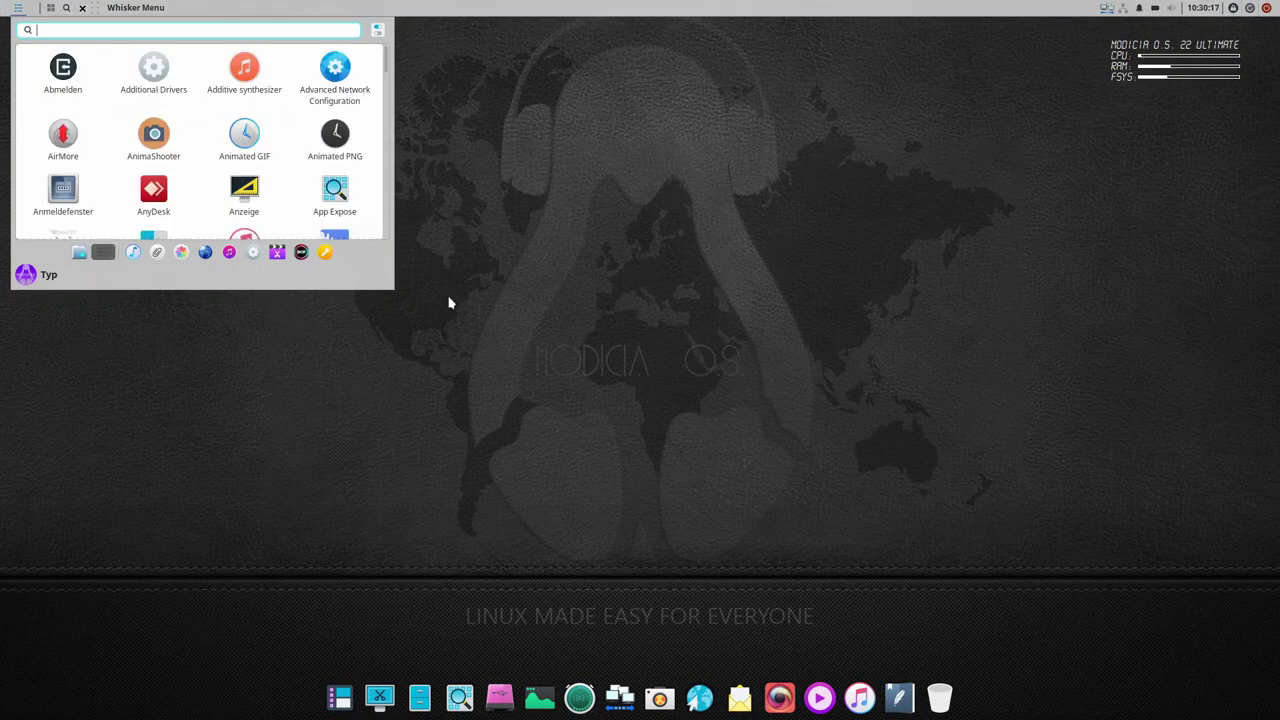
{"action": "left_click", "coordinate": [377, 30]}
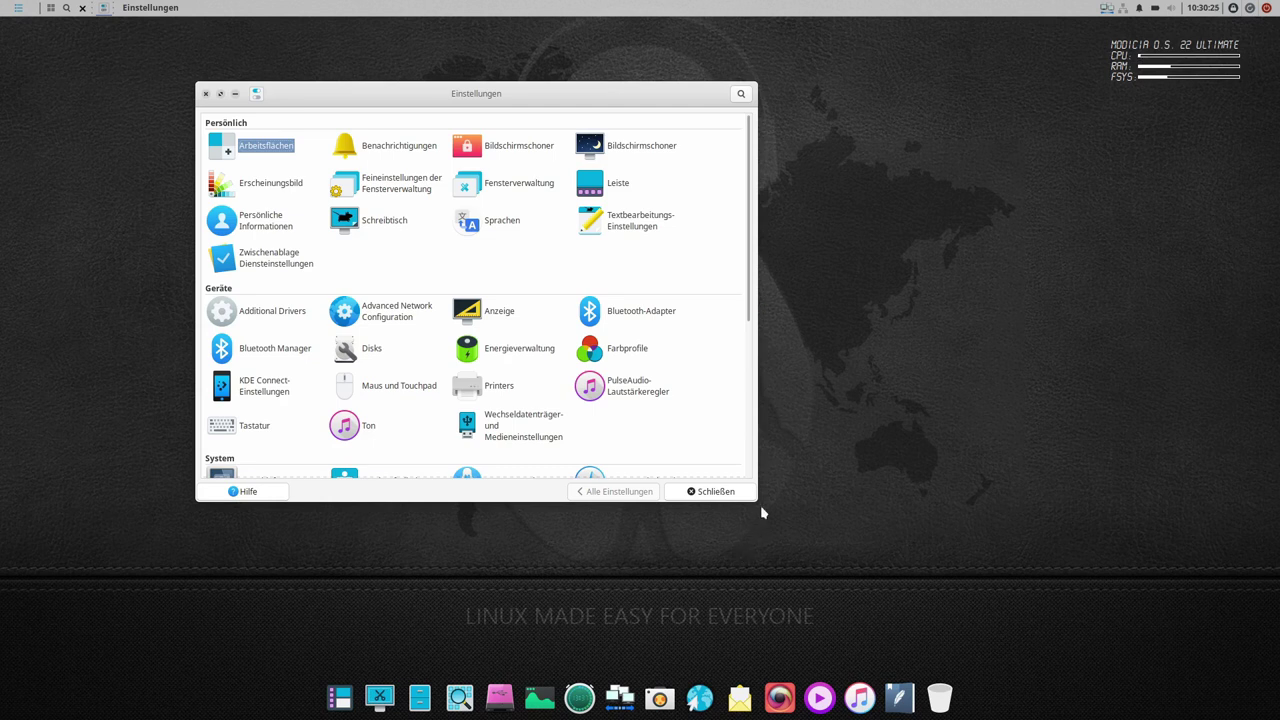
{"action": "left_click_drag", "start_coordinate": [760, 504], "coordinate": [1026, 580]}
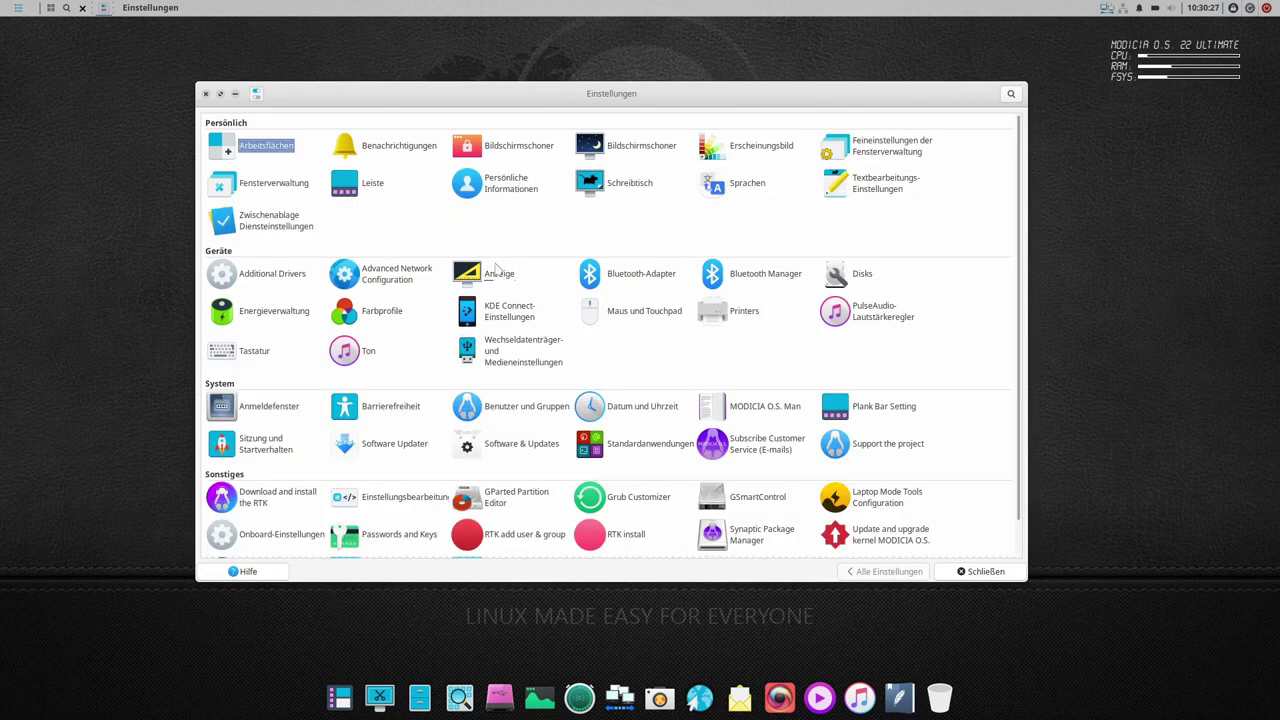
{"action": "left_click", "coordinate": [757, 150]}
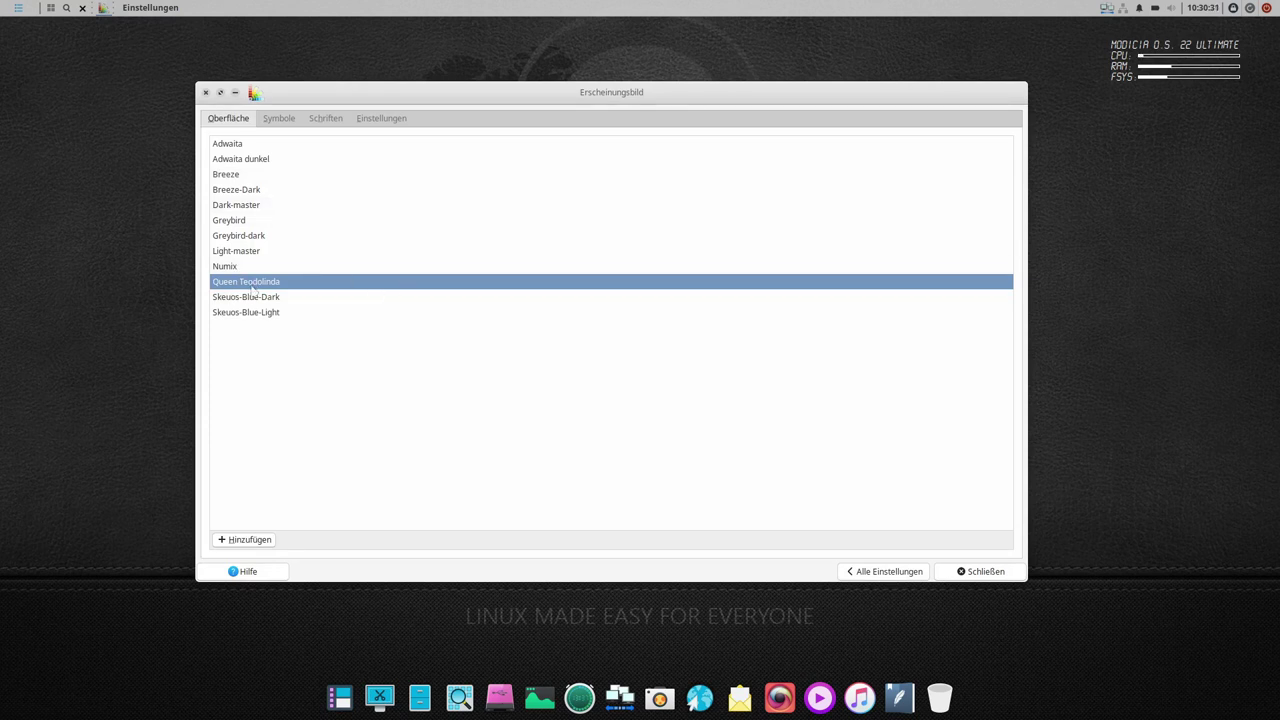
{"action": "key", "text": "Down"}
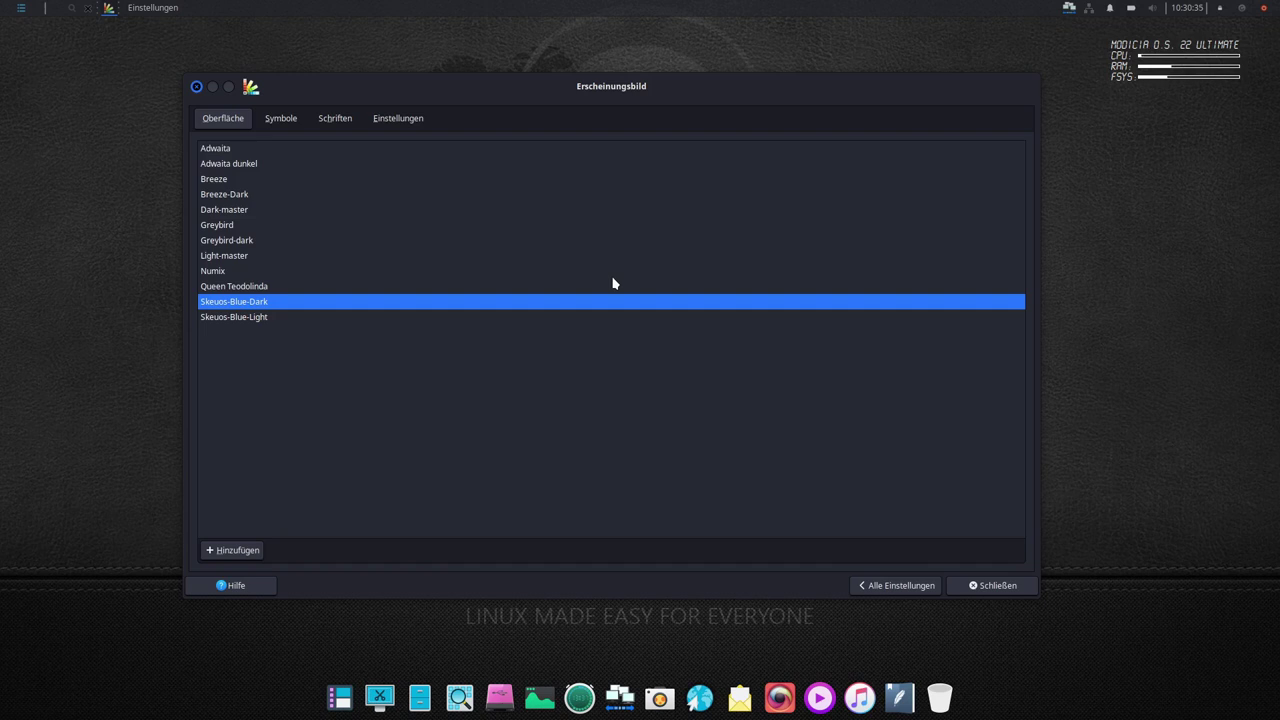
{"action": "left_click", "coordinate": [274, 121]}
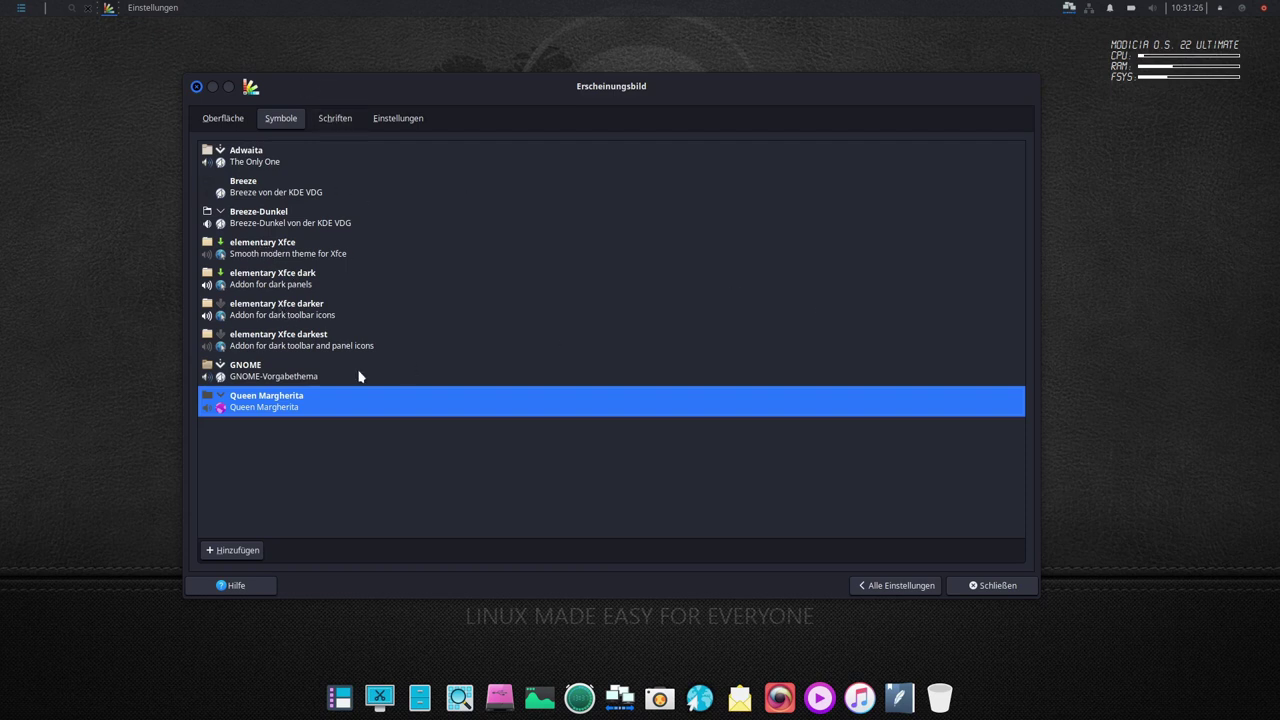
{"action": "left_click", "coordinate": [344, 121]}
{"action": "left_click", "coordinate": [385, 119]}
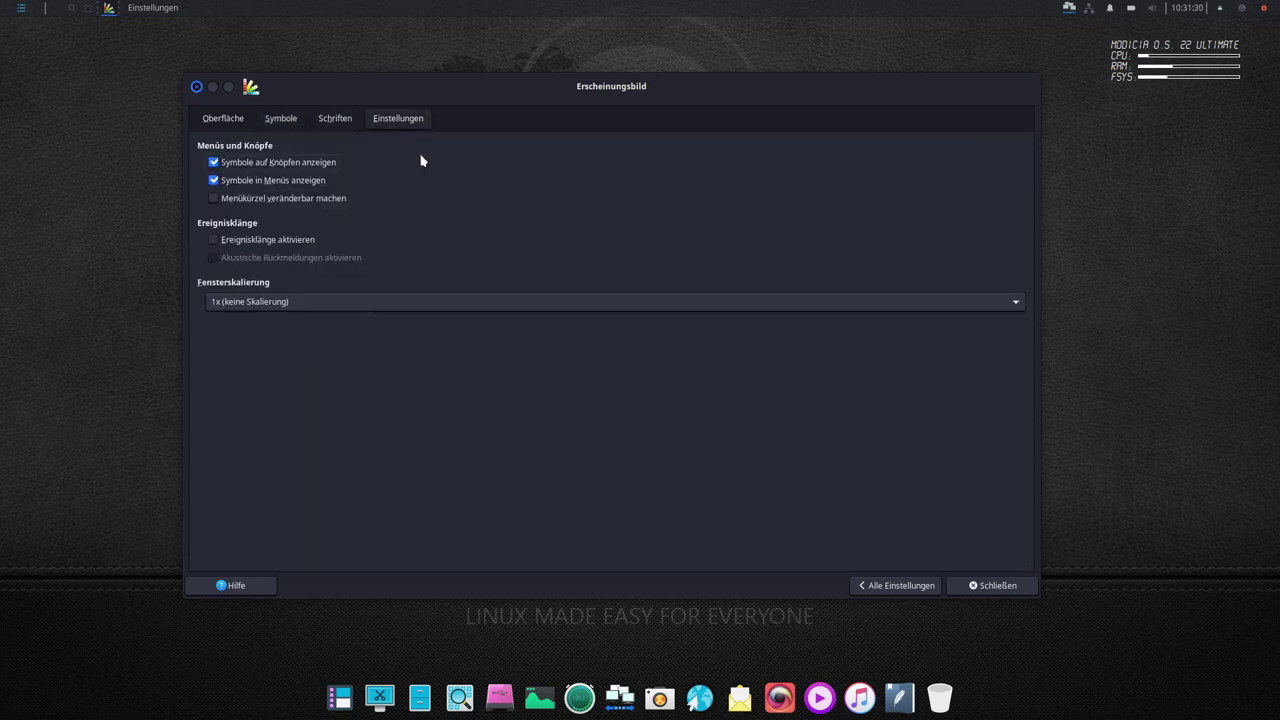
{"action": "left_click", "coordinate": [219, 126]}
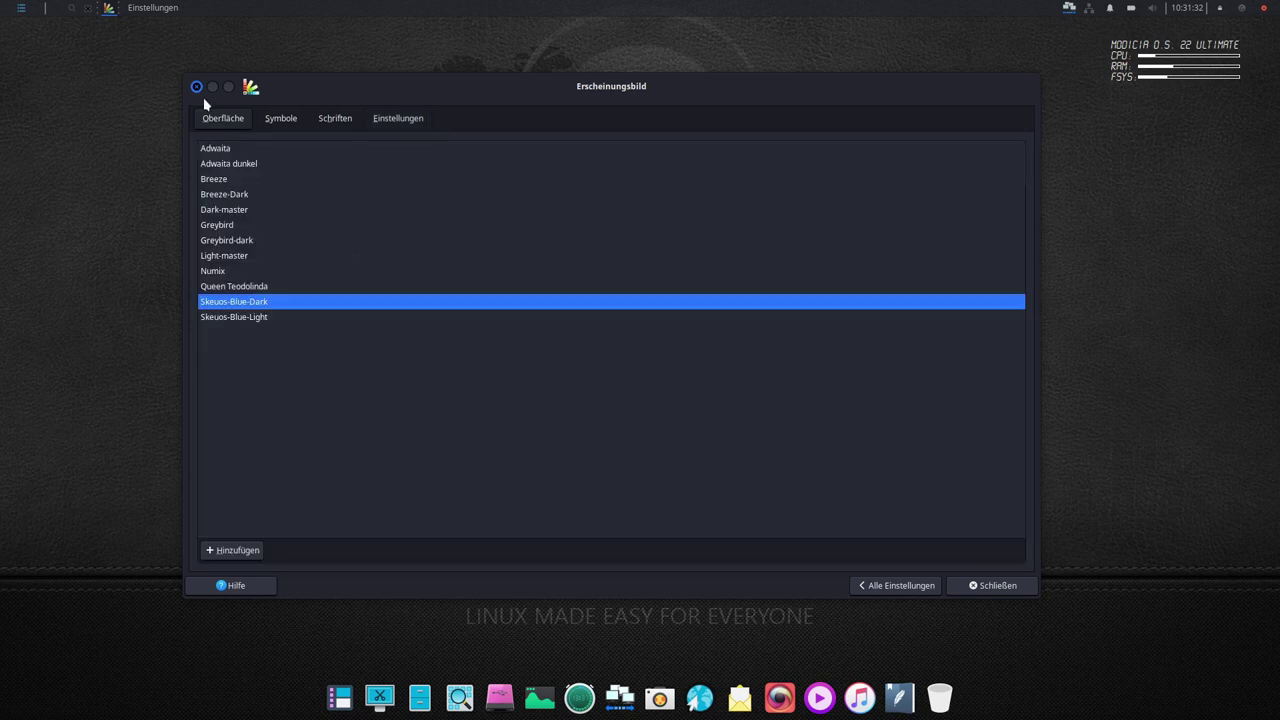
- Review the Leiste panel's display and appearance options
{"action": "left_click", "coordinate": [874, 590]}
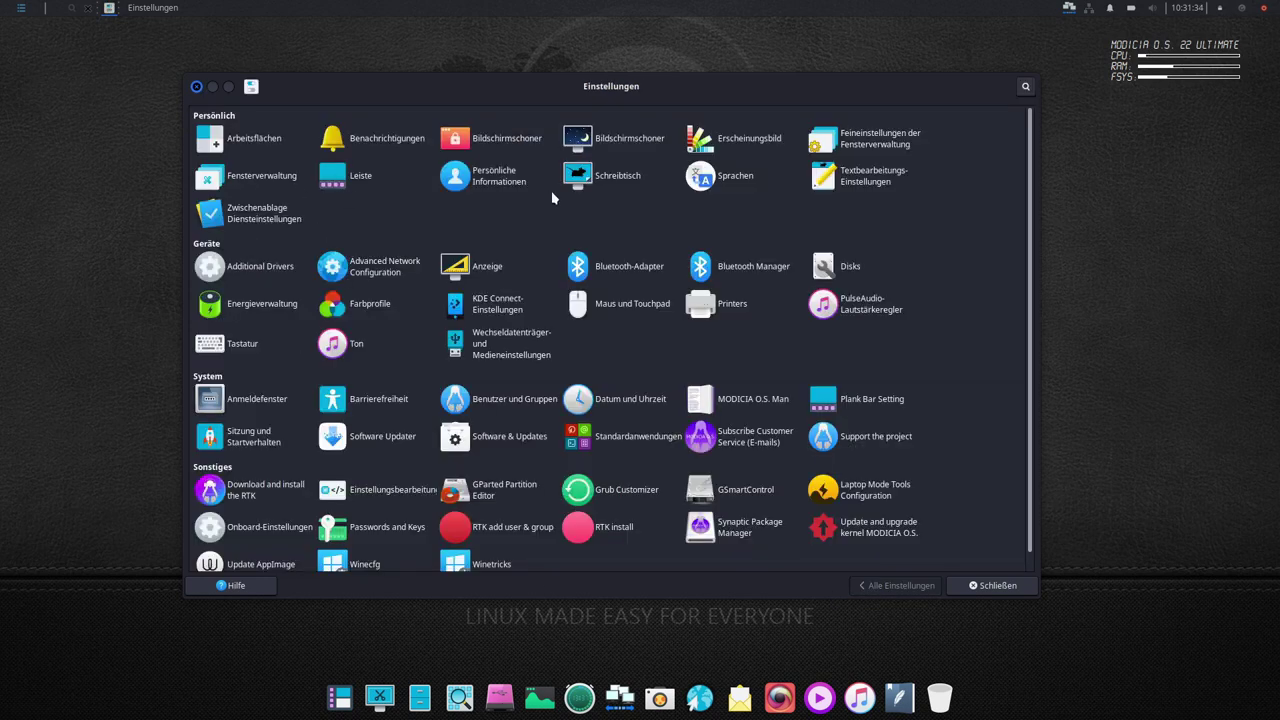
{"action": "left_click", "coordinate": [352, 176]}
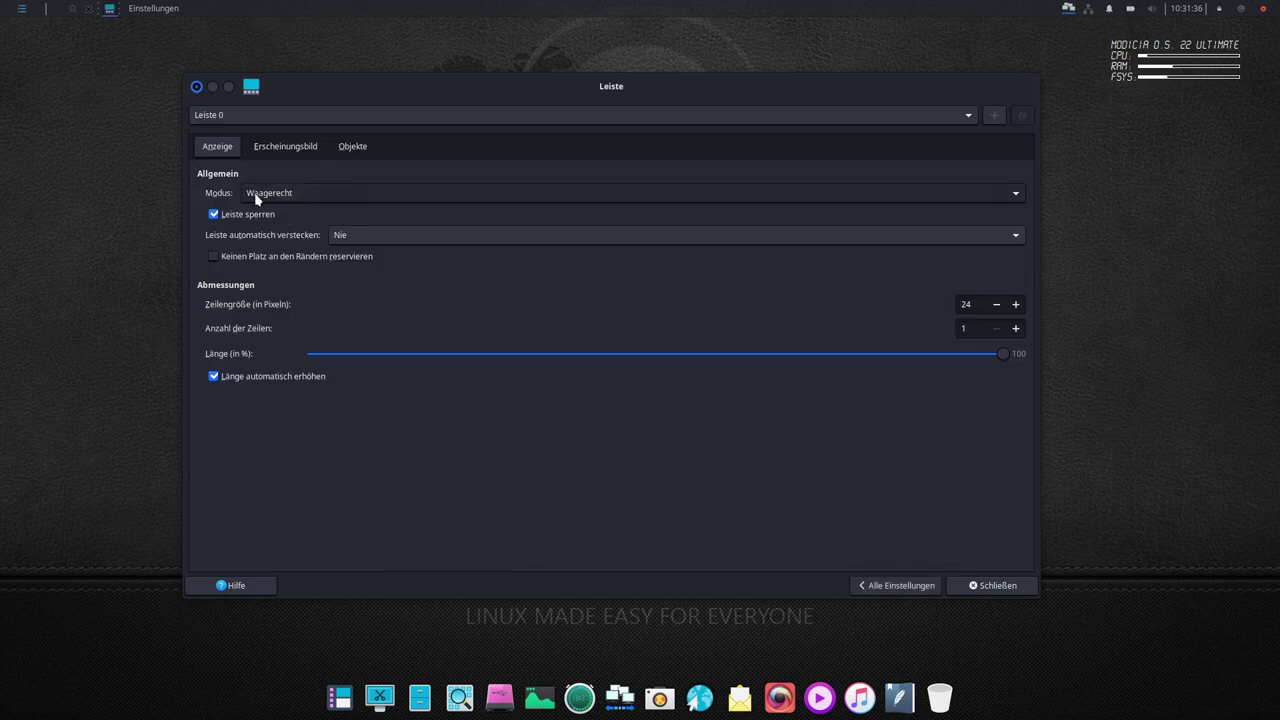
{"action": "left_click", "coordinate": [286, 150]}
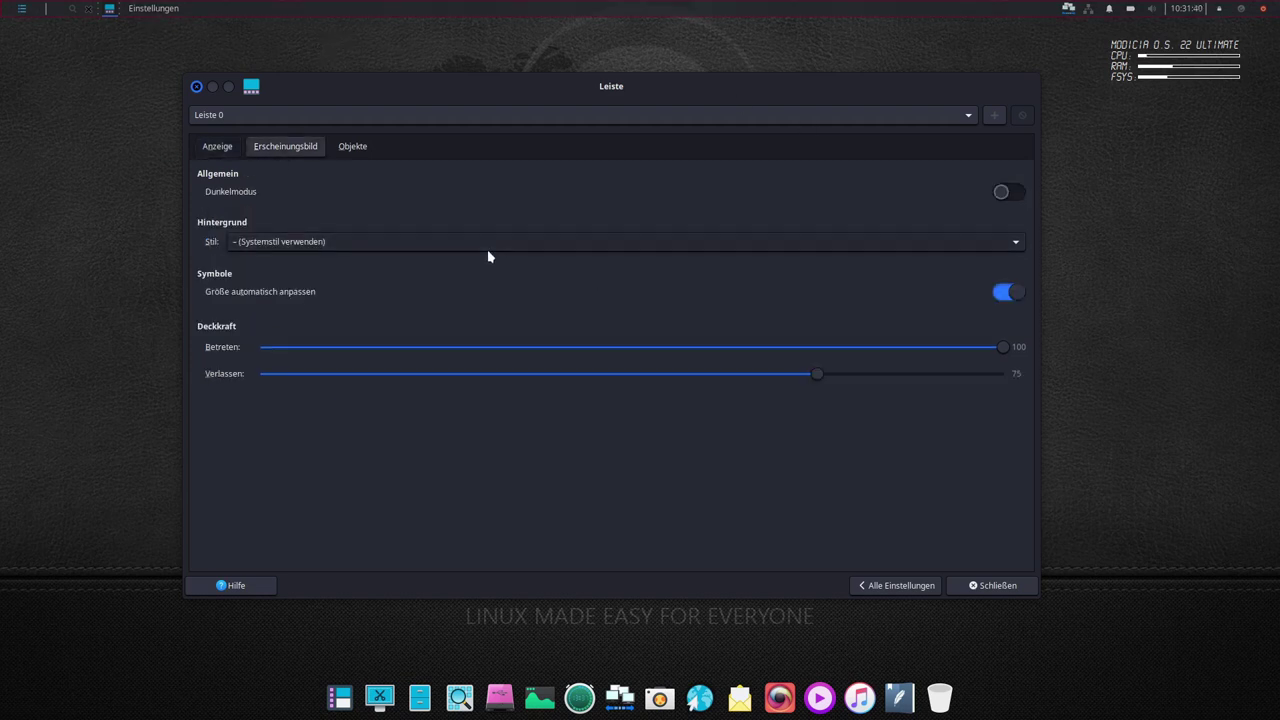
{"action": "left_click", "coordinate": [220, 147]}
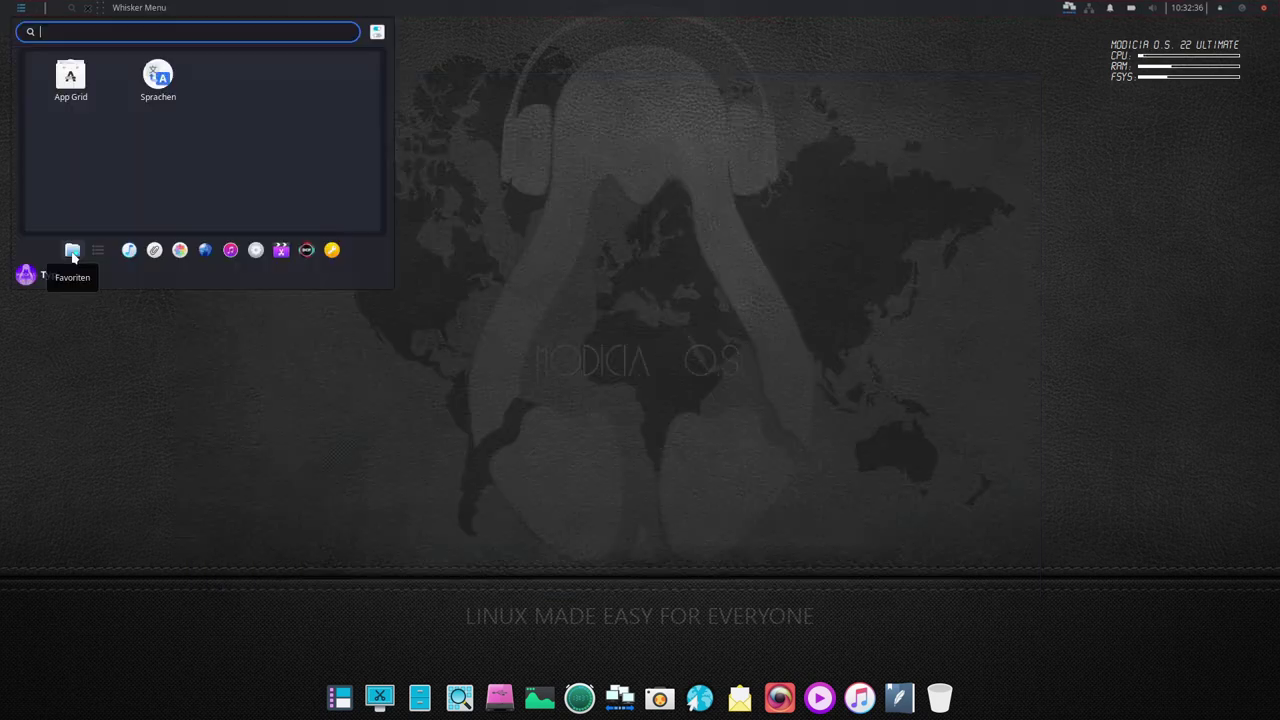
- Enlarge the Whisker Menu to a taller ten-column grid of all applications and show Office
{"action": "left_click", "coordinate": [98, 254]}
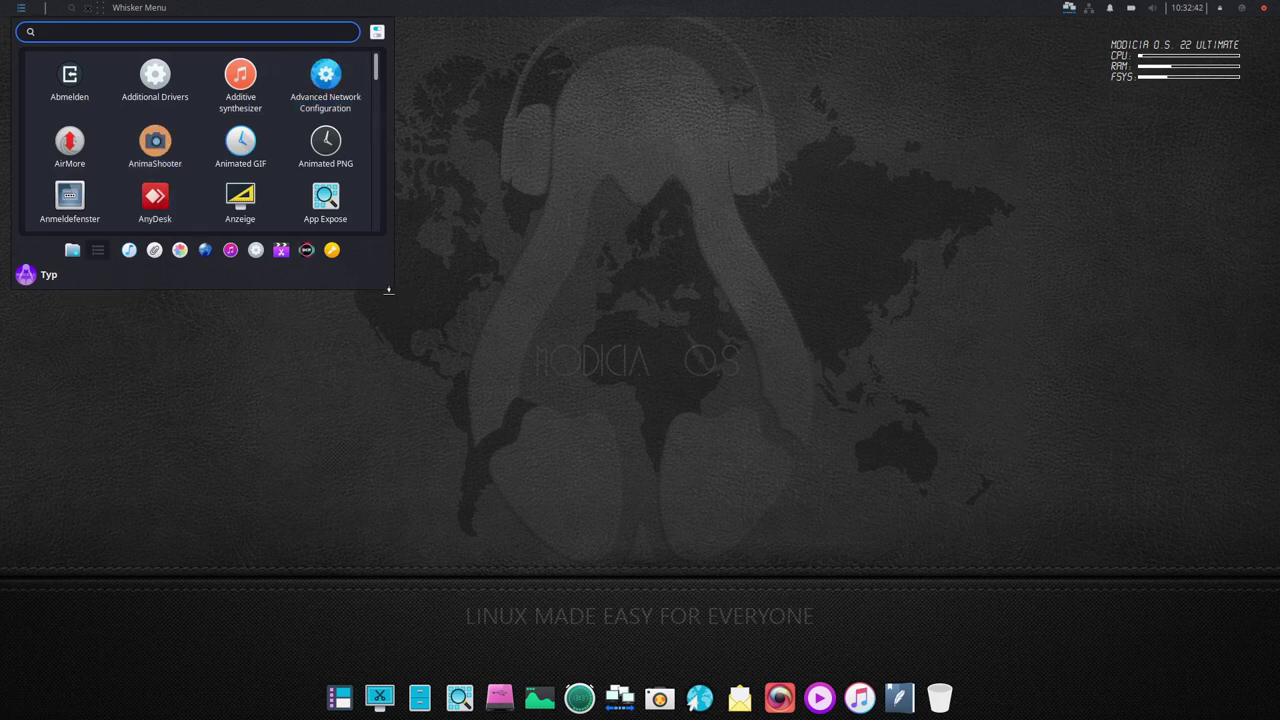
{"action": "left_click_drag", "start_coordinate": [389, 290], "coordinate": [389, 578]}
{"action": "left_click_drag", "start_coordinate": [389, 474], "coordinate": [962, 474]}
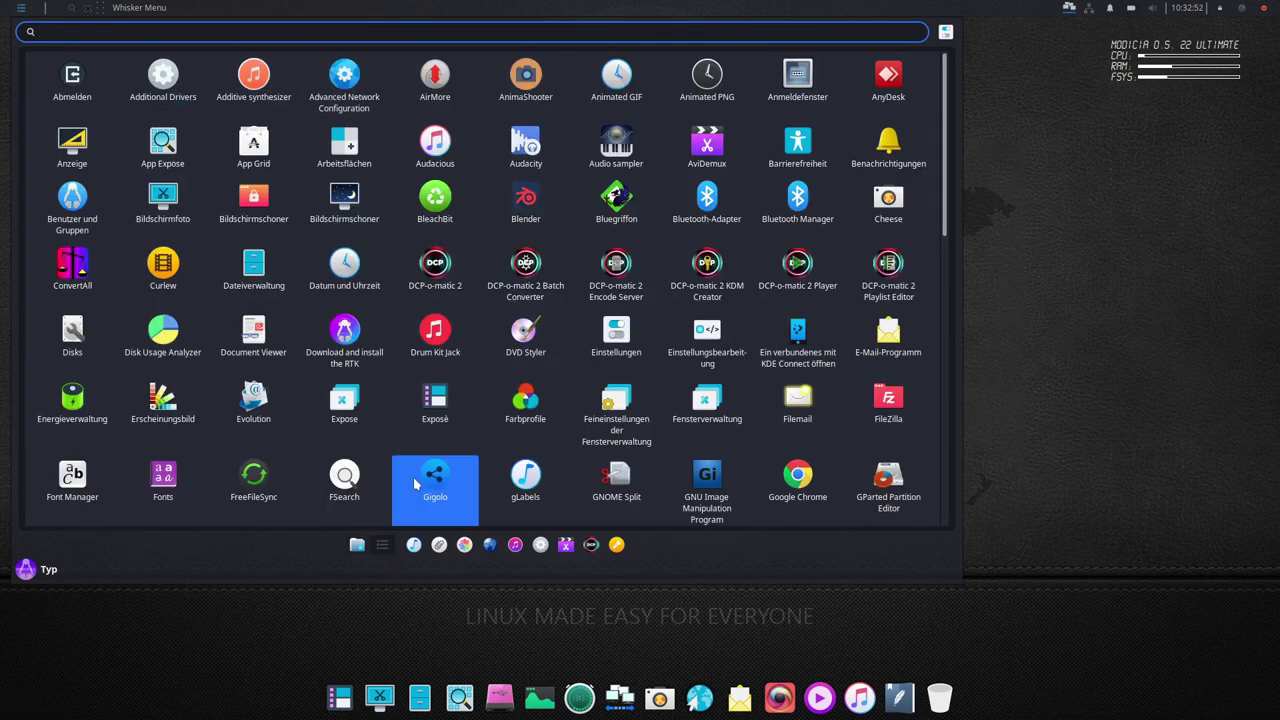
{"action": "mouse_move", "coordinate": [414, 547]}
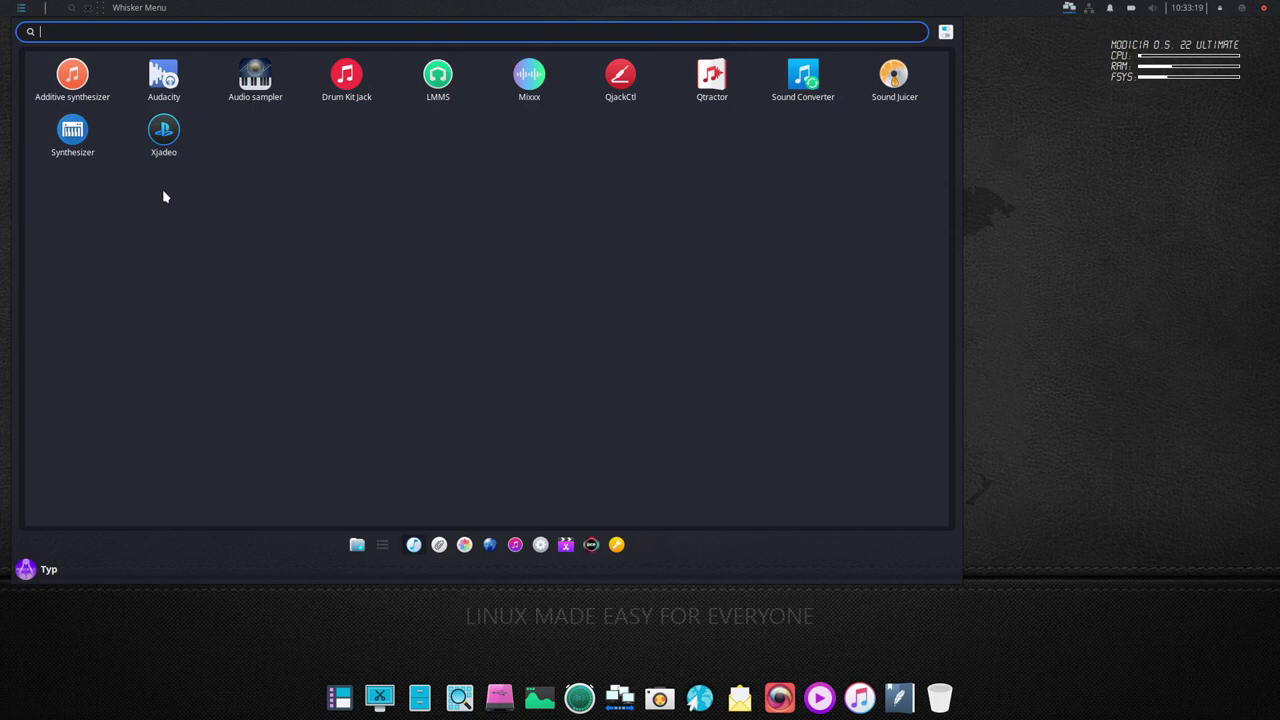
{"action": "left_click", "coordinate": [439, 546]}
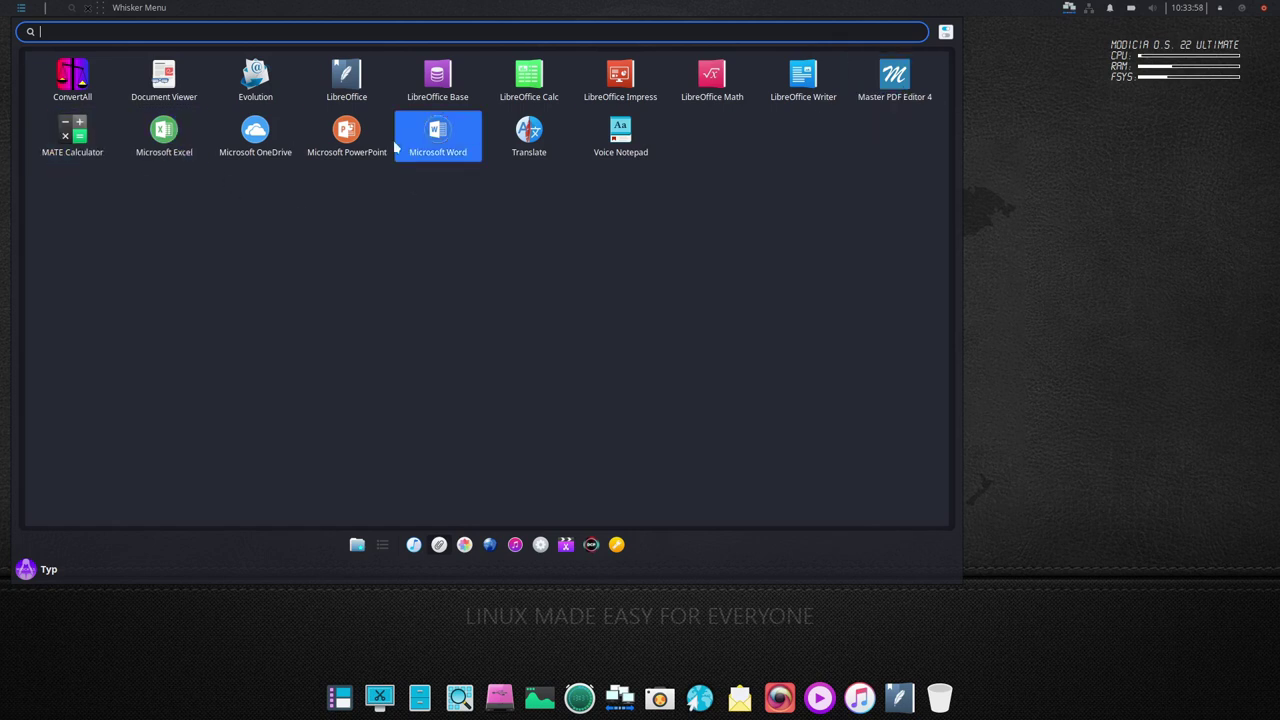
- Launch Microsoft Word online, dismissing the keyring prompt and the translation offer
{"action": "left_click", "coordinate": [446, 138]}
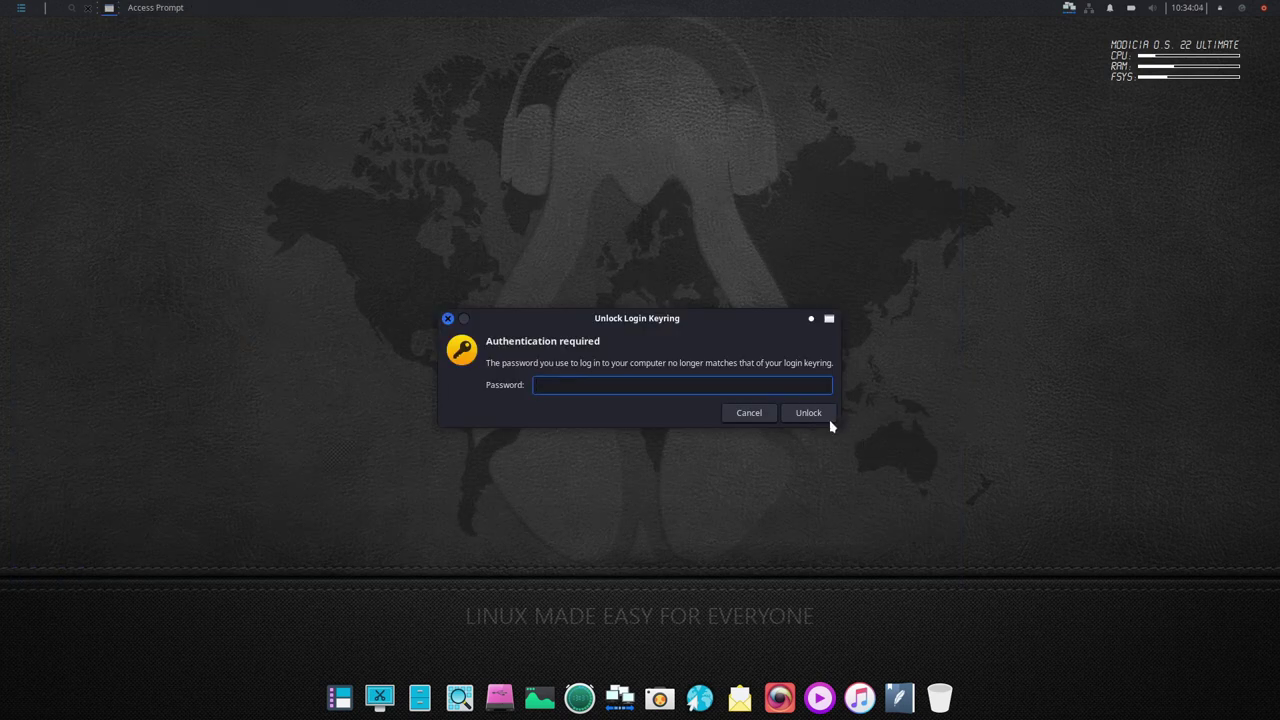
{"action": "left_click", "coordinate": [750, 413]}
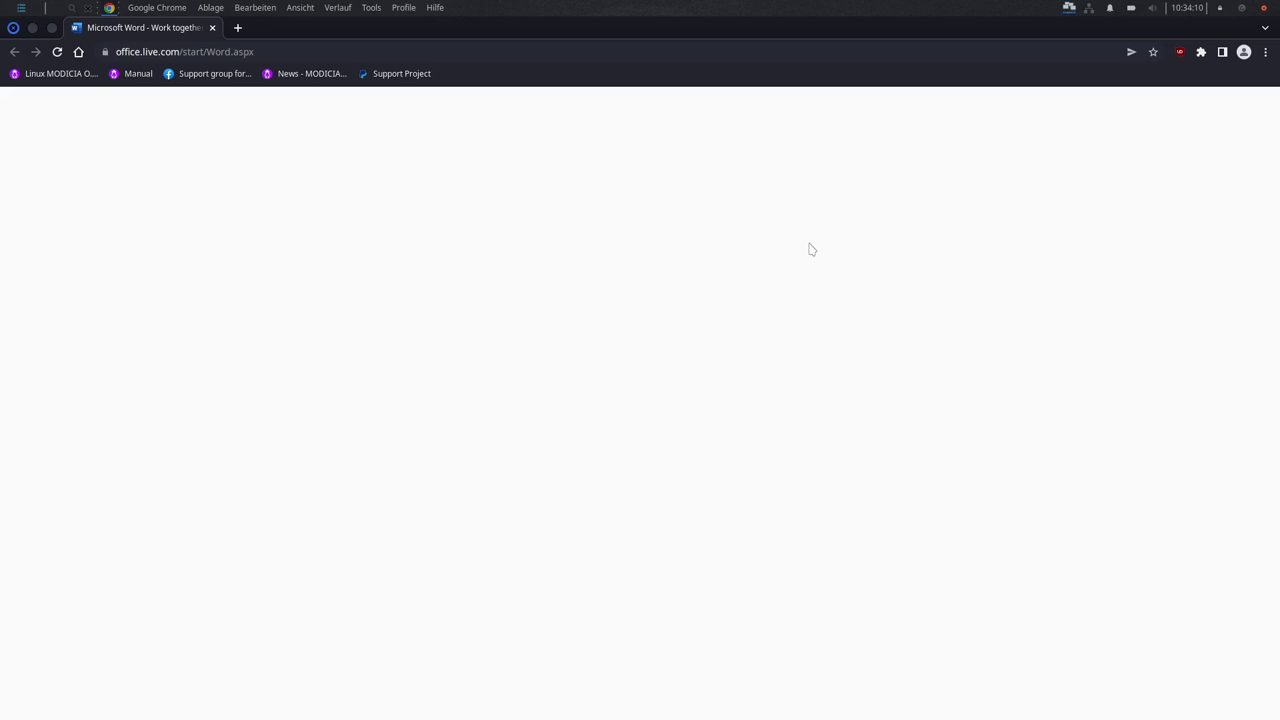
{"action": "left_click", "coordinate": [295, 48]}
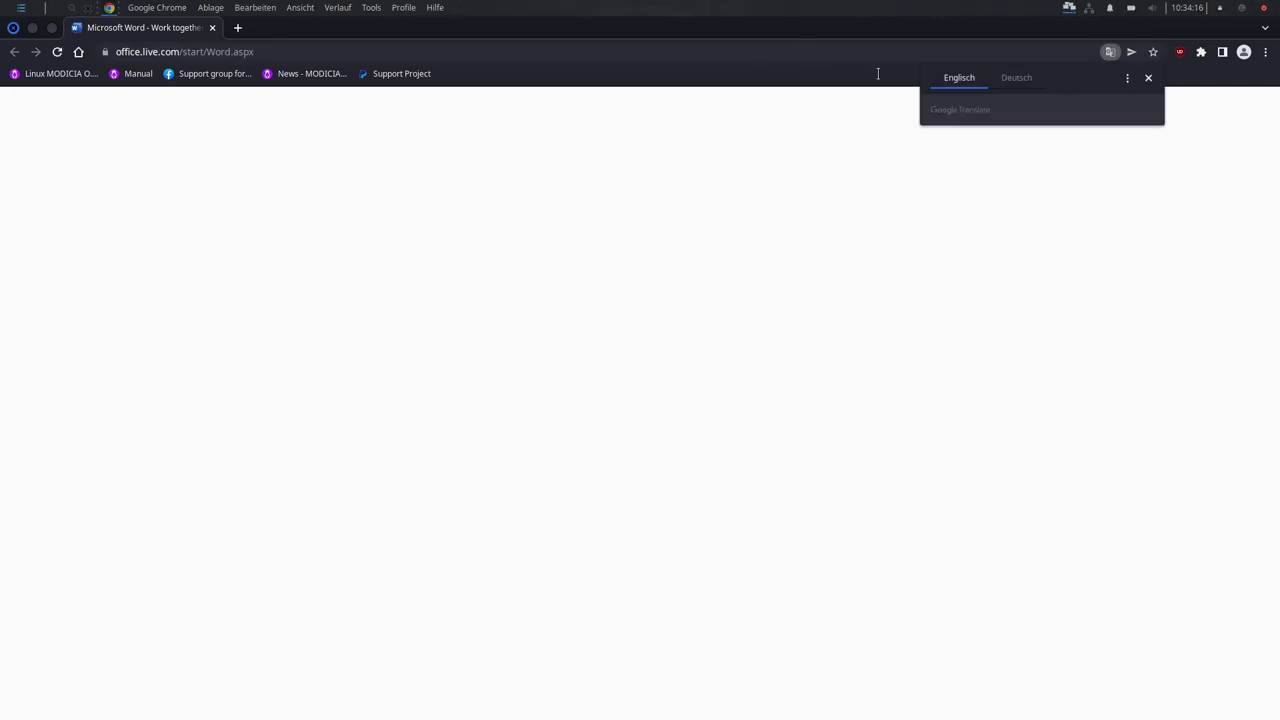
{"action": "left_click", "coordinate": [1148, 78]}
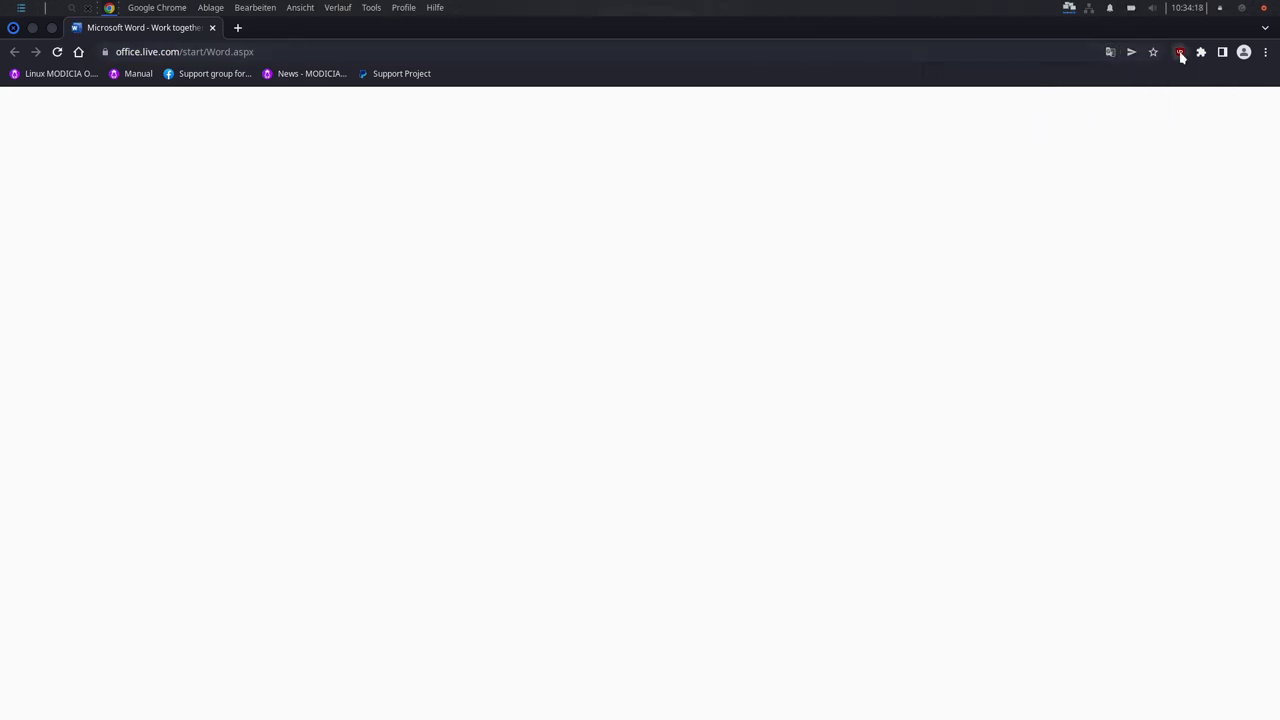
- Disable uBlock Origin on office.live.com, reload the page, then close Chrome
{"action": "left_click", "coordinate": [1180, 52]}
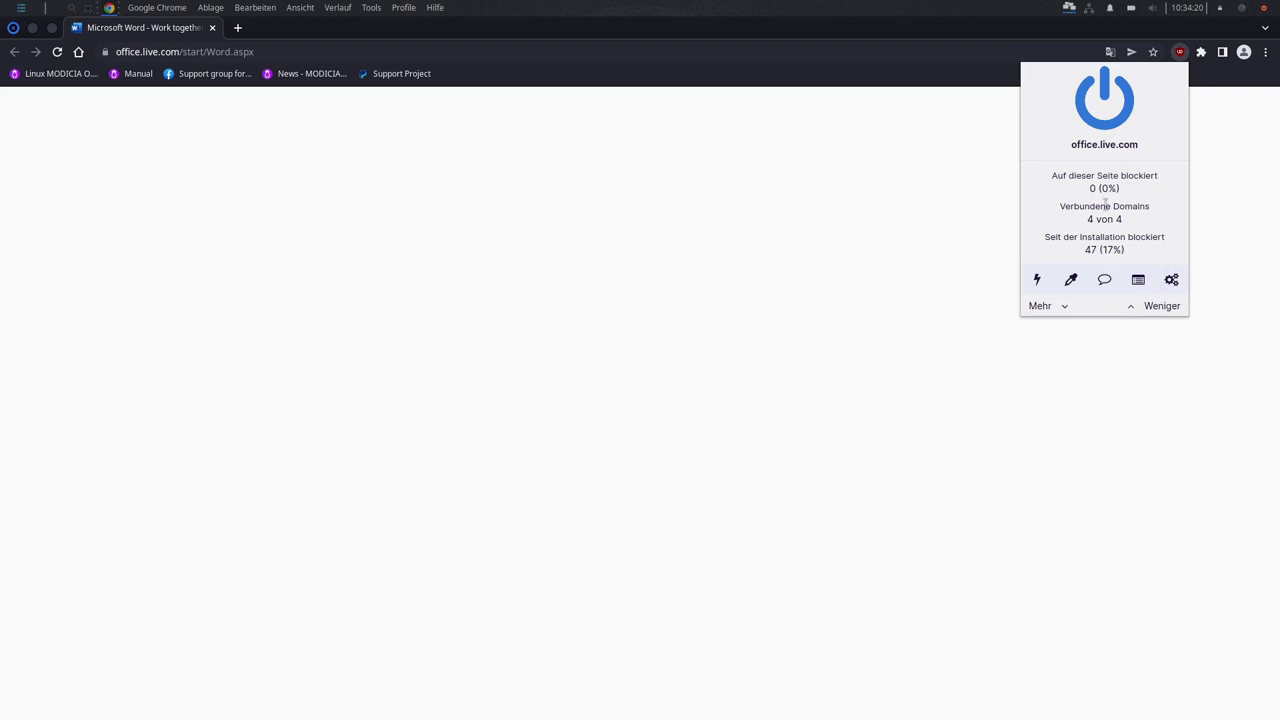
{"action": "left_click", "coordinate": [1104, 100]}
{"action": "left_click", "coordinate": [1165, 97]}
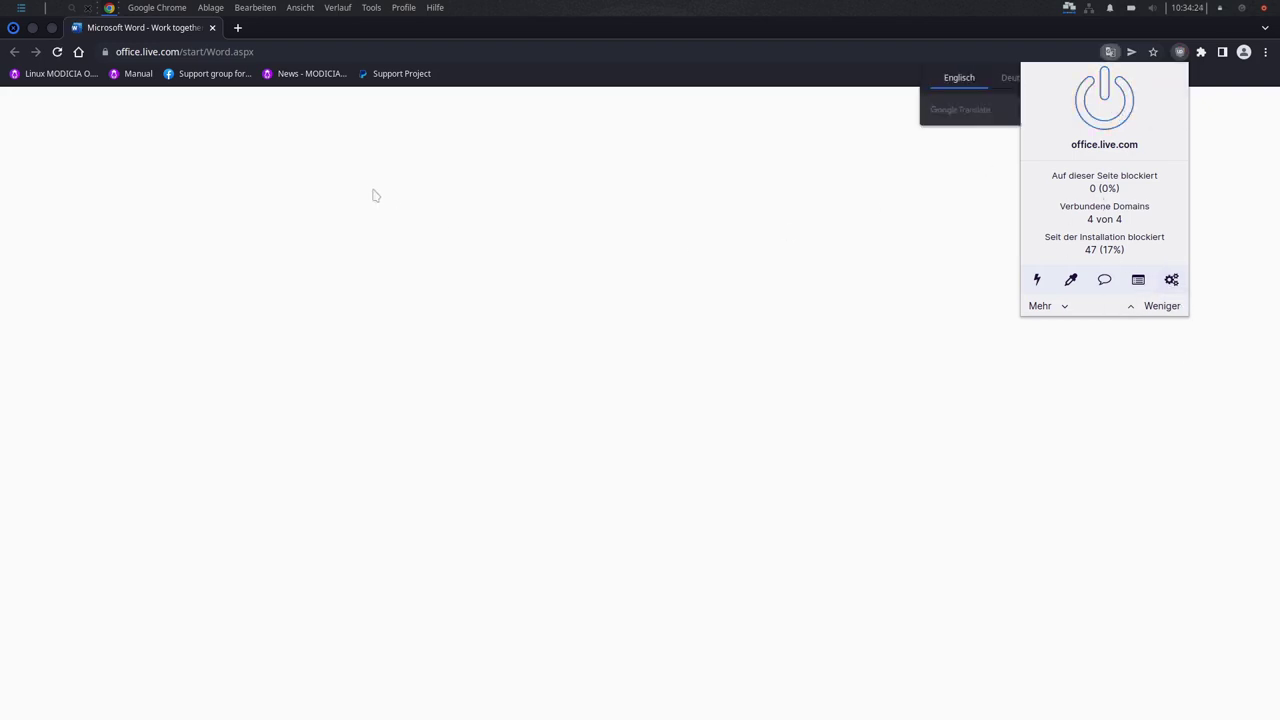
{"action": "left_click", "coordinate": [585, 187]}
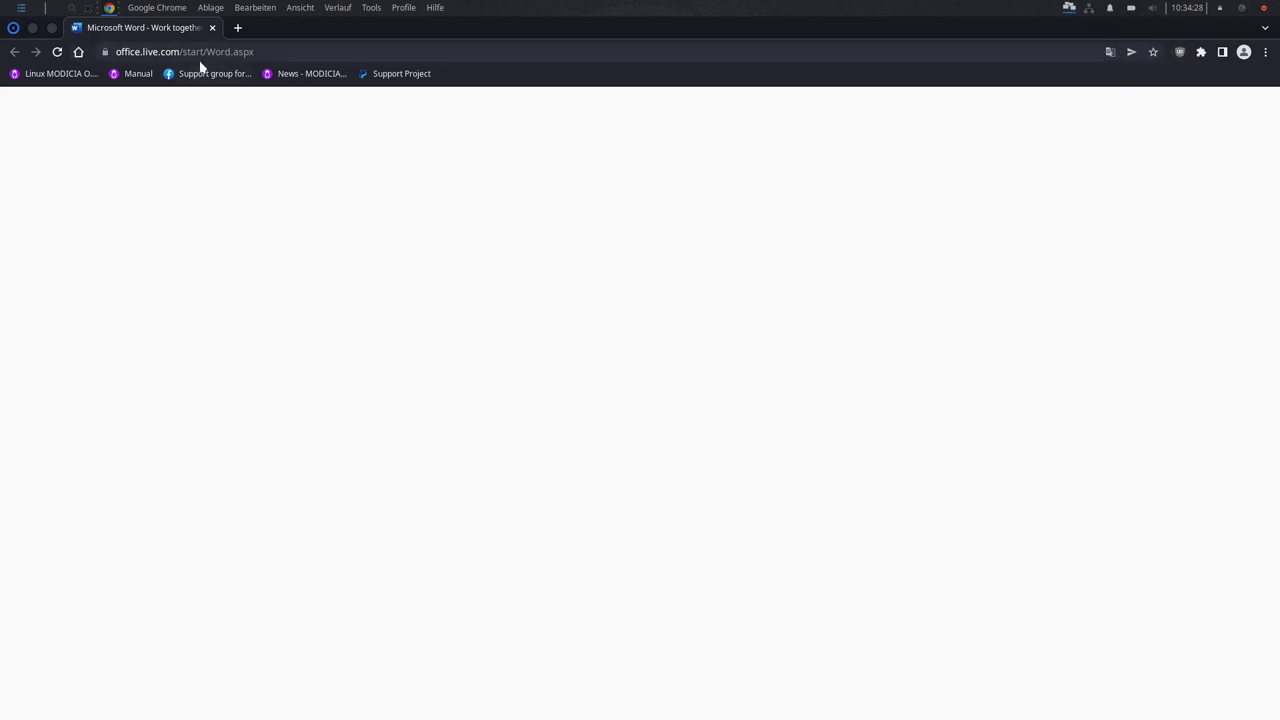
{"action": "left_click", "coordinate": [212, 28]}
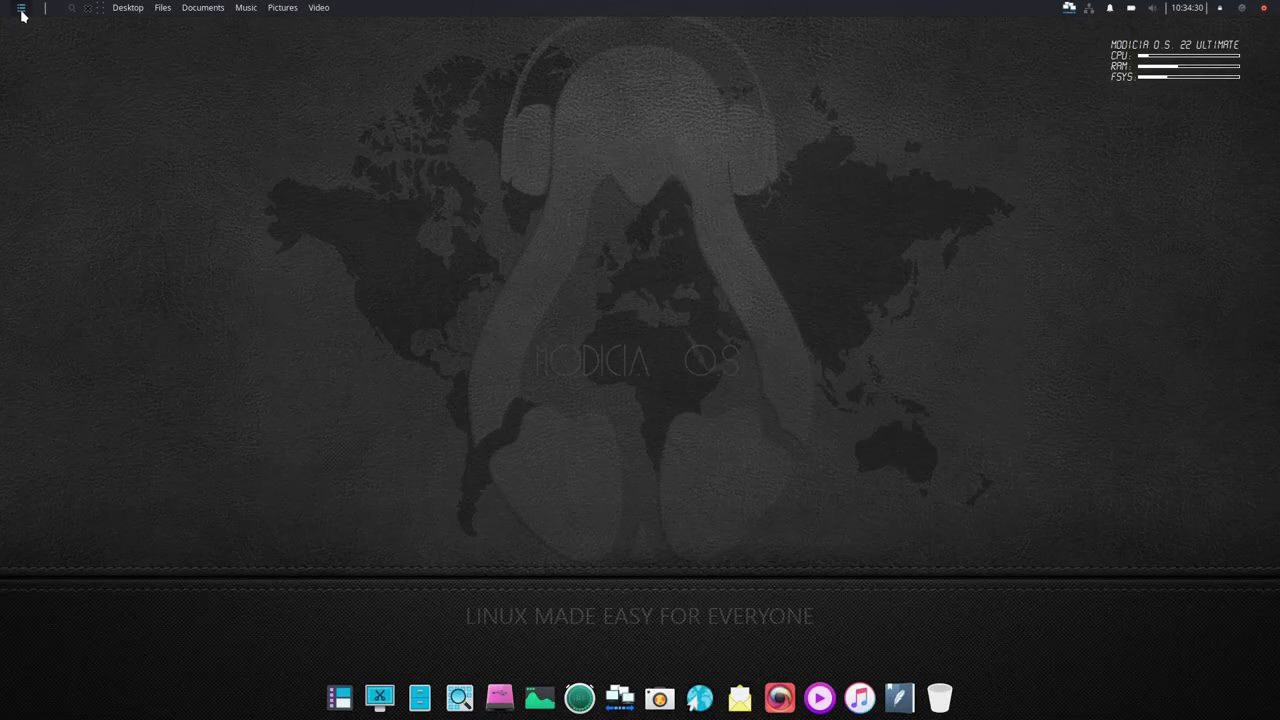
- Launch Microsoft Excel from the Office category, reach its sign-in page, then close Chrome
{"action": "left_click", "coordinate": [21, 9]}
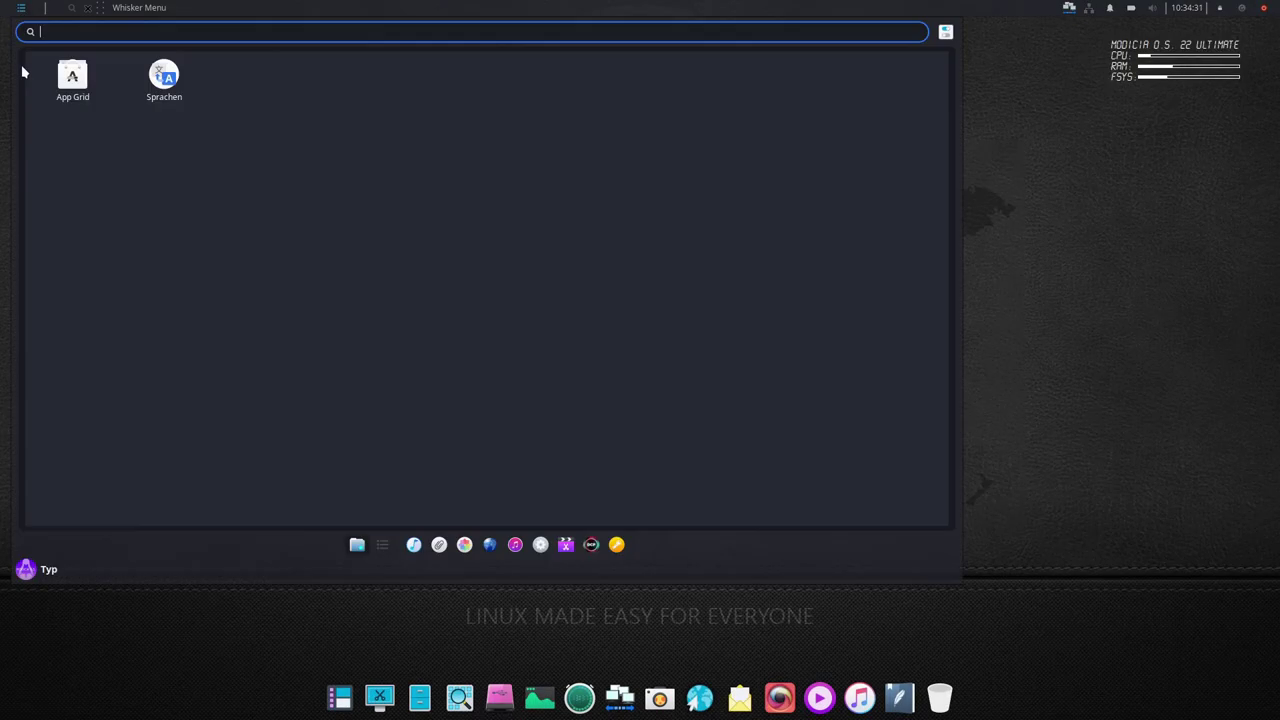
{"action": "left_click", "coordinate": [439, 546]}
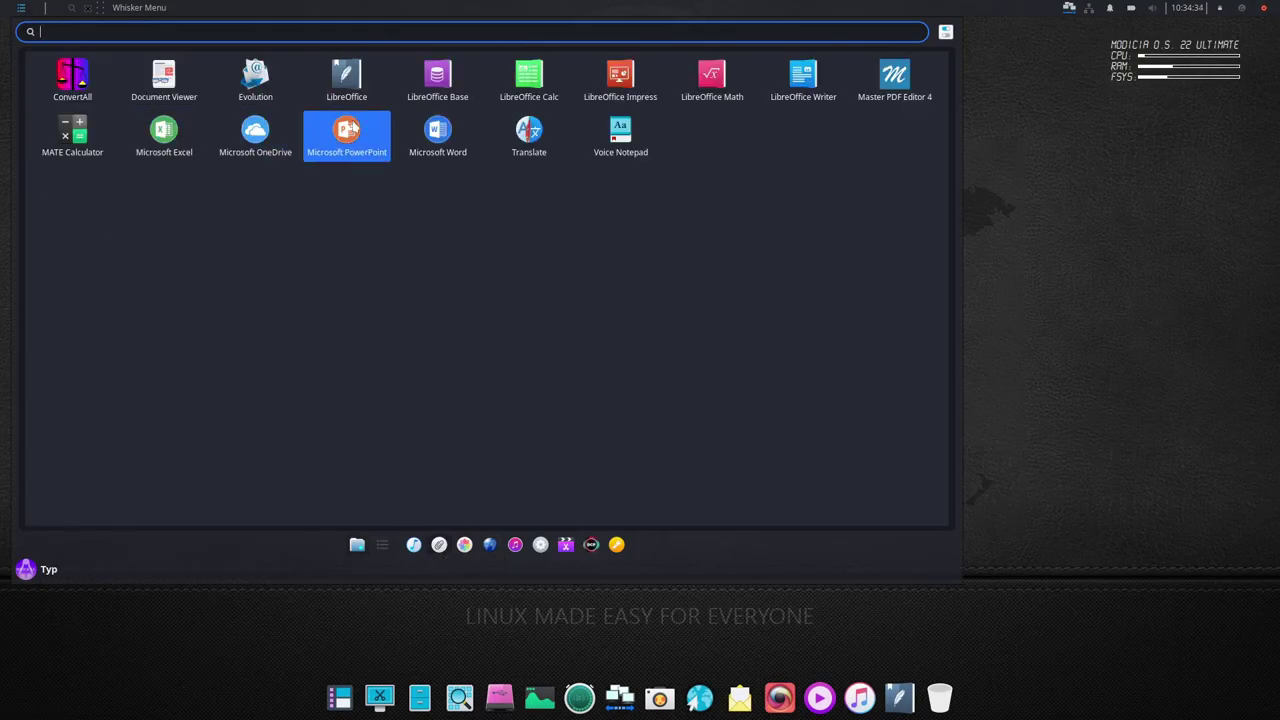
{"action": "left_click", "coordinate": [163, 131]}
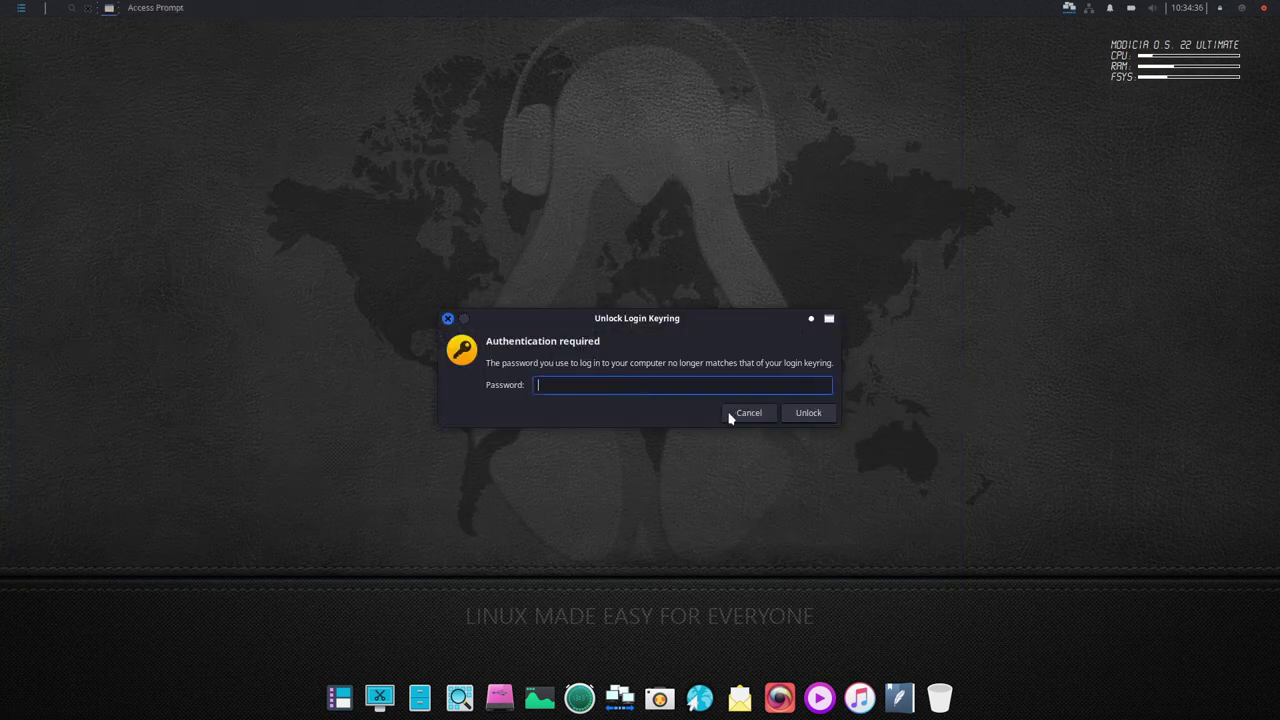
{"action": "left_click", "coordinate": [735, 412]}
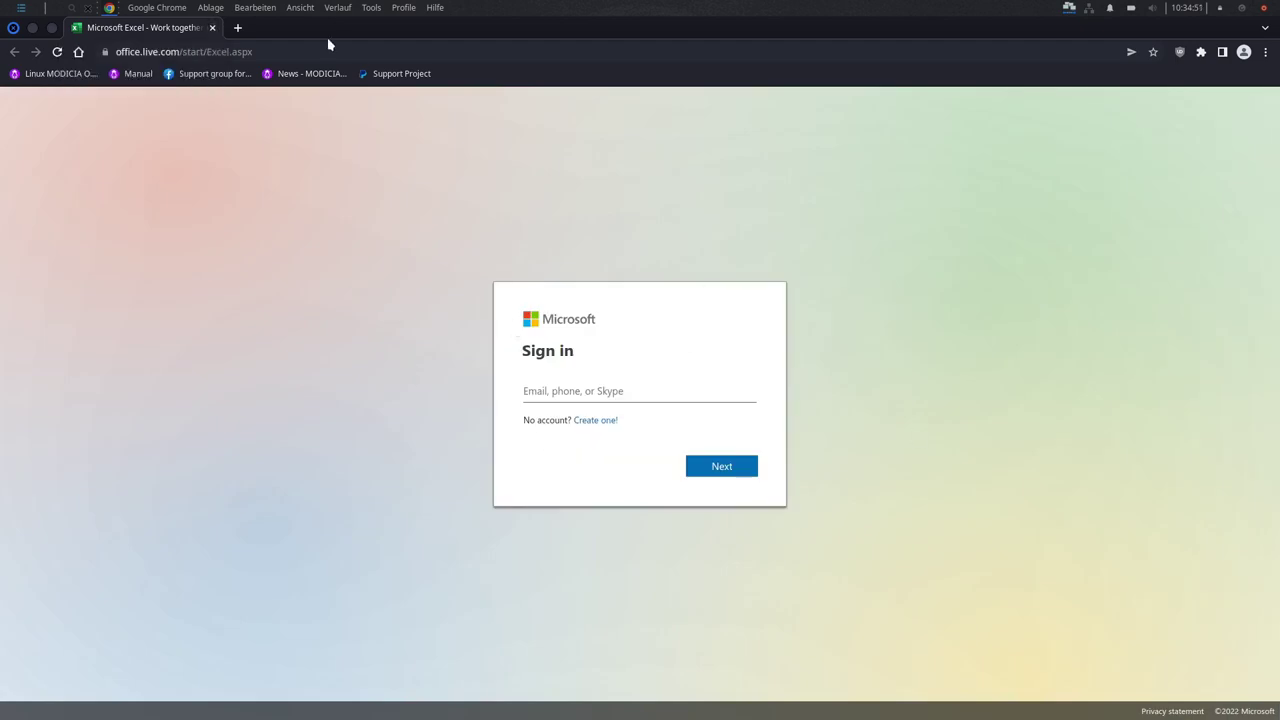
{"action": "left_click", "coordinate": [212, 28]}
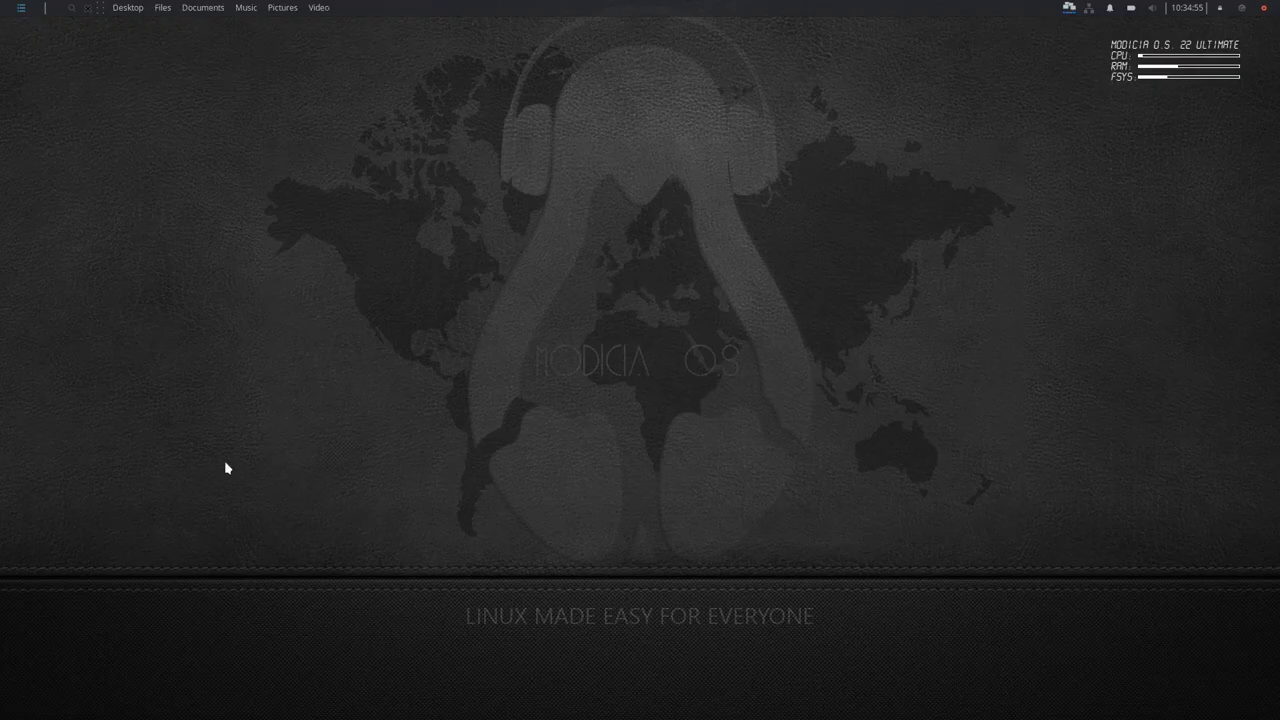
{"action": "key", "text": "super"}
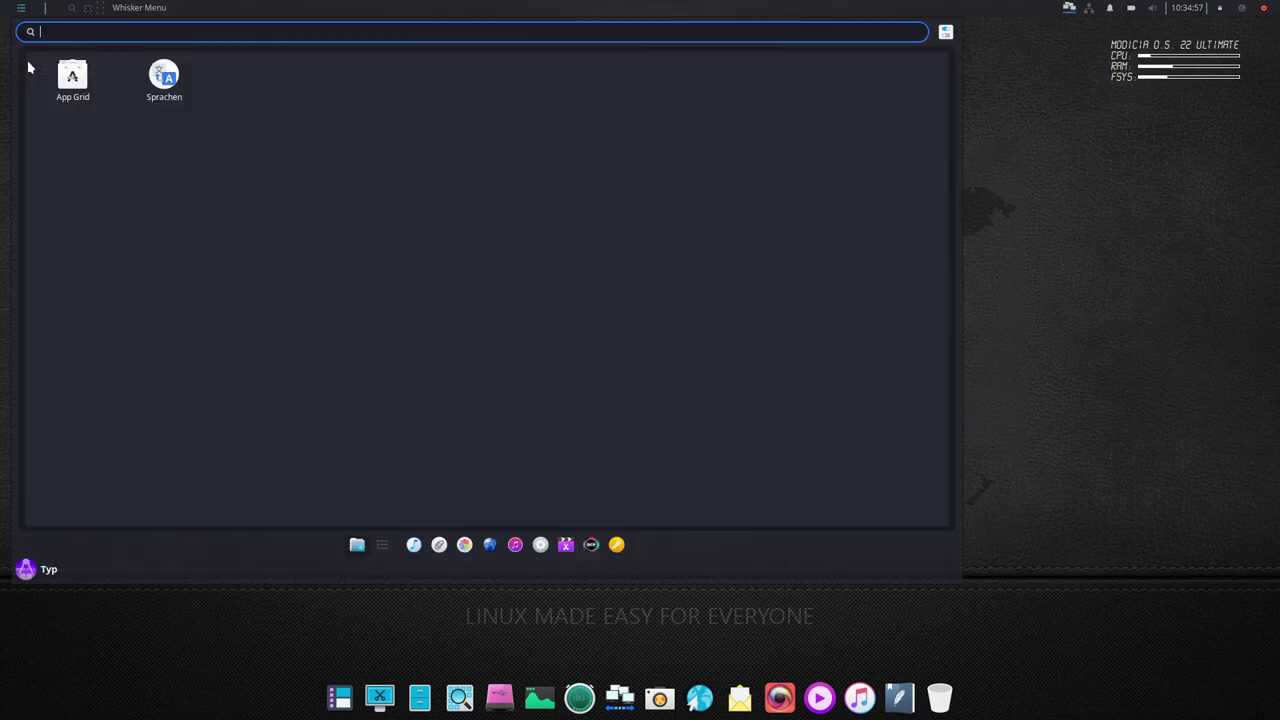
- Launch GIMP from the Whisker Menu's Graphics category
{"action": "left_click", "coordinate": [445, 547]}
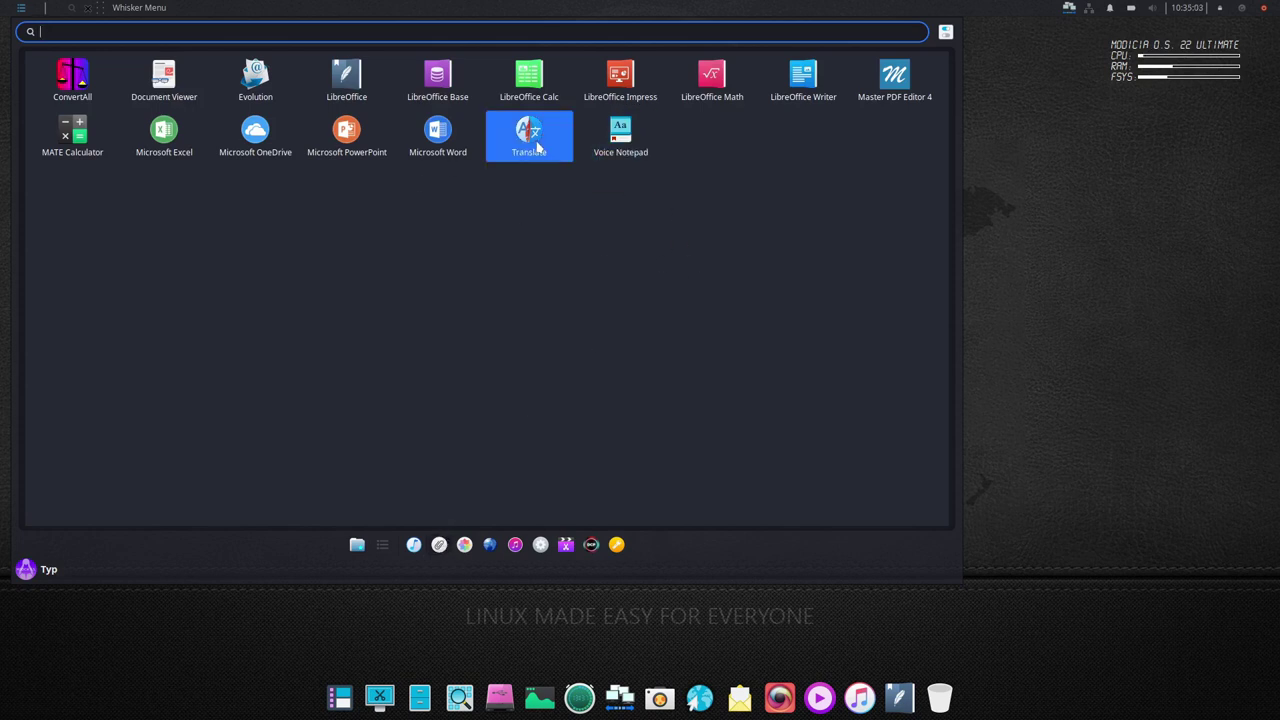
{"action": "left_click", "coordinate": [465, 547]}
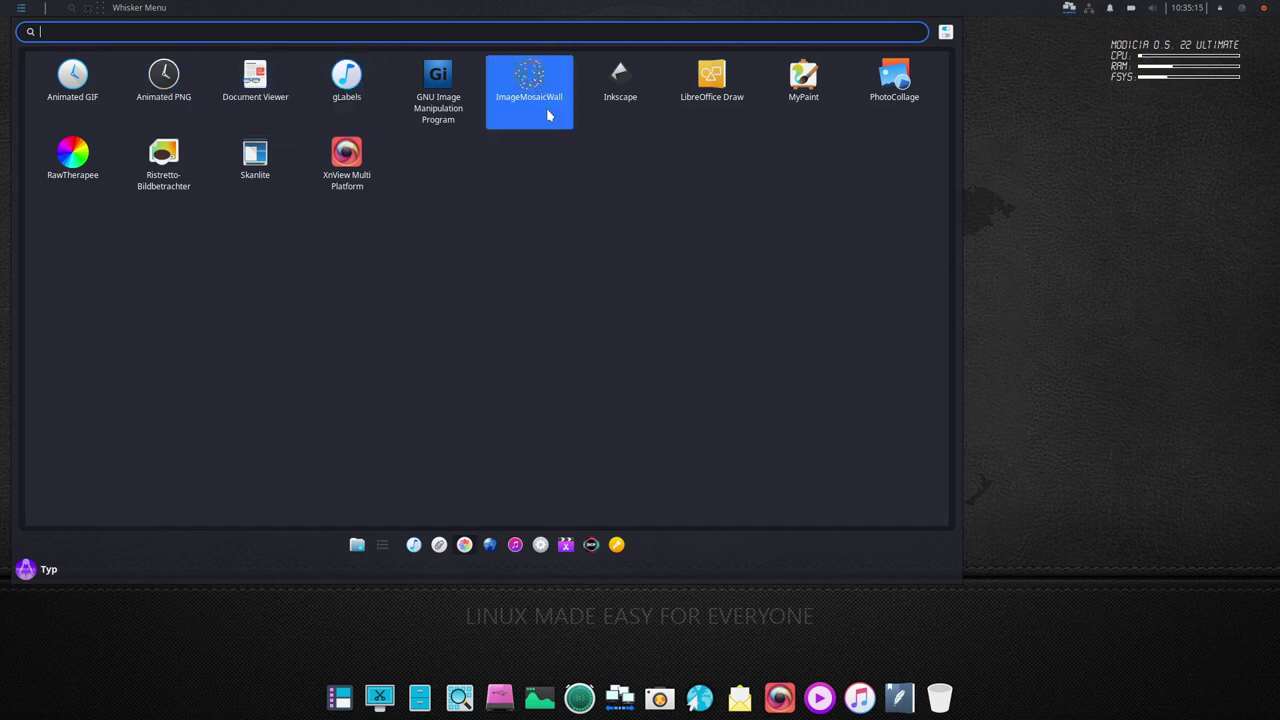
{"action": "left_click", "coordinate": [436, 104]}
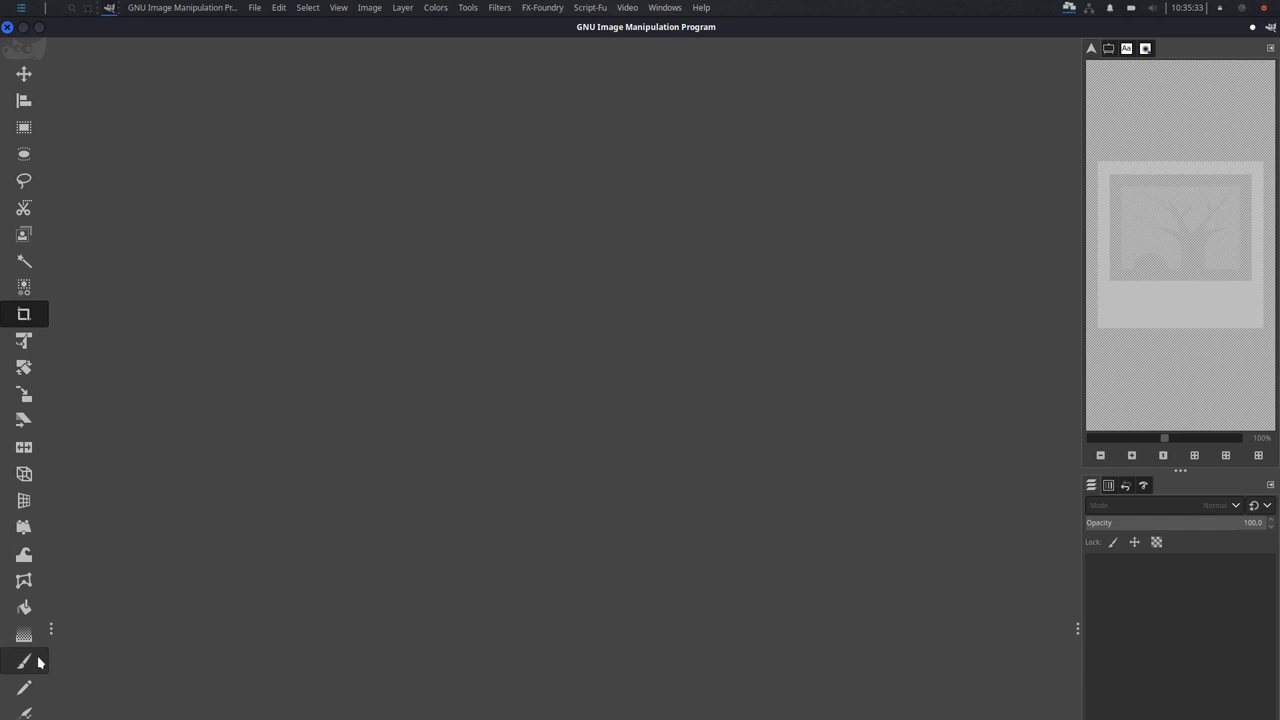
- Widen GIMP's toolbox to four columns, shorten the Navigation panel, then close GIMP
{"action": "left_click_drag", "start_coordinate": [116, 628], "coordinate": [133, 615]}
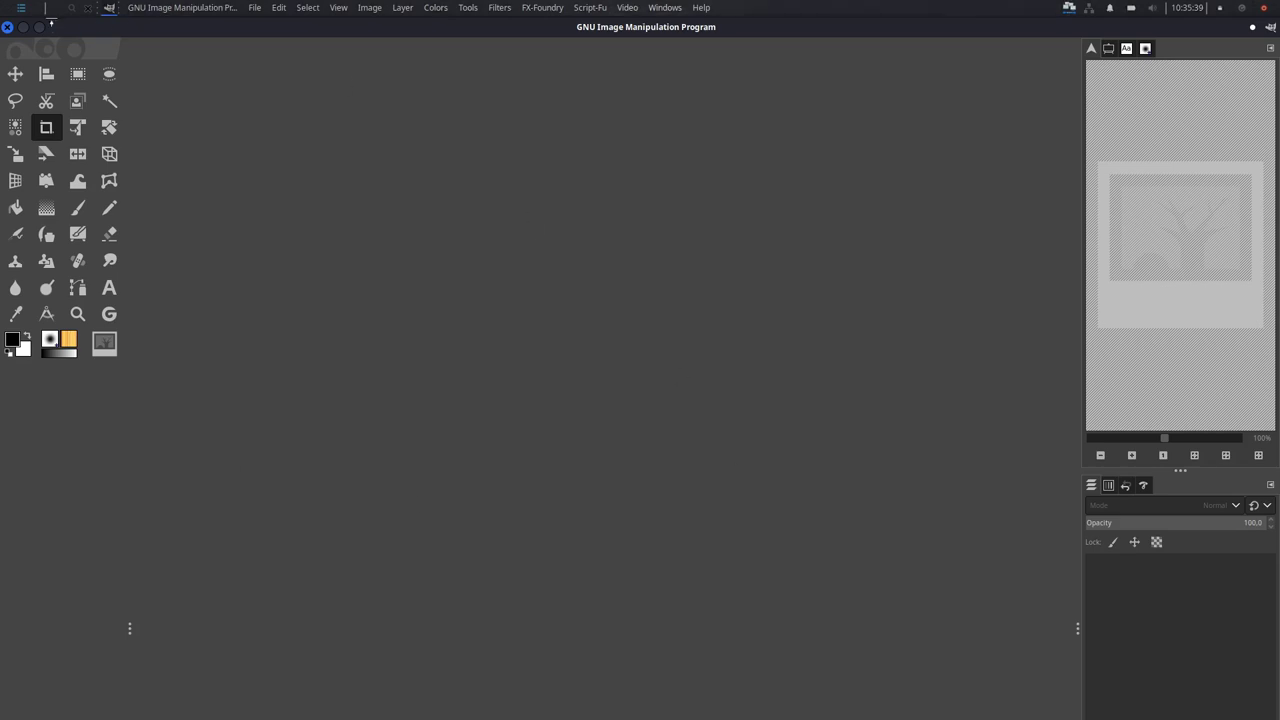
{"action": "left_click", "coordinate": [257, 8]}
{"action": "left_click", "coordinate": [216, 272]}
{"action": "left_click_drag", "start_coordinate": [1161, 408], "coordinate": [1161, 164]}
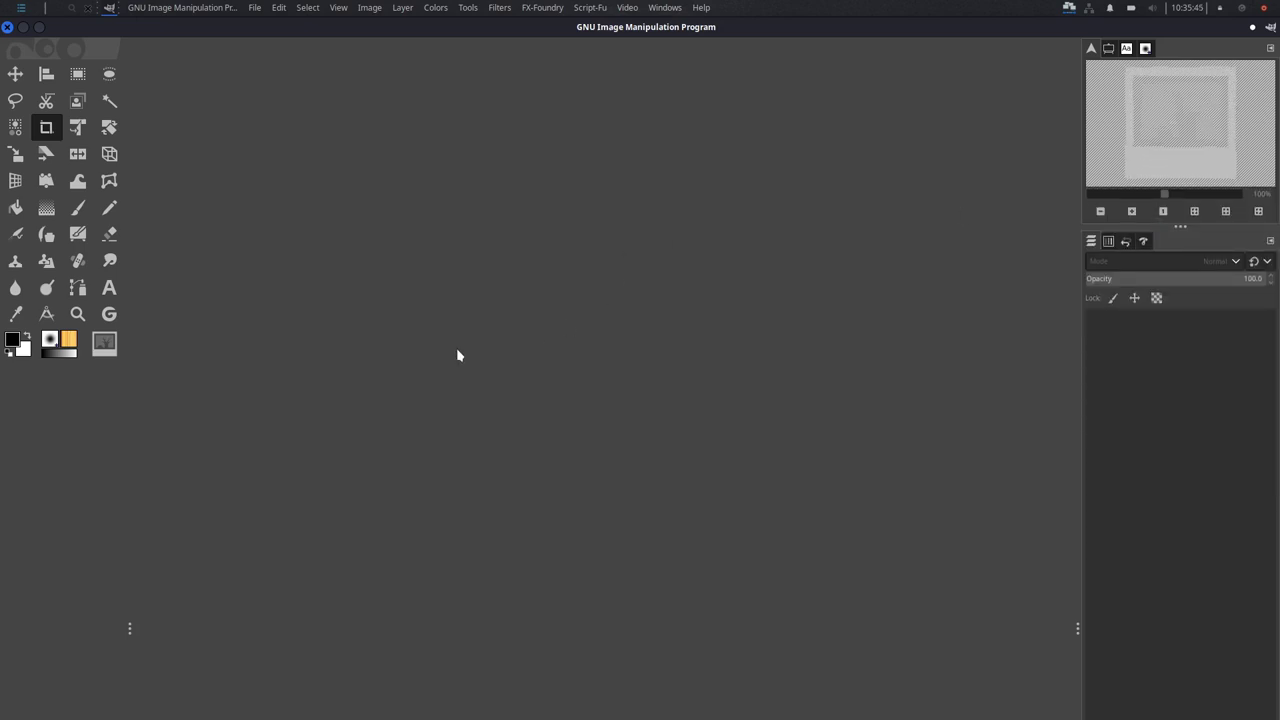
{"action": "left_click", "coordinate": [7, 27]}
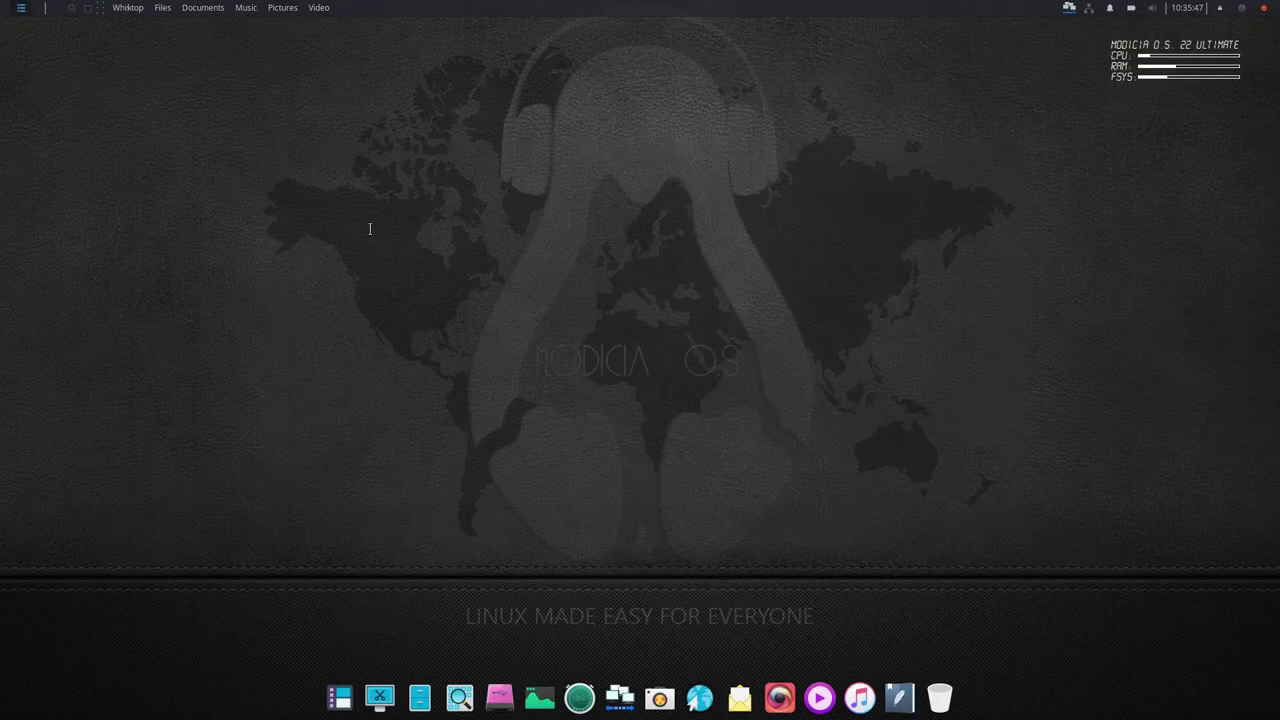
- Browse the Office and Graphics categories, then launch AirMore from the Internet category
{"action": "key", "text": "super"}
{"action": "left_click", "coordinate": [440, 546]}
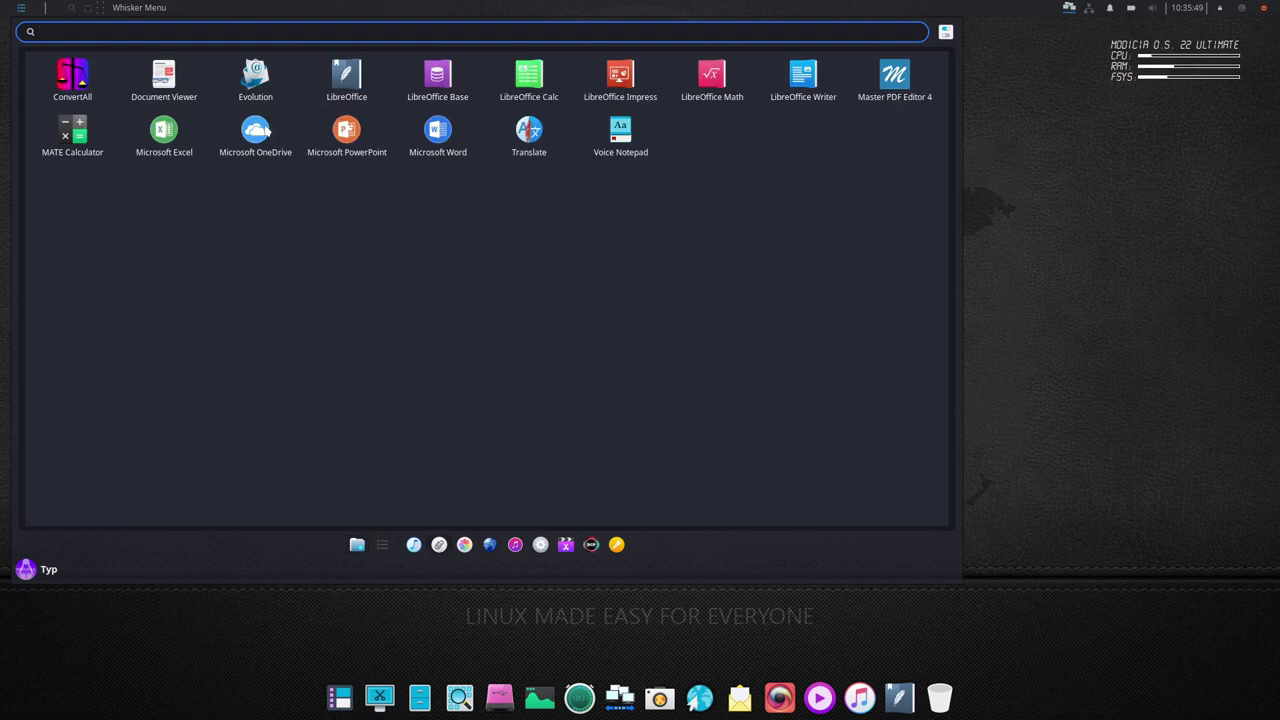
{"action": "left_click", "coordinate": [464, 544]}
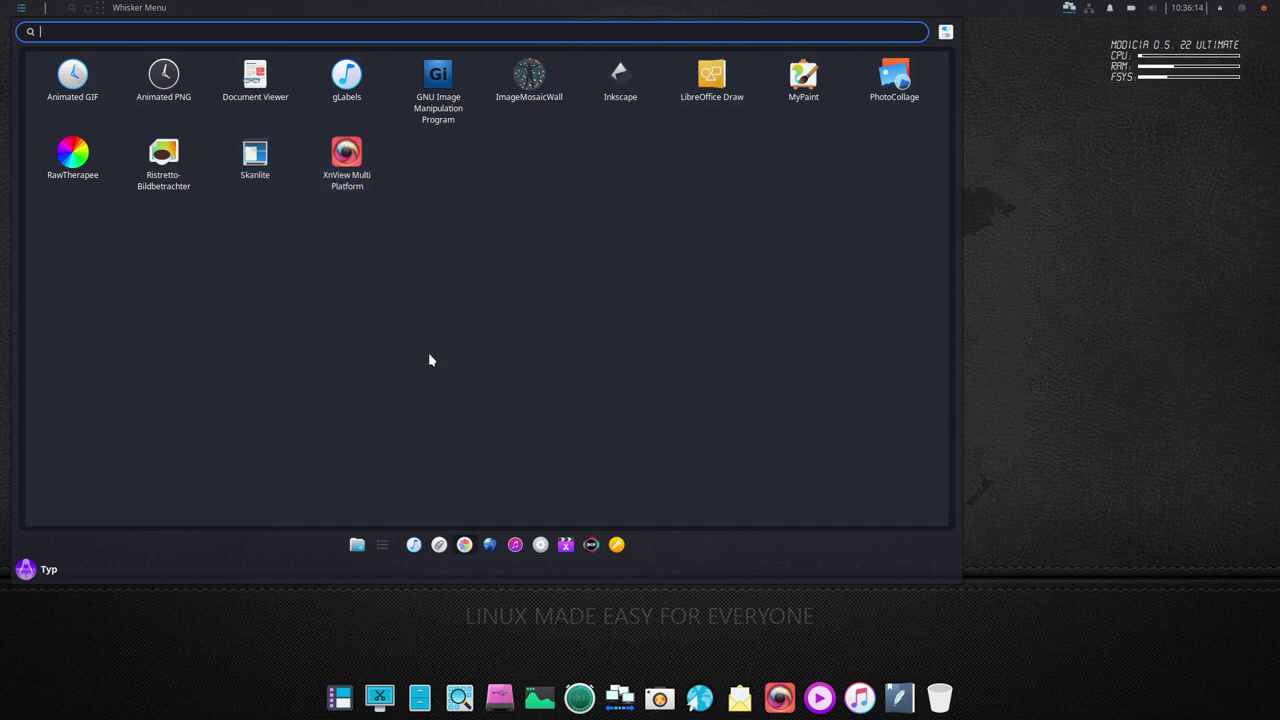
{"action": "left_click", "coordinate": [489, 545]}
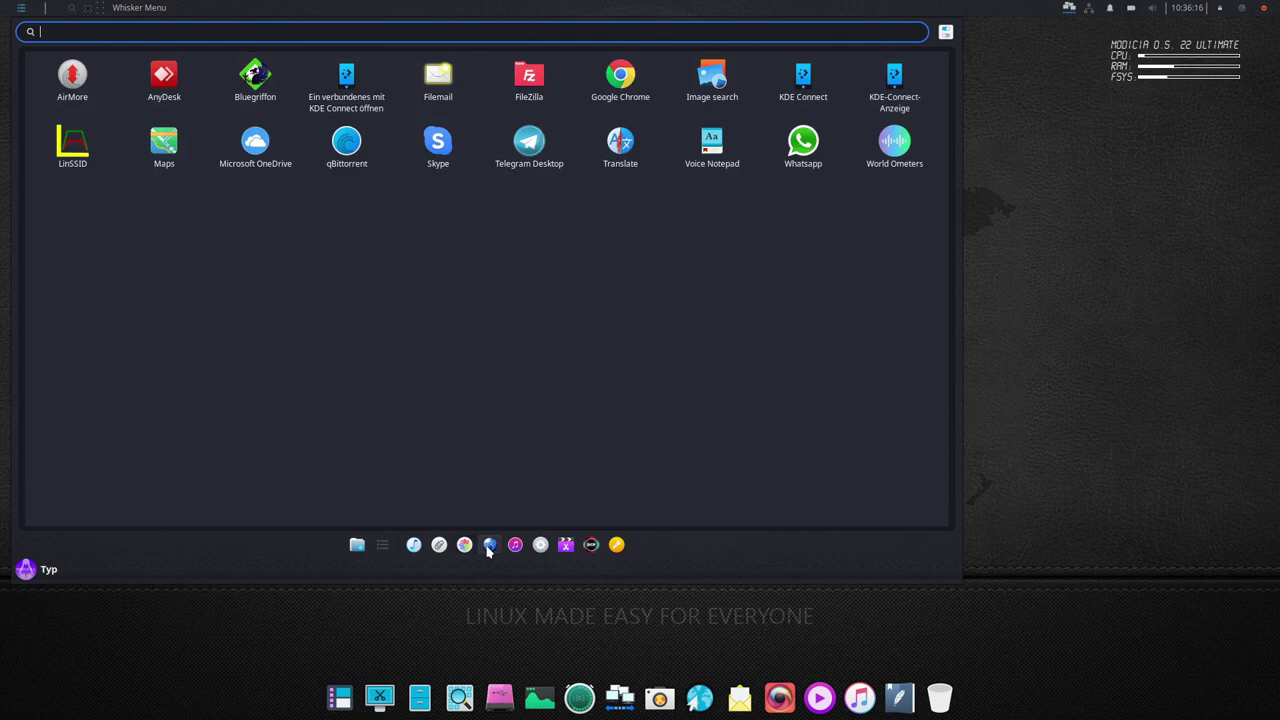
{"action": "left_click", "coordinate": [78, 86]}
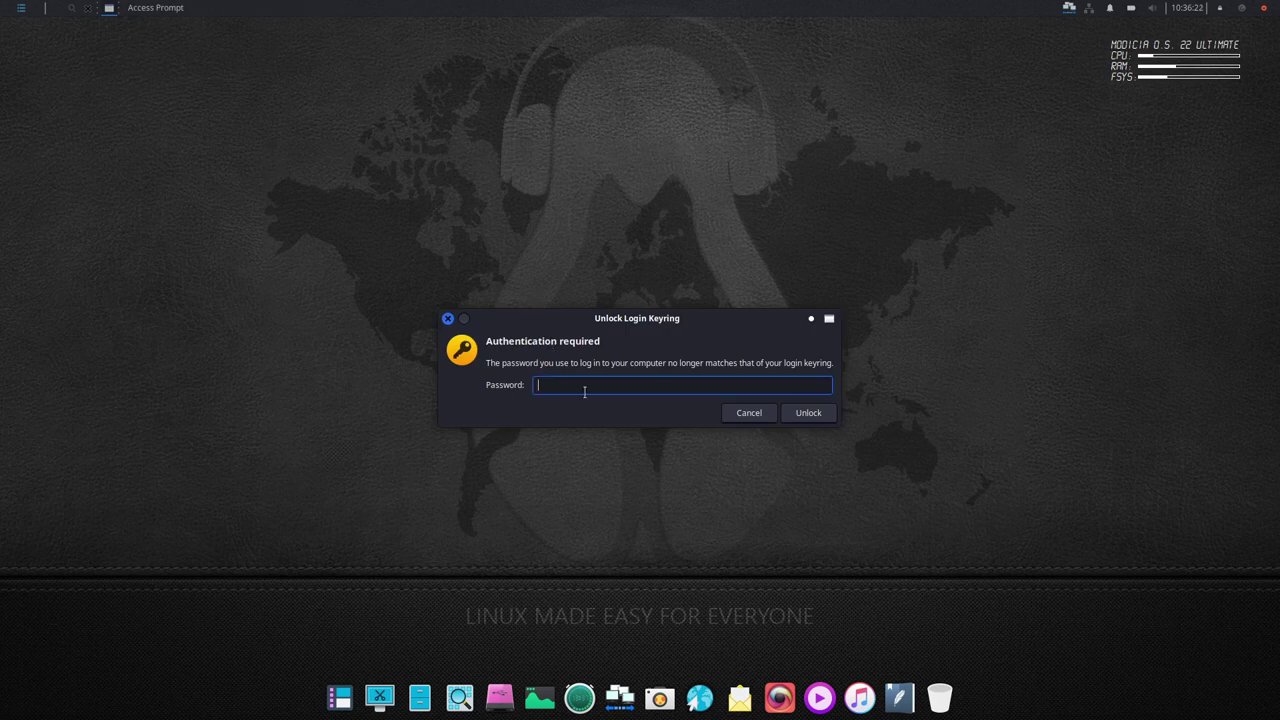
- Dismiss the keyring prompt, then view and close the Help FAQ on web.airmore.com
{"action": "left_click", "coordinate": [742, 416]}
{"action": "left_click", "coordinate": [742, 416]}
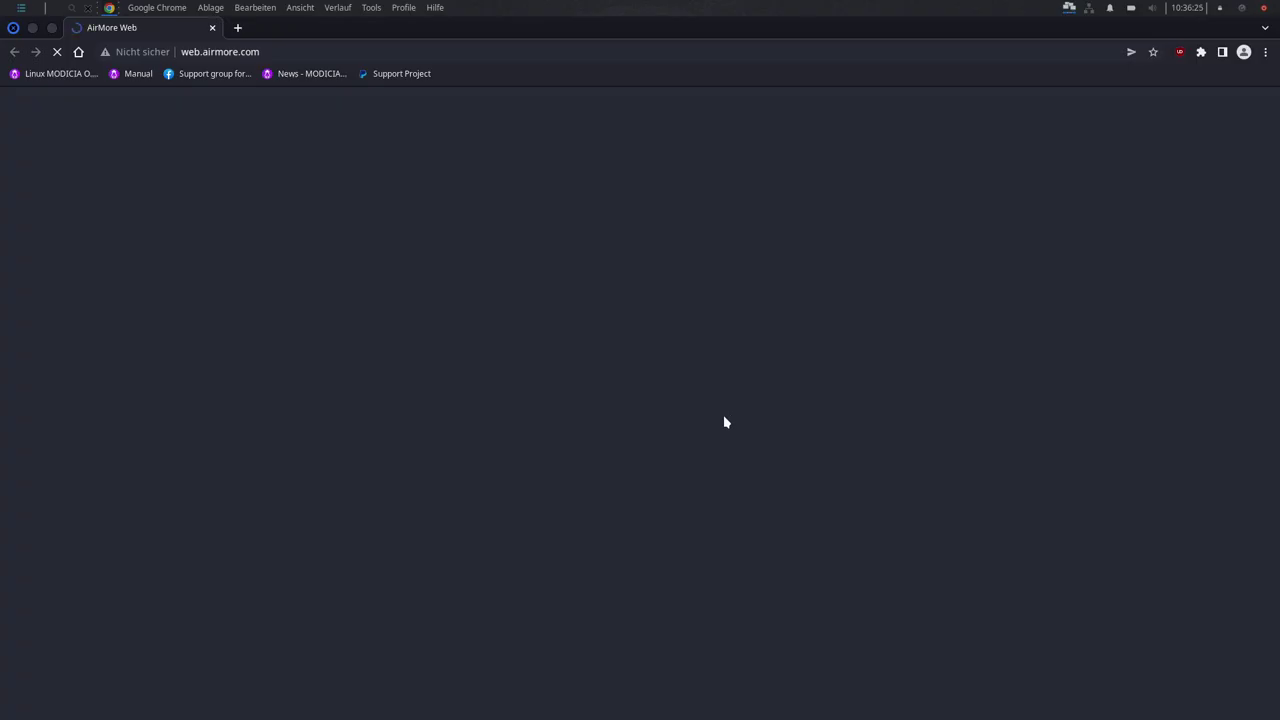
{"action": "left_click", "coordinate": [1246, 106]}
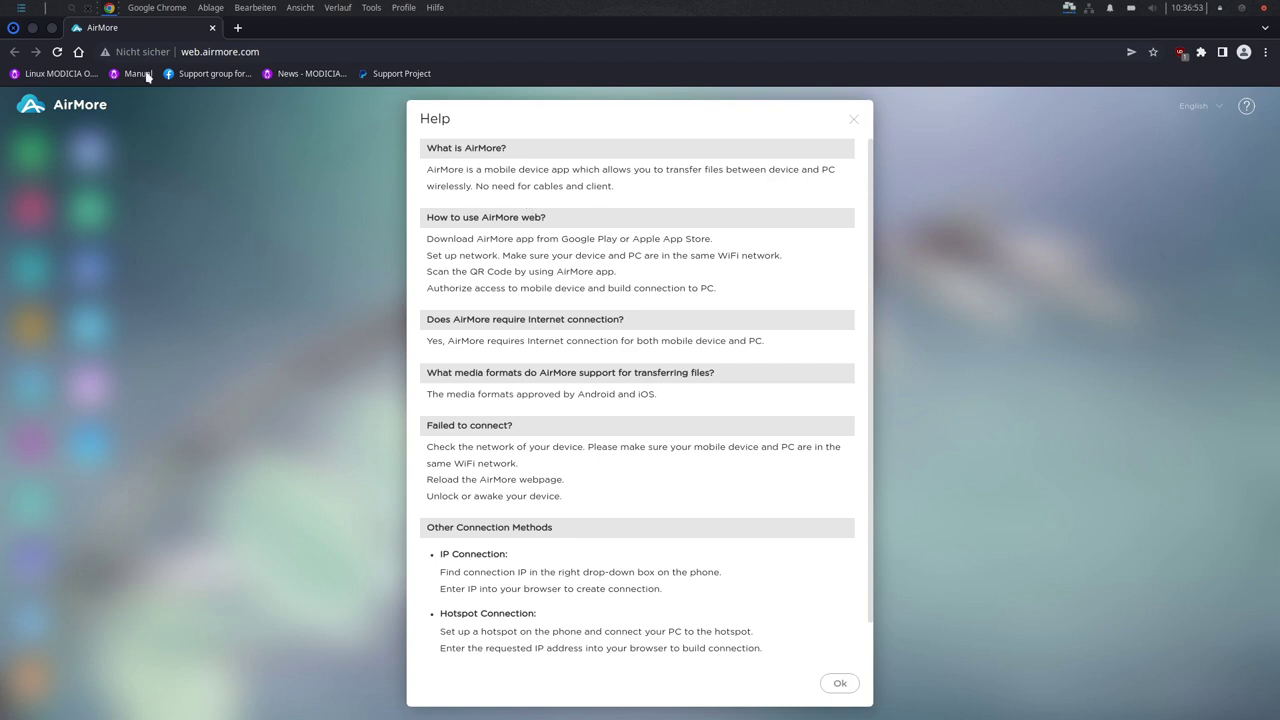
{"action": "left_click", "coordinate": [853, 119]}
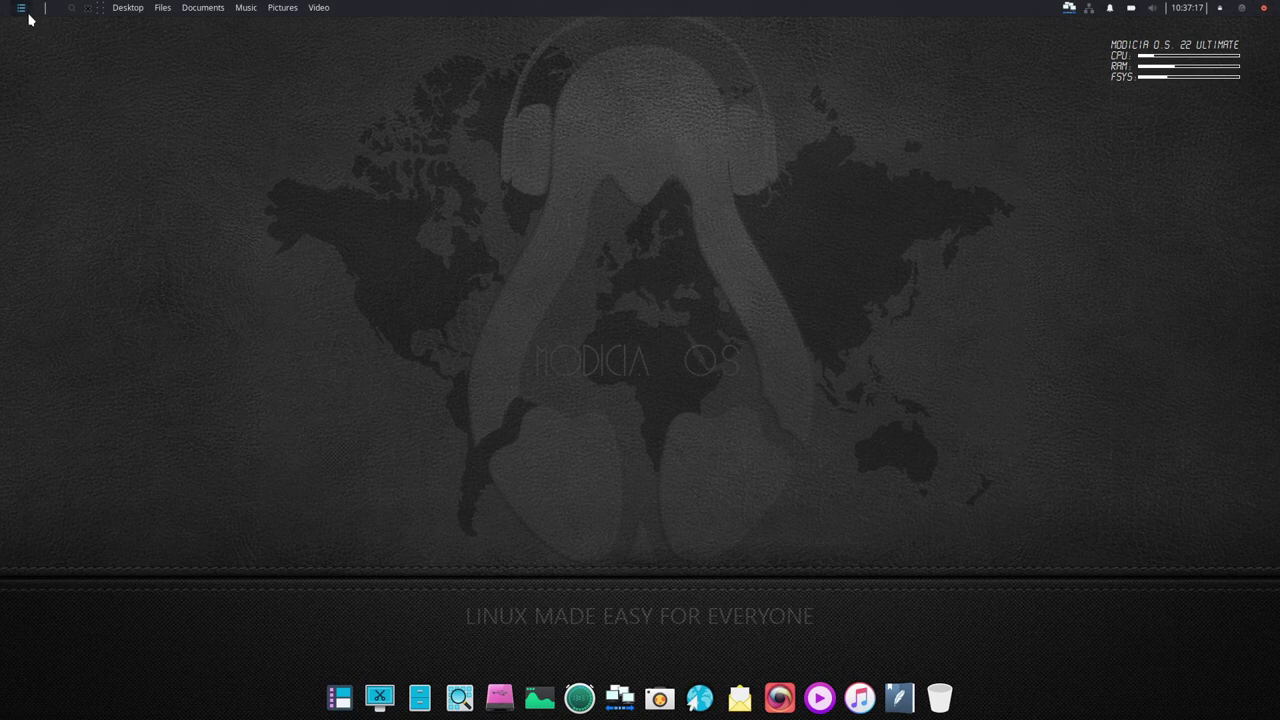
- Launch AnyDesk from the Whisker Menu's Internet category
{"action": "left_click", "coordinate": [23, 11]}
{"action": "left_click", "coordinate": [490, 546]}
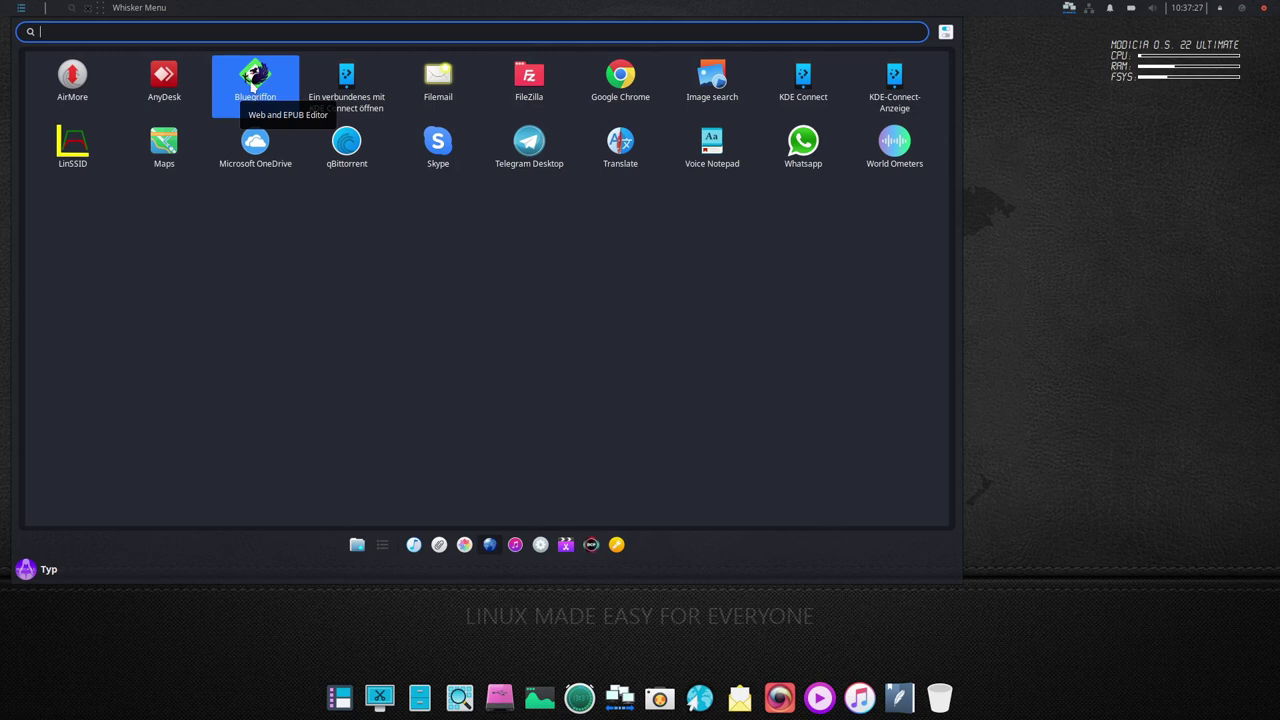
{"action": "left_click", "coordinate": [156, 84]}
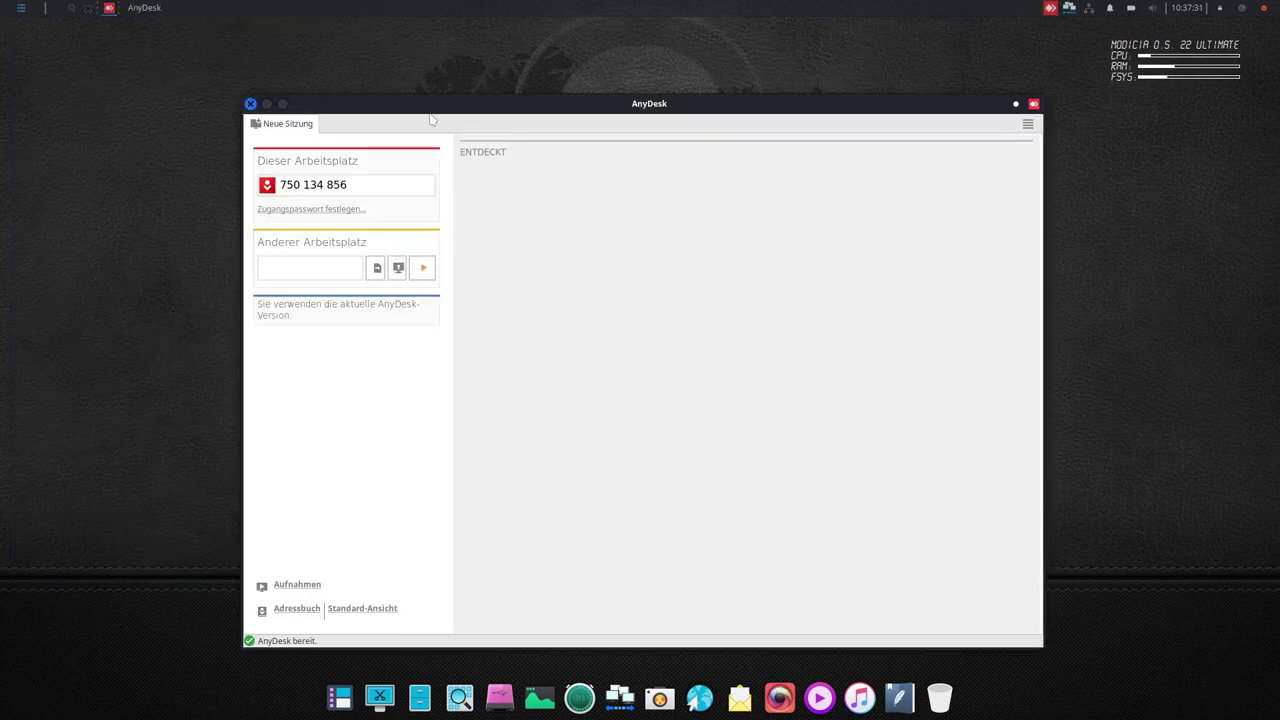
- Move the AnyDesk window up-left, close it, and list the Whisker Menu's Internet apps
{"action": "left_click_drag", "start_coordinate": [433, 114], "coordinate": [346, 76]}
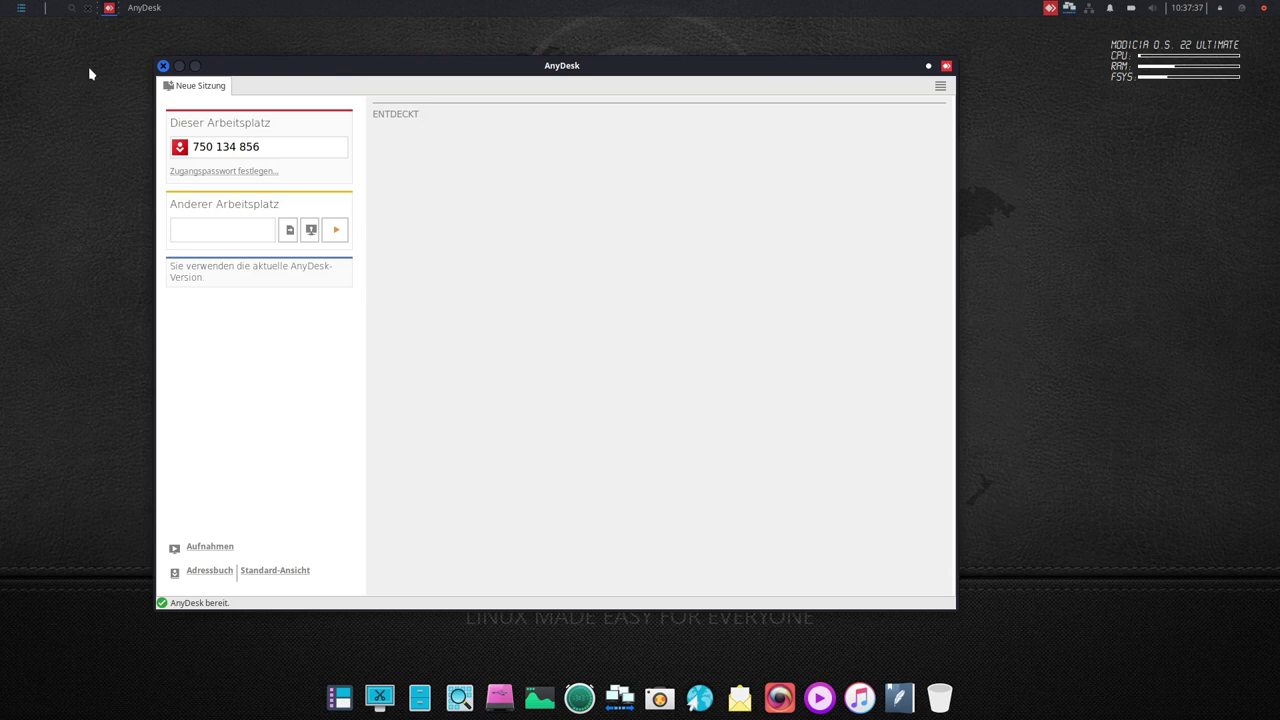
{"action": "left_click", "coordinate": [165, 67]}
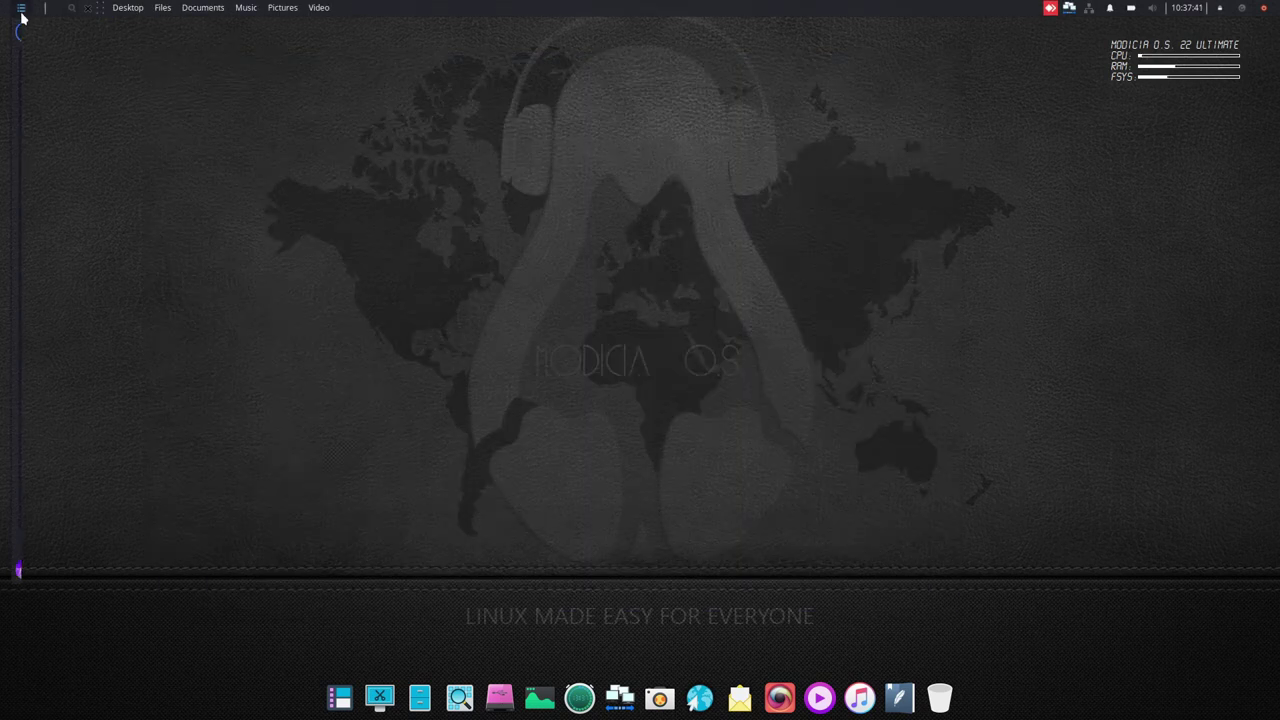
{"action": "left_click", "coordinate": [21, 8]}
{"action": "left_click", "coordinate": [490, 544]}
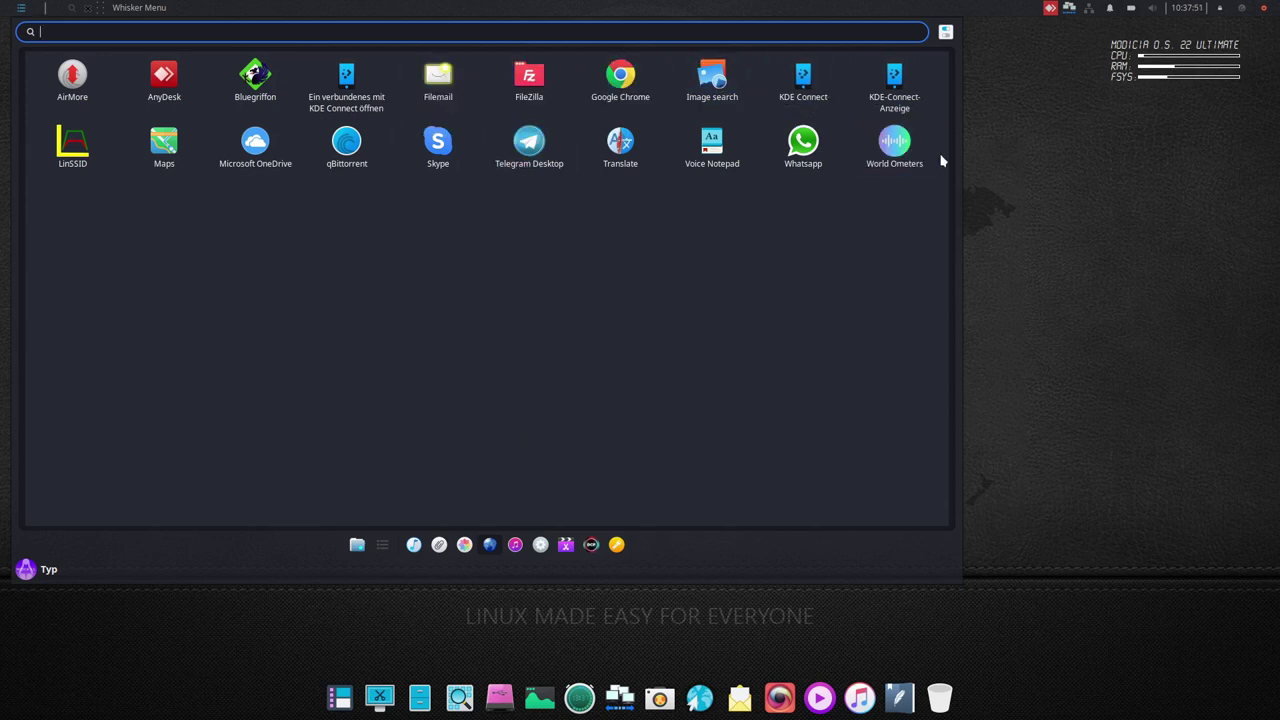
- Open the World Ometers page, dismiss the keyring prompt, and scroll through the live statistics
{"action": "left_click", "coordinate": [888, 168]}
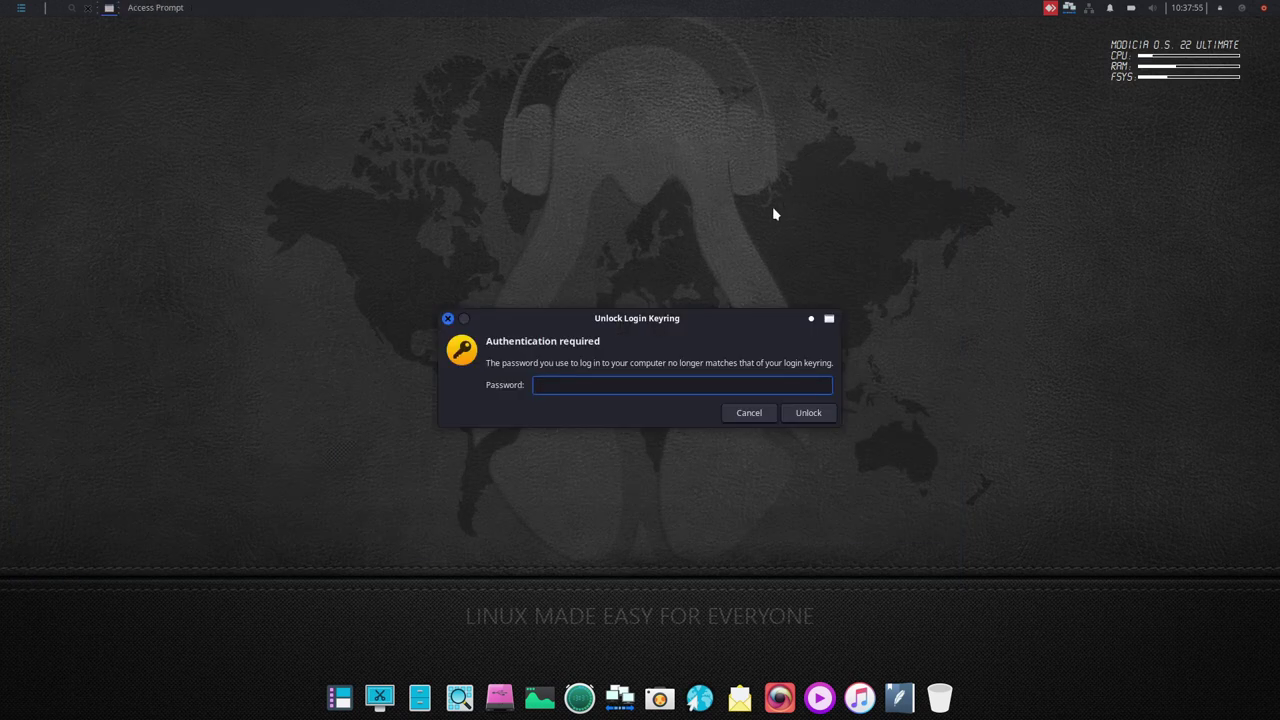
{"action": "left_click", "coordinate": [750, 412]}
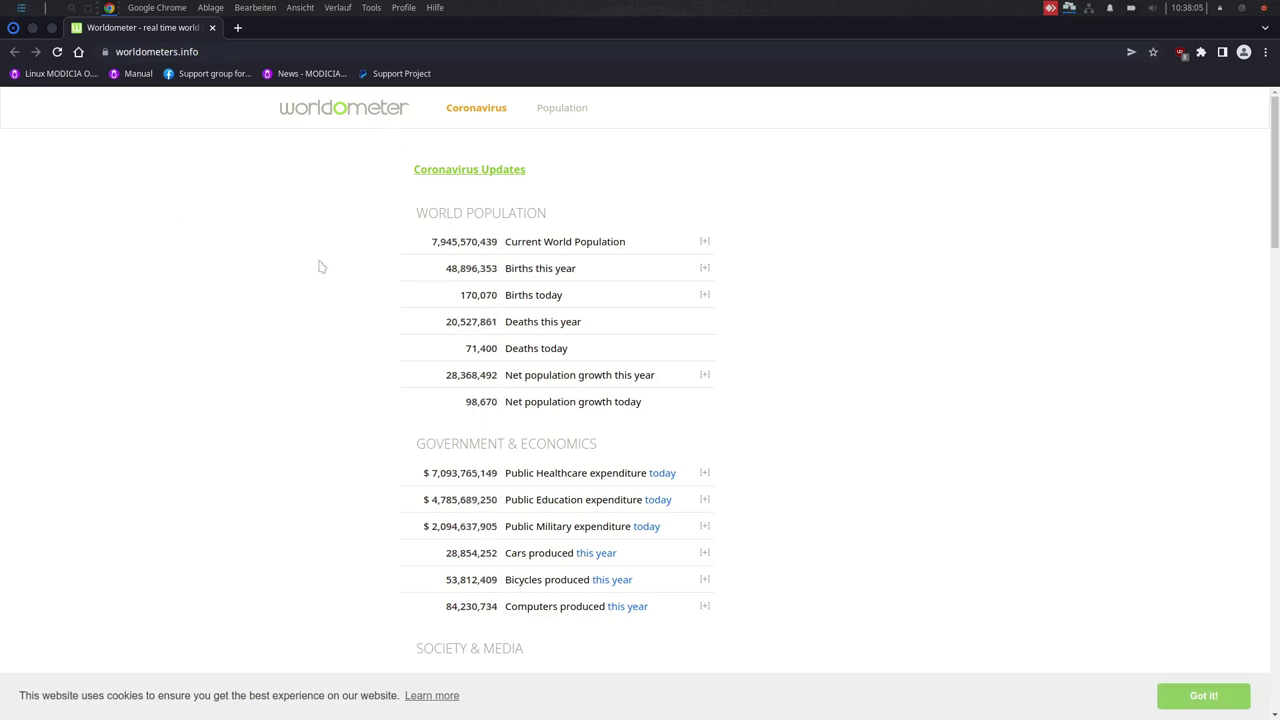
{"action": "scroll", "coordinate": [323, 281], "scroll_direction": "down", "scroll_amount": 1}
{"action": "scroll", "coordinate": [325, 281], "scroll_direction": "down", "scroll_amount": 5}
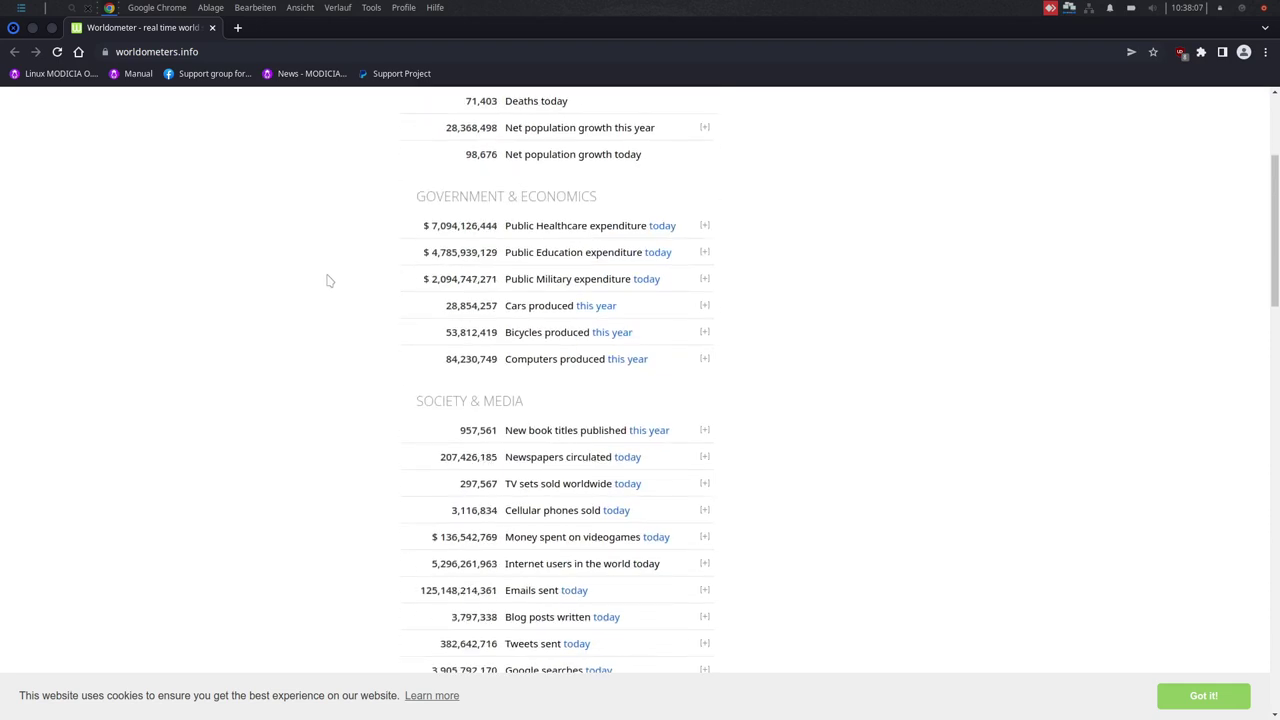
{"action": "scroll", "coordinate": [325, 281], "scroll_direction": "down", "scroll_amount": 3}
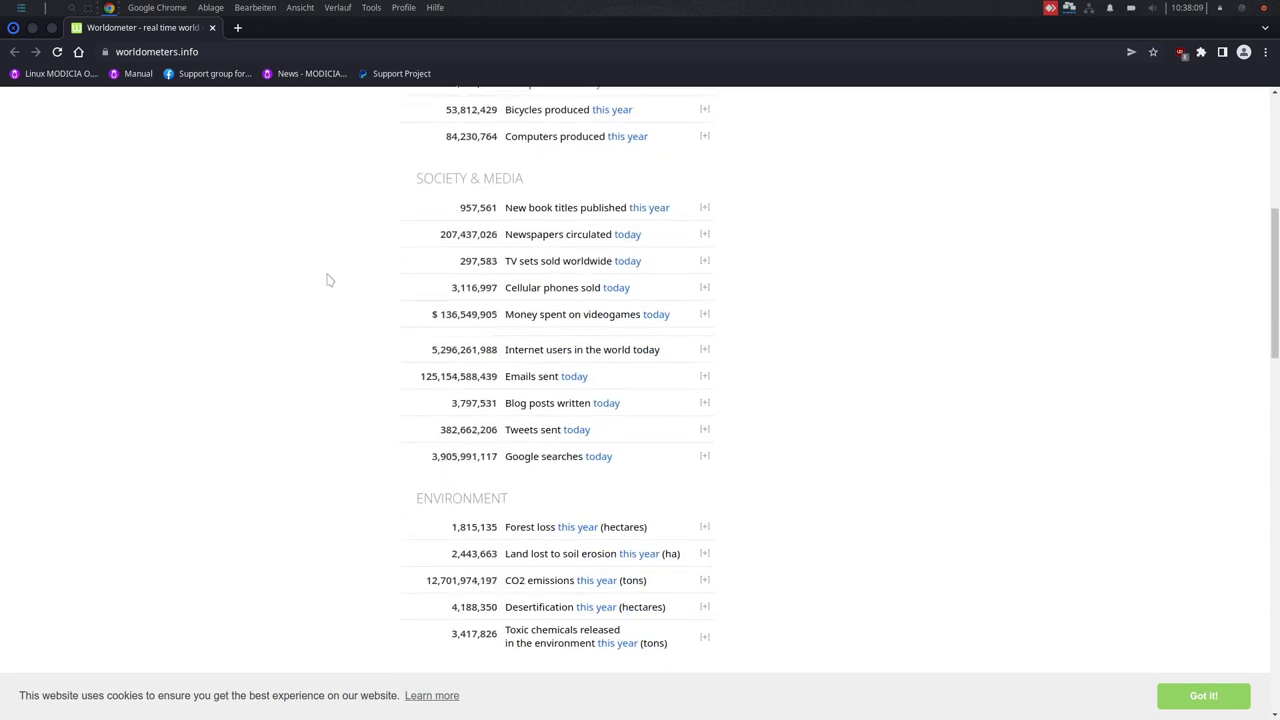
{"action": "scroll", "coordinate": [329, 280], "scroll_direction": "down", "scroll_amount": 2}
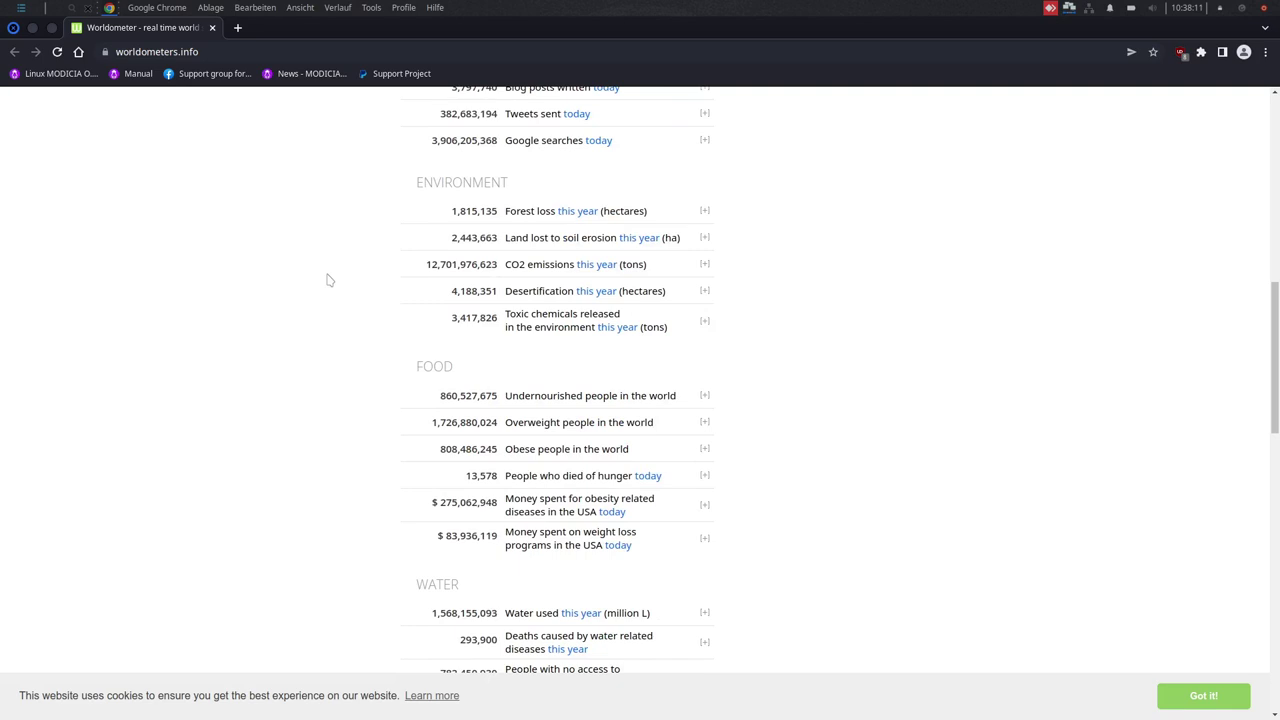
{"action": "scroll", "coordinate": [325, 275], "scroll_direction": "up", "scroll_amount": 6}
{"action": "scroll", "coordinate": [318, 268], "scroll_direction": "up", "scroll_amount": 2}
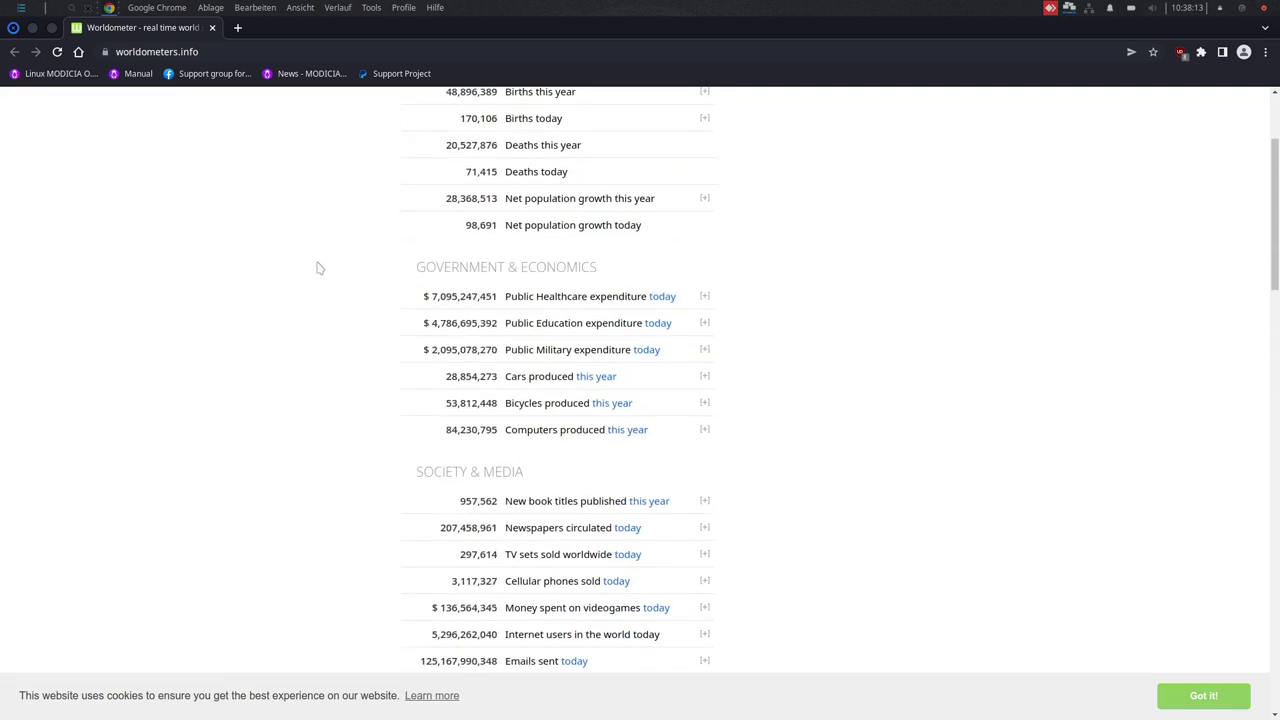
{"action": "scroll", "coordinate": [318, 266], "scroll_direction": "up", "scroll_amount": 2}
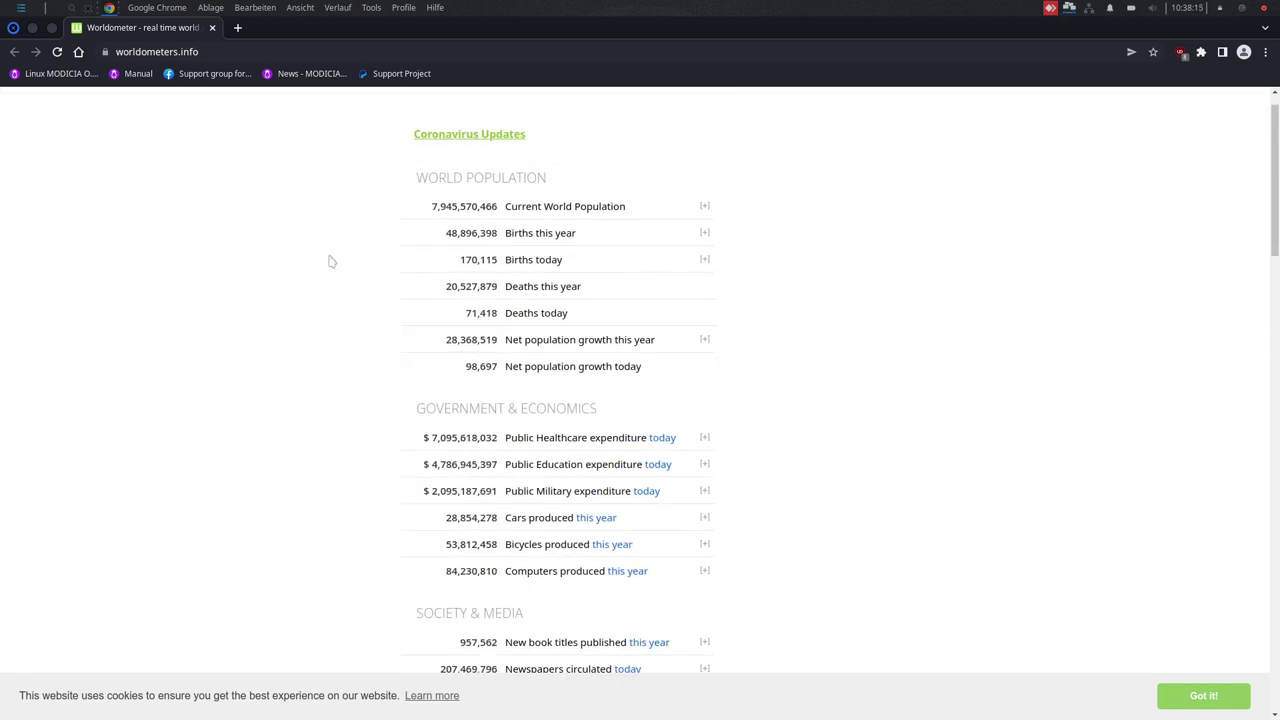
{"action": "scroll", "coordinate": [331, 261], "scroll_direction": "up", "scroll_amount": 1}
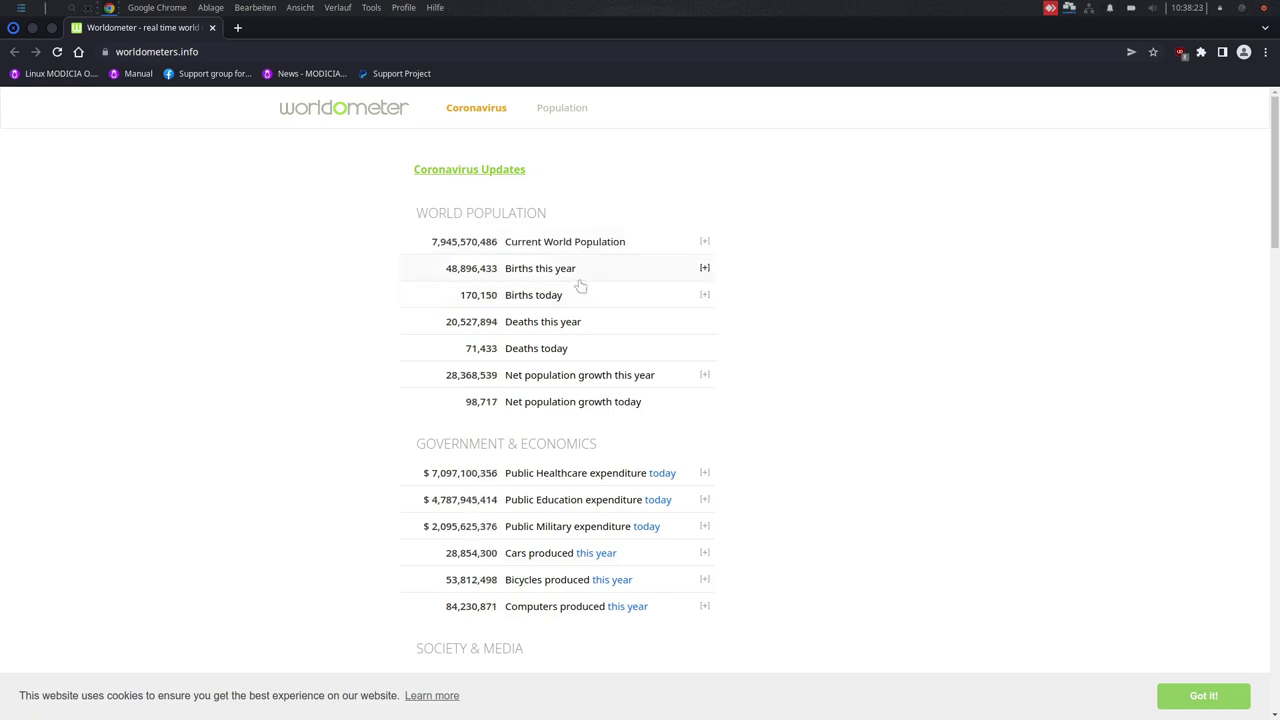
- Scroll worldometers.info down to the Health section and close Chrome
{"action": "scroll", "coordinate": [1020, 390], "scroll_direction": "down", "scroll_amount": 5}
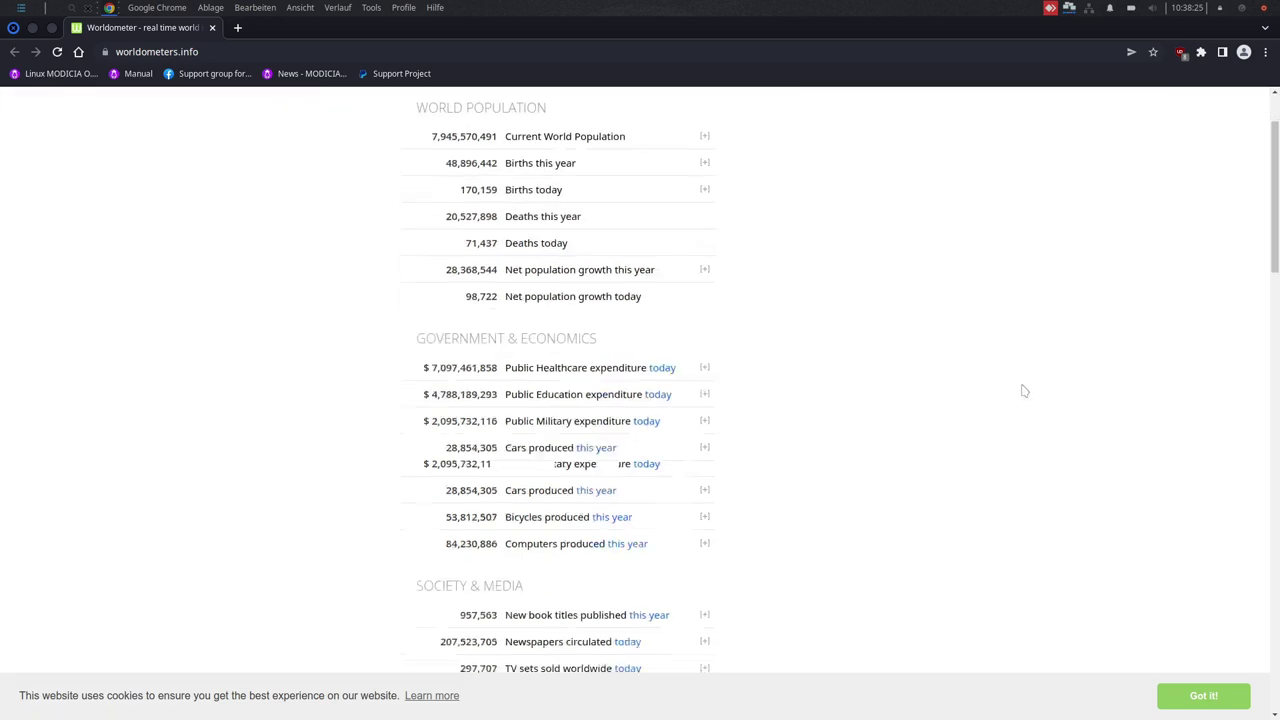
{"action": "scroll", "coordinate": [650, 350], "scroll_direction": "down", "scroll_amount": 4}
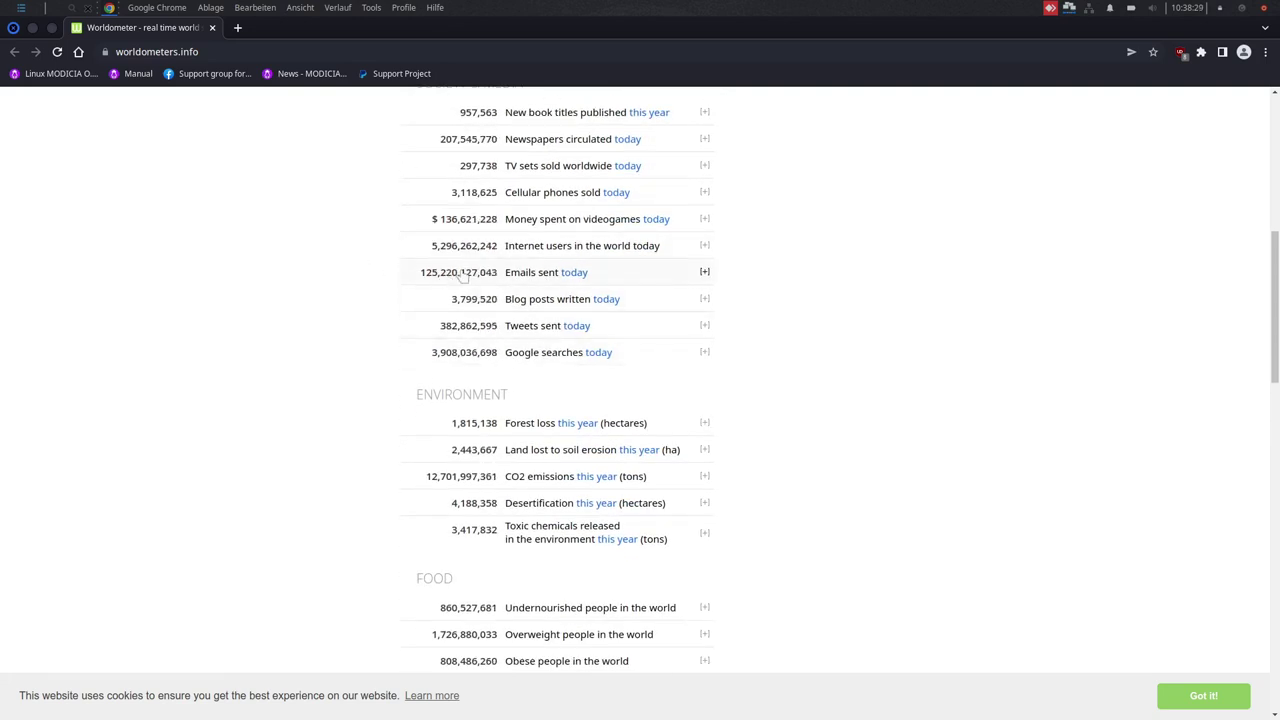
{"action": "scroll", "coordinate": [979, 352], "scroll_direction": "down", "scroll_amount": 2}
{"action": "scroll", "coordinate": [979, 352], "scroll_direction": "down", "scroll_amount": 4}
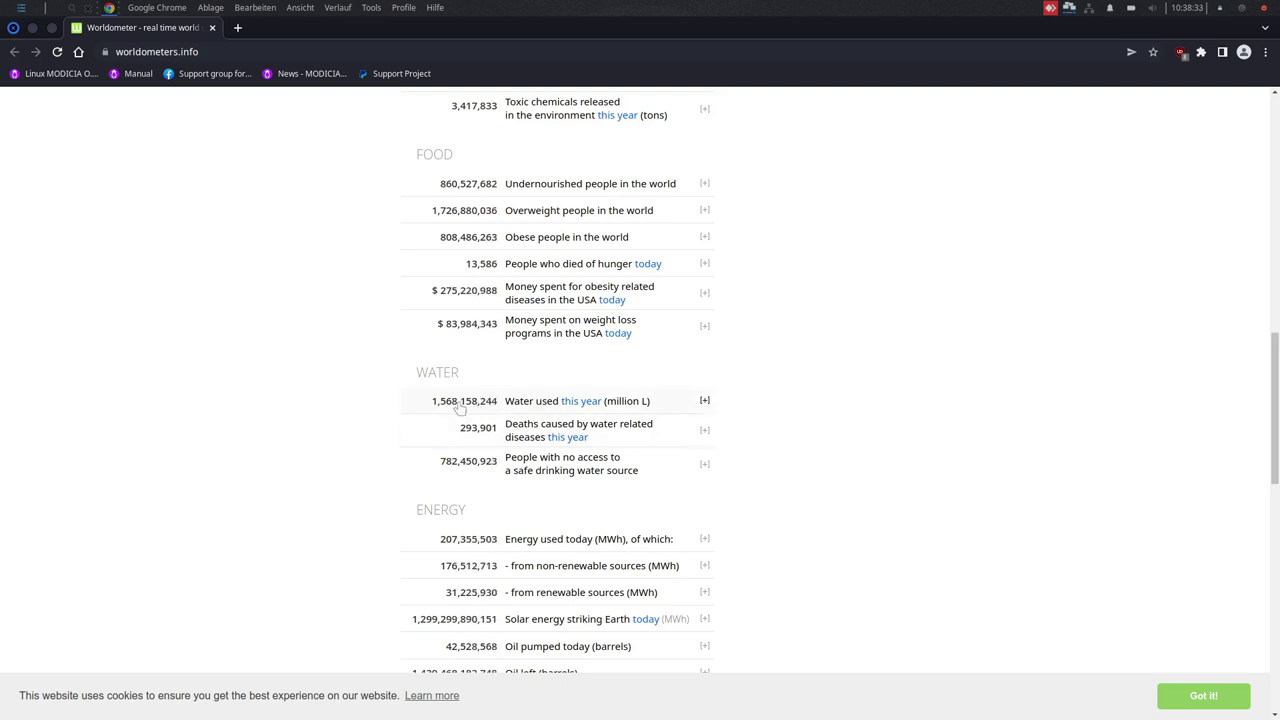
{"action": "scroll", "coordinate": [445, 410], "scroll_direction": "down", "scroll_amount": 1}
{"action": "scroll", "coordinate": [380, 400], "scroll_direction": "down", "scroll_amount": 4}
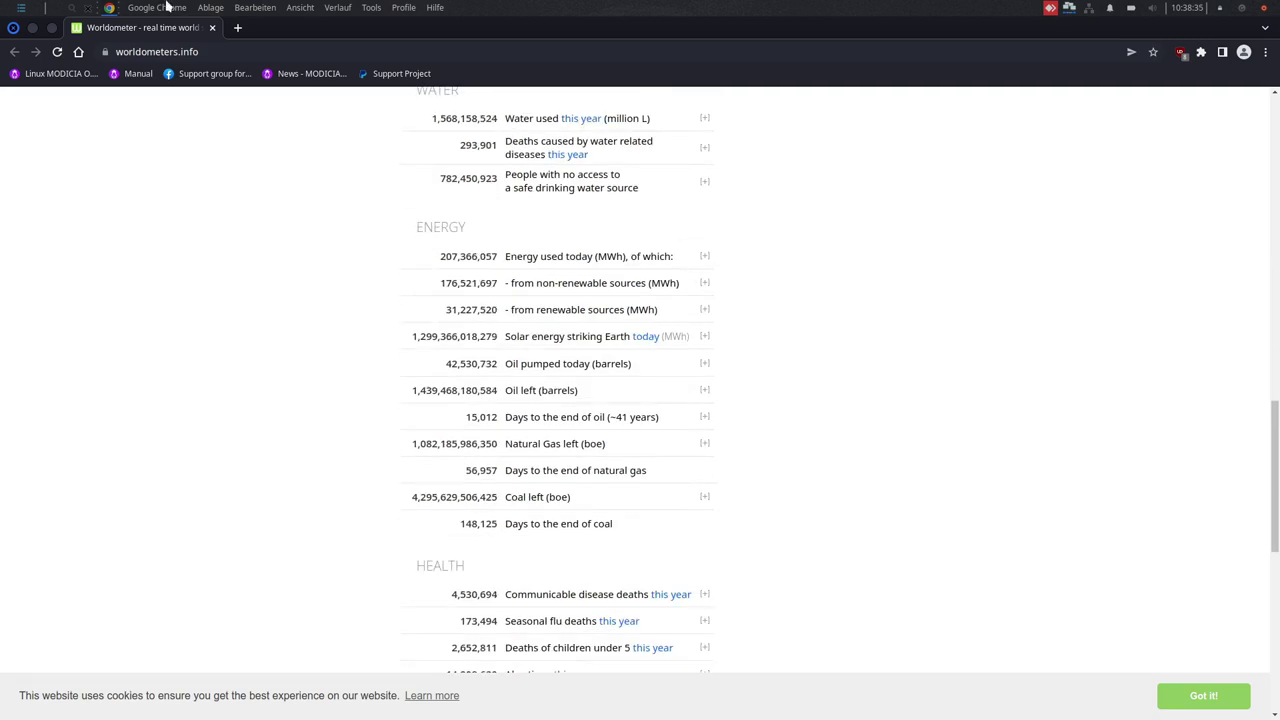
{"action": "left_click", "coordinate": [211, 28]}
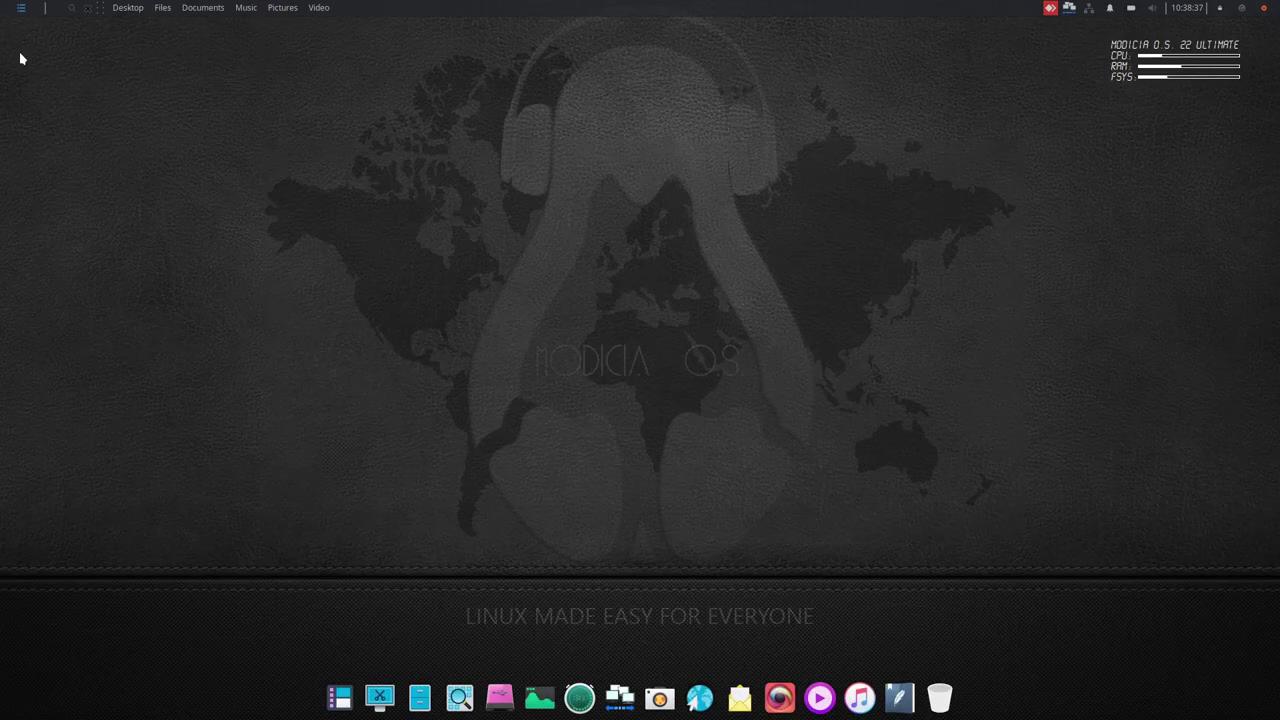
- Browse the Graphics, Internet, Multimedia and System categories, then launch Resilio-sync configuration
{"action": "left_click", "coordinate": [20, 9]}
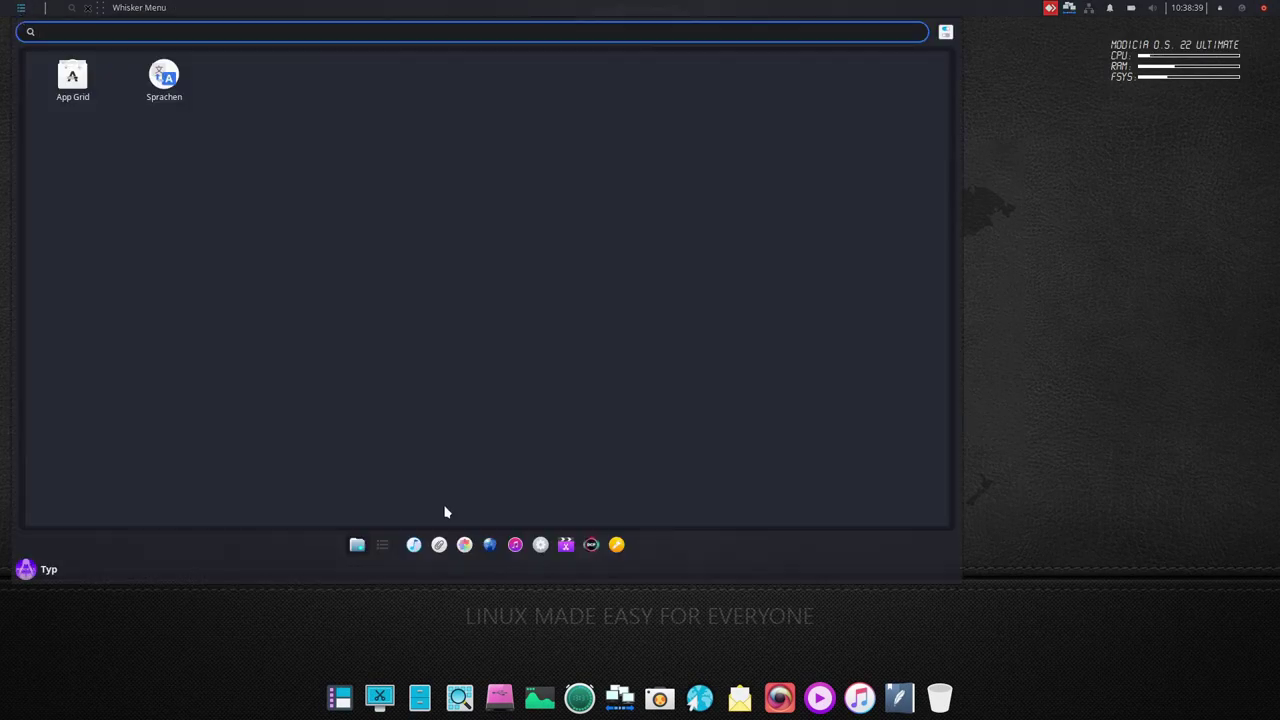
{"action": "left_click", "coordinate": [464, 544]}
{"action": "left_click", "coordinate": [491, 544]}
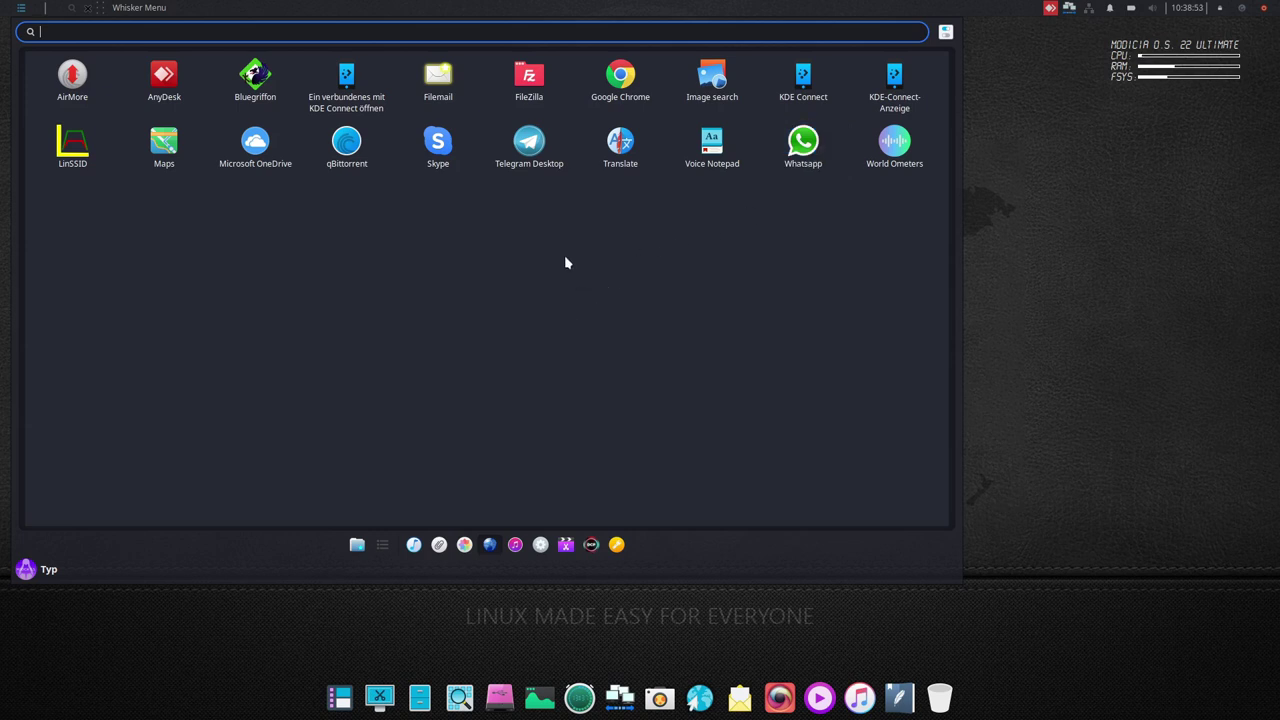
{"action": "left_click", "coordinate": [515, 544]}
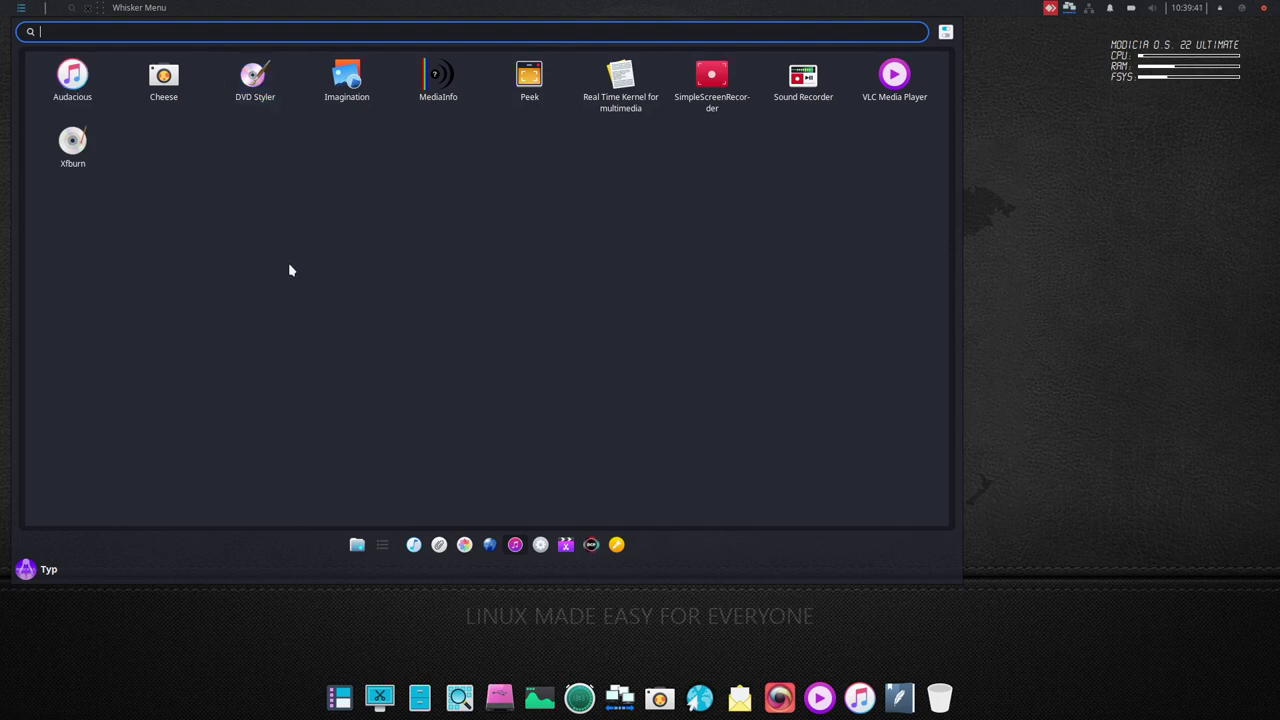
{"action": "left_click", "coordinate": [540, 546]}
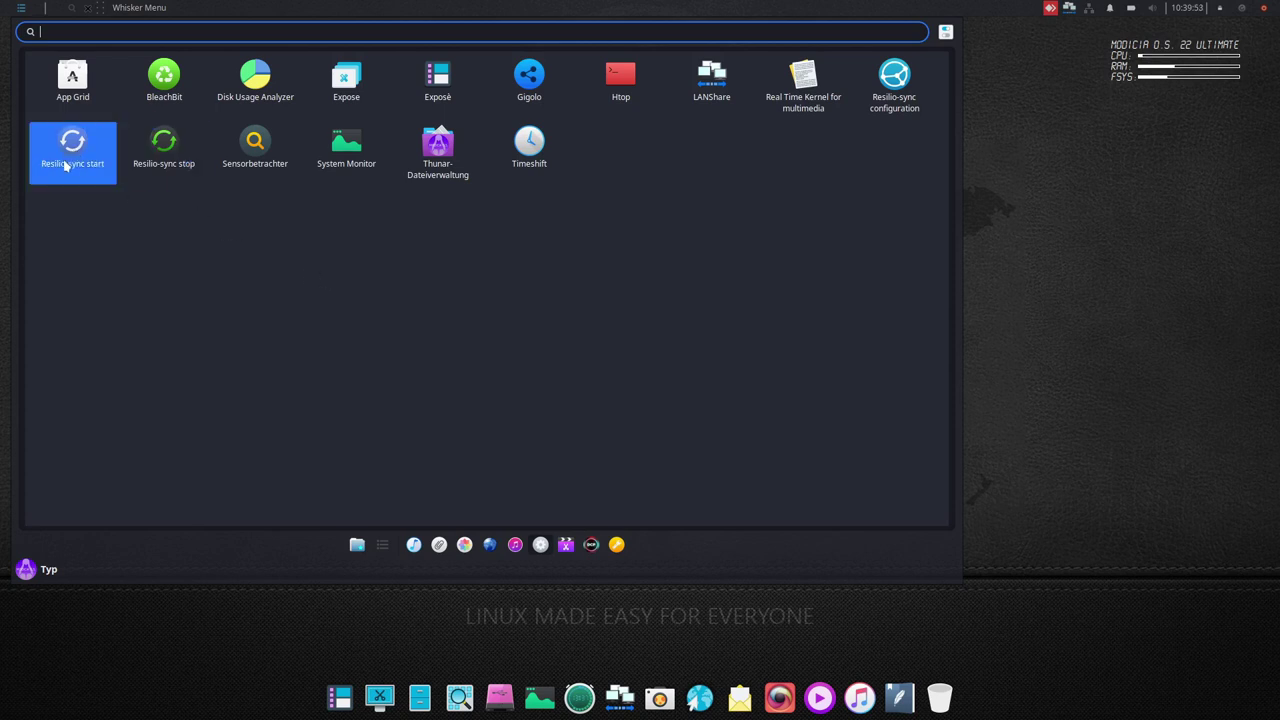
{"action": "left_click", "coordinate": [895, 93]}
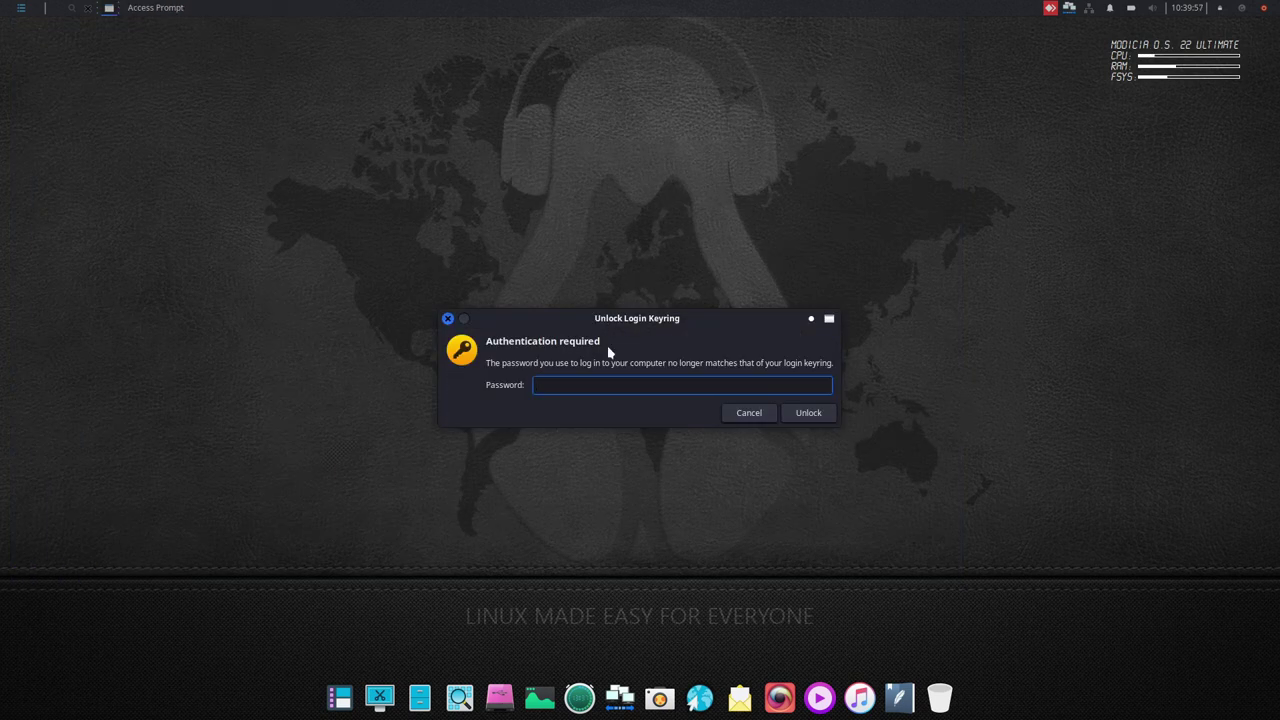
- Close the failed Chrome page and start the Resilio-sync service with the administrator password
{"action": "left_click", "coordinate": [749, 413]}
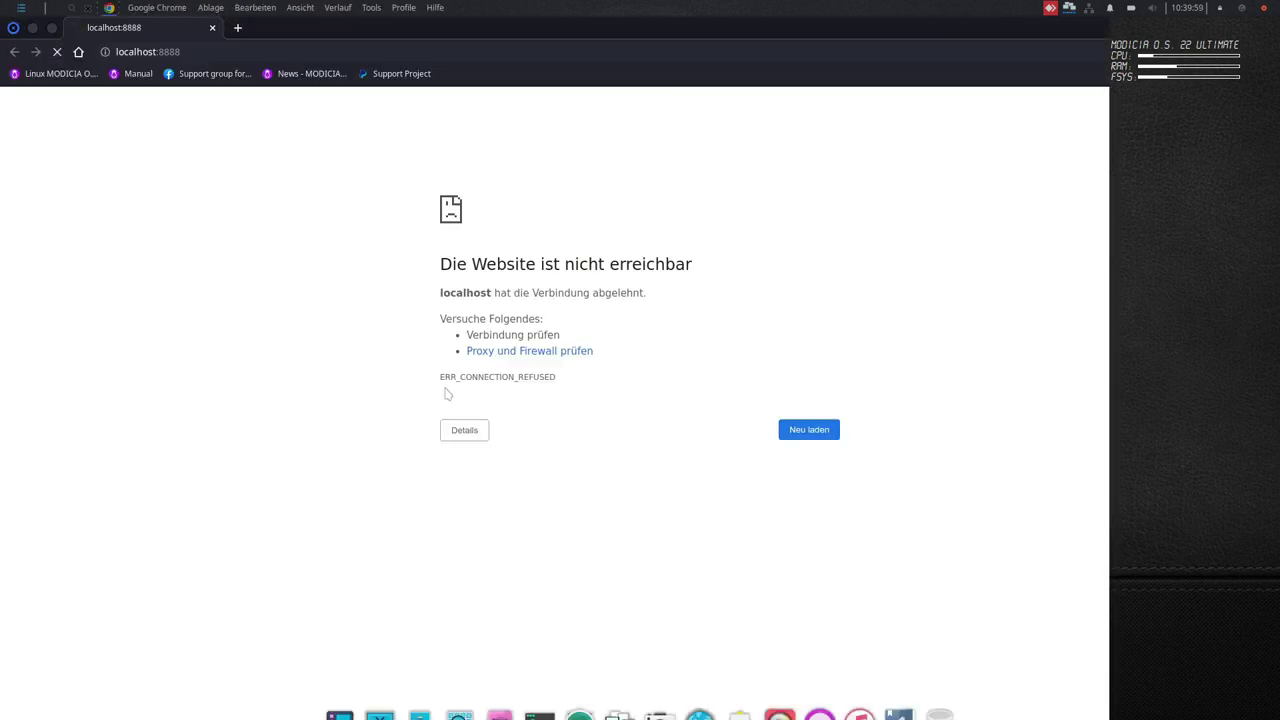
{"action": "left_click", "coordinate": [213, 29]}
{"action": "left_click", "coordinate": [19, 9]}
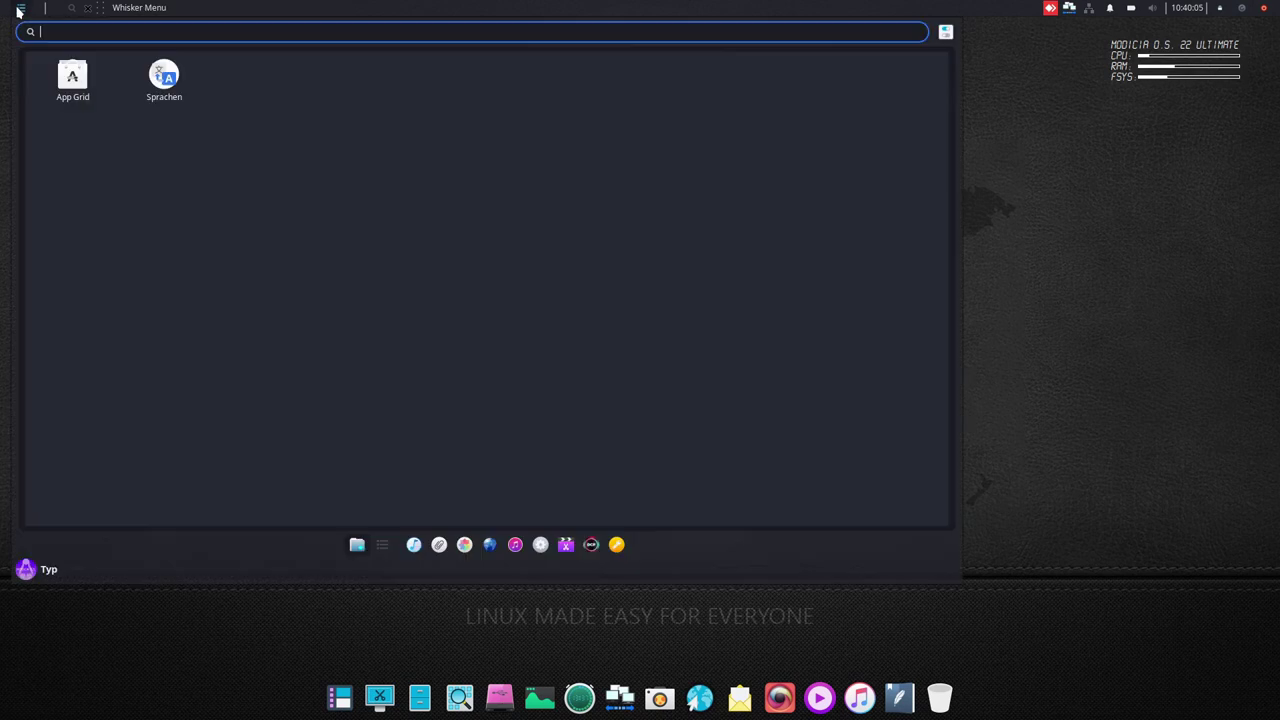
{"action": "left_click", "coordinate": [540, 544]}
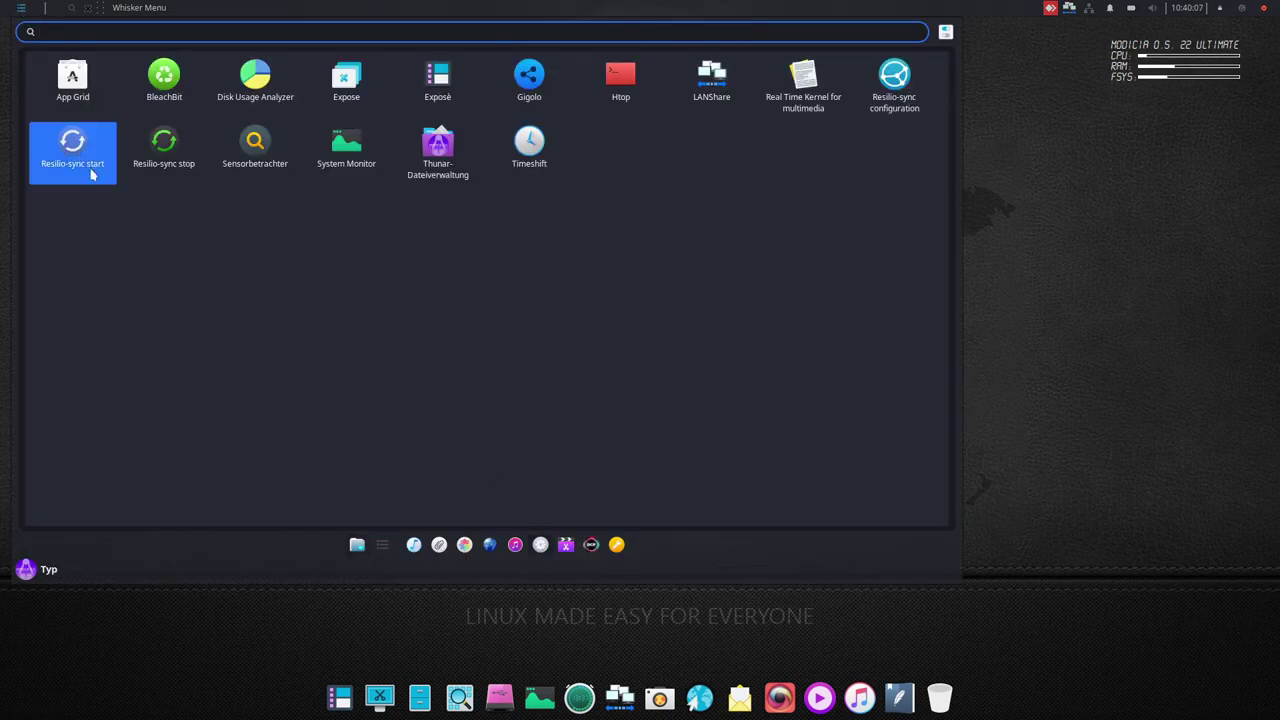
{"action": "left_click", "coordinate": [76, 152]}
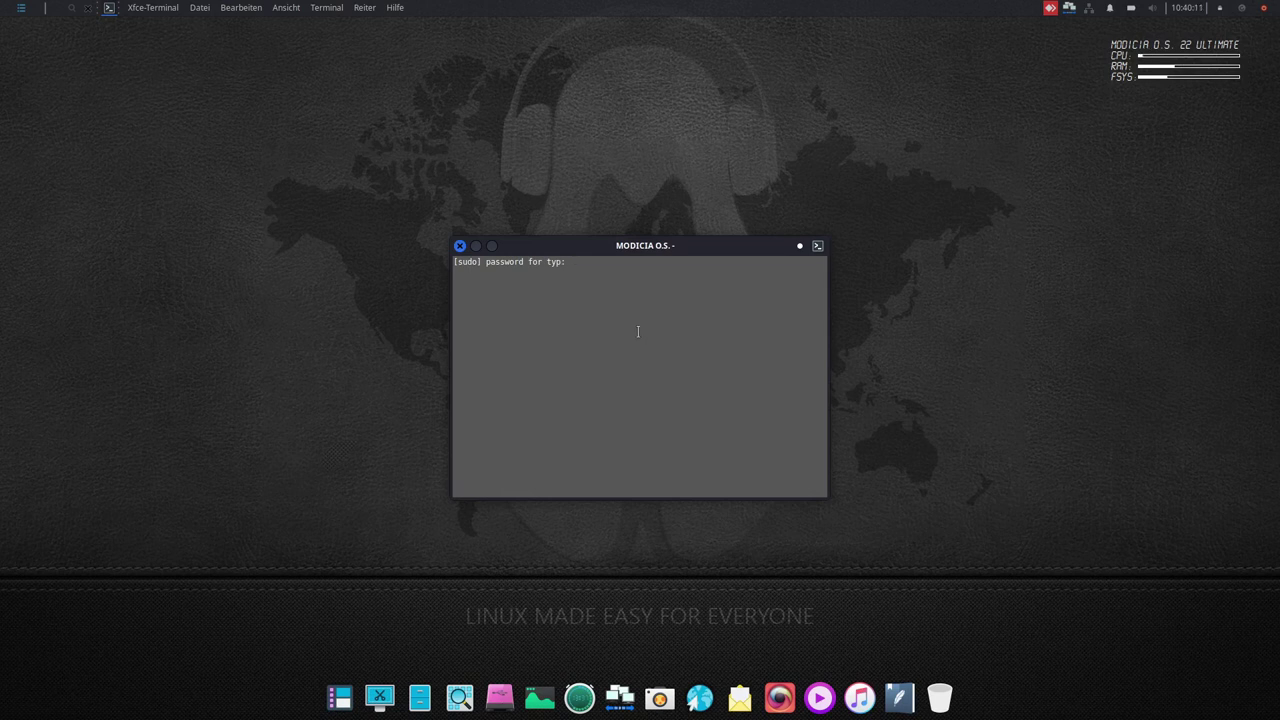
{"action": "key", "text": "Return"}
- Relaunch Resilio-sync configuration, dismiss the keyring, and expand the localhost:8888 certificate warning's advanced details
{"action": "left_click", "coordinate": [20, 8]}
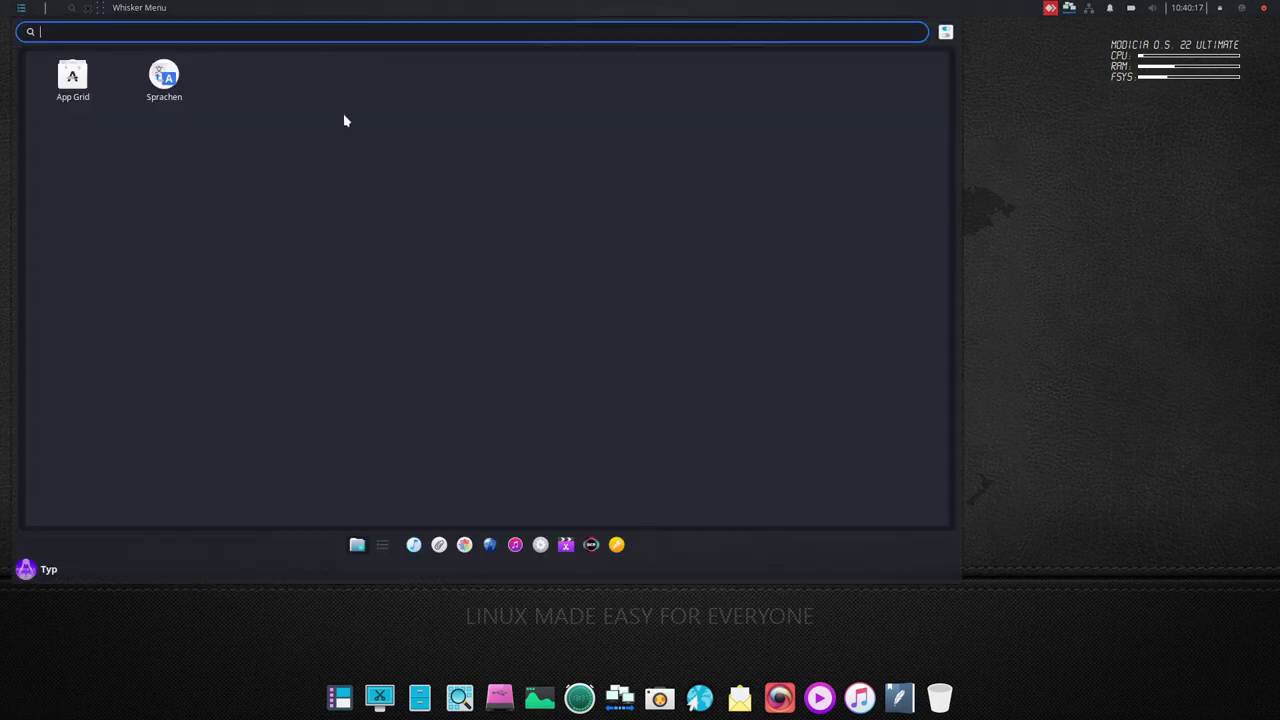
{"action": "left_click", "coordinate": [906, 90]}
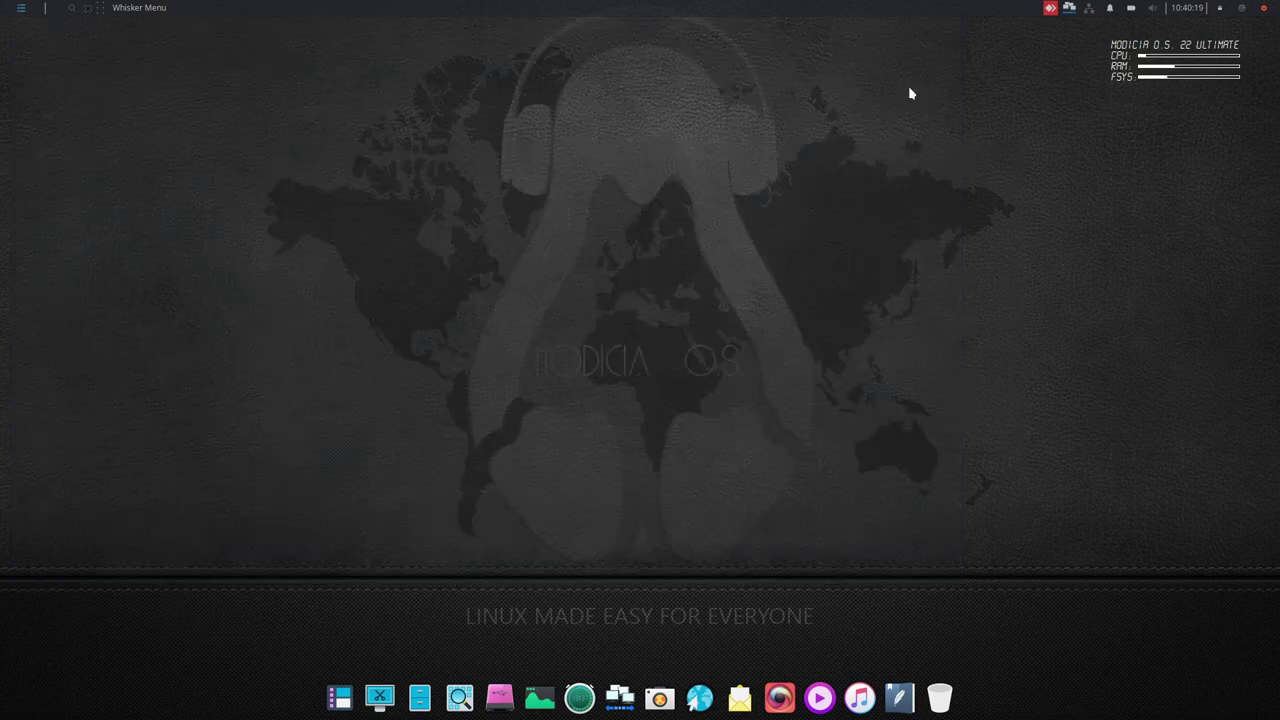
{"action": "left_click", "coordinate": [758, 414]}
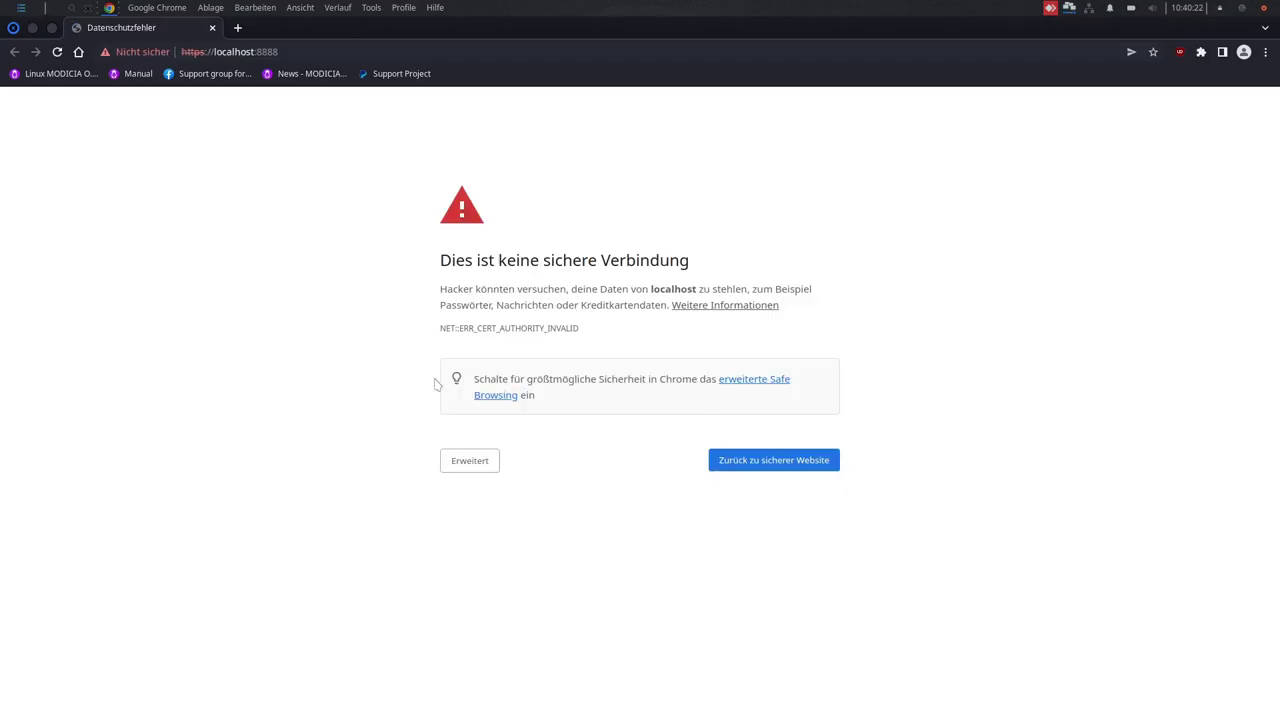
{"action": "left_click", "coordinate": [460, 466]}
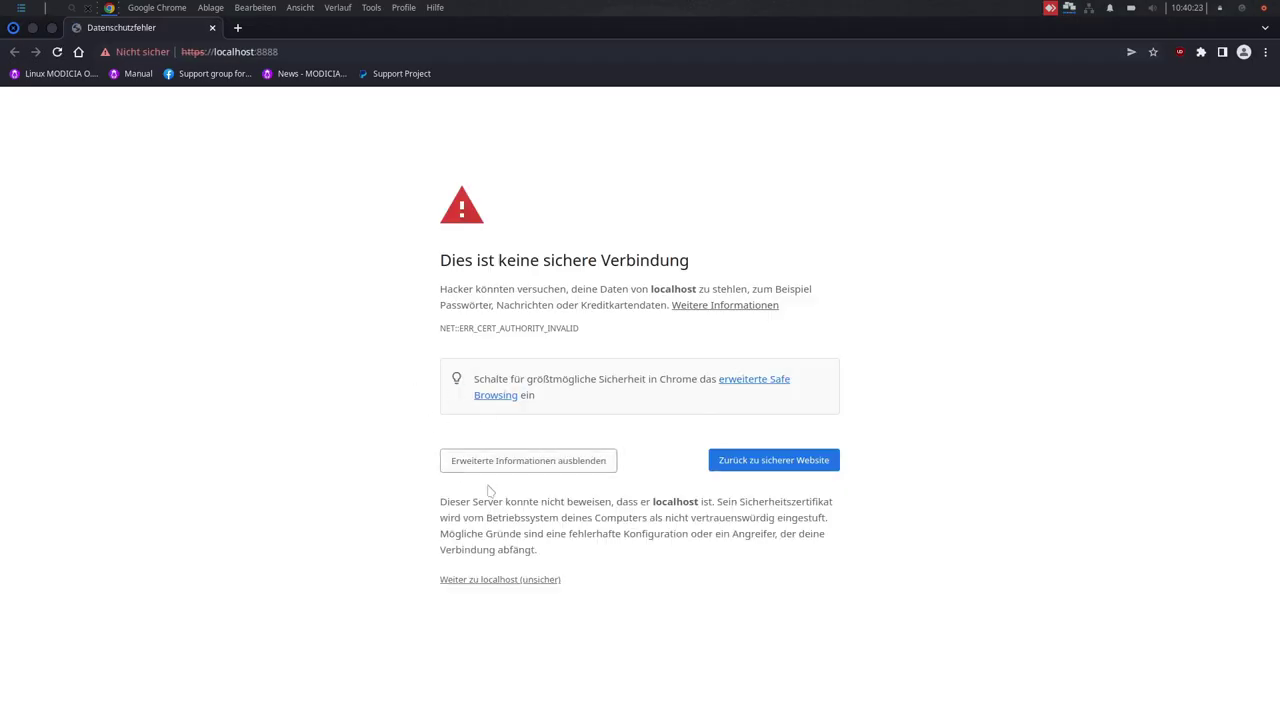
- Proceed past the warning to localhost and create the web UI login with a user name and password
{"action": "left_click", "coordinate": [496, 578]}
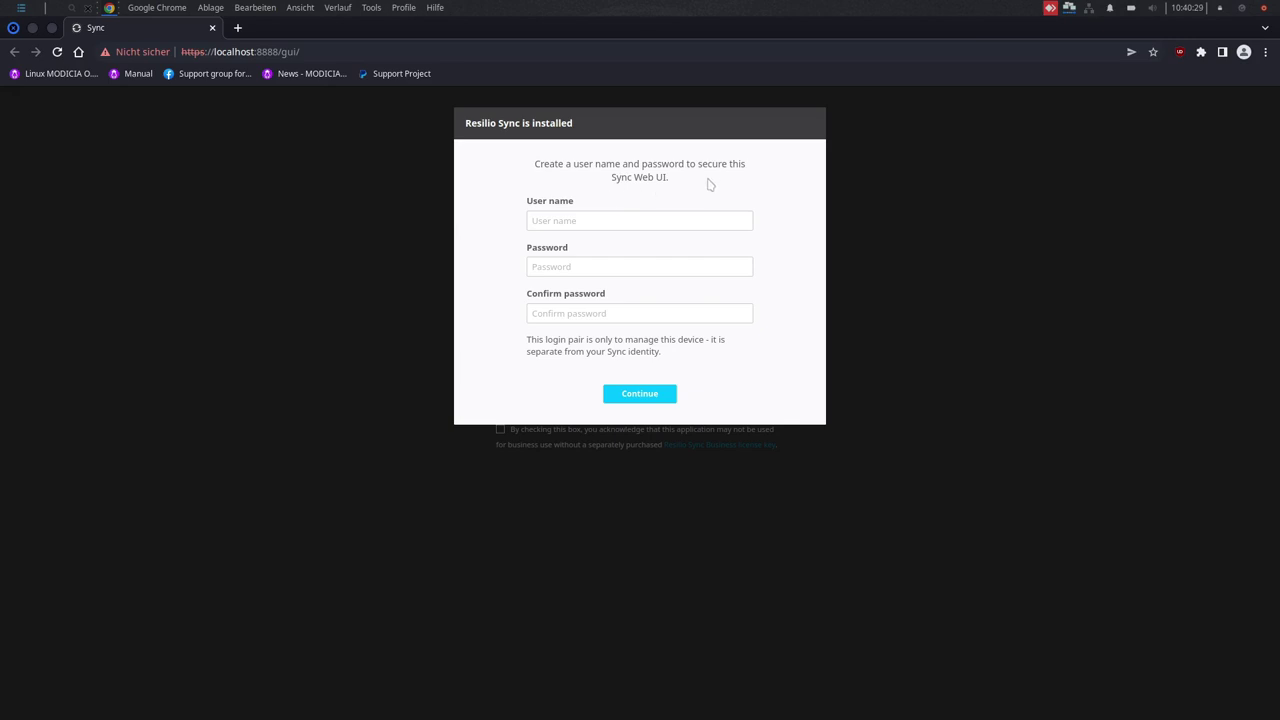
{"action": "left_click", "coordinate": [566, 222]}
{"action": "key", "text": "Tab"}
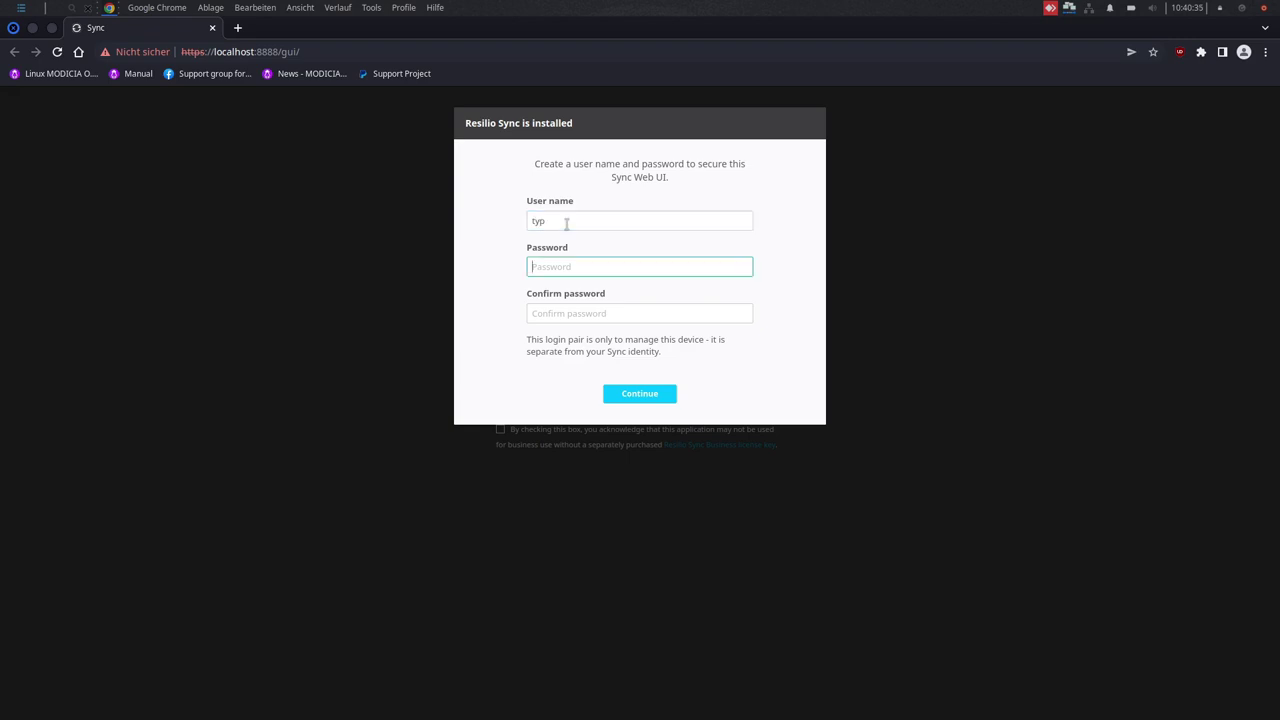
{"action": "key", "text": "Tab"}
{"action": "key", "text": "Return"}
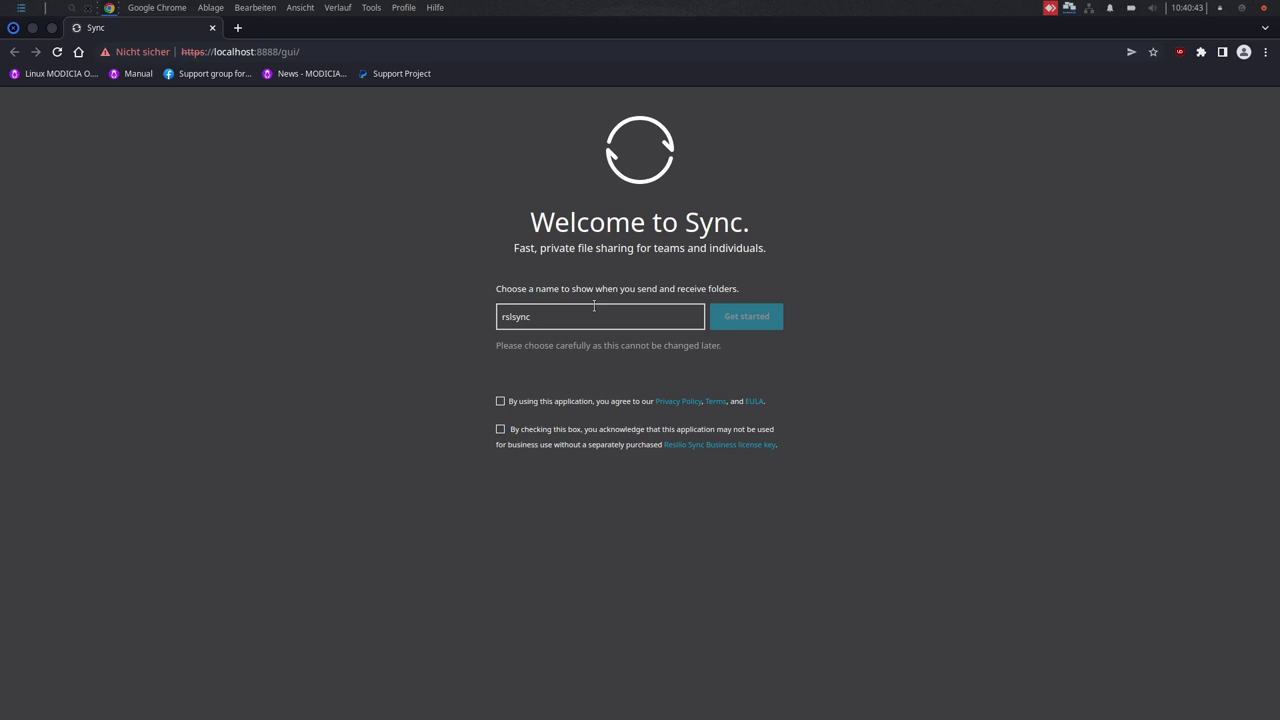
- Accept both agreements and set the device name to typsync to get started
{"action": "left_click", "coordinate": [640, 321]}
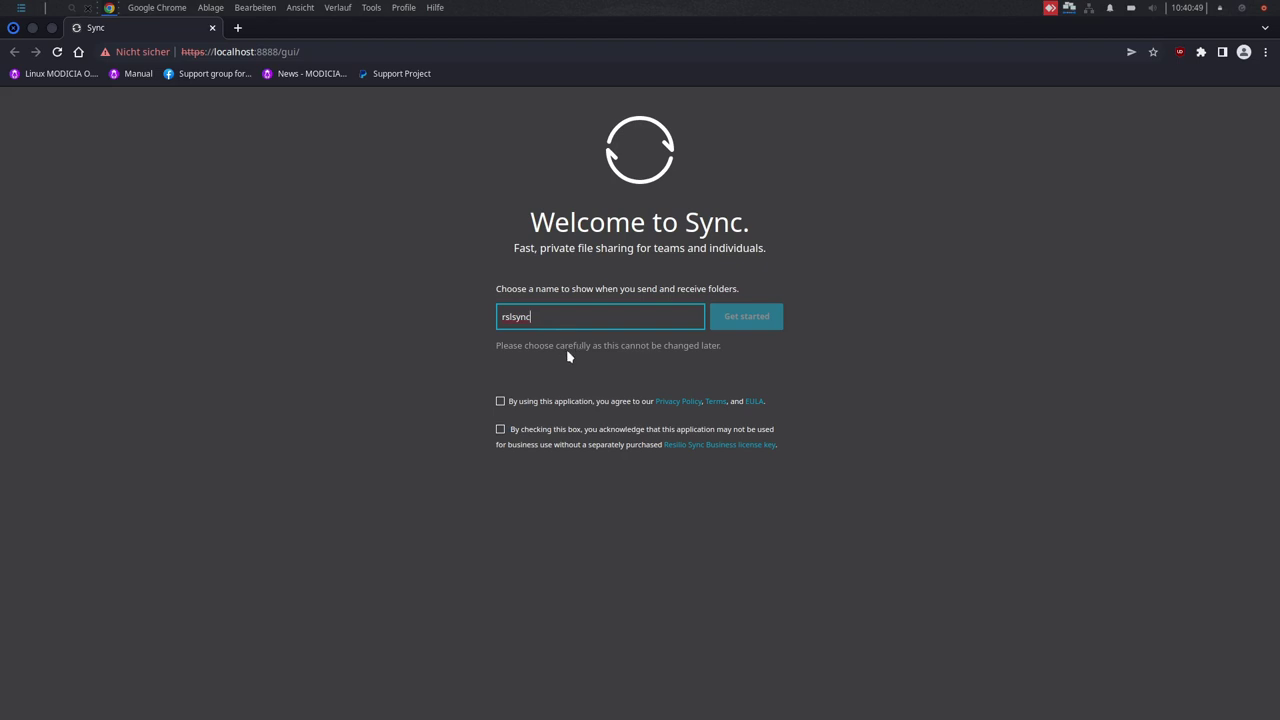
{"action": "left_click", "coordinate": [501, 402]}
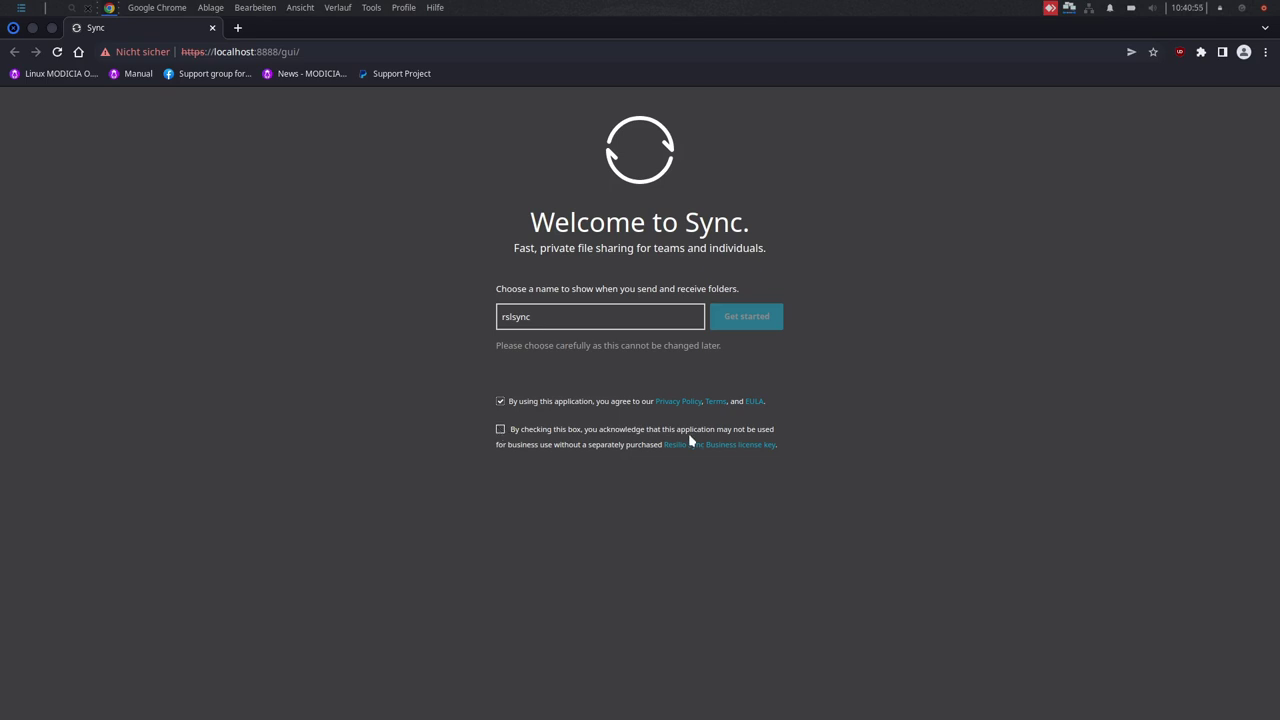
{"action": "left_click", "coordinate": [501, 430]}
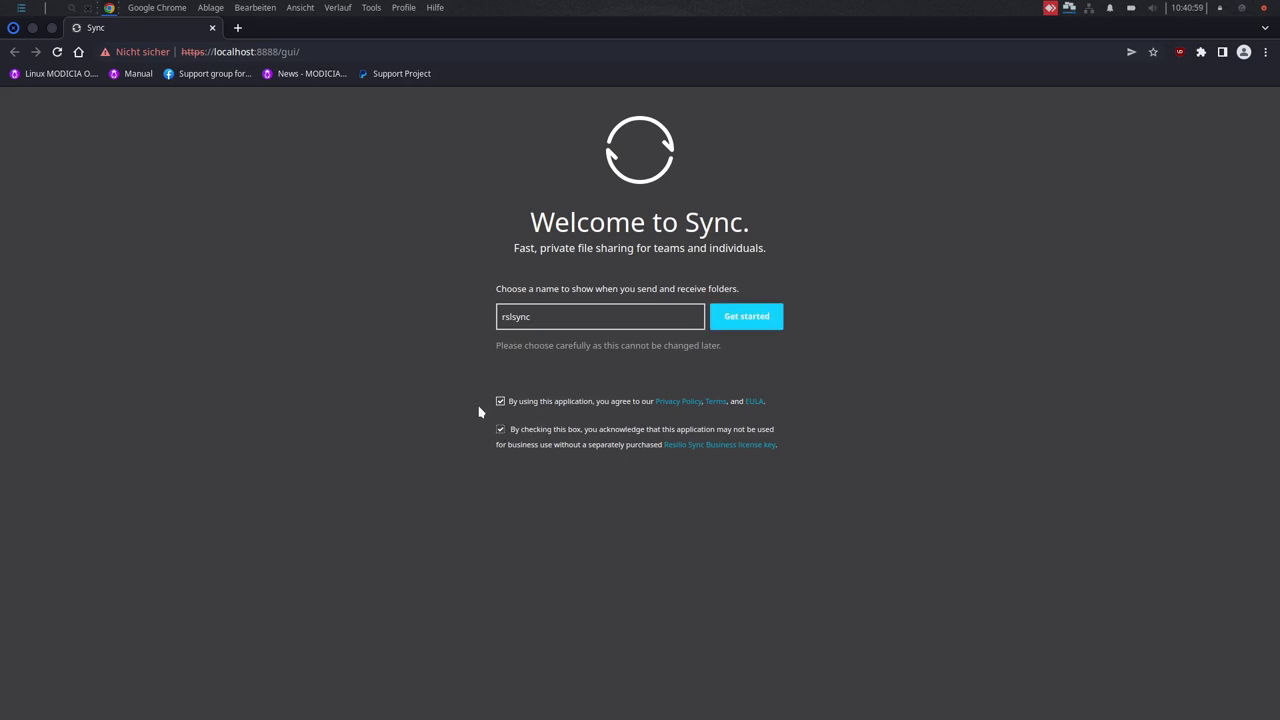
{"action": "double_click", "coordinate": [577, 316]}
{"action": "type", "text": "typ"}
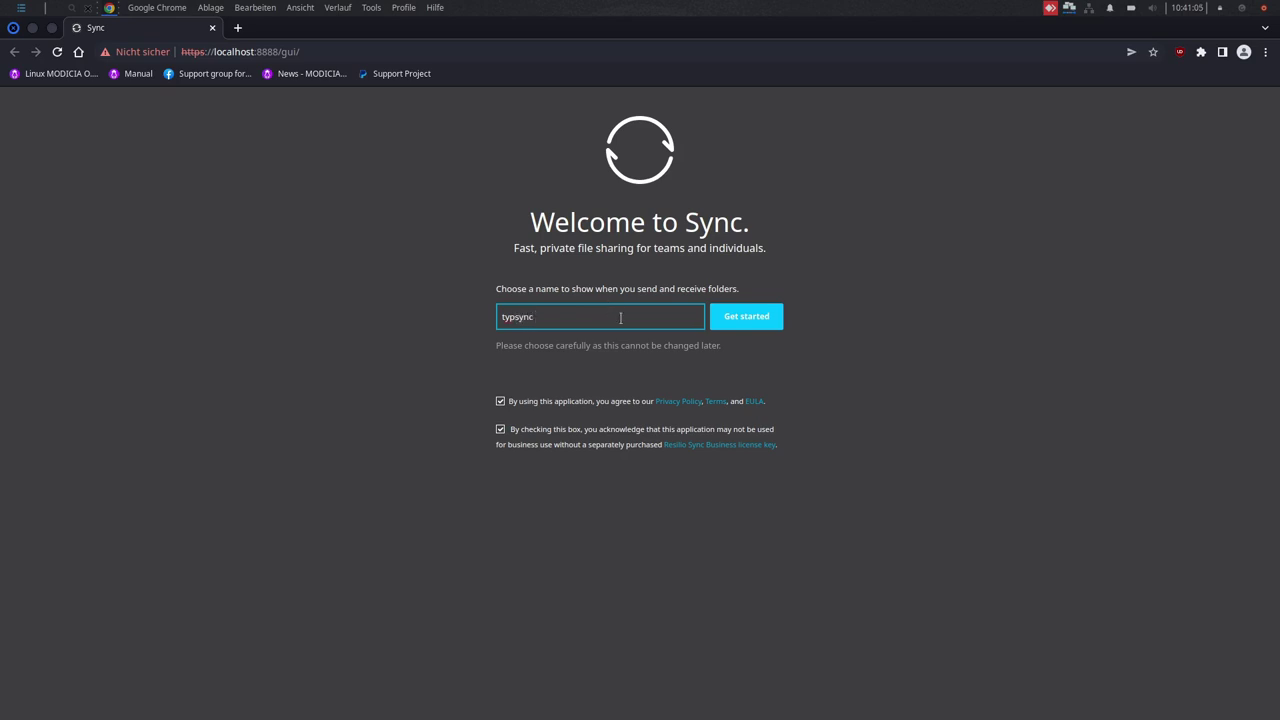
{"action": "left_click", "coordinate": [749, 317]}
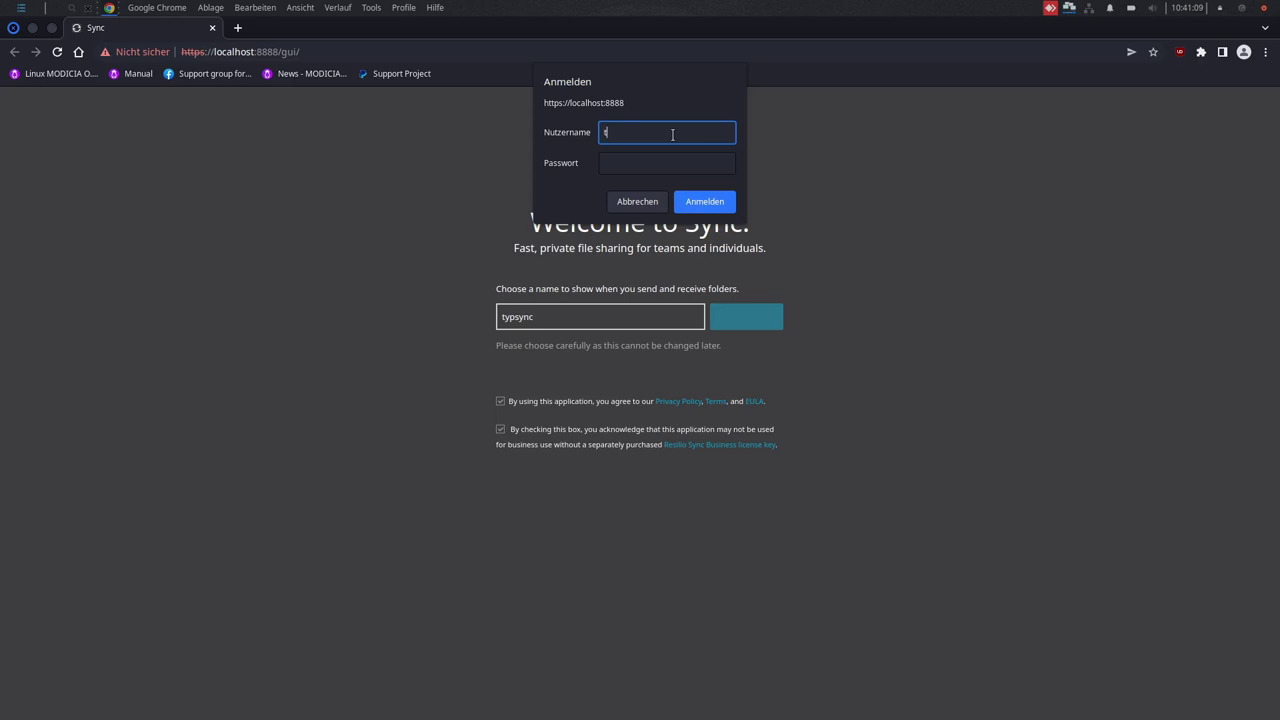
- Log in to the Sync web UI with the new credentials
{"action": "type", "text": "typ"}
{"action": "key", "text": "Tab"}
{"action": "key", "text": "Return"}
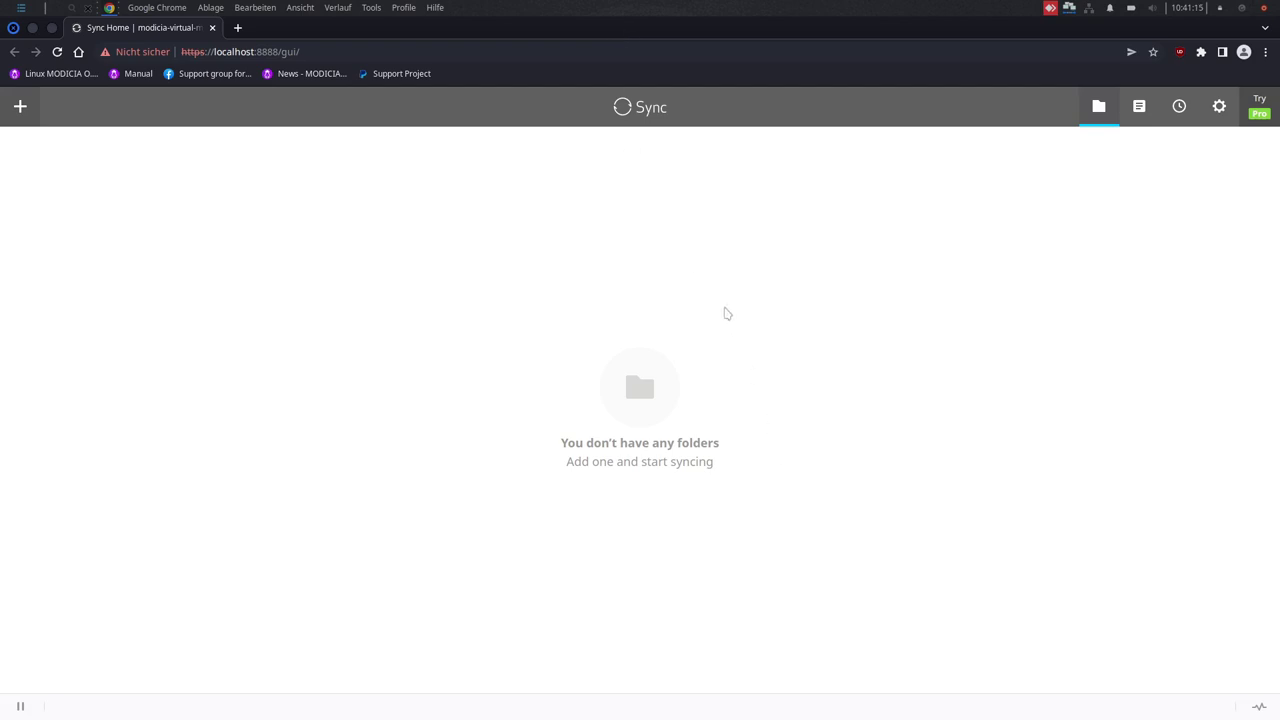
- Open Resilio Sync's General settings and dismiss the Sync Newsletter popup
{"action": "left_click", "coordinate": [1216, 107]}
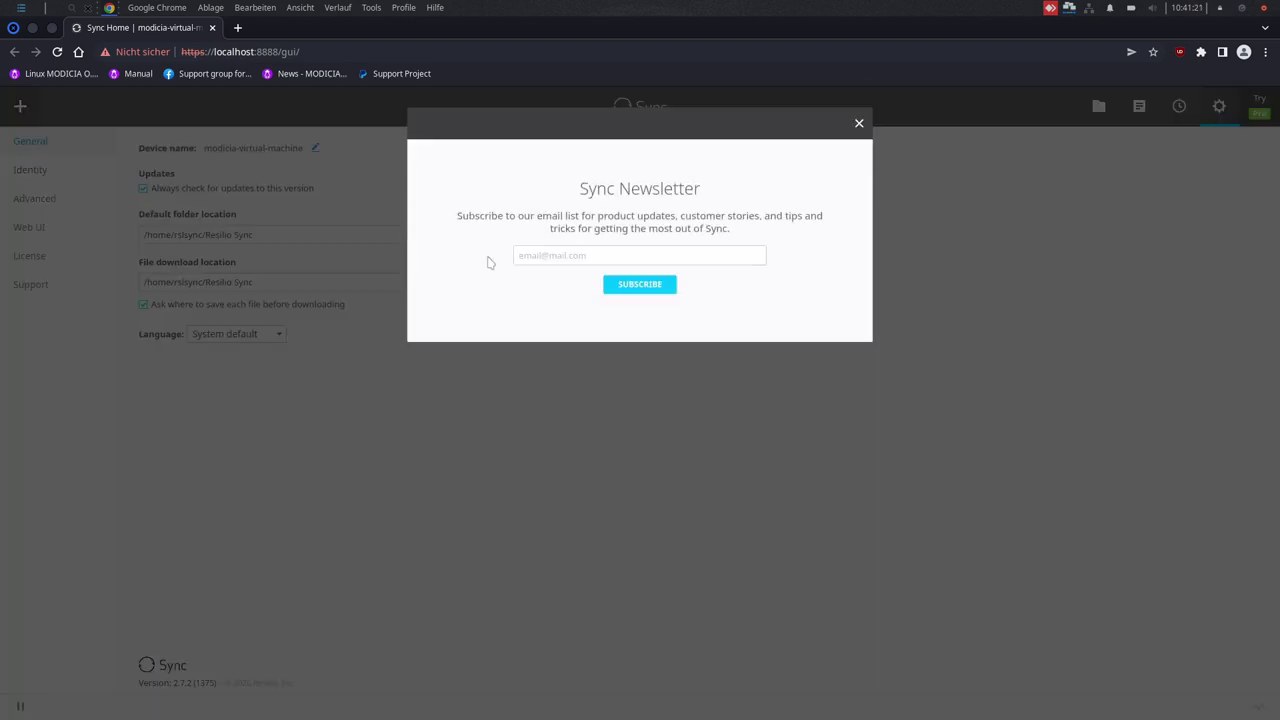
{"action": "left_click", "coordinate": [858, 123]}
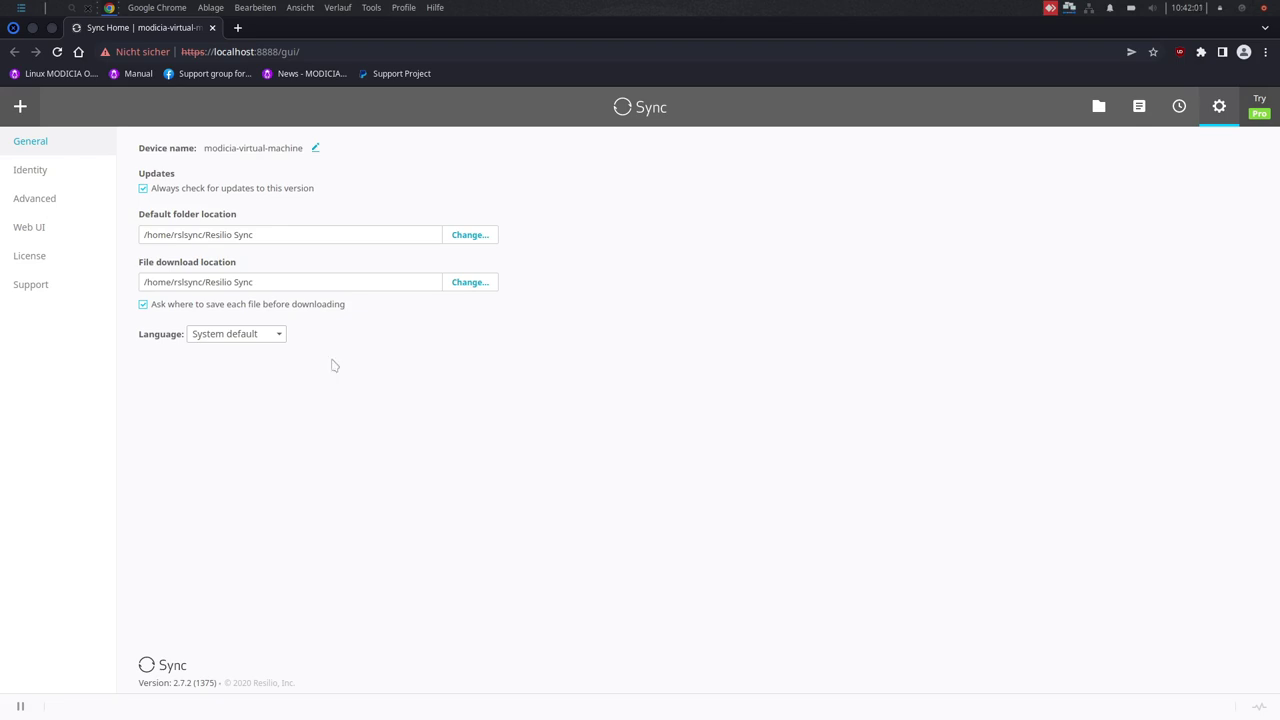
- Switch the Sync web interface language to Deutsch and reload the page
{"action": "left_click", "coordinate": [254, 340]}
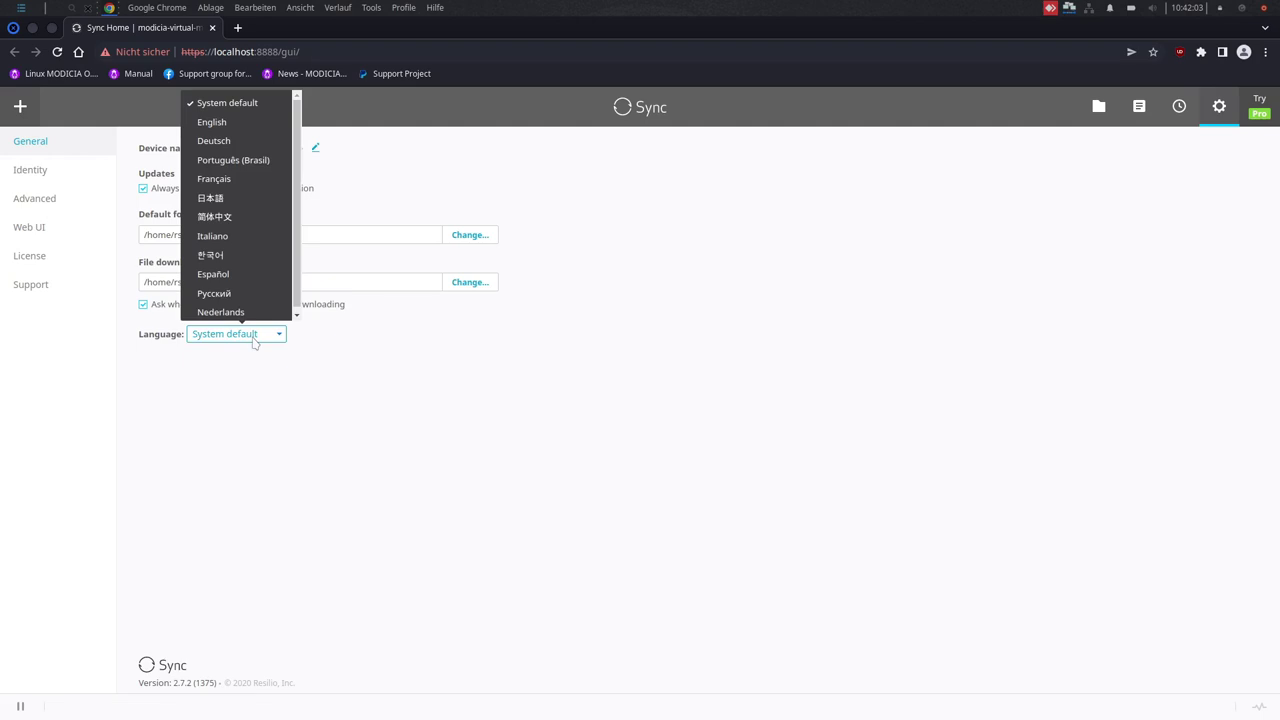
{"action": "left_click", "coordinate": [214, 141]}
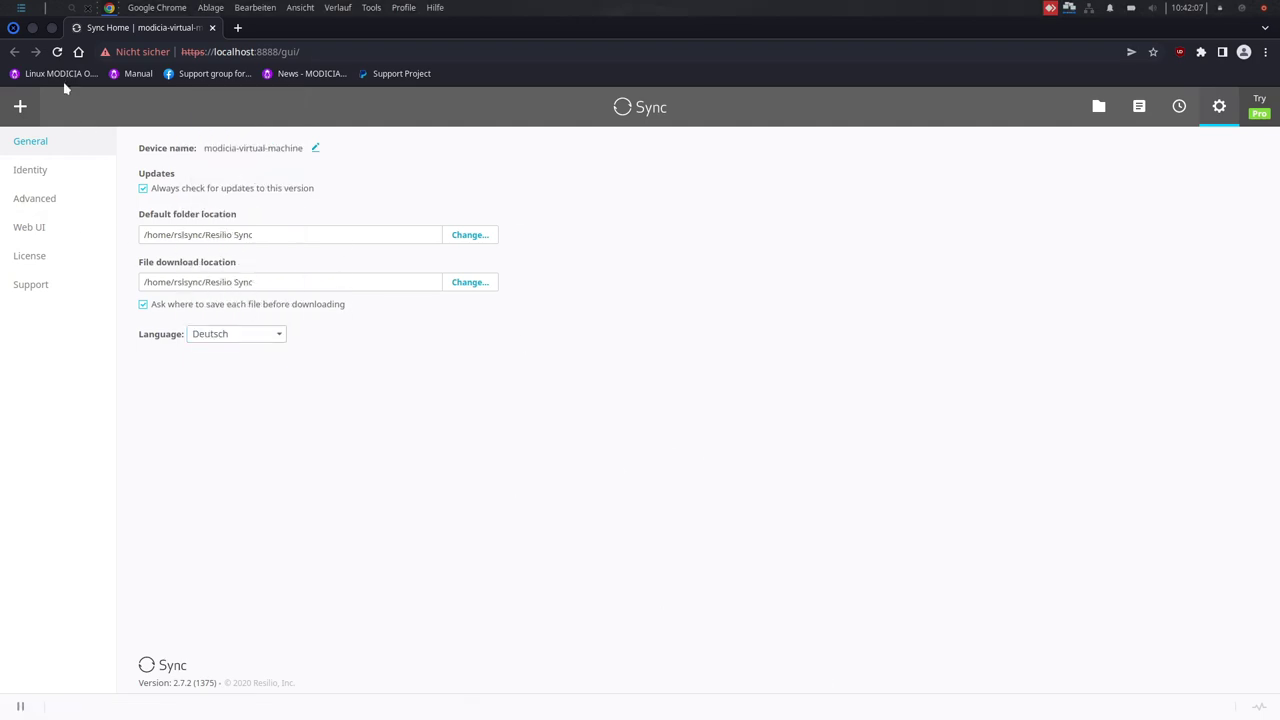
{"action": "left_click", "coordinate": [57, 51]}
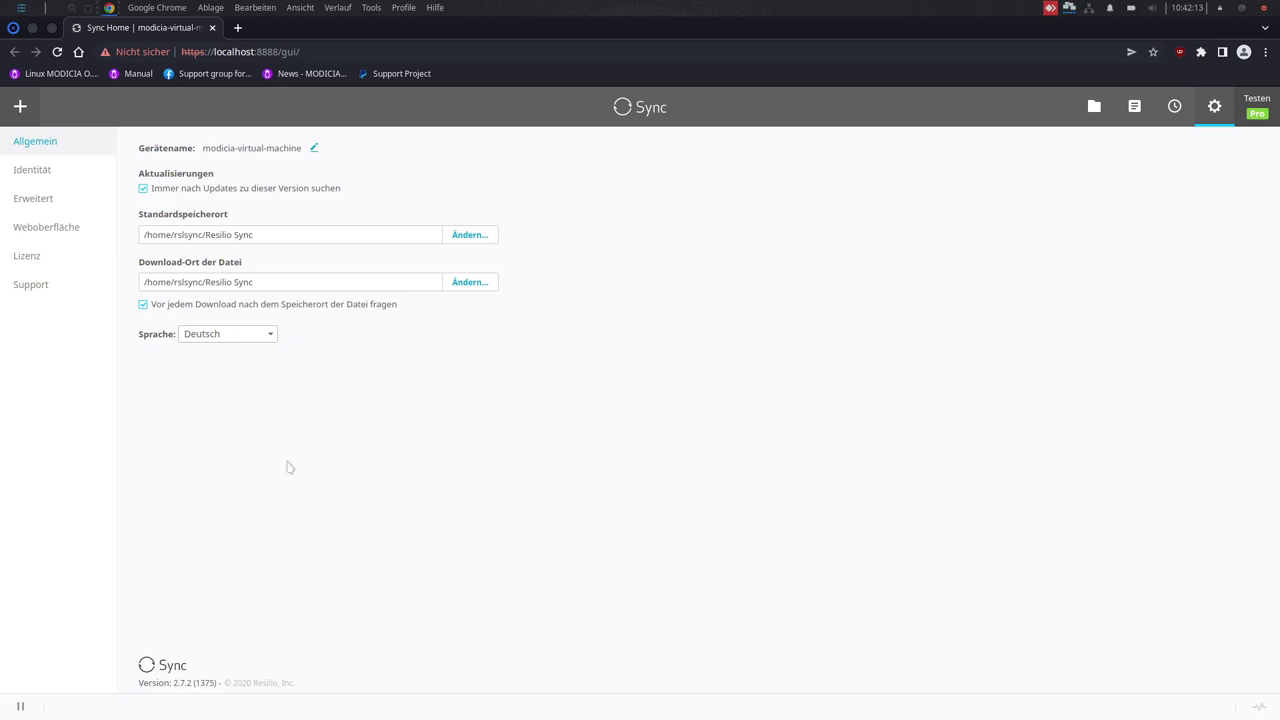
- Browse the Identität, Erweitert, Weboberfläche, Lizenz and Support pages and shared files, then close Chrome
{"action": "left_click", "coordinate": [40, 170]}
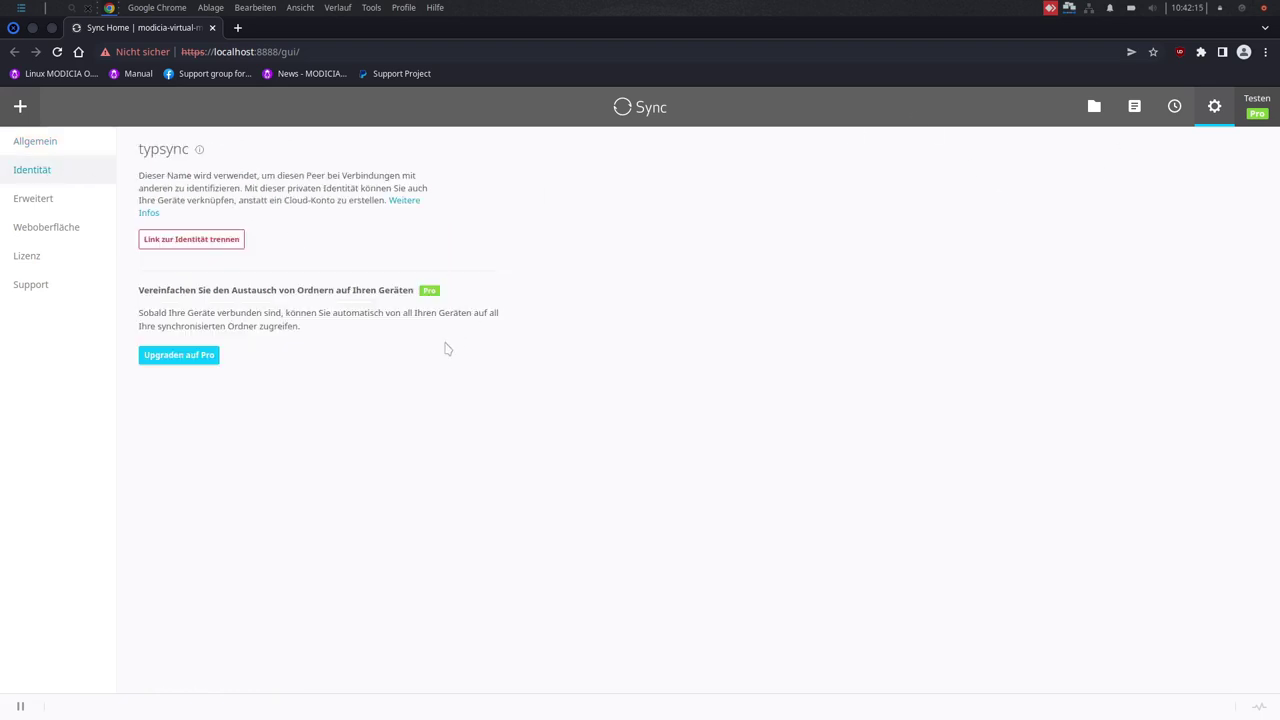
{"action": "left_click", "coordinate": [64, 199]}
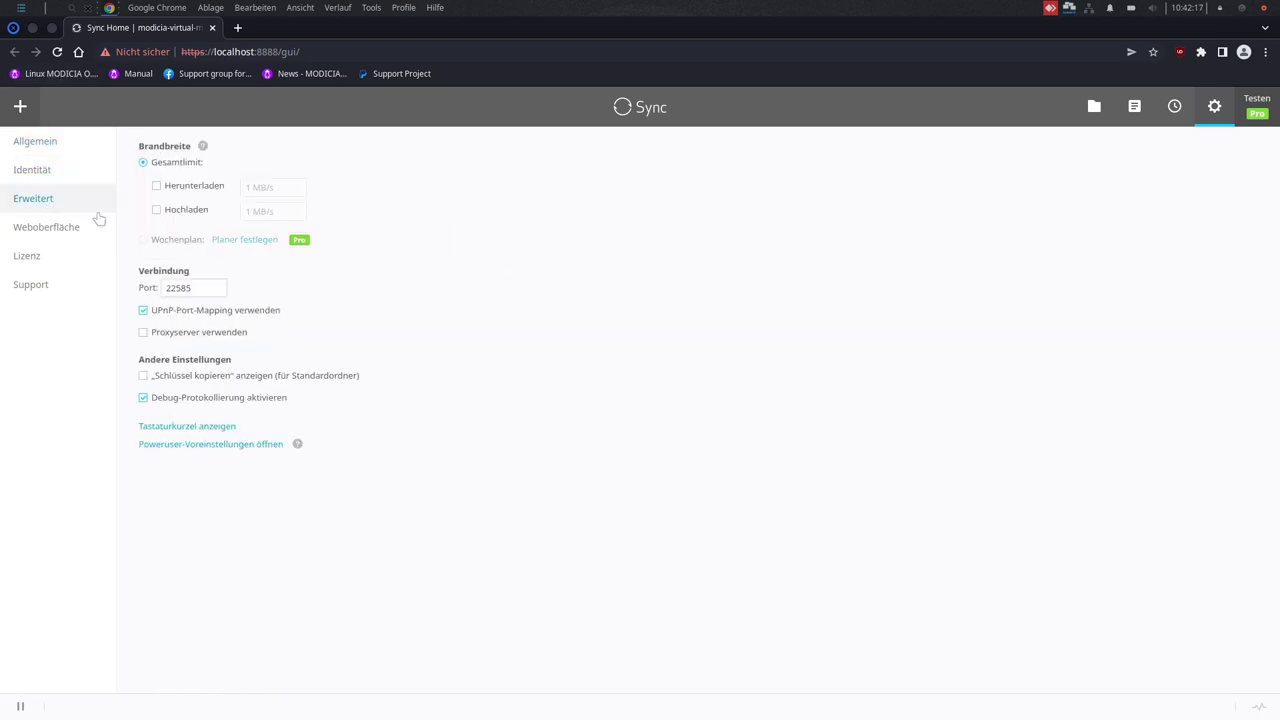
{"action": "left_click", "coordinate": [50, 232]}
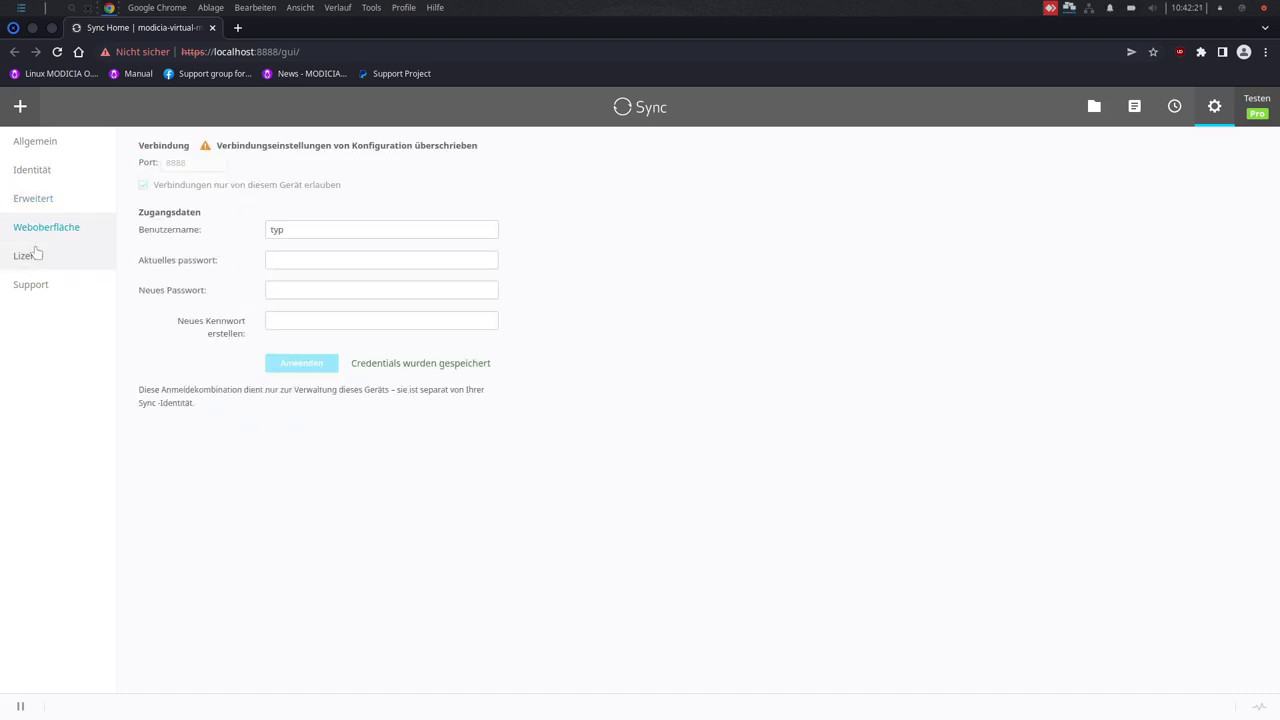
{"action": "left_click", "coordinate": [36, 255]}
{"action": "left_click", "coordinate": [42, 285]}
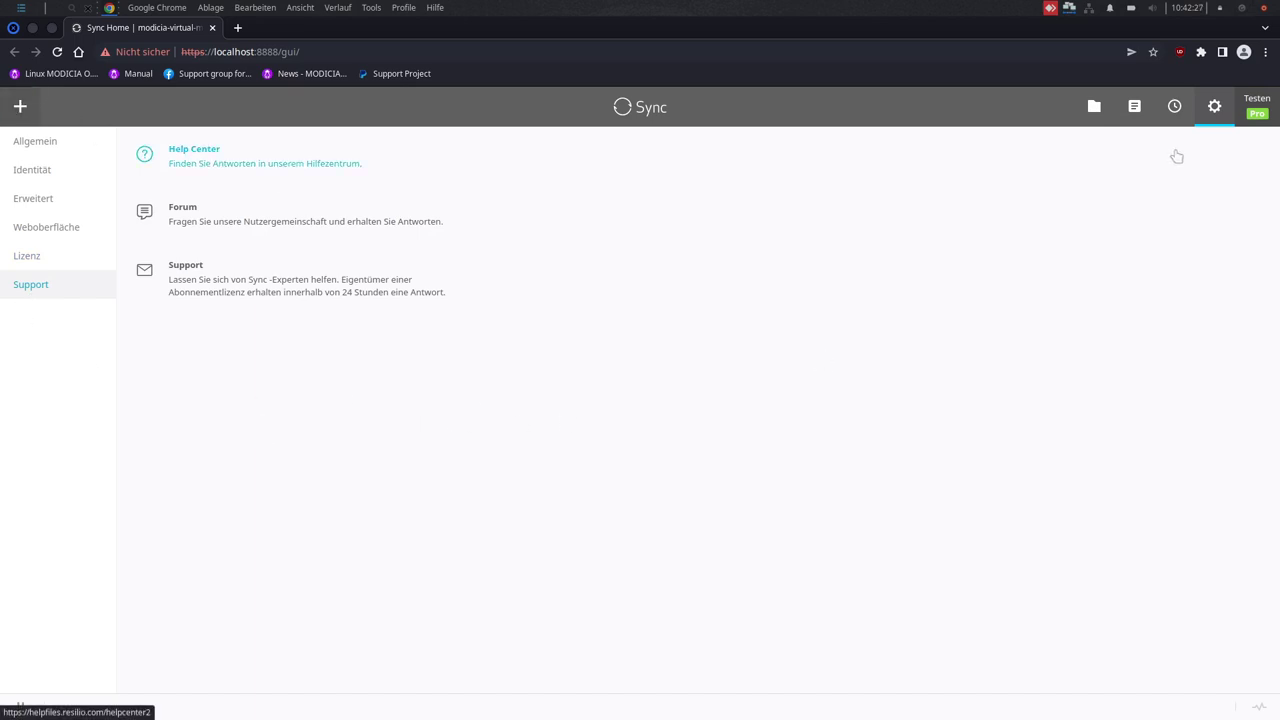
{"action": "left_click", "coordinate": [1134, 108]}
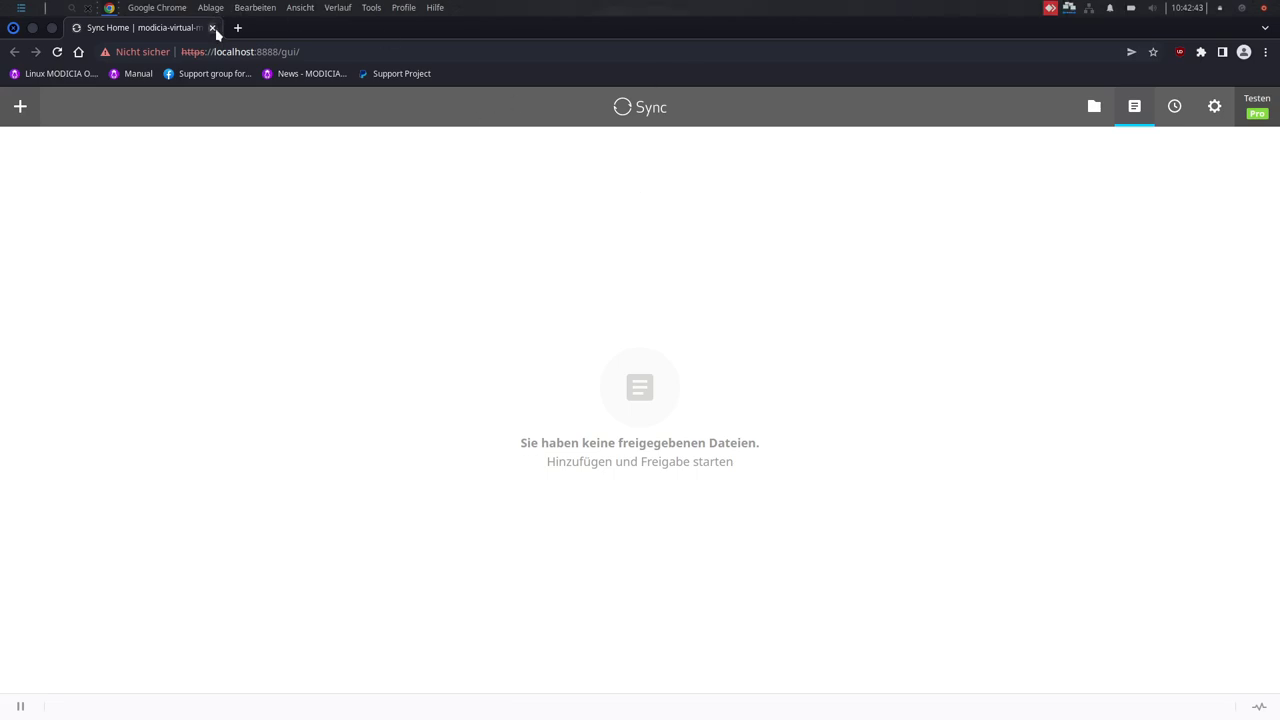
{"action": "left_click", "coordinate": [13, 27]}
- Launch Timeshift from the application menu and authorize it with the password
{"action": "left_click", "coordinate": [20, 8]}
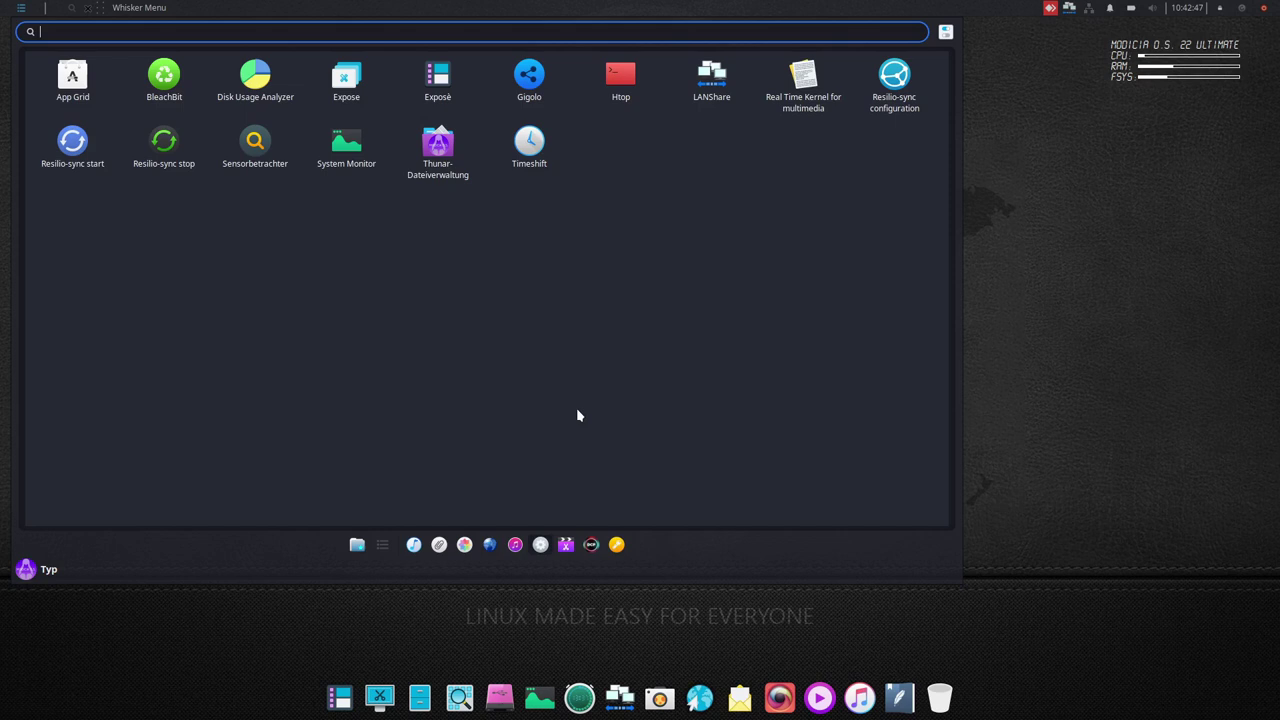
{"action": "left_click", "coordinate": [540, 155]}
{"action": "type", "text": "••"}
{"action": "key", "text": "Return"}
- Run through the Timeshift setup wizard to Finish, then close the main window
{"action": "left_click", "coordinate": [645, 580]}
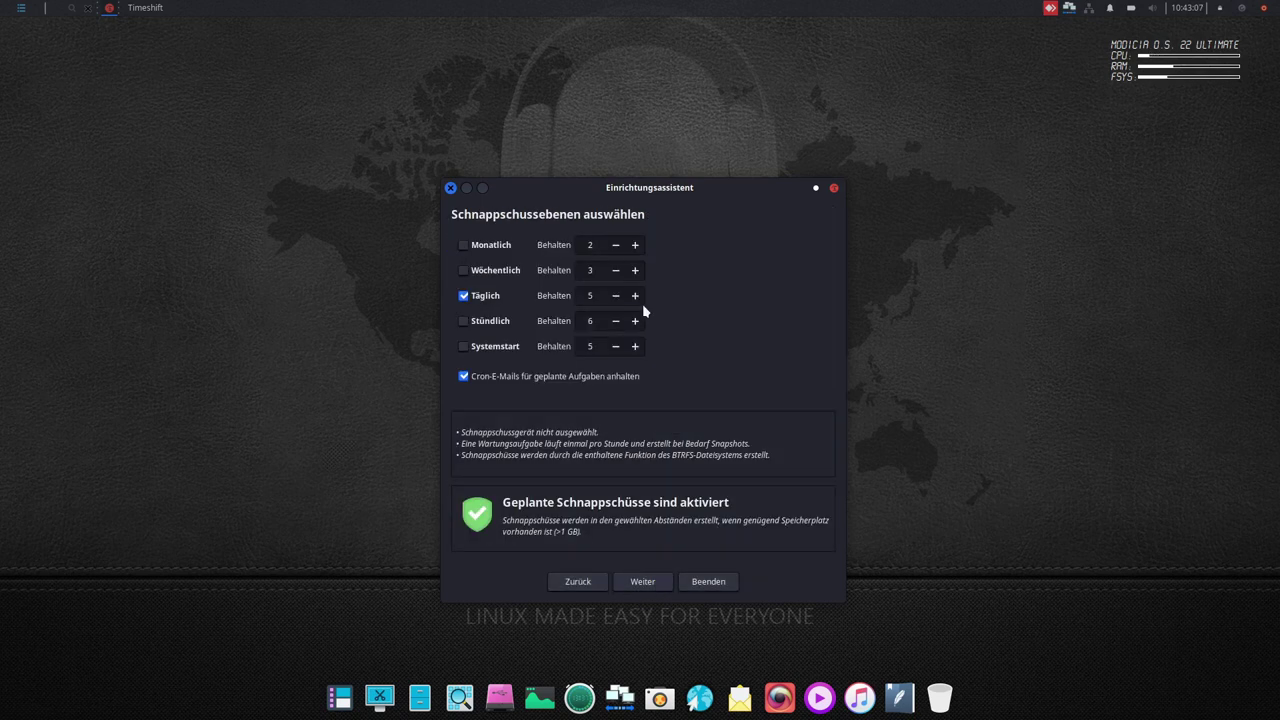
{"action": "left_click", "coordinate": [630, 581]}
{"action": "left_click", "coordinate": [630, 581]}
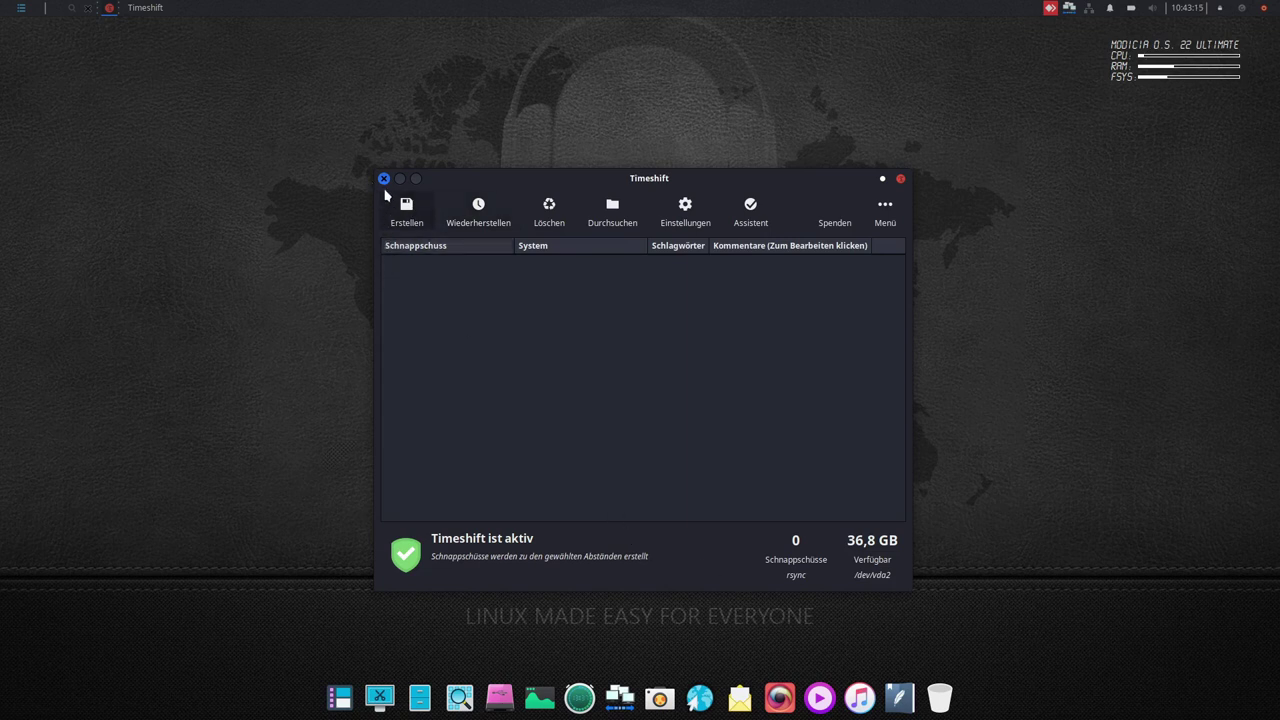
{"action": "left_click", "coordinate": [383, 178]}
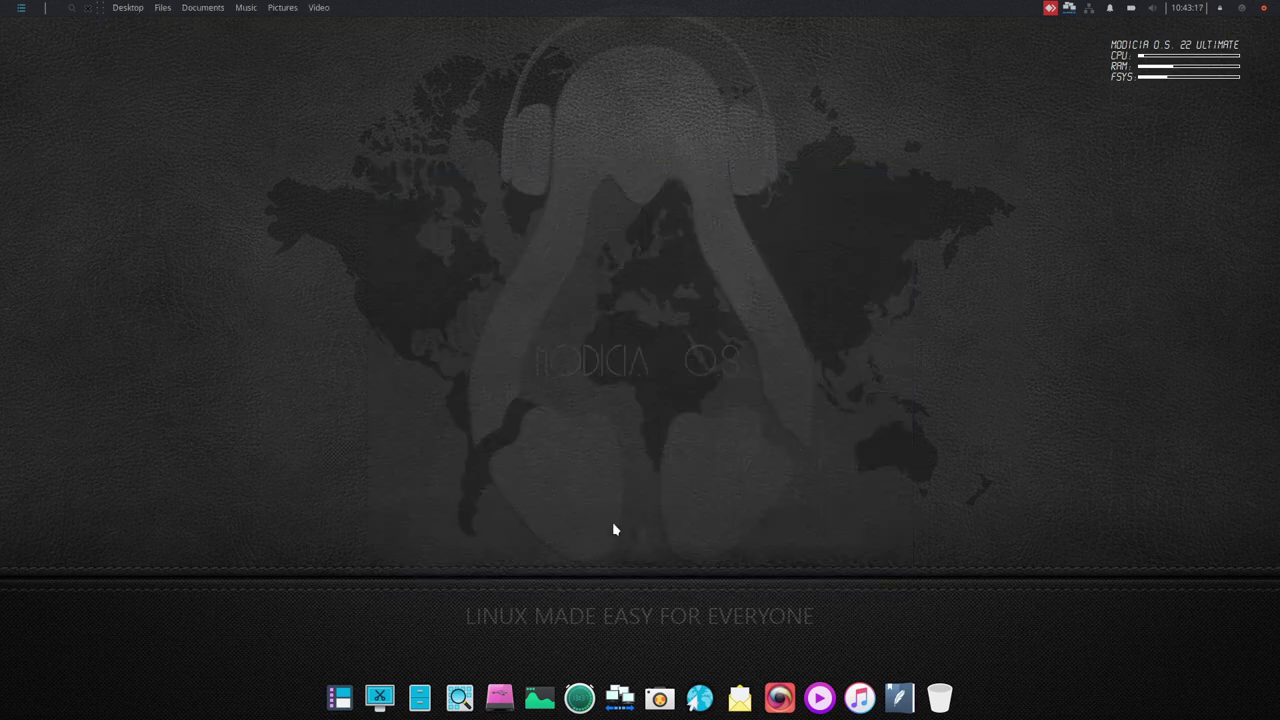
{"action": "left_click", "coordinate": [20, 8]}
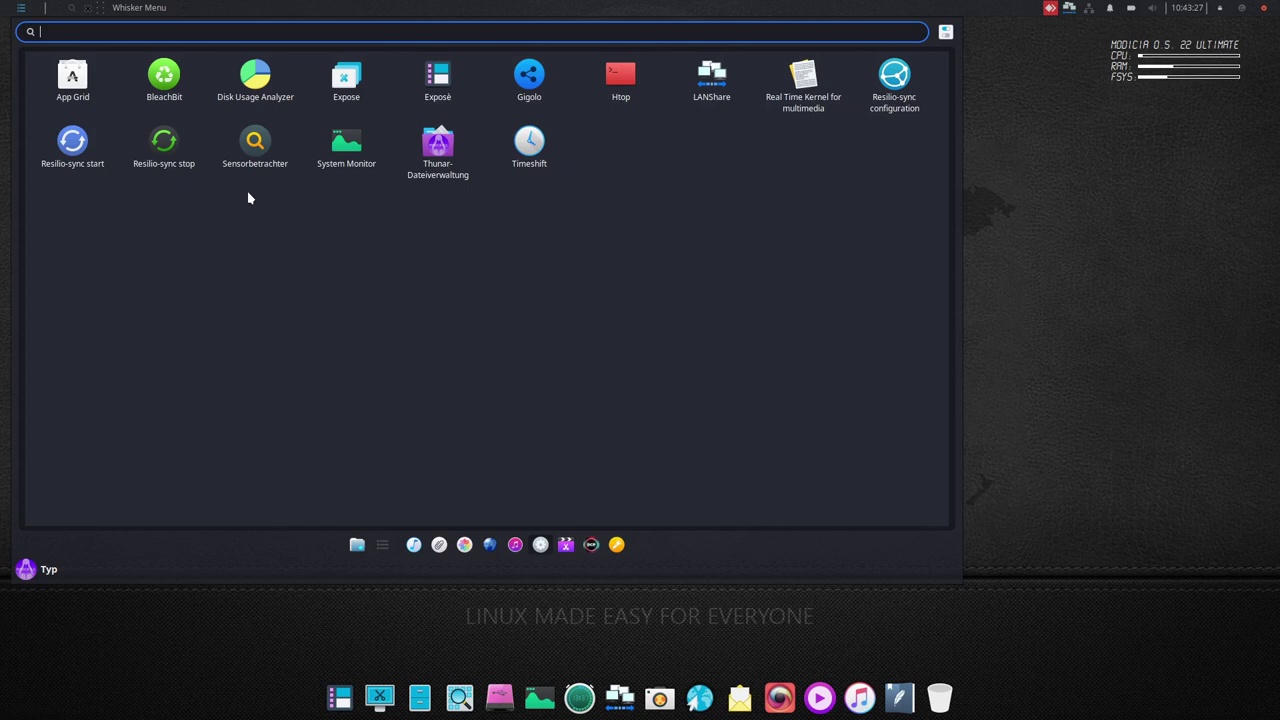
{"action": "left_click", "coordinate": [262, 142]}
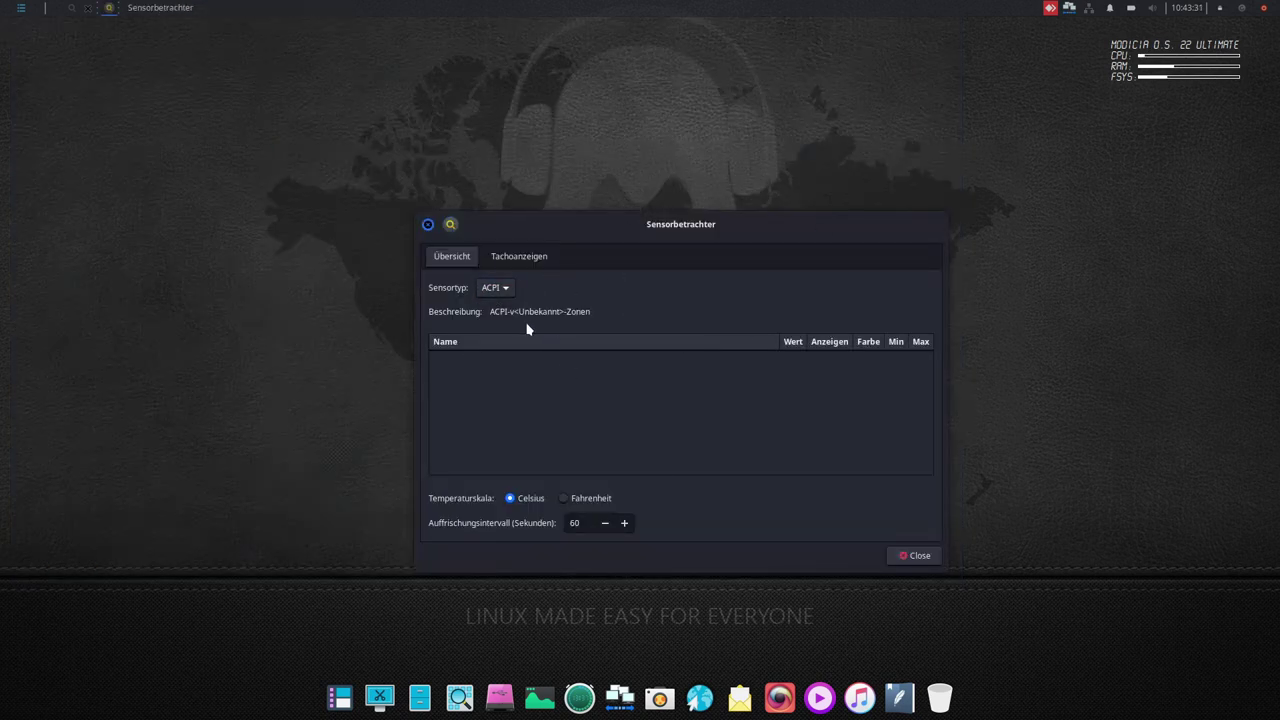
{"action": "left_click", "coordinate": [428, 225]}
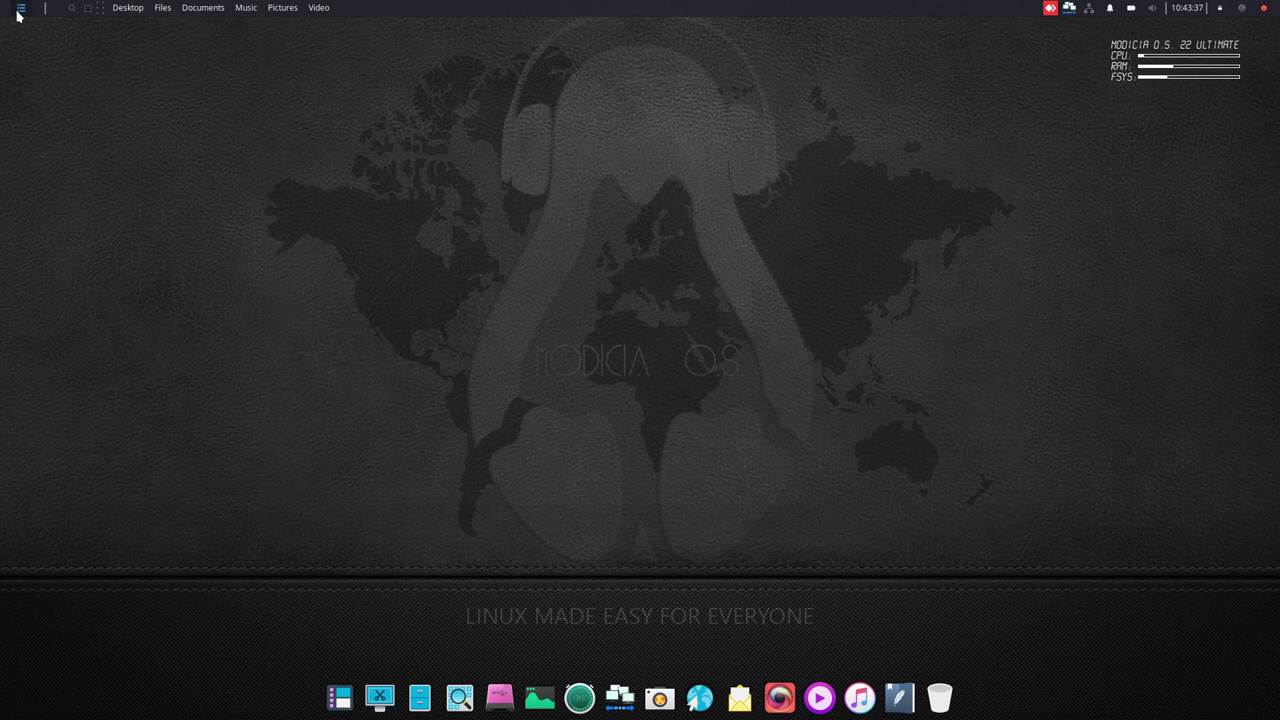
- Open the application menu and switch from System to Accessories and back to System
{"action": "left_click", "coordinate": [19, 10]}
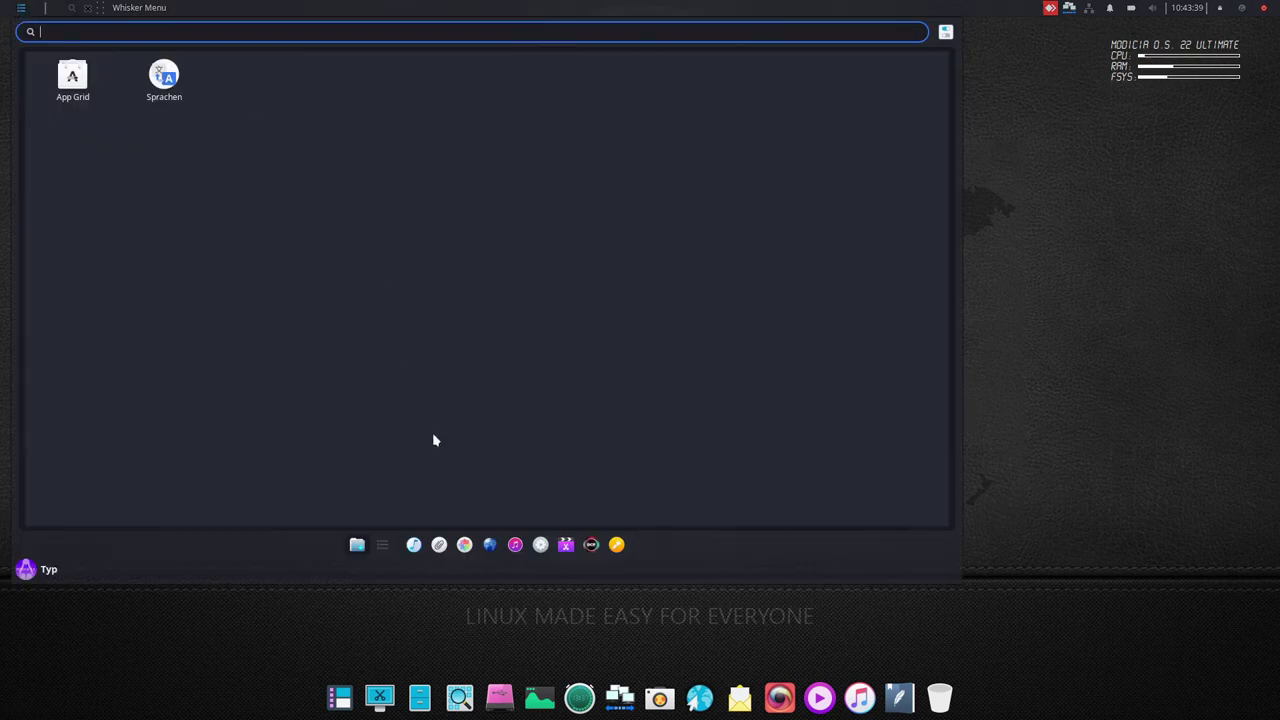
{"action": "left_click", "coordinate": [540, 546]}
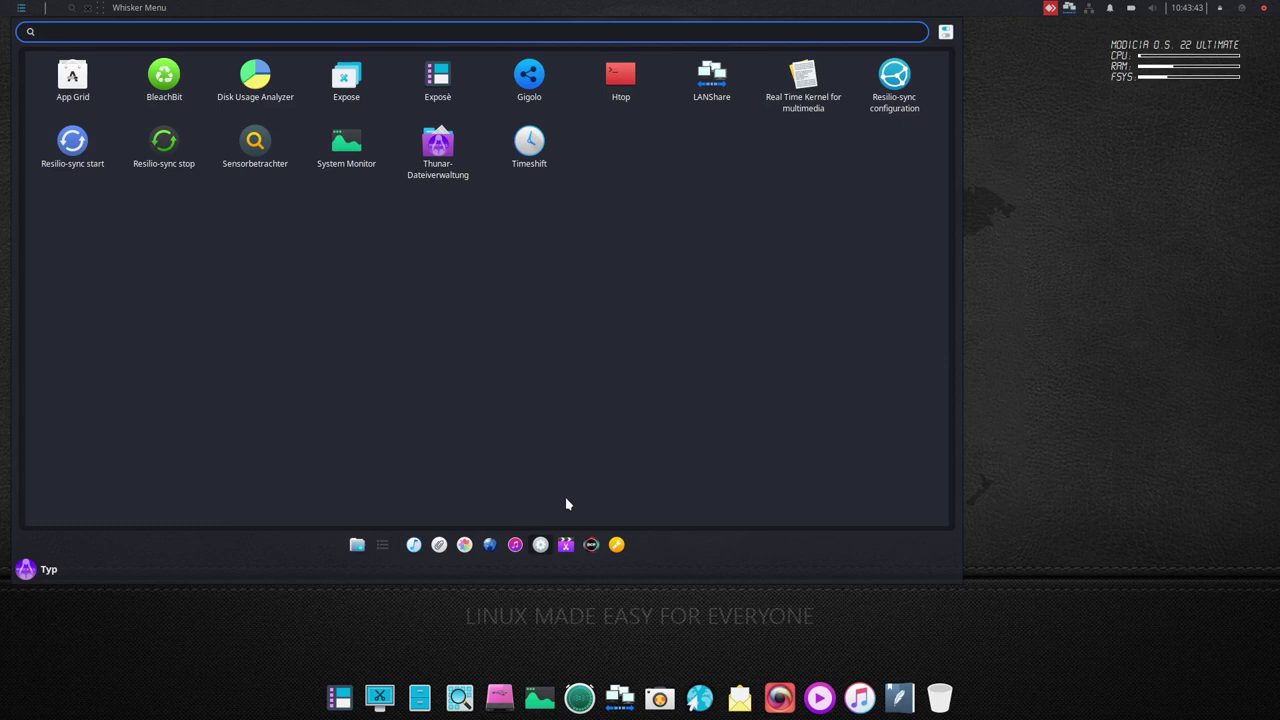
{"action": "left_click", "coordinate": [616, 544]}
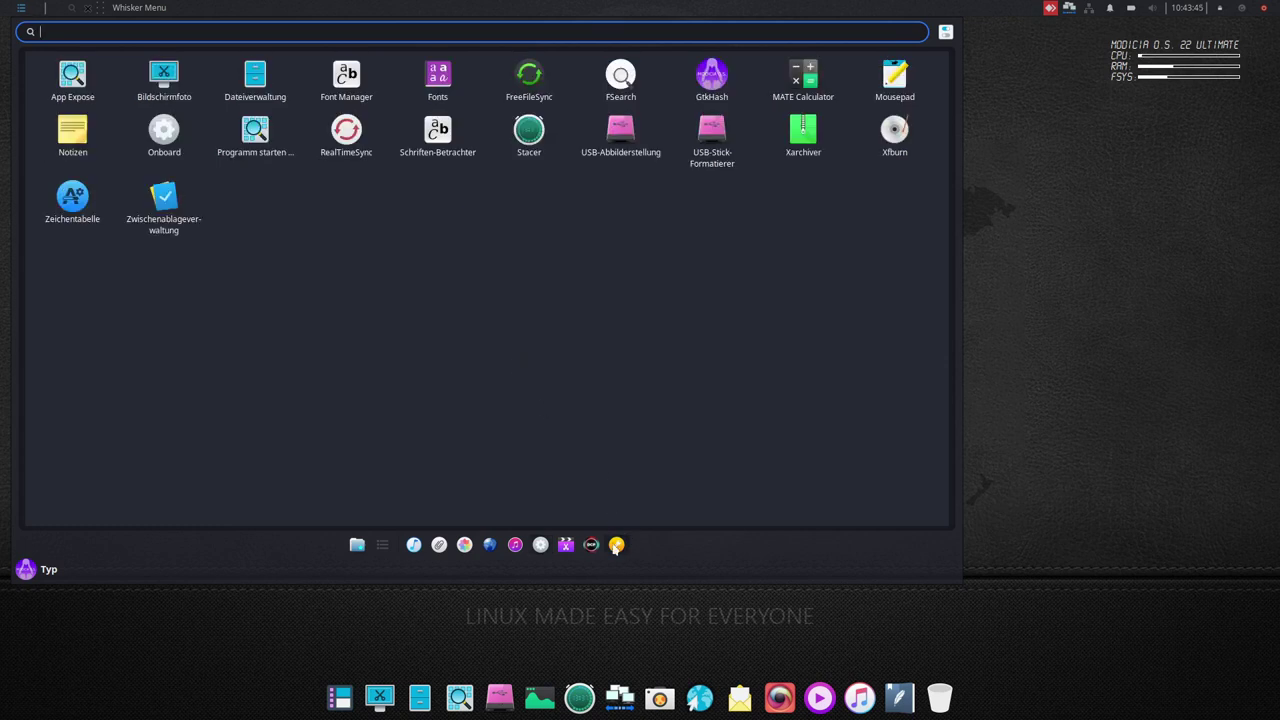
{"action": "left_click", "coordinate": [540, 545]}
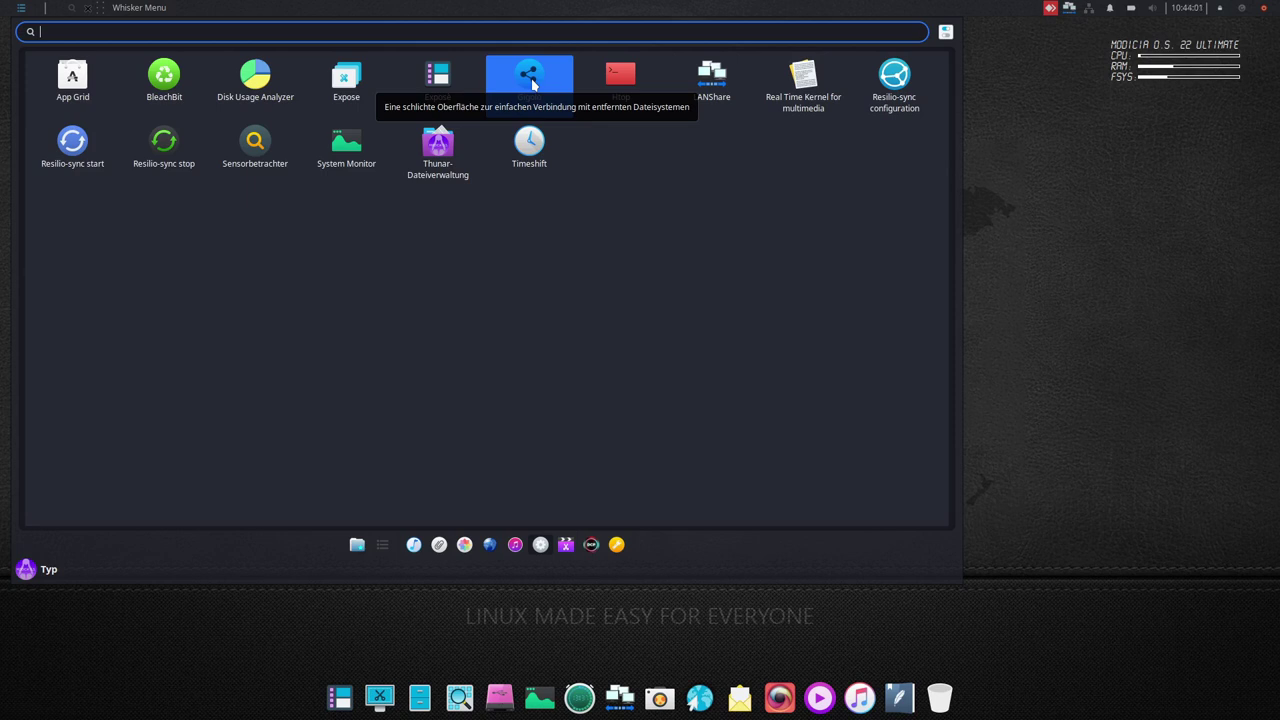
- Launch Htop, move its terminal up-left and enlarge it, then close it
{"action": "left_click", "coordinate": [620, 75]}
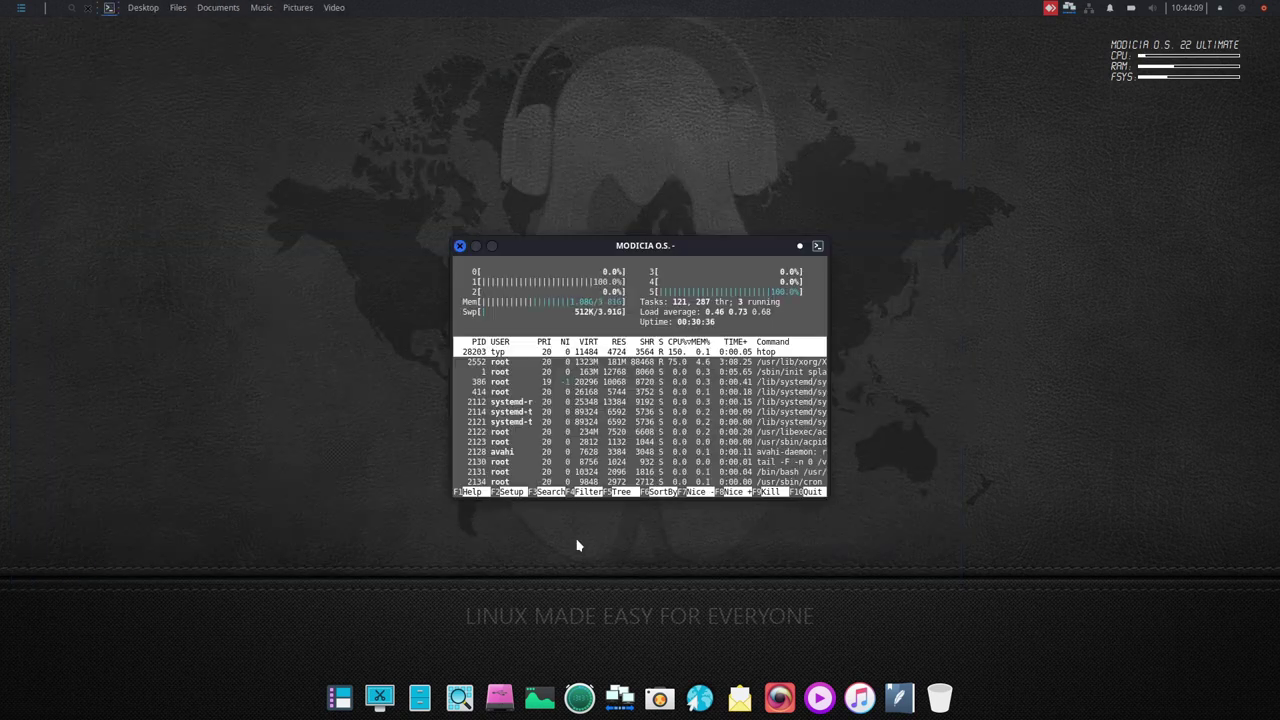
{"action": "left_click_drag", "start_coordinate": [757, 251], "coordinate": [527, 151]}
{"action": "left_click_drag", "start_coordinate": [603, 396], "coordinate": [972, 577]}
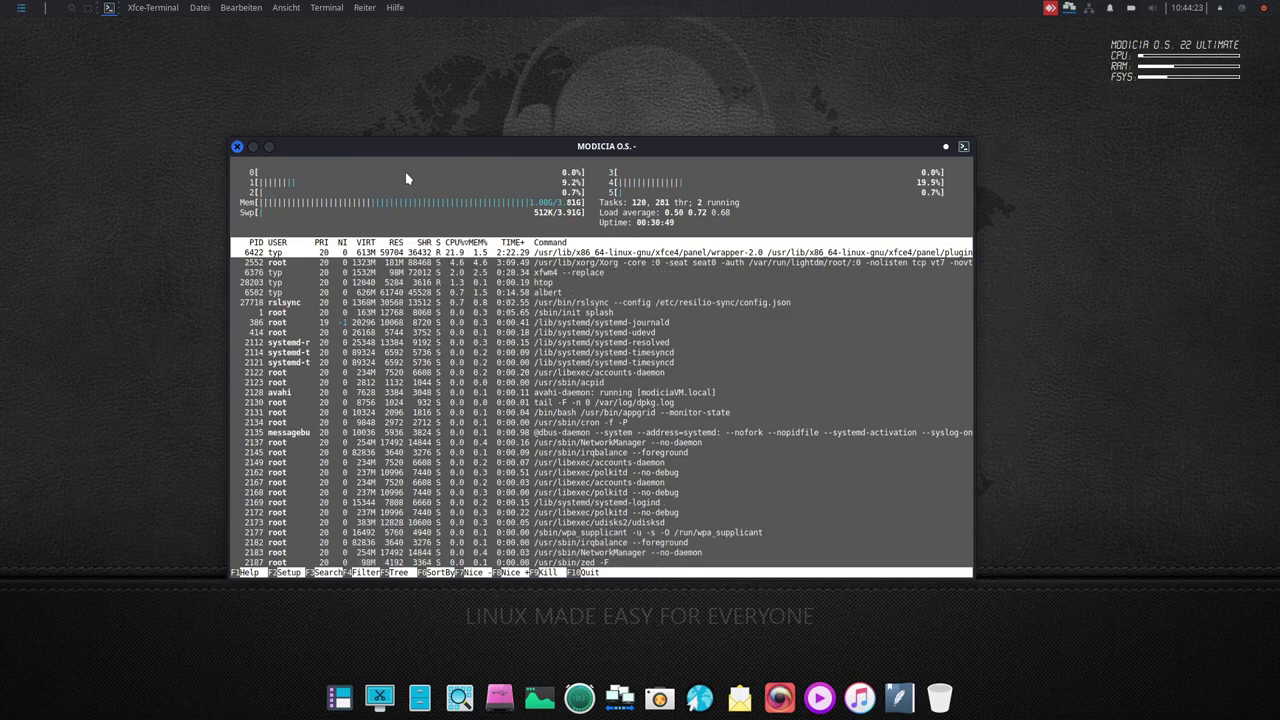
{"action": "left_click", "coordinate": [237, 147]}
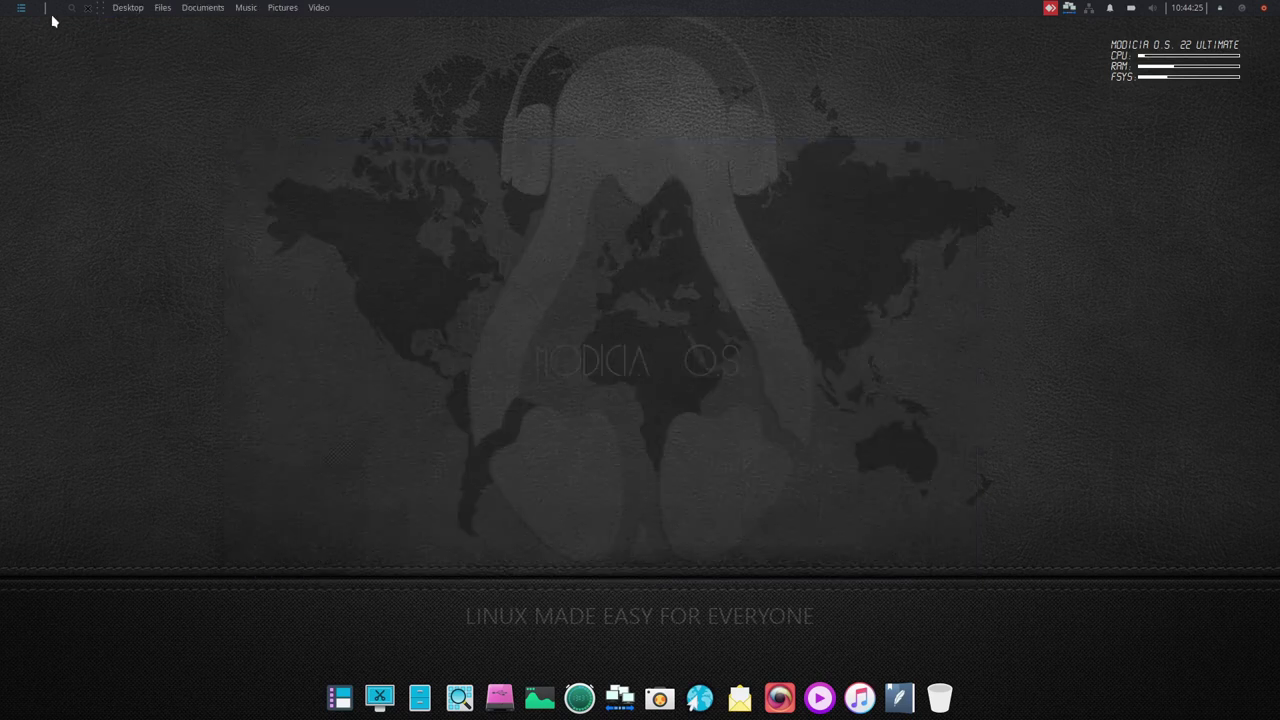
- Launch BleachBit from the System category of the application menu
{"action": "left_click", "coordinate": [20, 12]}
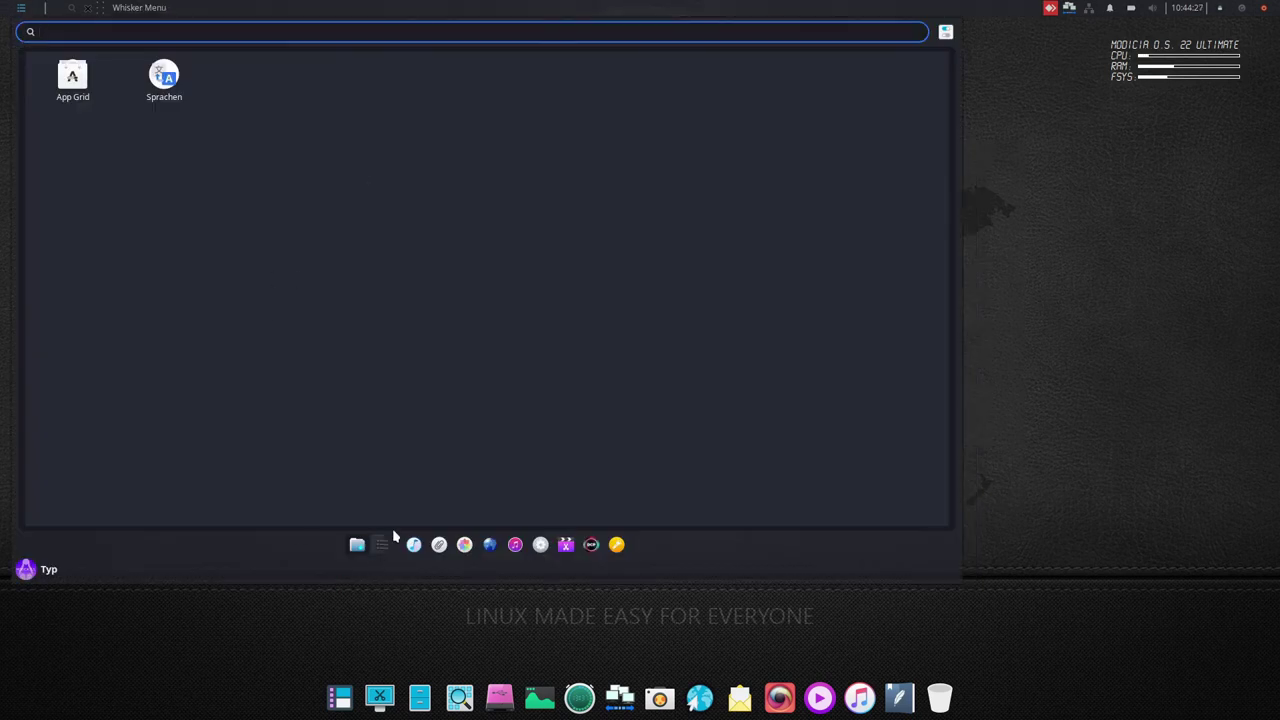
{"action": "left_click", "coordinate": [540, 544]}
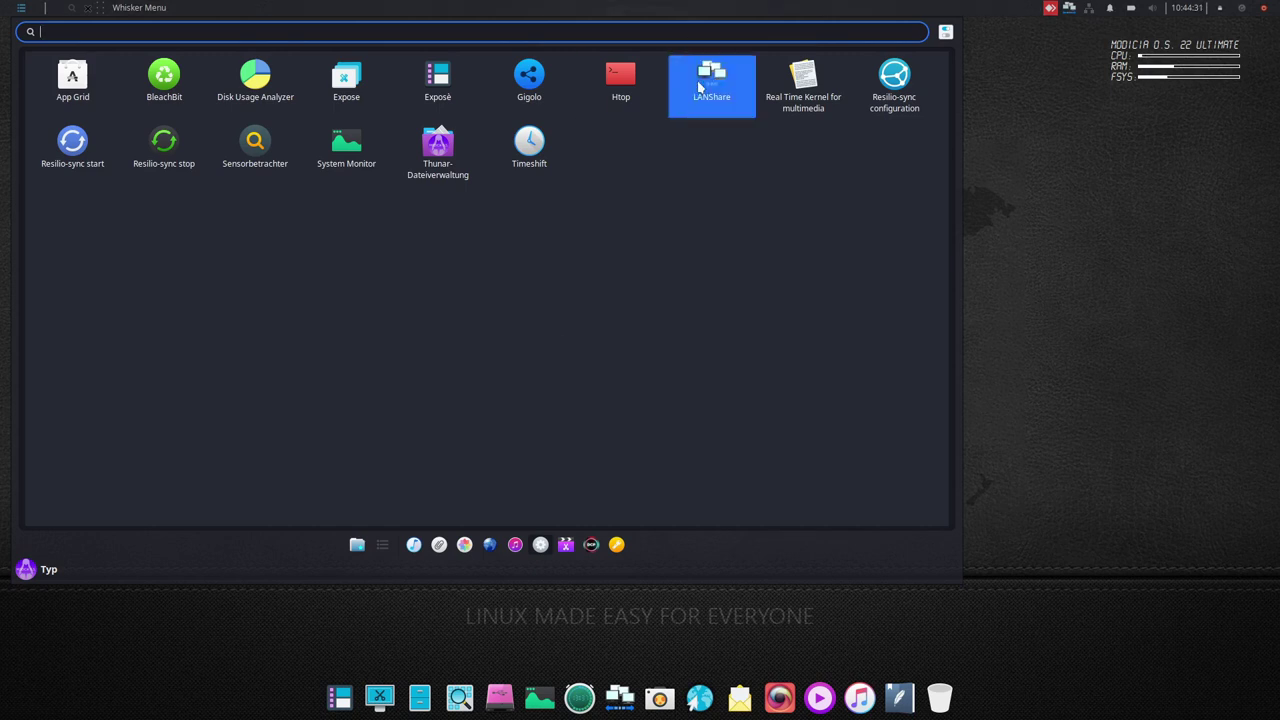
{"action": "left_click", "coordinate": [161, 82]}
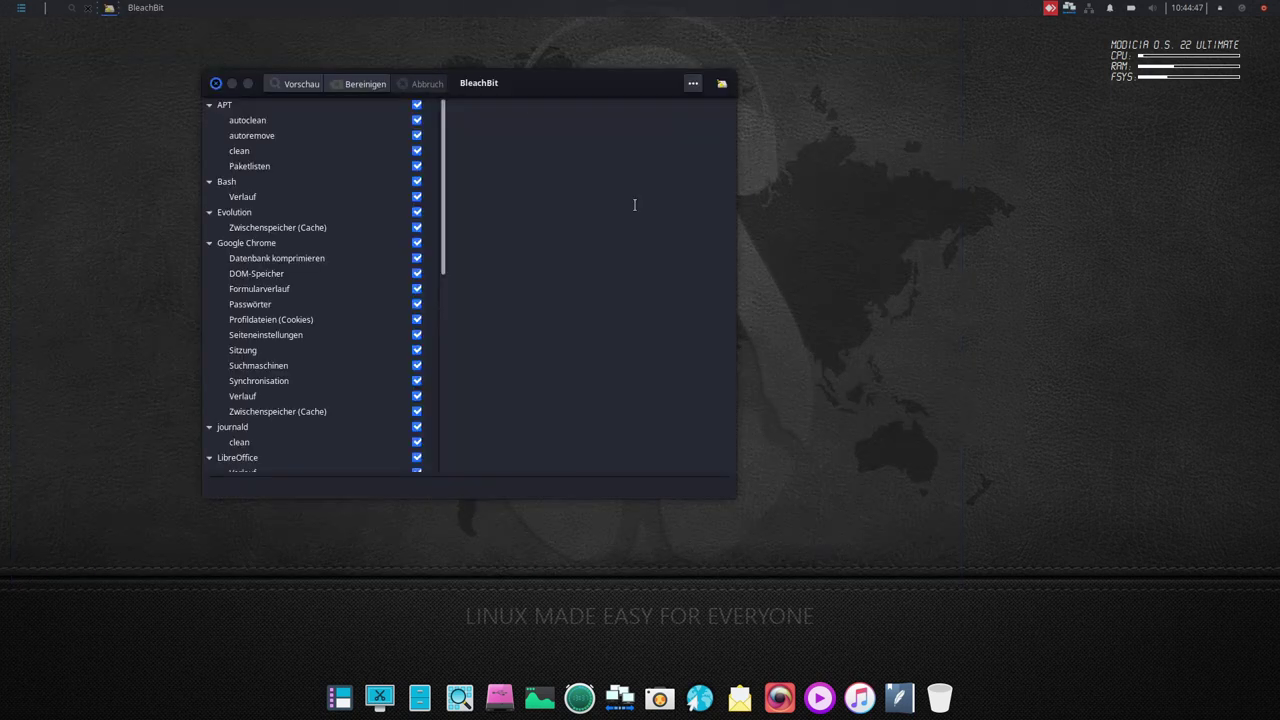
- Reposition and enlarge the BleachBit window, scroll its cleaner list, close it and reopen the menu
{"action": "left_click_drag", "start_coordinate": [590, 78], "coordinate": [634, 80]}
{"action": "left_click_drag", "start_coordinate": [810, 495], "coordinate": [1134, 630]}
{"action": "scroll", "coordinate": [423, 351], "scroll_direction": "down", "scroll_amount": 5}
{"action": "scroll", "coordinate": [425, 380], "scroll_direction": "up", "scroll_amount": 5}
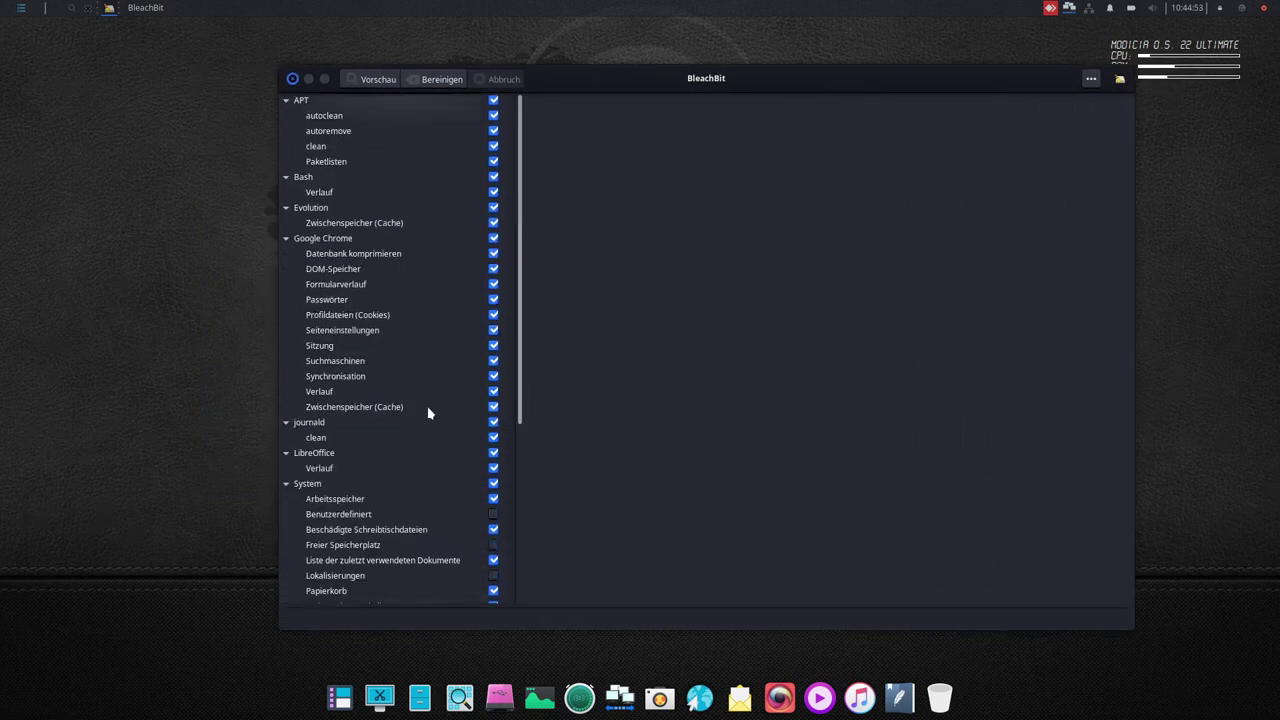
{"action": "left_click", "coordinate": [292, 78]}
{"action": "left_click", "coordinate": [21, 9]}
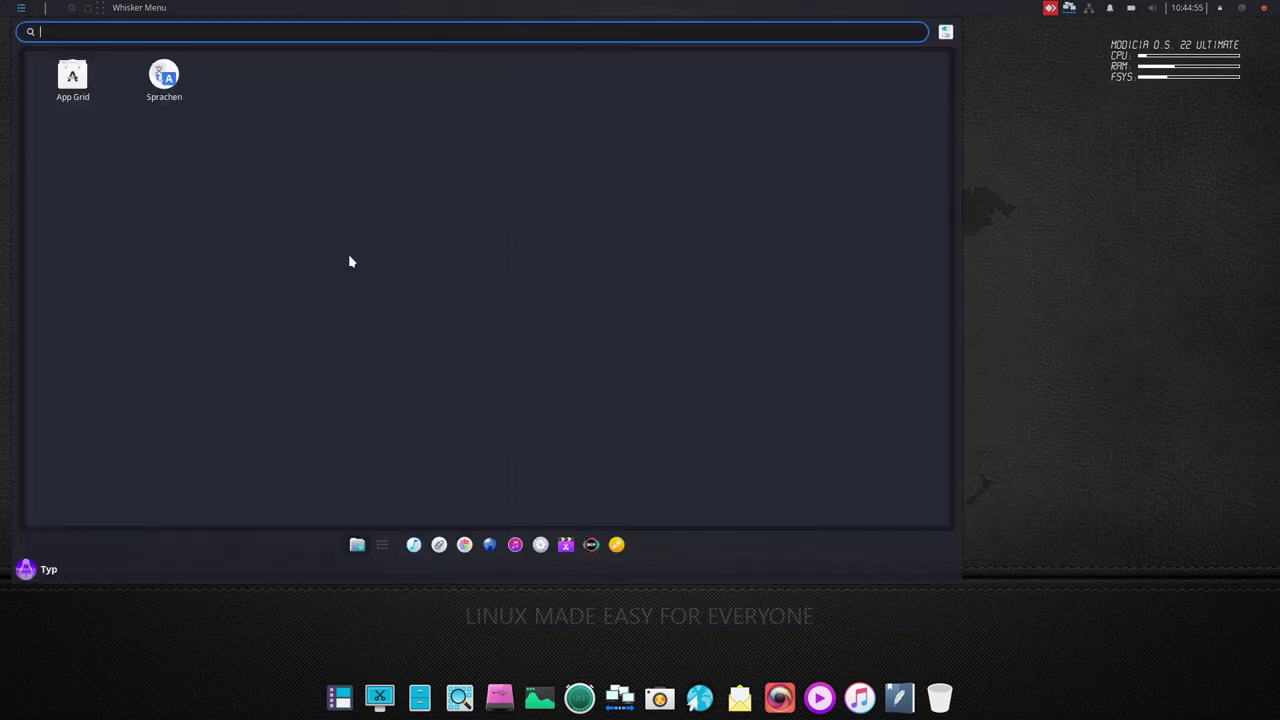
- Open the launcher and go from System apps to the video category with Natron, Blender and Kdenlive
{"action": "left_click", "coordinate": [565, 545]}
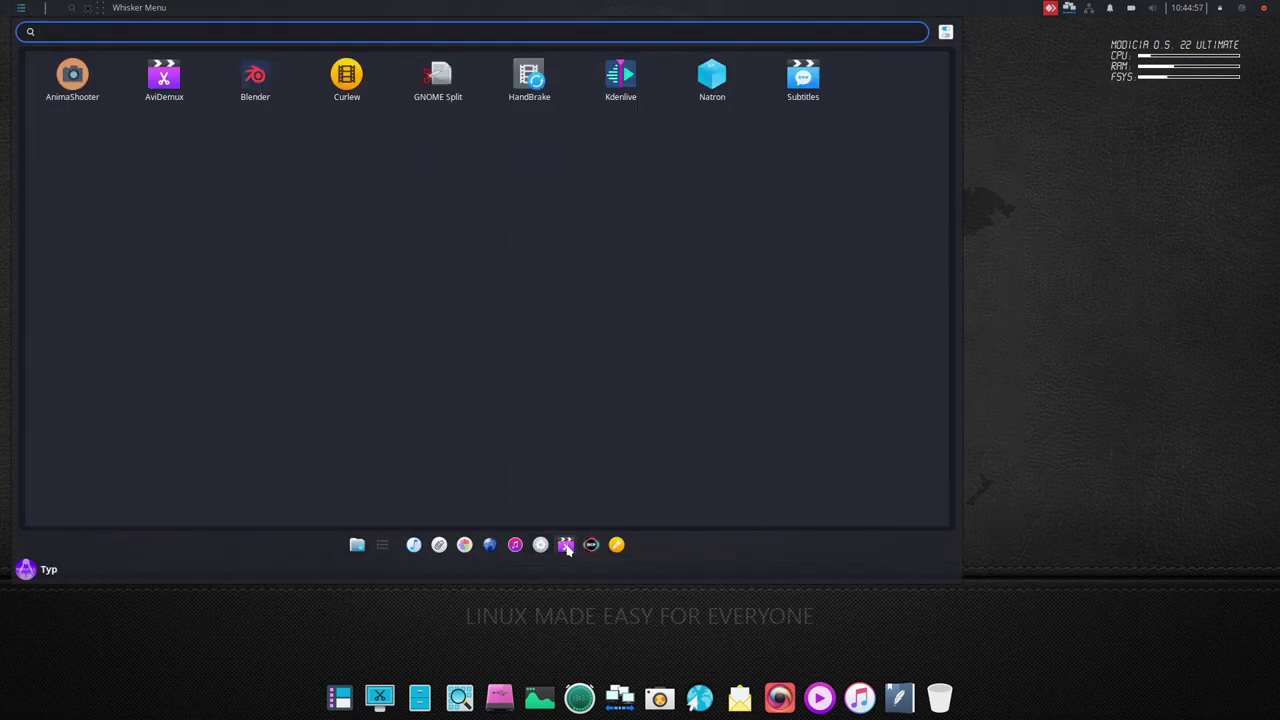
{"action": "left_click", "coordinate": [537, 547]}
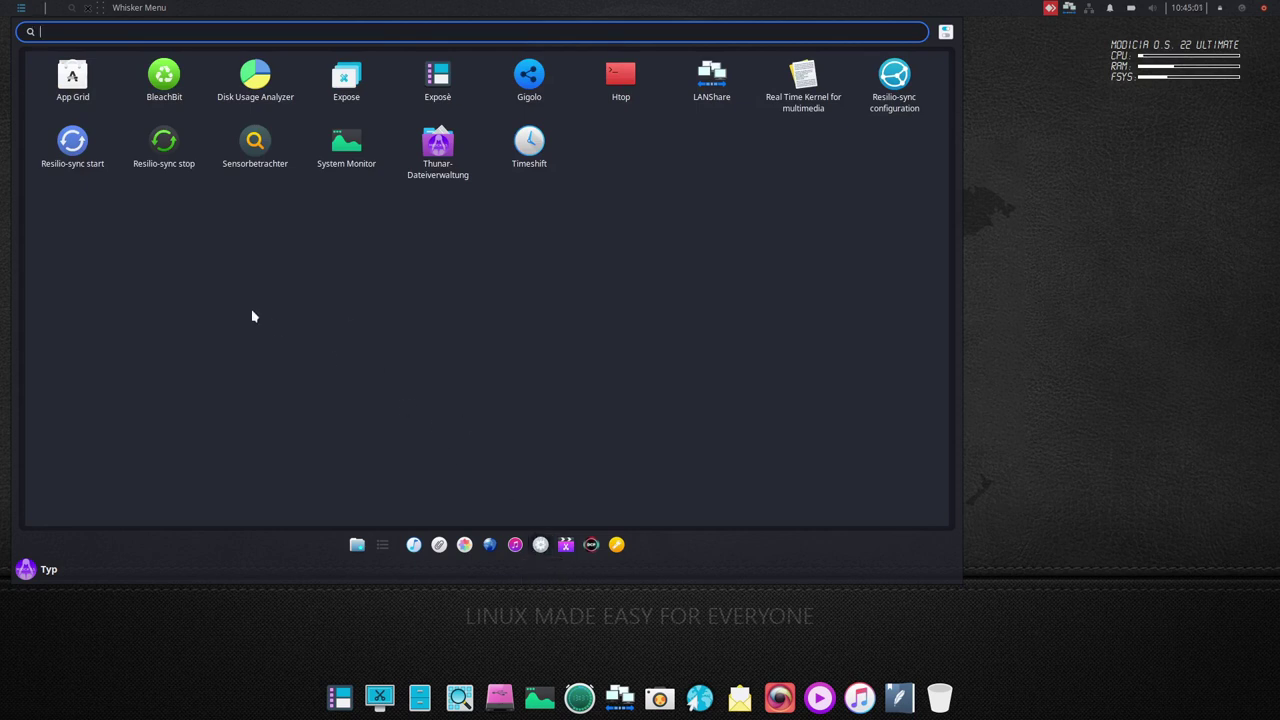
{"action": "left_click", "coordinate": [566, 547]}
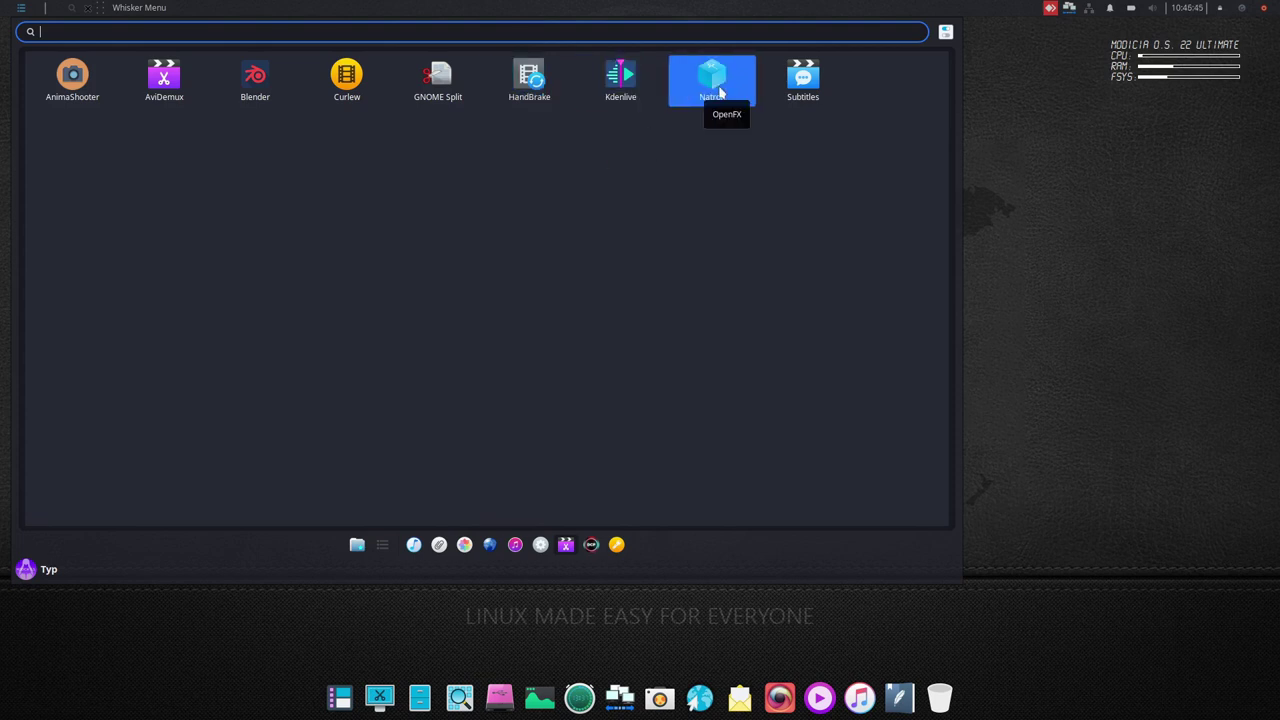
- Launch Natron, answer the Appearance prompt, and enlarge the viewer by shrinking the node graph
{"action": "key", "text": "Escape"}
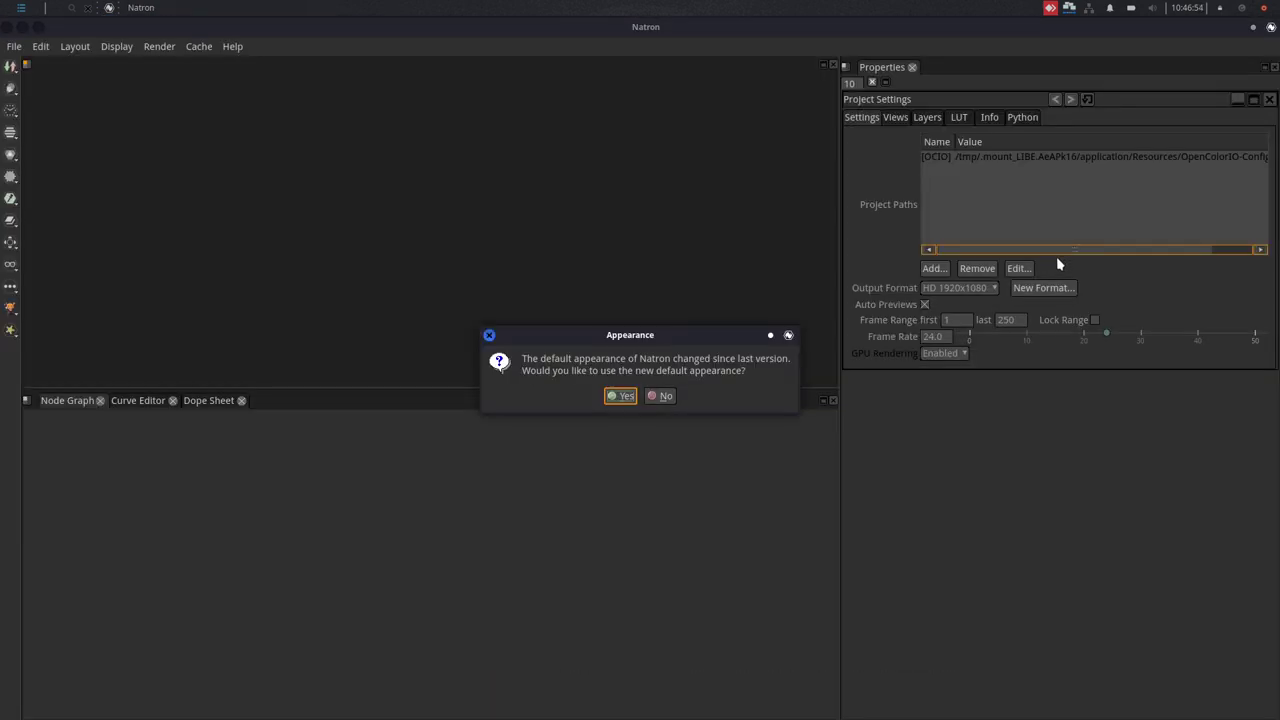
{"action": "left_click", "coordinate": [659, 395]}
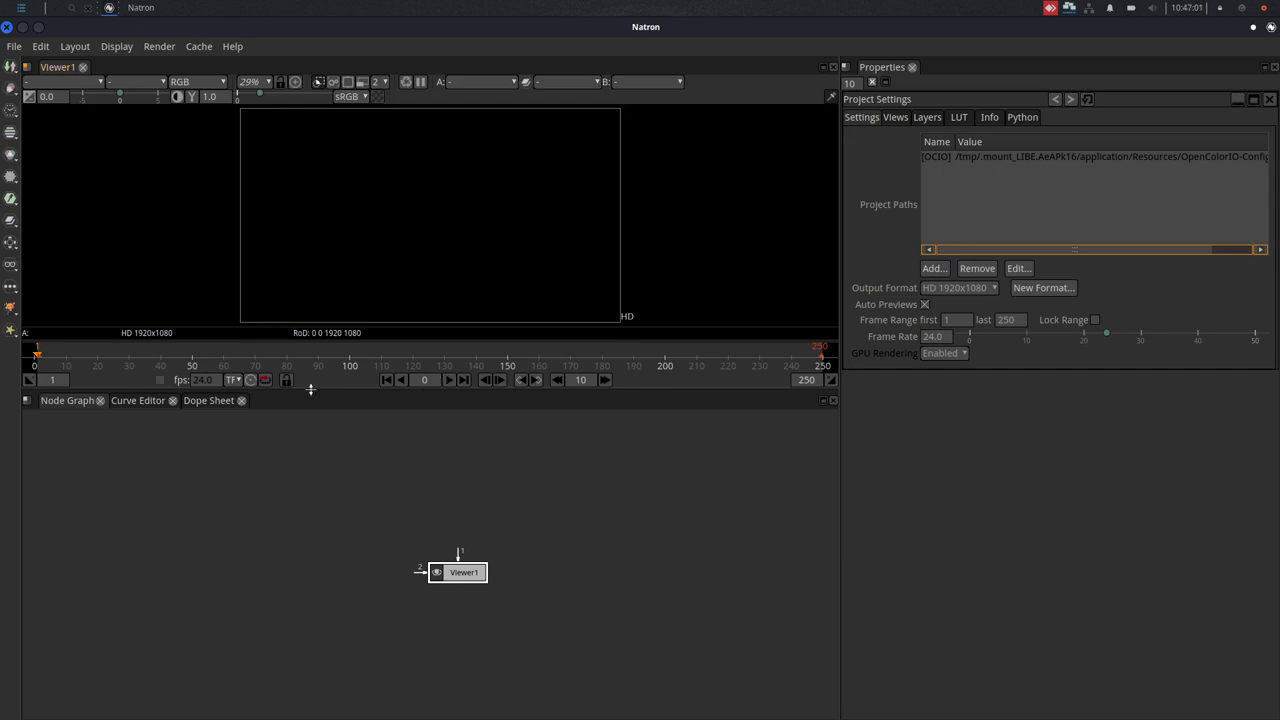
{"action": "left_click_drag", "start_coordinate": [309, 388], "coordinate": [323, 568]}
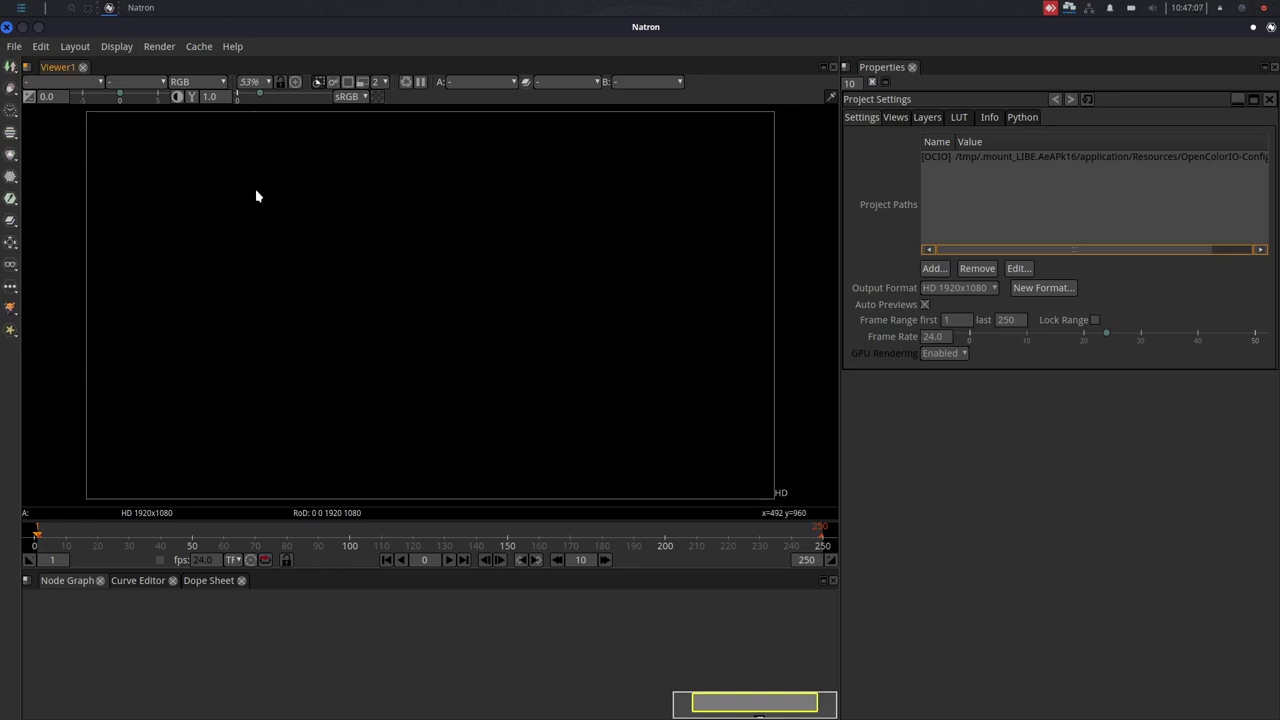
- Check Natron 2.3.15's version and licence details in Help > About Natron, then close it
{"action": "left_click", "coordinate": [244, 47]}
{"action": "left_click", "coordinate": [252, 128]}
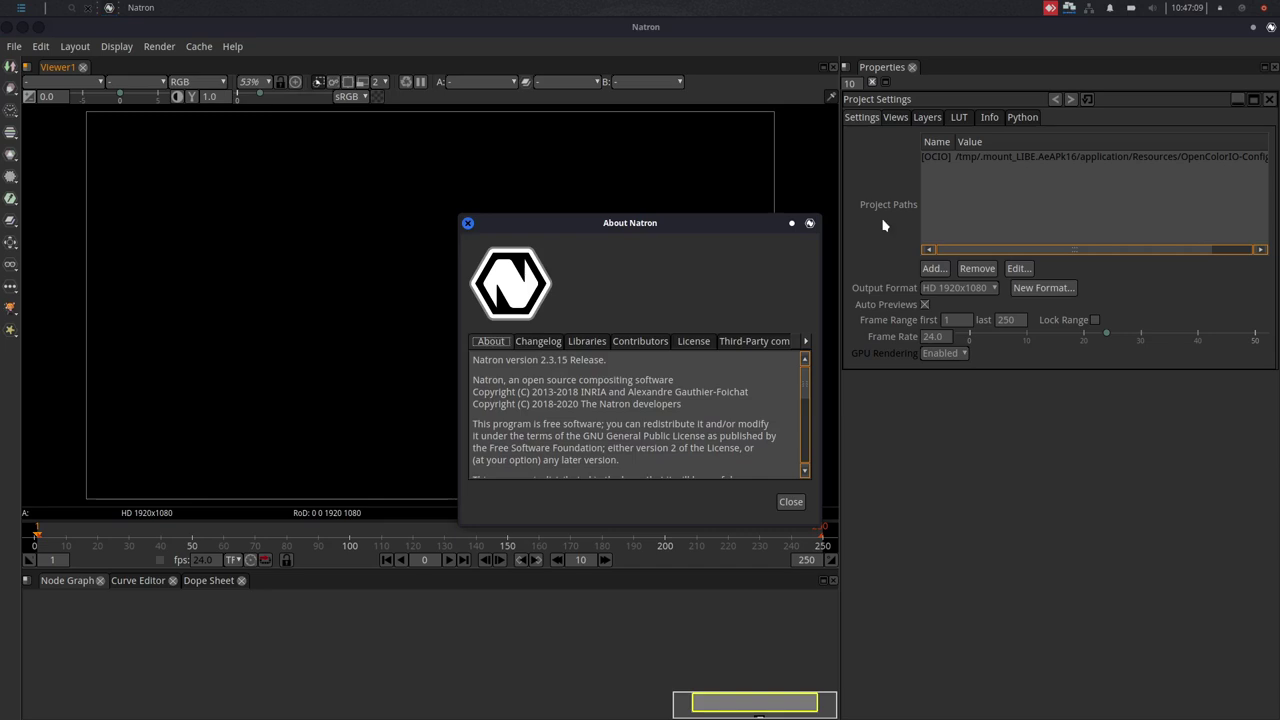
{"action": "left_click_drag", "start_coordinate": [505, 380], "coordinate": [678, 384]}
{"action": "left_click", "coordinate": [638, 400]}
{"action": "left_click", "coordinate": [690, 384]}
{"action": "left_click", "coordinate": [791, 502]}
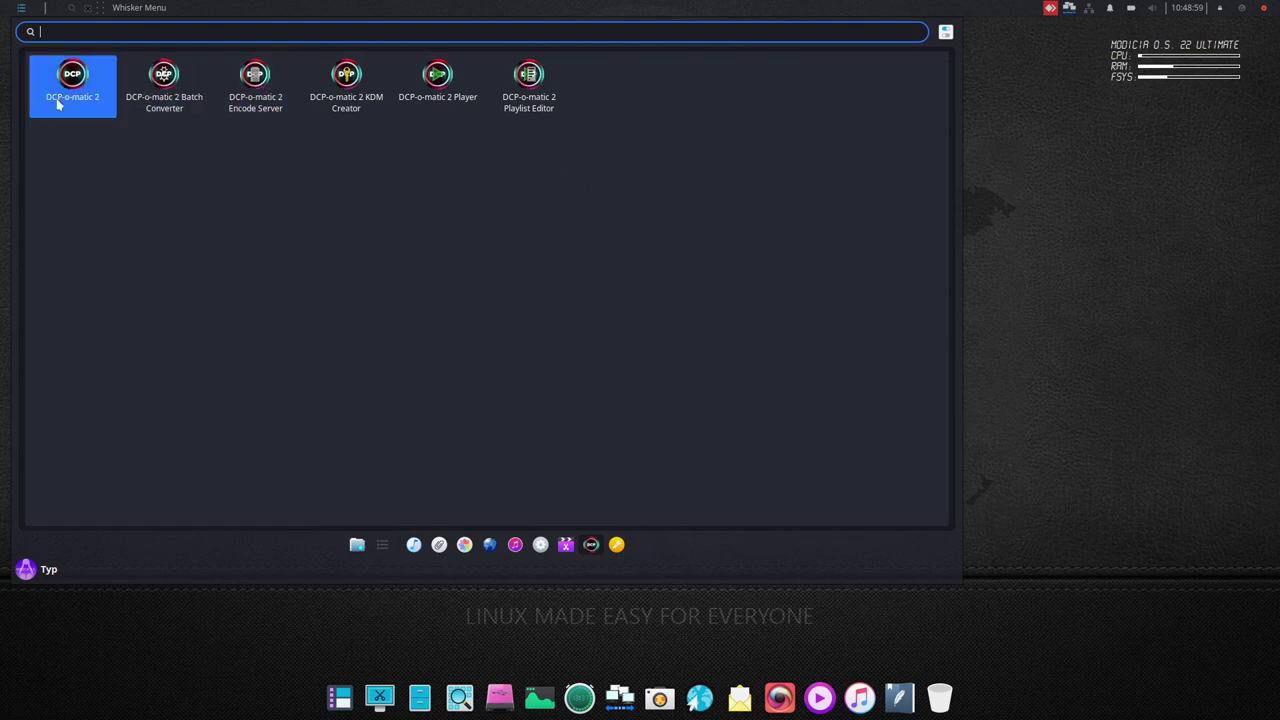
- Launch Chrome, cancel the keyring prompt, and run a Google search for DCP
{"action": "left_click", "coordinate": [700, 690]}
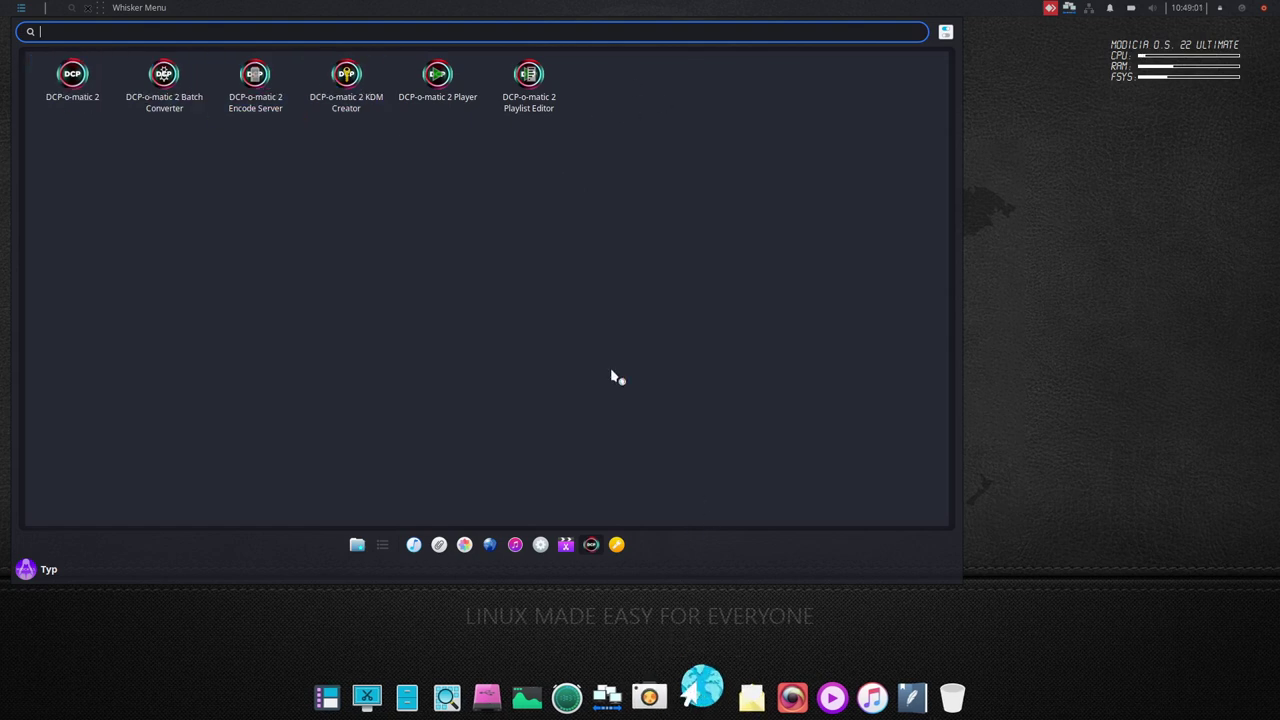
{"action": "left_click", "coordinate": [747, 413]}
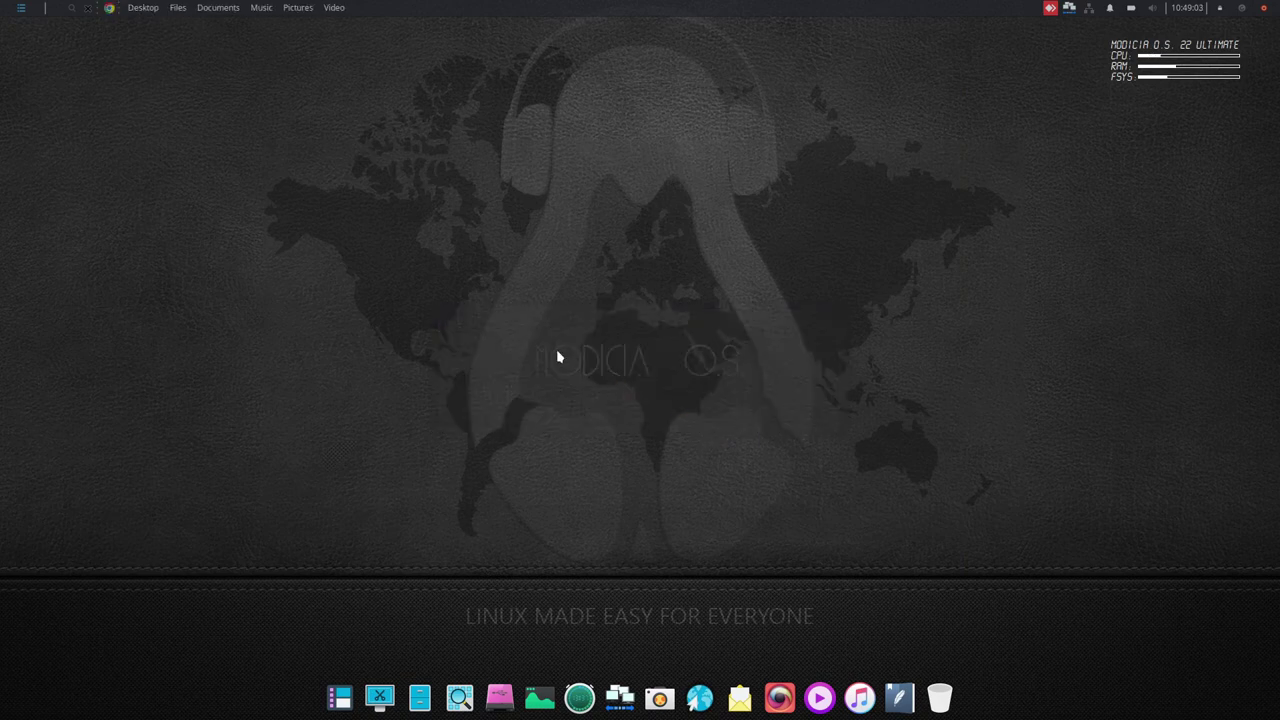
{"action": "left_click", "coordinate": [570, 364]}
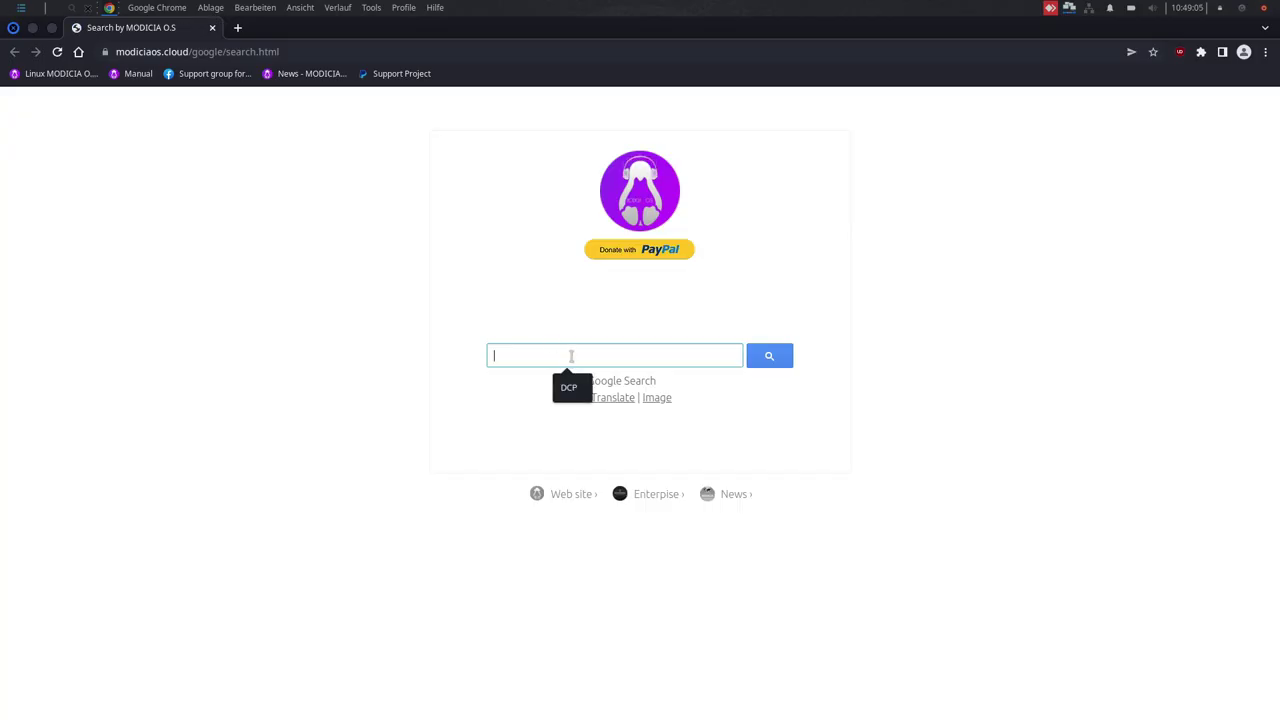
{"action": "left_click", "coordinate": [571, 386]}
{"action": "left_click", "coordinate": [774, 362]}
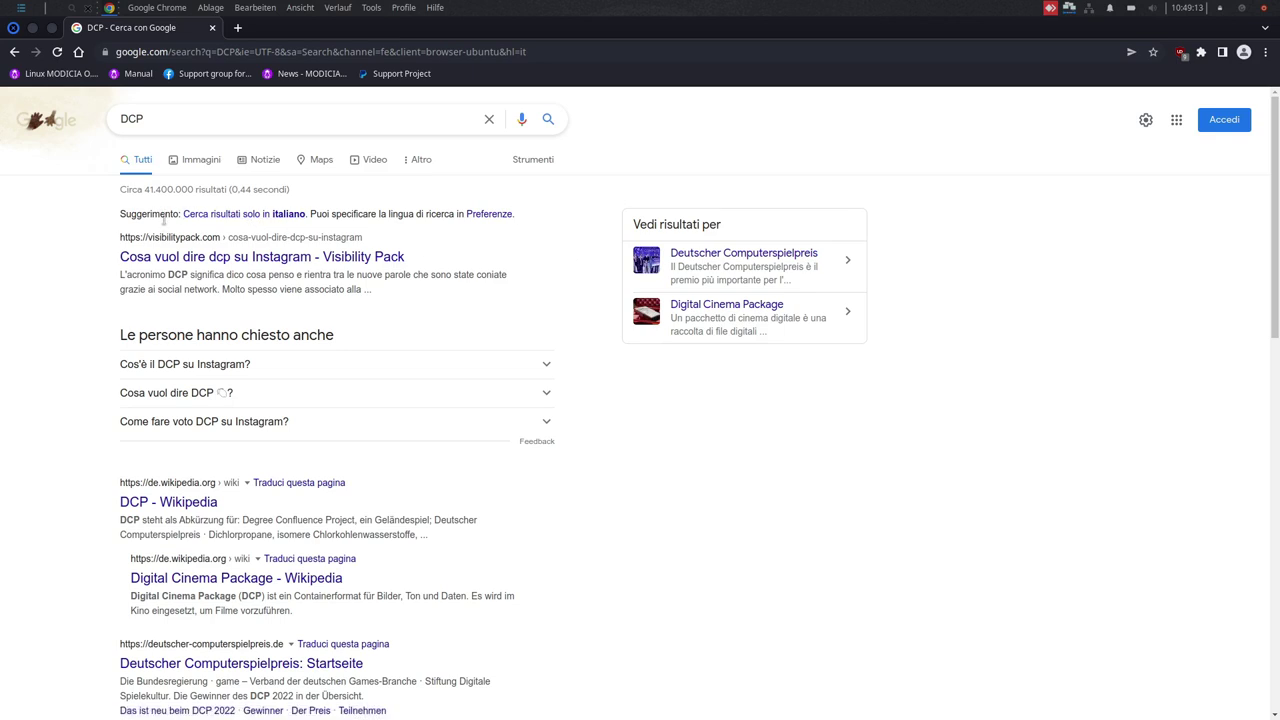
- Scroll the results and open the Digital Cinema Package Wikipedia article
{"action": "scroll", "coordinate": [100, 243], "scroll_direction": "down", "scroll_amount": 4}
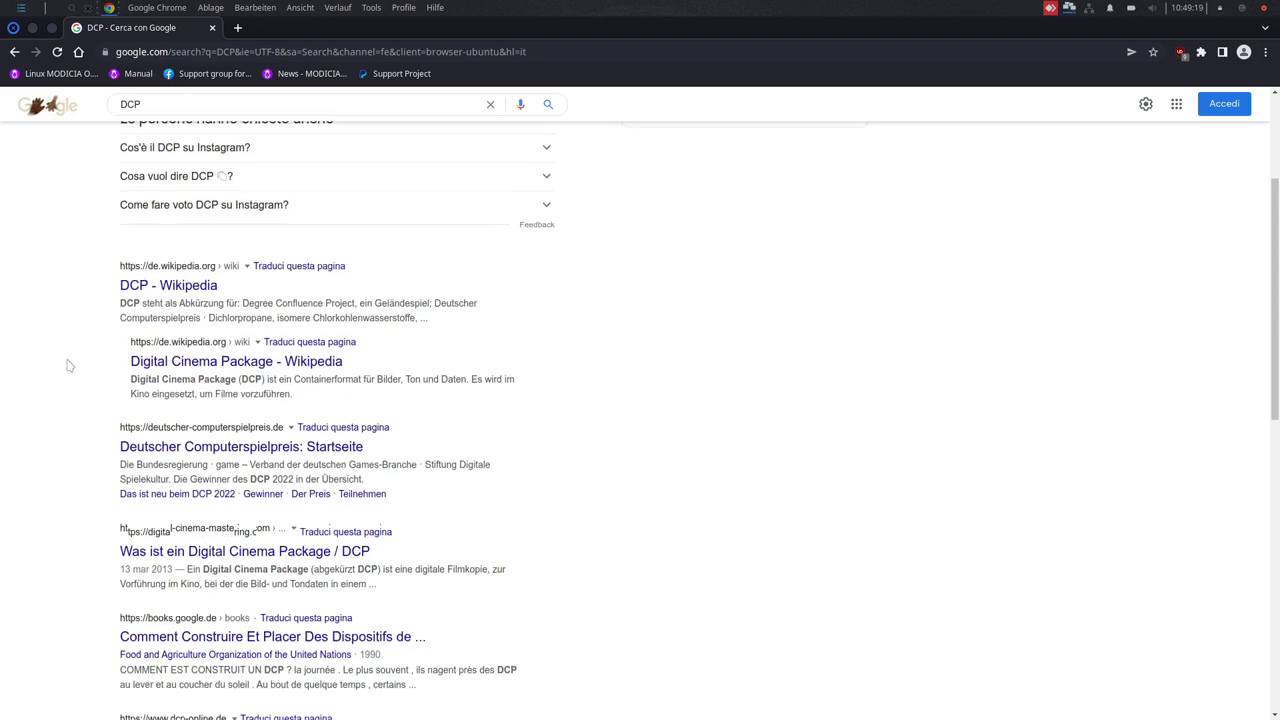
{"action": "scroll", "coordinate": [72, 362], "scroll_direction": "down", "scroll_amount": 1}
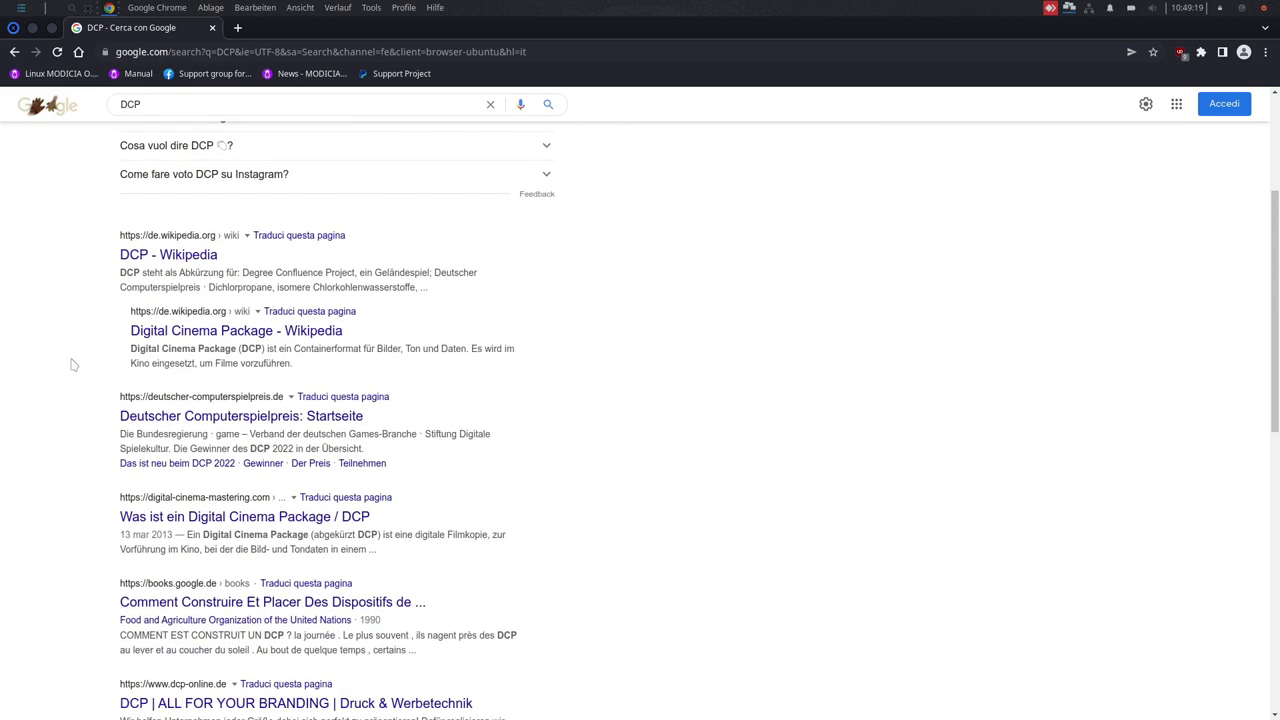
{"action": "left_click", "coordinate": [185, 337]}
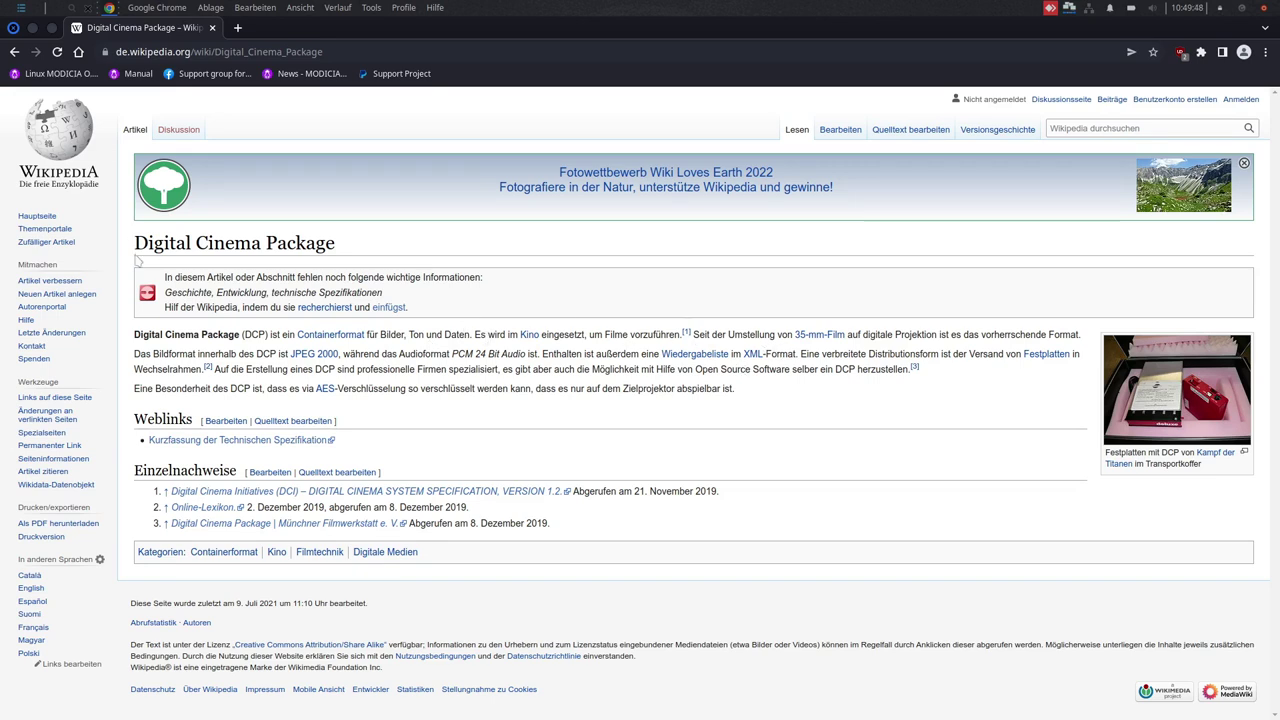
- Select the article title and the word Zielprojektor in the Digital Cinema Package article, then close Chrome
{"action": "left_click_drag", "start_coordinate": [134, 243], "coordinate": [342, 260]}
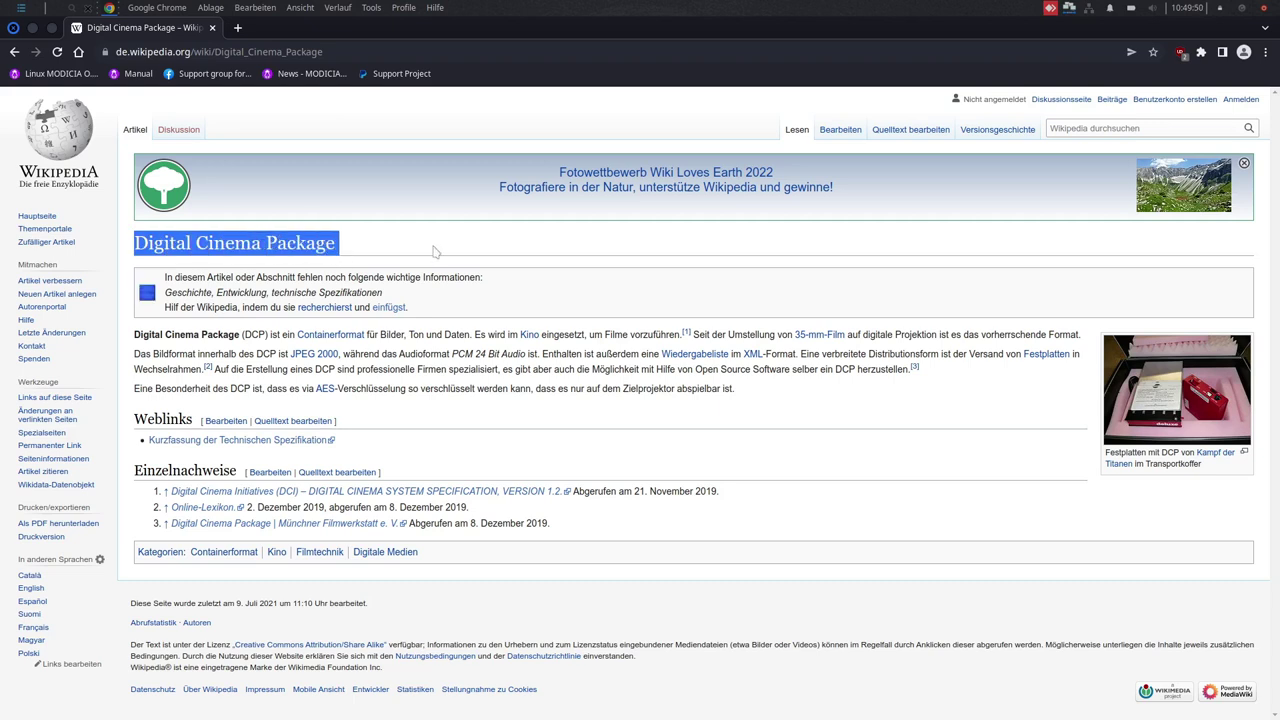
{"action": "left_click", "coordinate": [362, 246]}
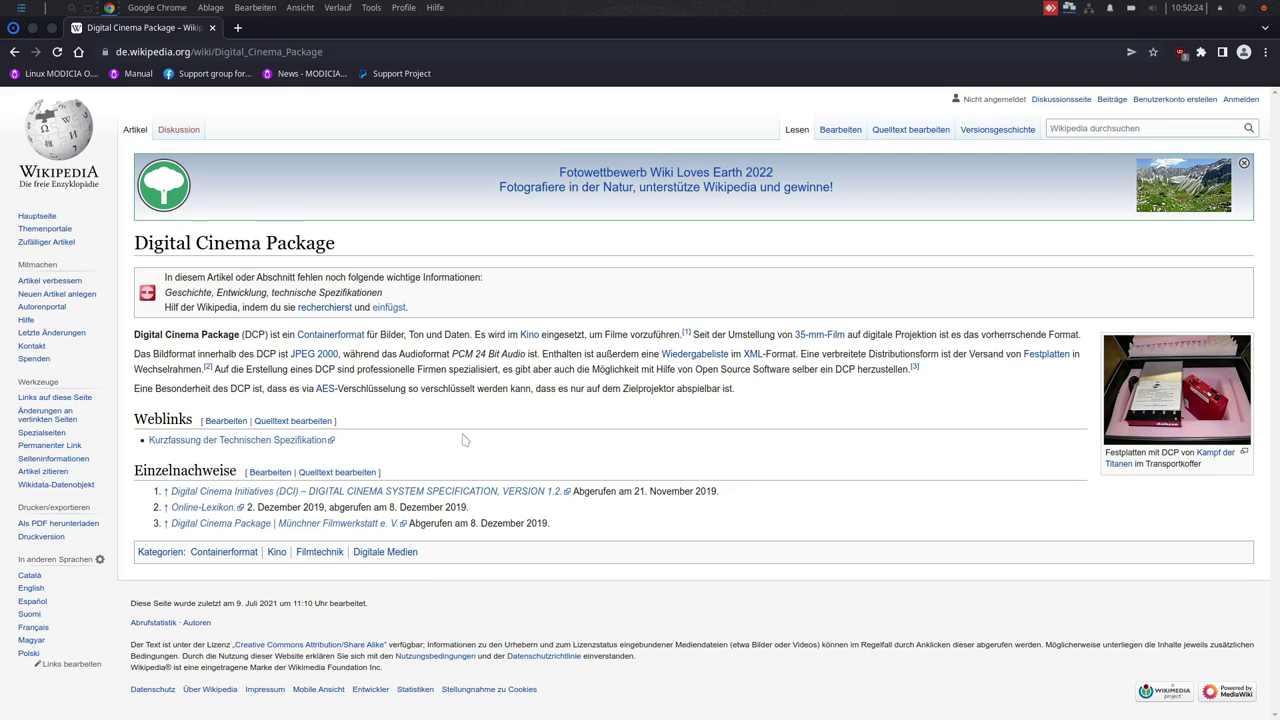
{"action": "double_click", "coordinate": [626, 388]}
{"action": "left_click", "coordinate": [630, 401]}
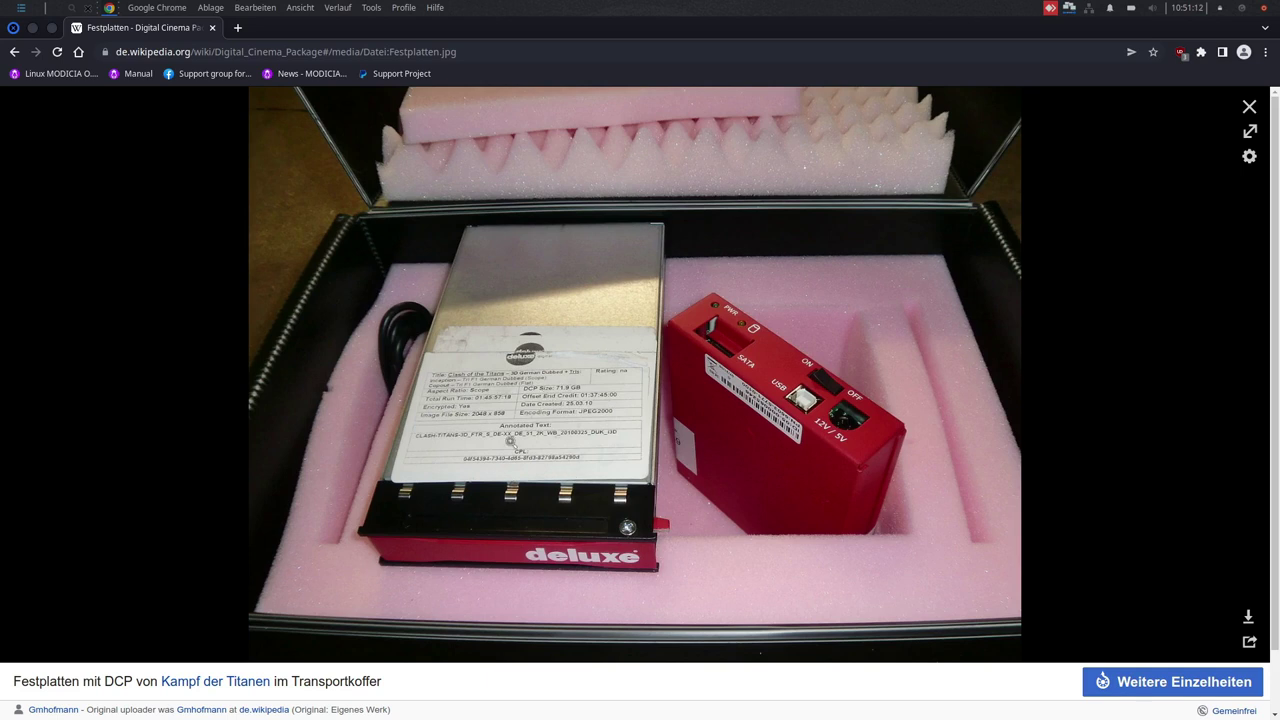
{"action": "left_click", "coordinate": [212, 27]}
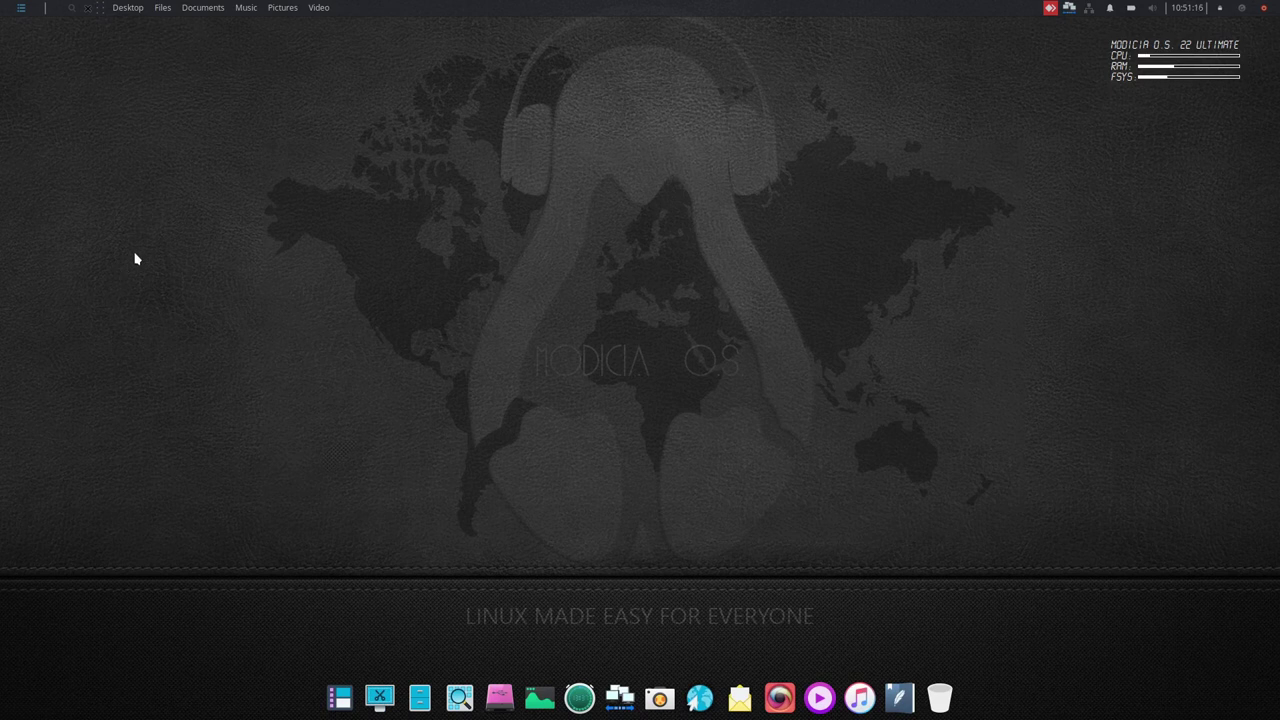
{"action": "left_click", "coordinate": [20, 8]}
{"action": "left_click", "coordinate": [591, 544]}
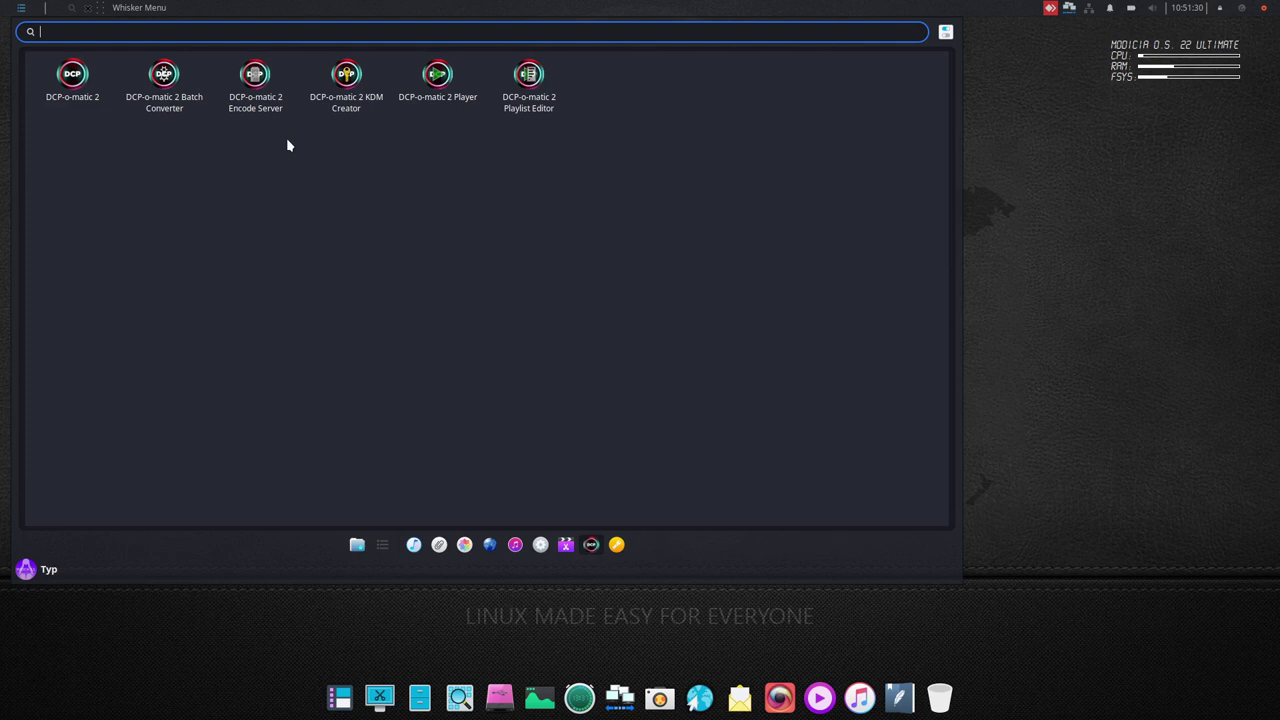
{"action": "left_click", "coordinate": [617, 543]}
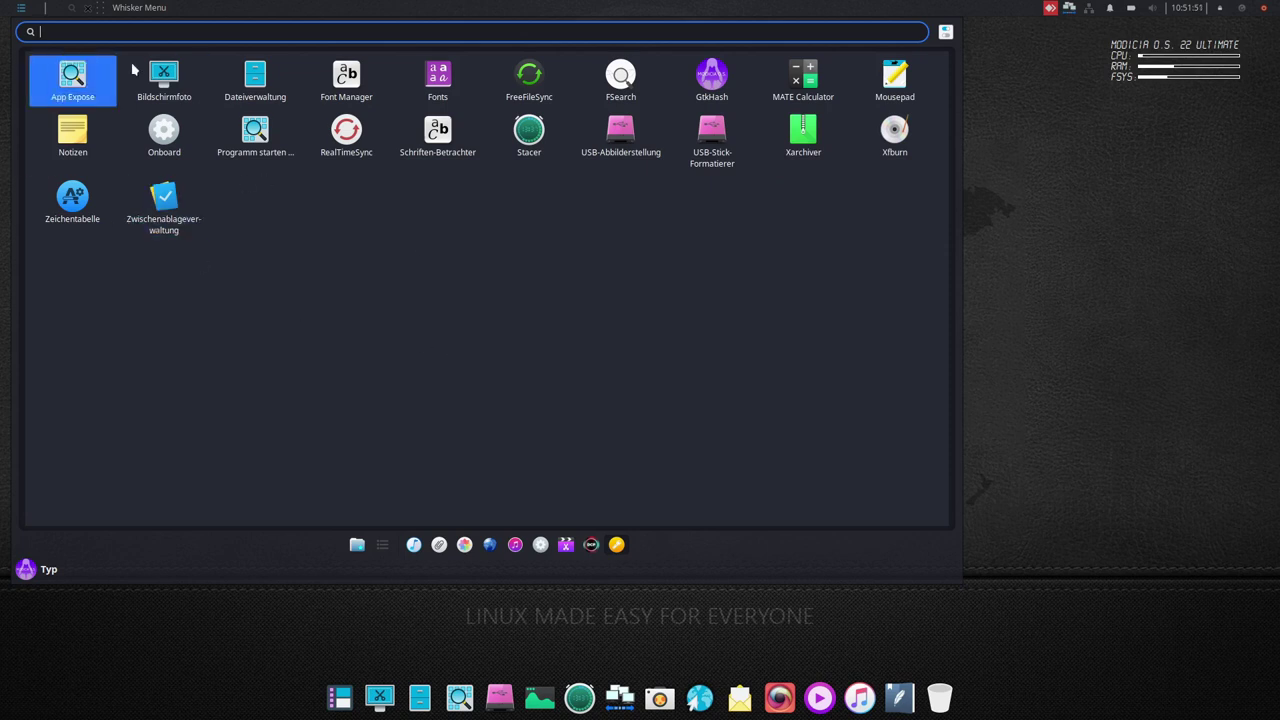
{"action": "left_click", "coordinate": [357, 544]}
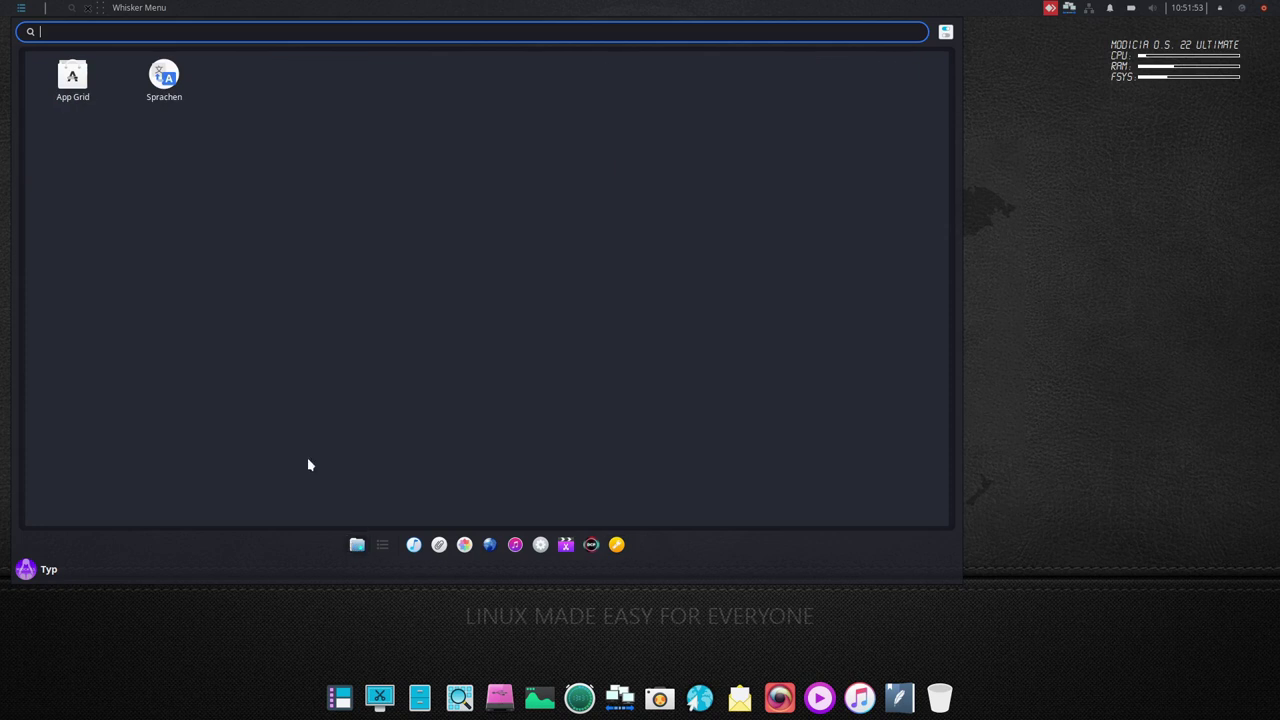
{"action": "left_click", "coordinate": [271, 645]}
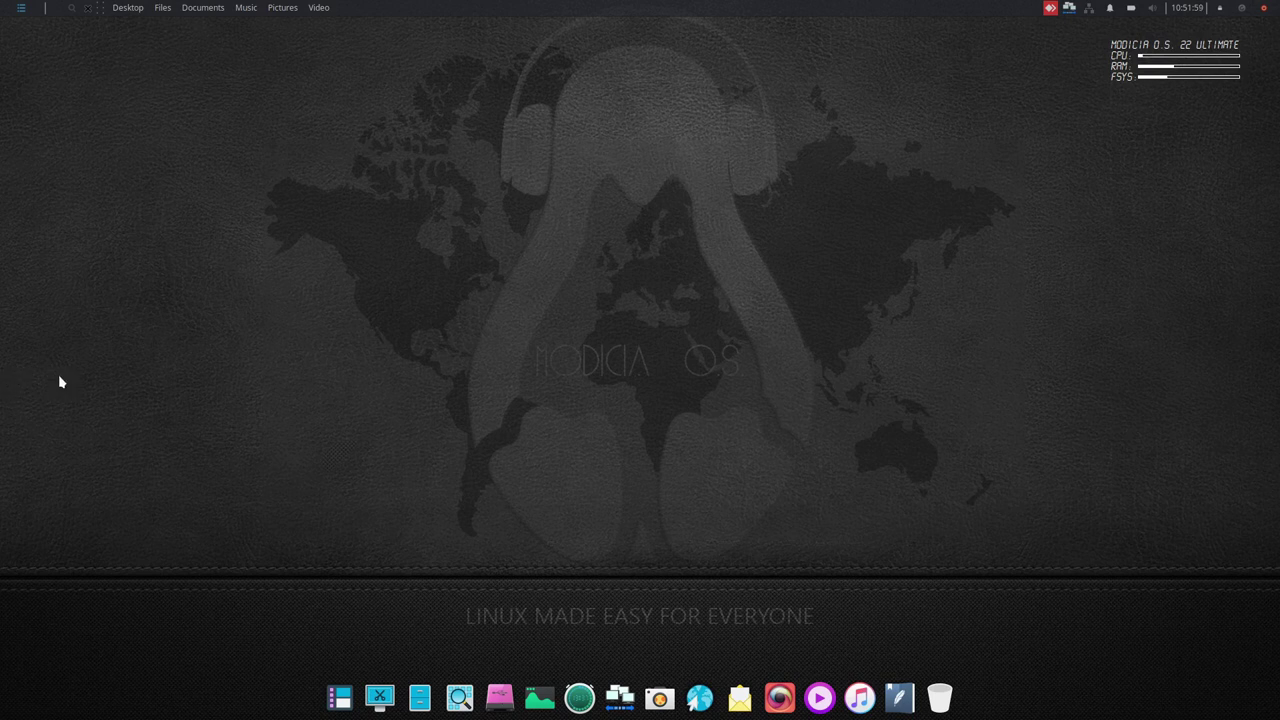
- Open a terminal in /home/typ from Thunar, then search the launcher for 'termina'
{"action": "left_click", "coordinate": [420, 697]}
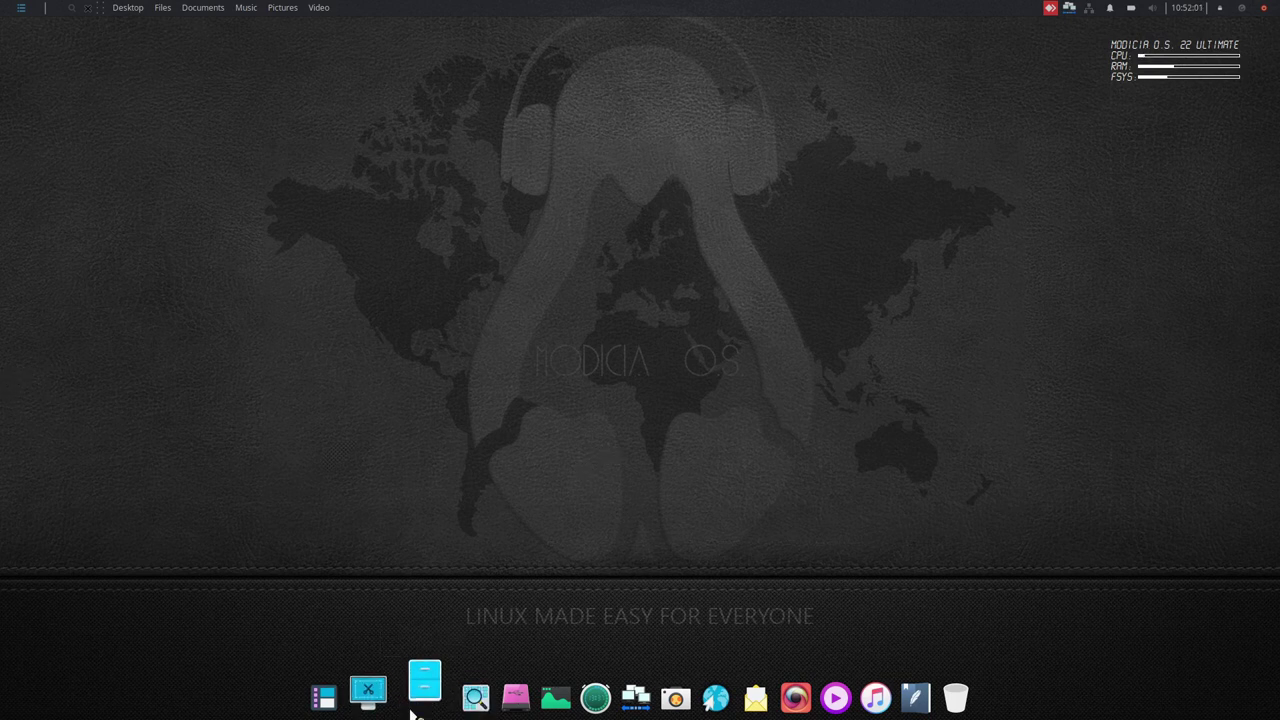
{"action": "right_click", "coordinate": [697, 447]}
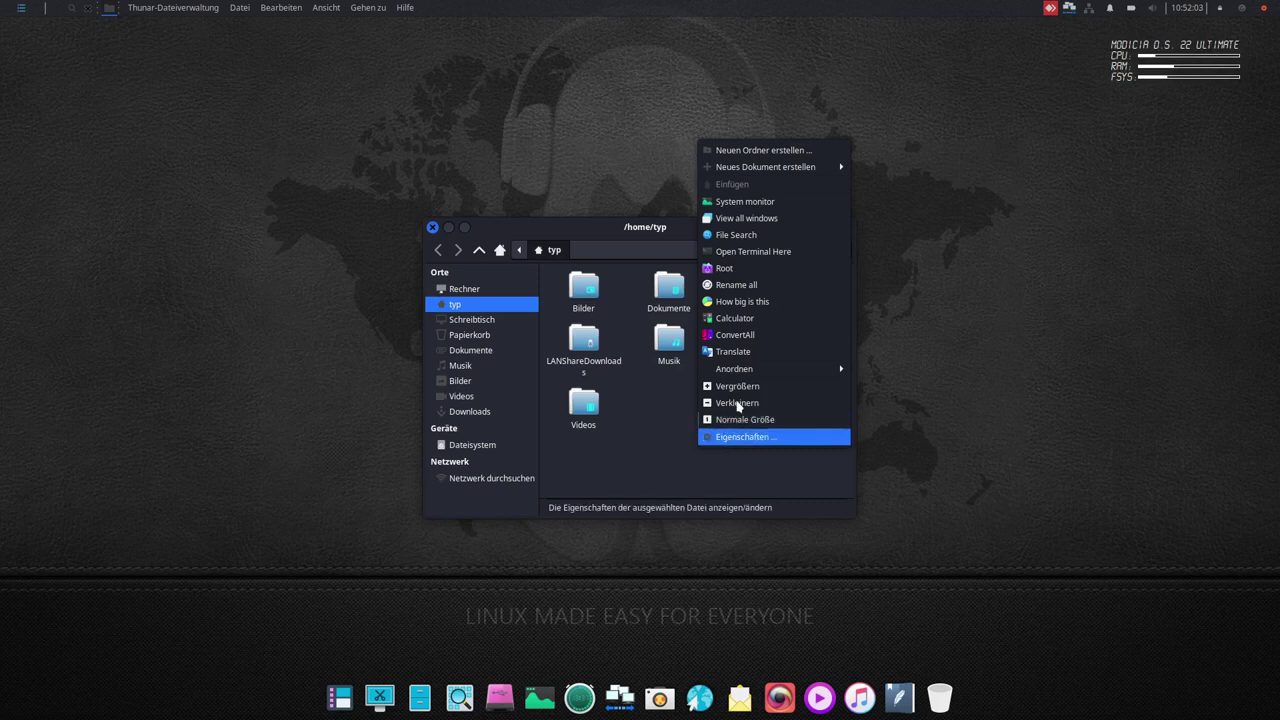
{"action": "left_click", "coordinate": [756, 252]}
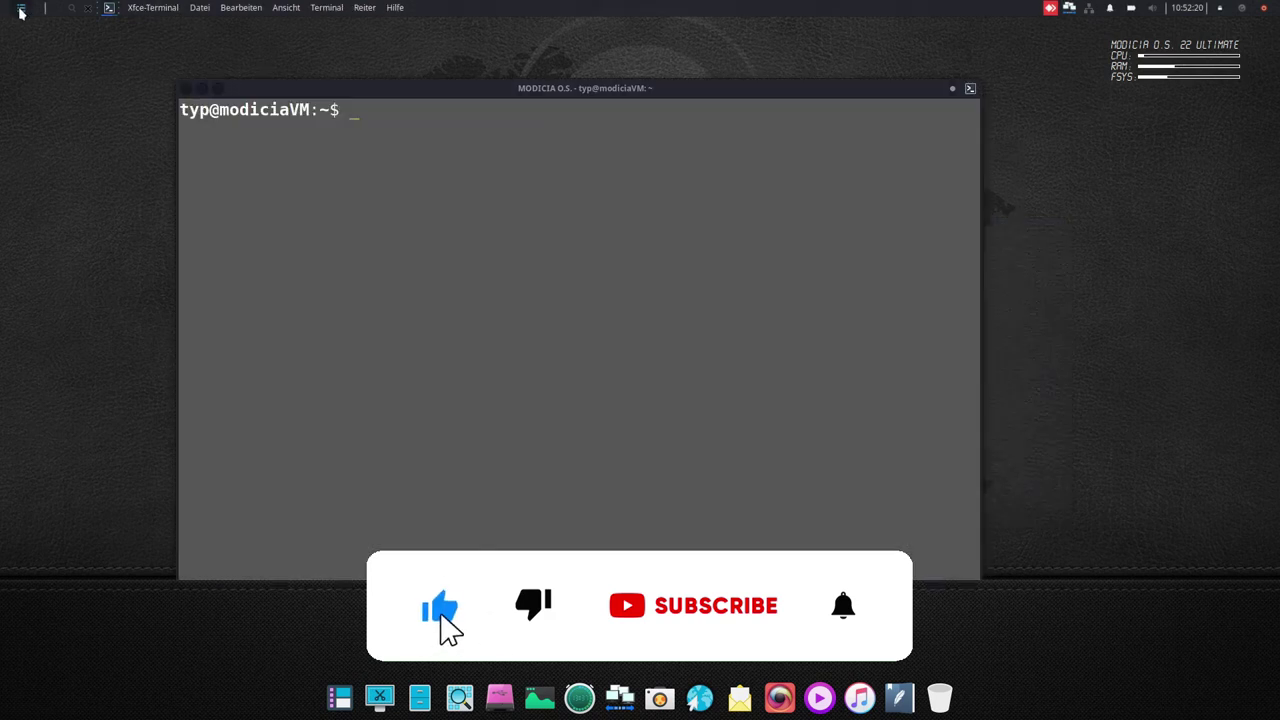
{"action": "left_click", "coordinate": [20, 7]}
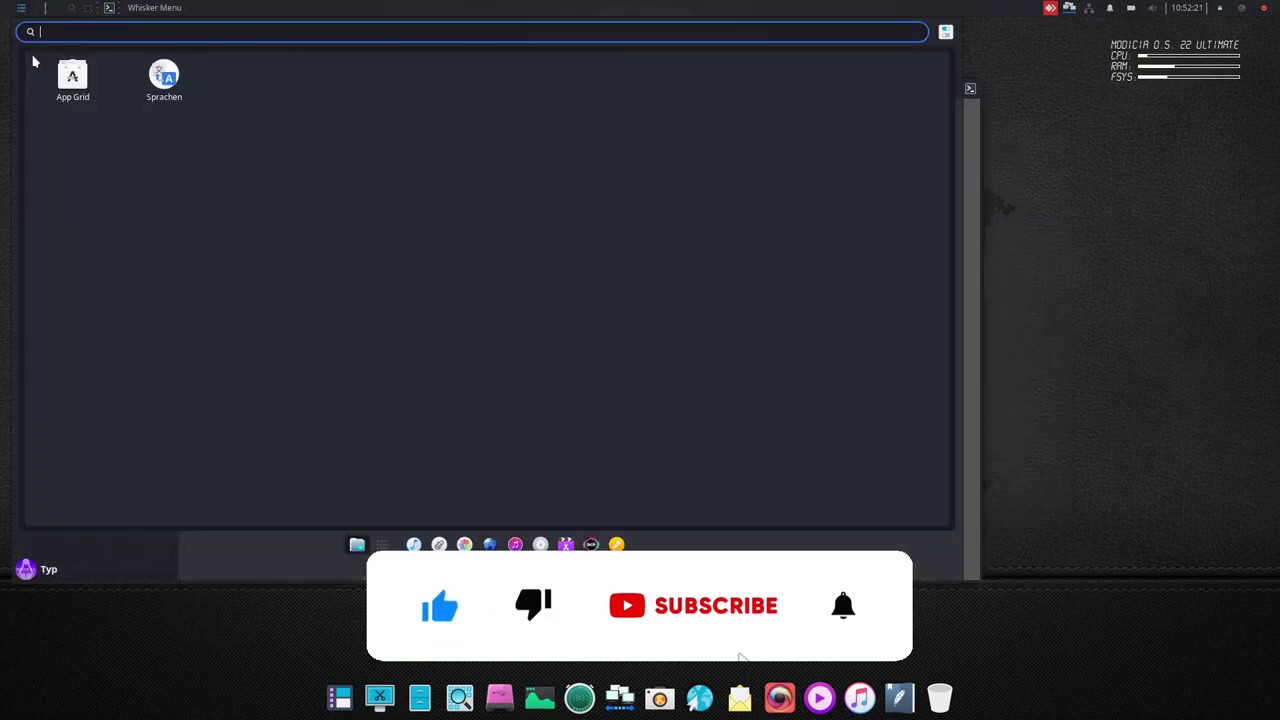
{"action": "type", "text": "termina"}
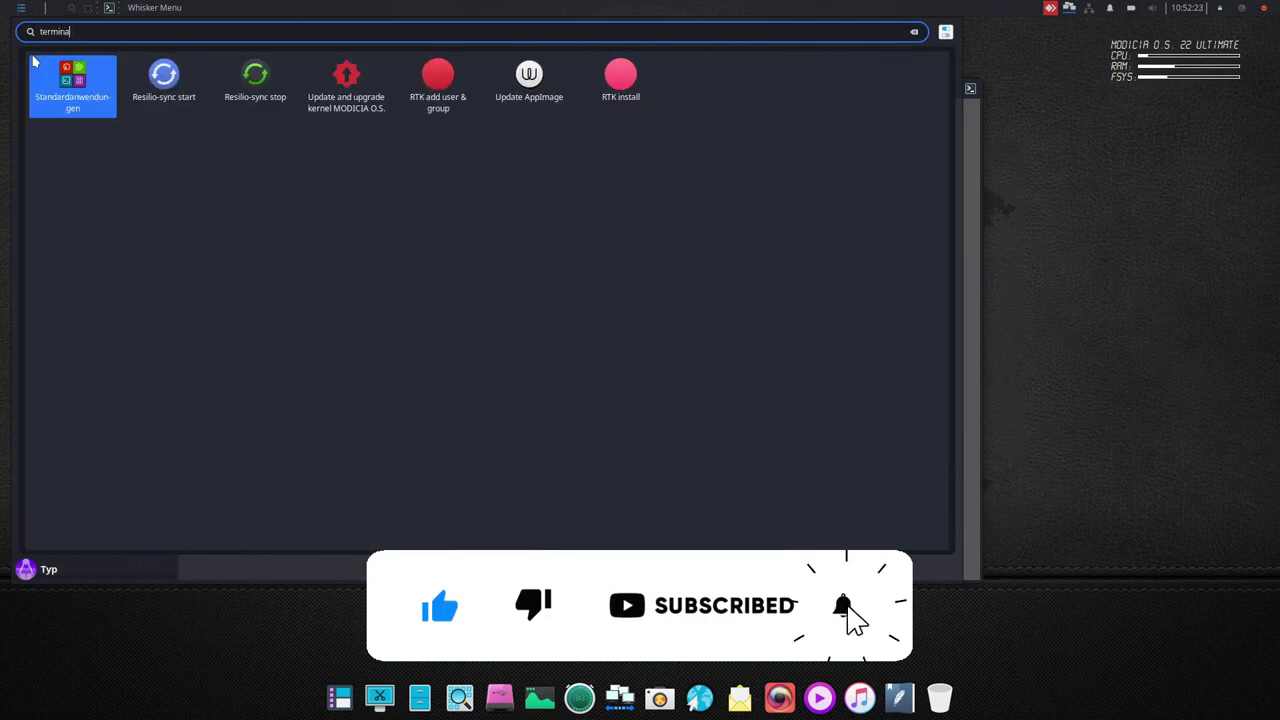